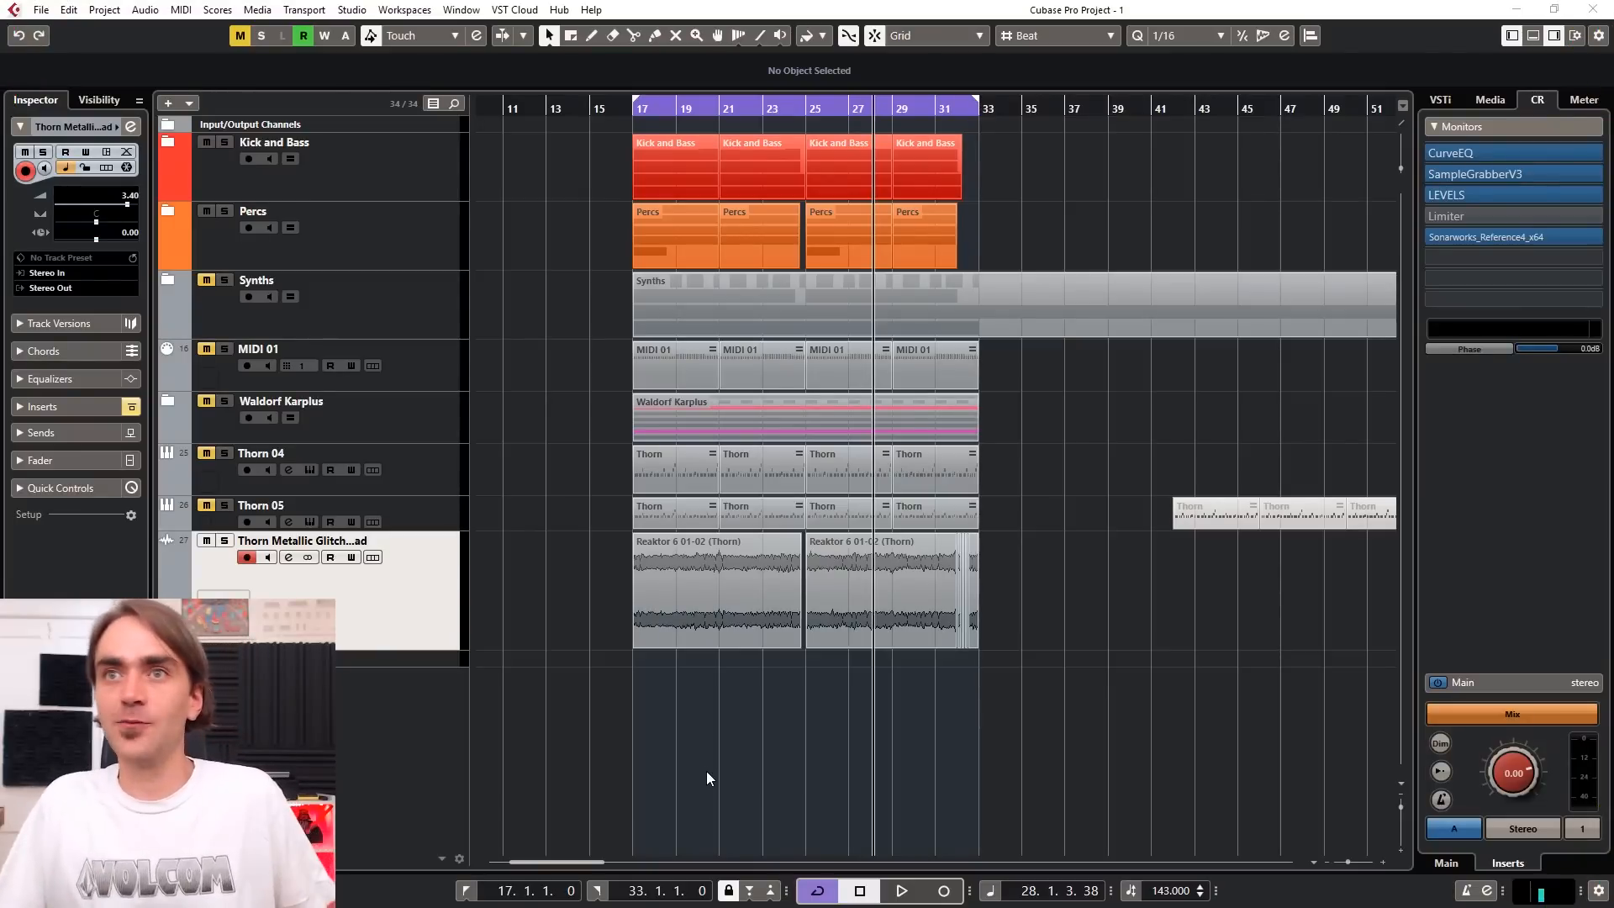
Step: Examine the Thorn Metallic Glitch track's audio waveform alongside the other tracks from bar 17 onward
{"action": "scroll", "coordinate": [656, 723], "scroll_direction": "up", "scroll_amount": 1}
{"action": "scroll", "coordinate": [657, 728], "scroll_direction": "up", "scroll_amount": 4}
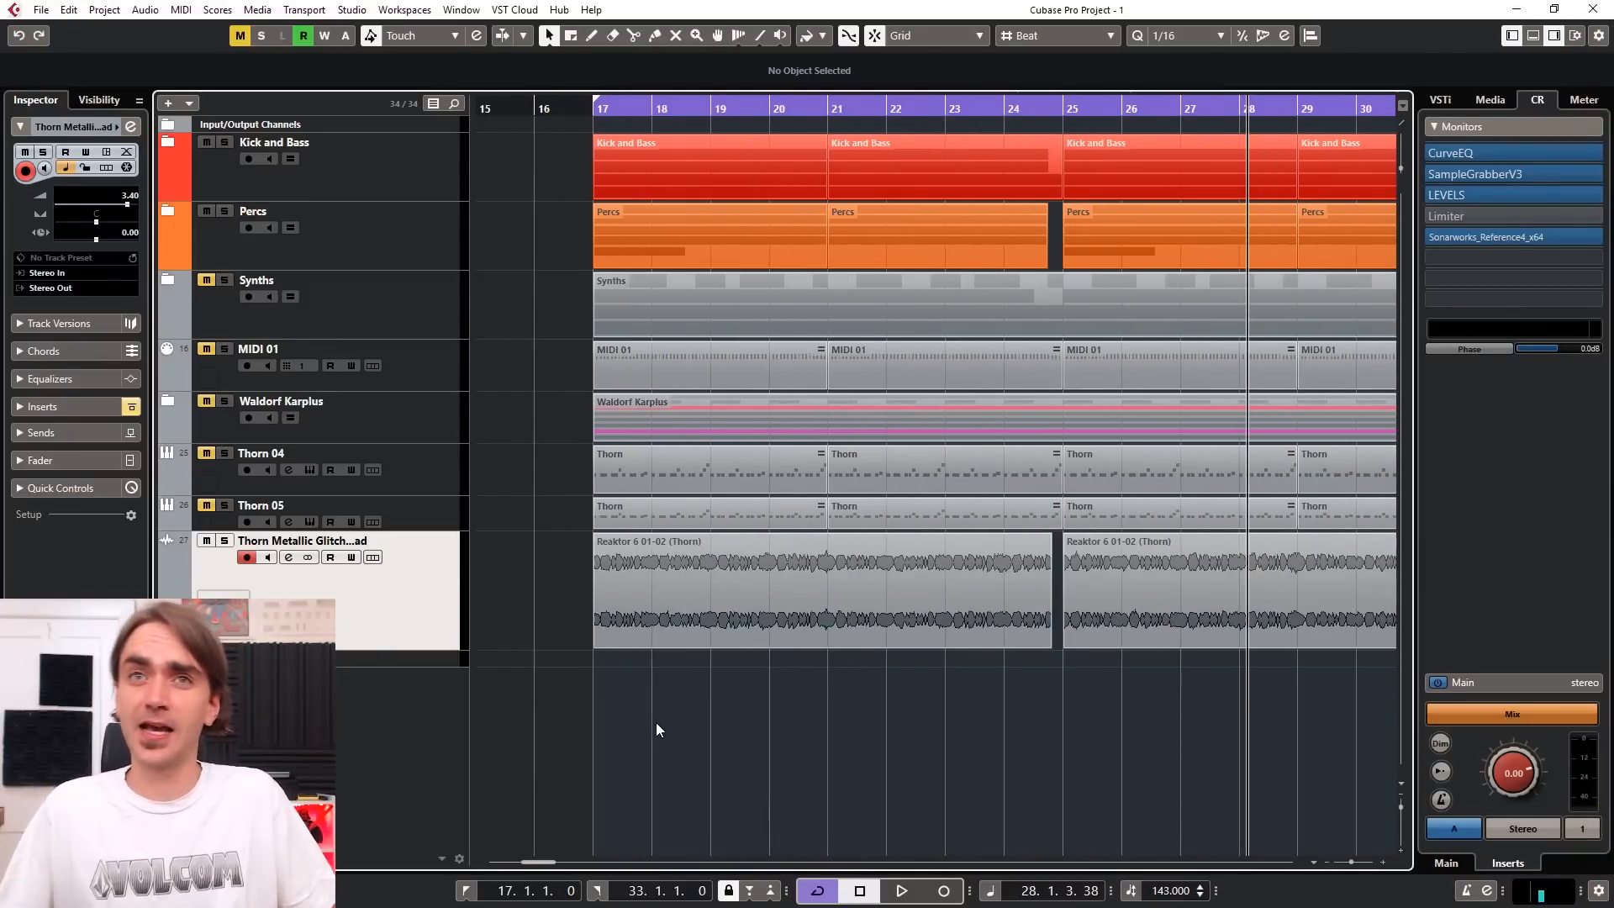
{"action": "scroll", "coordinate": [656, 723], "scroll_direction": "down", "scroll_amount": 2}
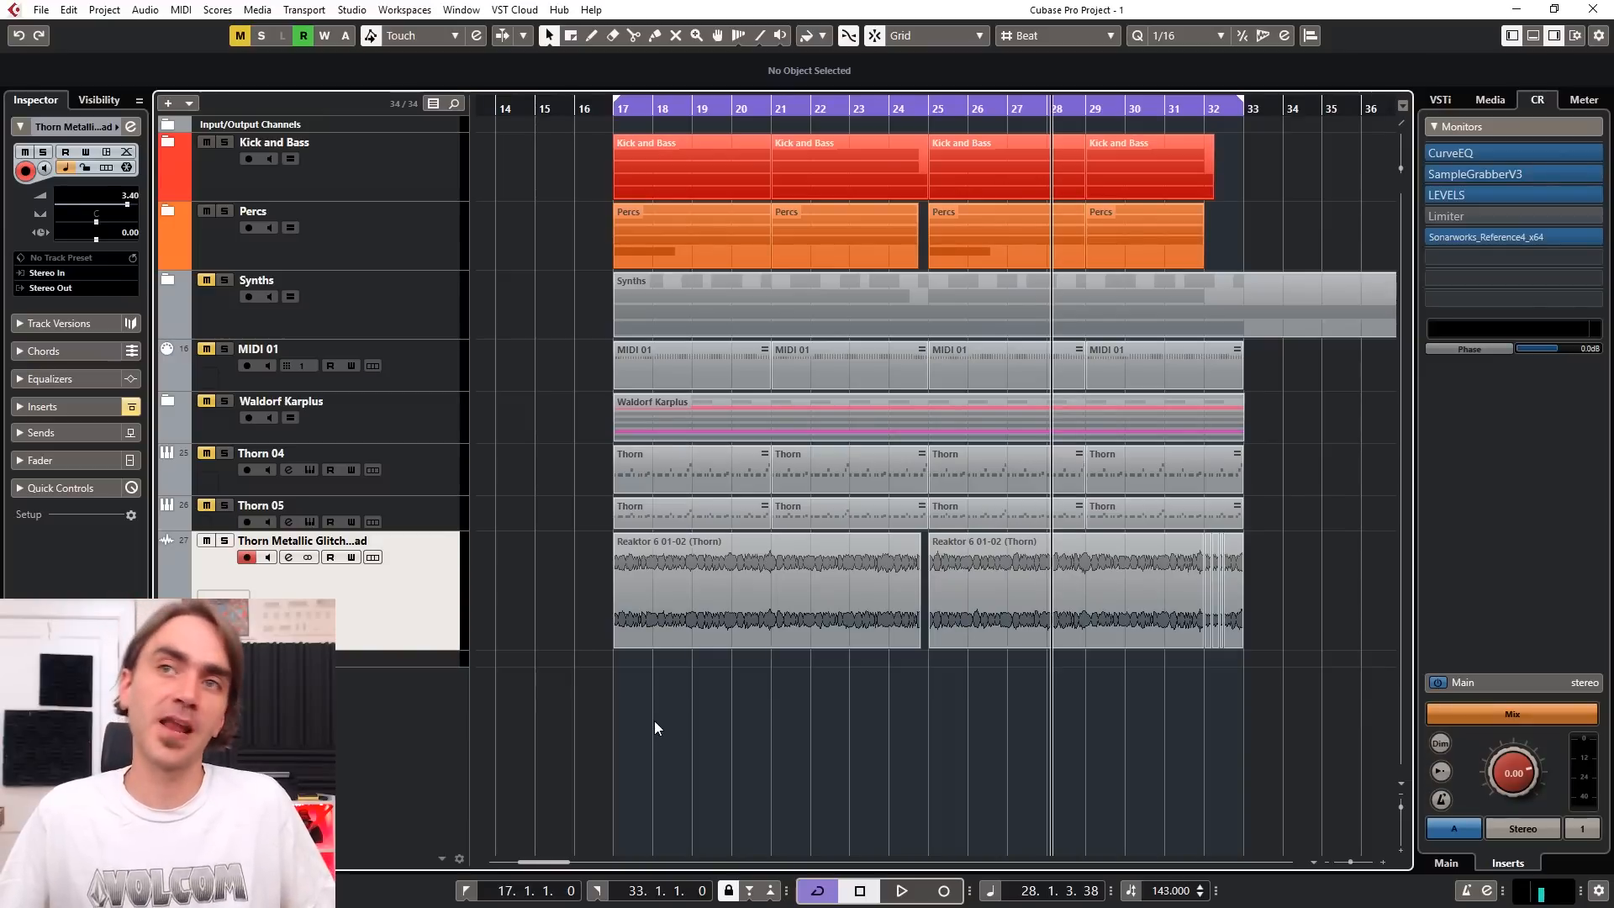
{"action": "scroll", "coordinate": [711, 713], "scroll_direction": "up", "scroll_amount": 2}
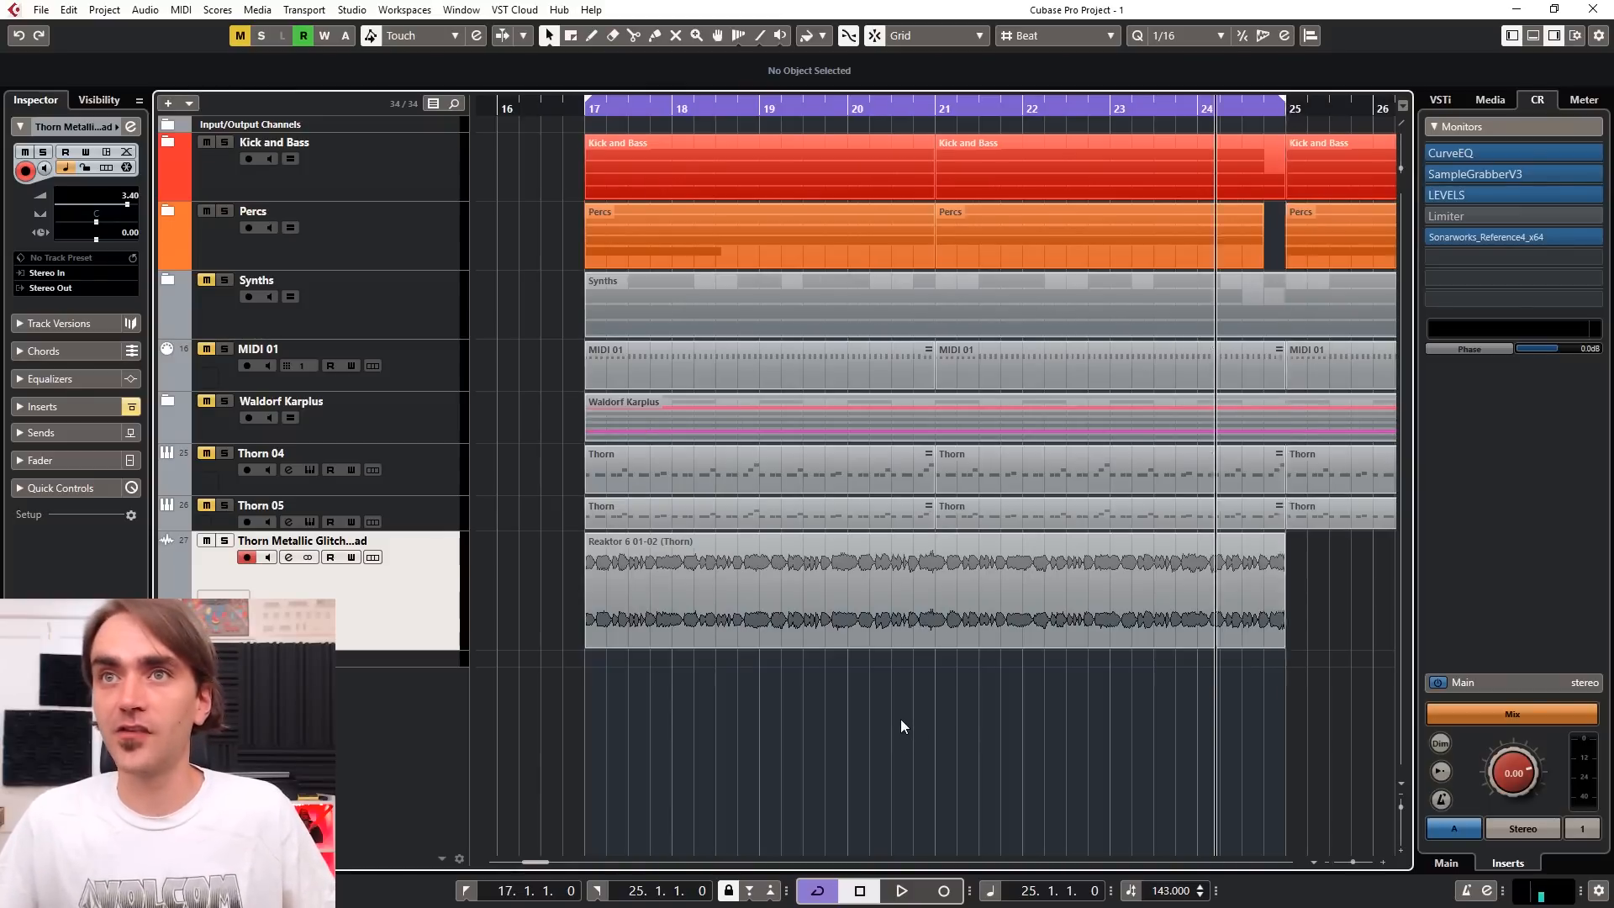
{"action": "scroll", "coordinate": [900, 719], "scroll_direction": "down", "scroll_amount": 2}
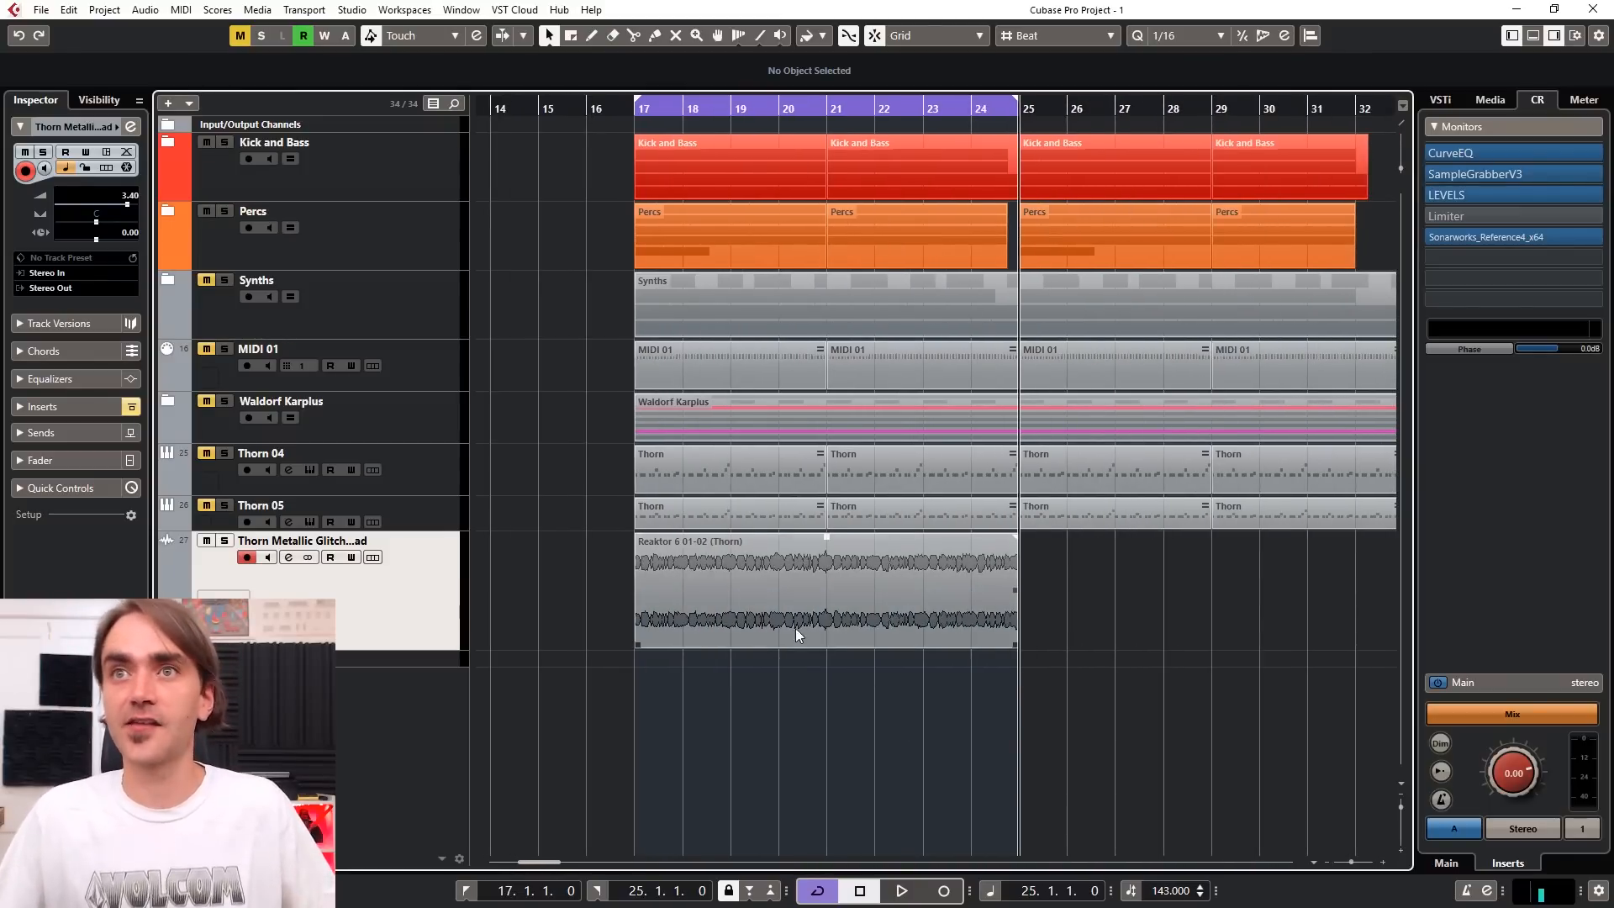
{"action": "scroll", "coordinate": [586, 694], "scroll_direction": "up", "scroll_amount": 5}
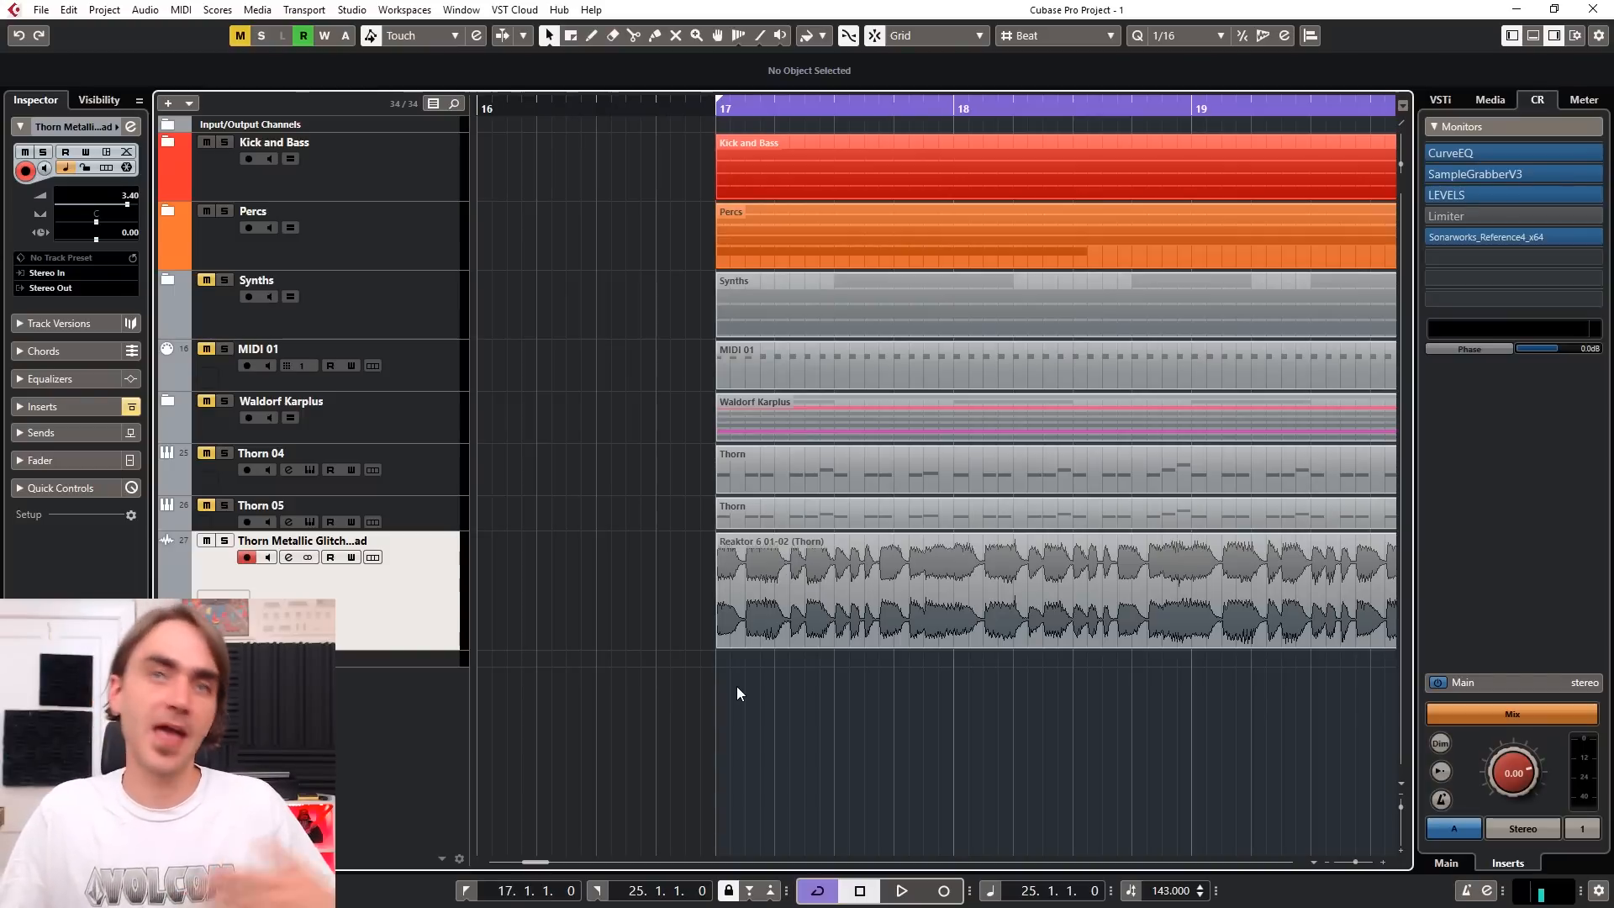
{"action": "scroll", "coordinate": [736, 685], "scroll_direction": "down", "scroll_amount": 2}
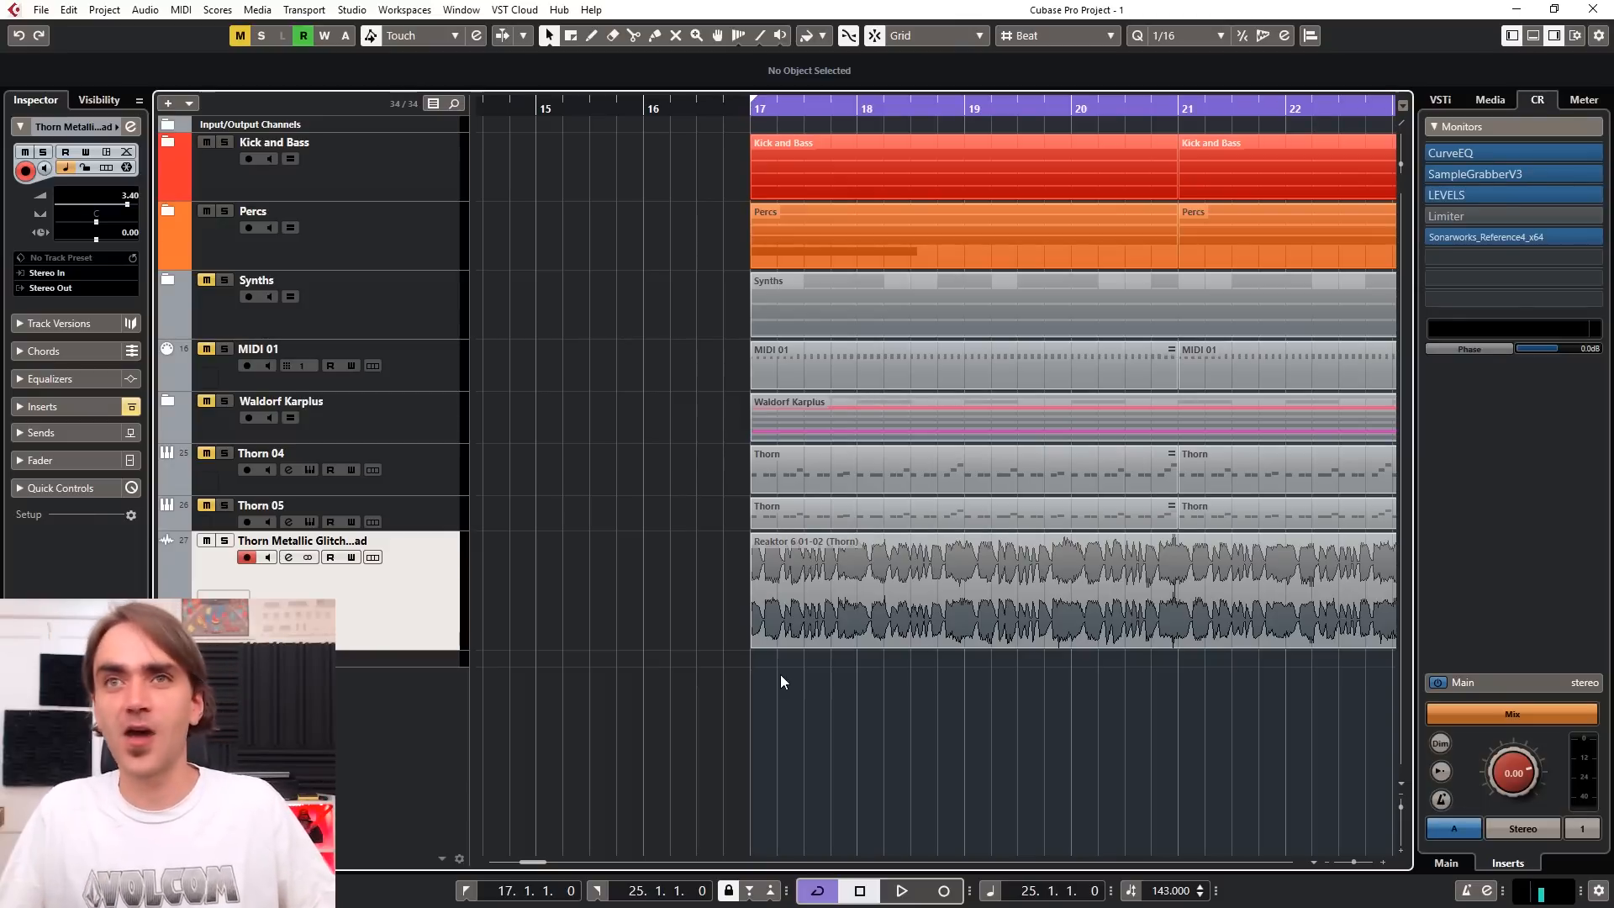
{"action": "scroll", "coordinate": [780, 674], "scroll_direction": "down", "scroll_amount": 2}
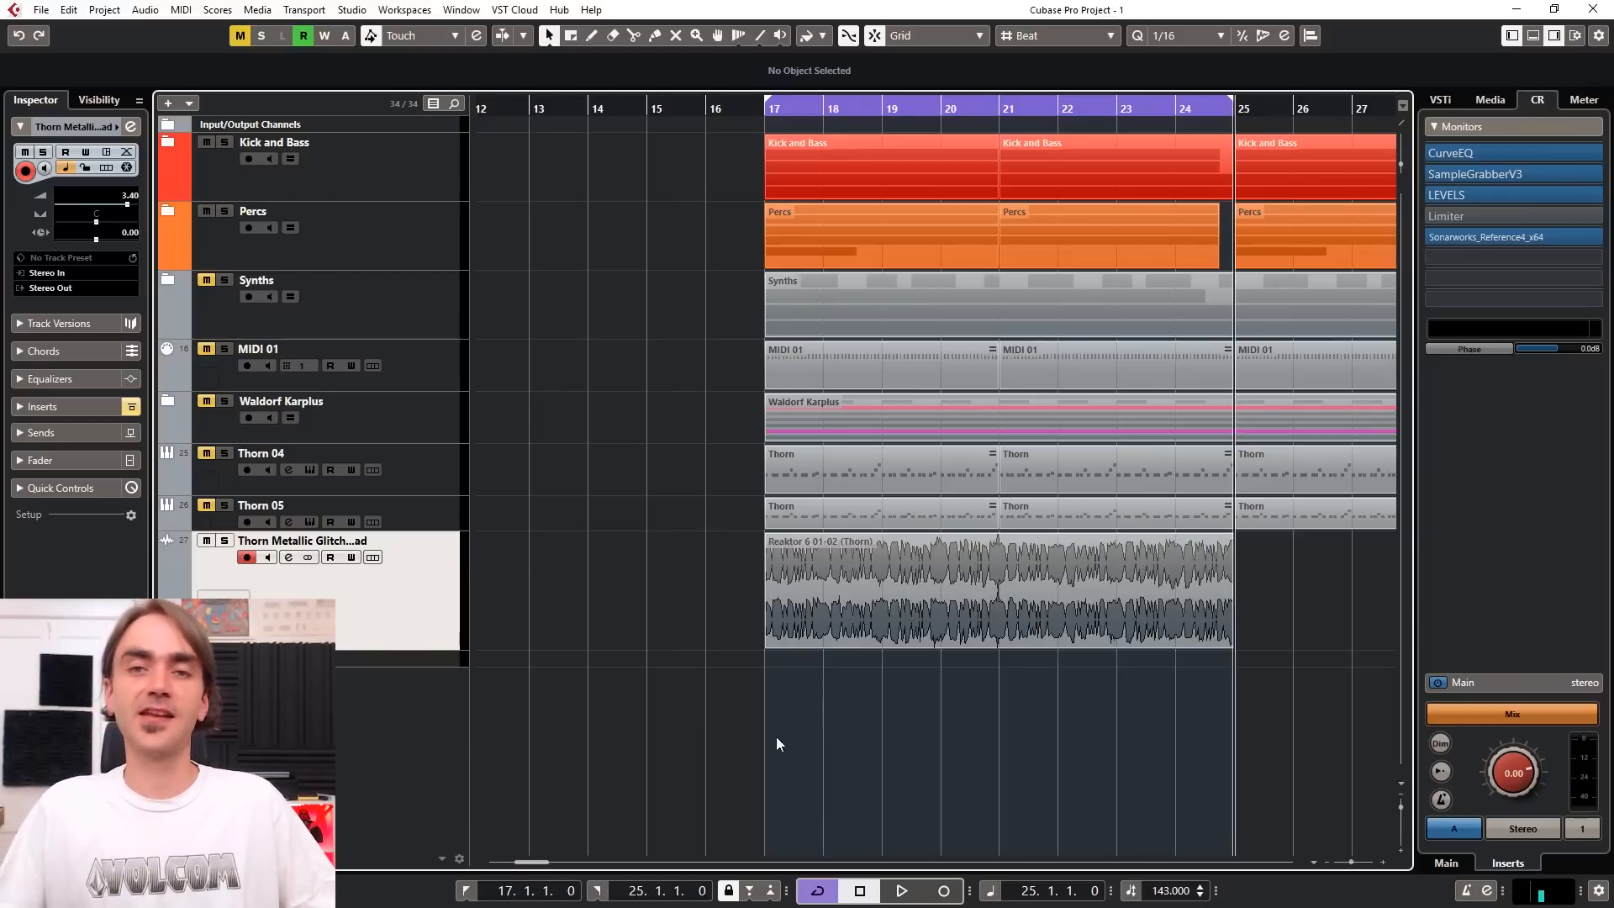
{"action": "scroll", "coordinate": [789, 711], "scroll_direction": "down", "scroll_amount": 2}
{"action": "scroll", "coordinate": [639, 664], "scroll_direction": "left", "scroll_amount": 2}
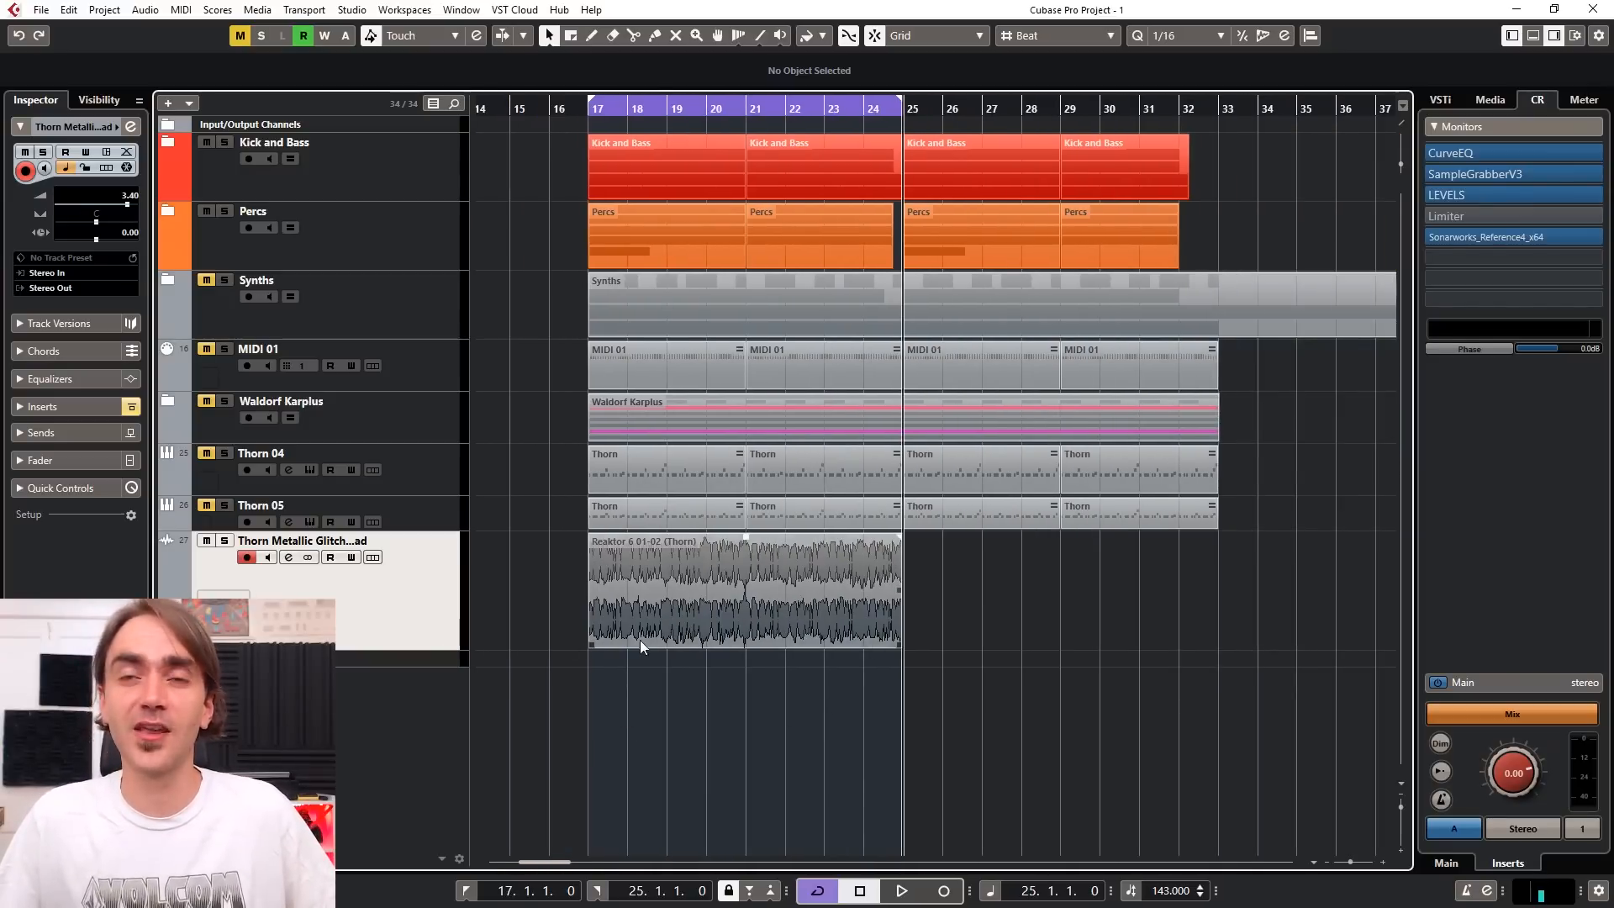
Step: Move the Thorn Metallic Glitch track into a new folder named "Thorn Robotic Lead"
{"action": "right_click", "coordinate": [358, 614]}
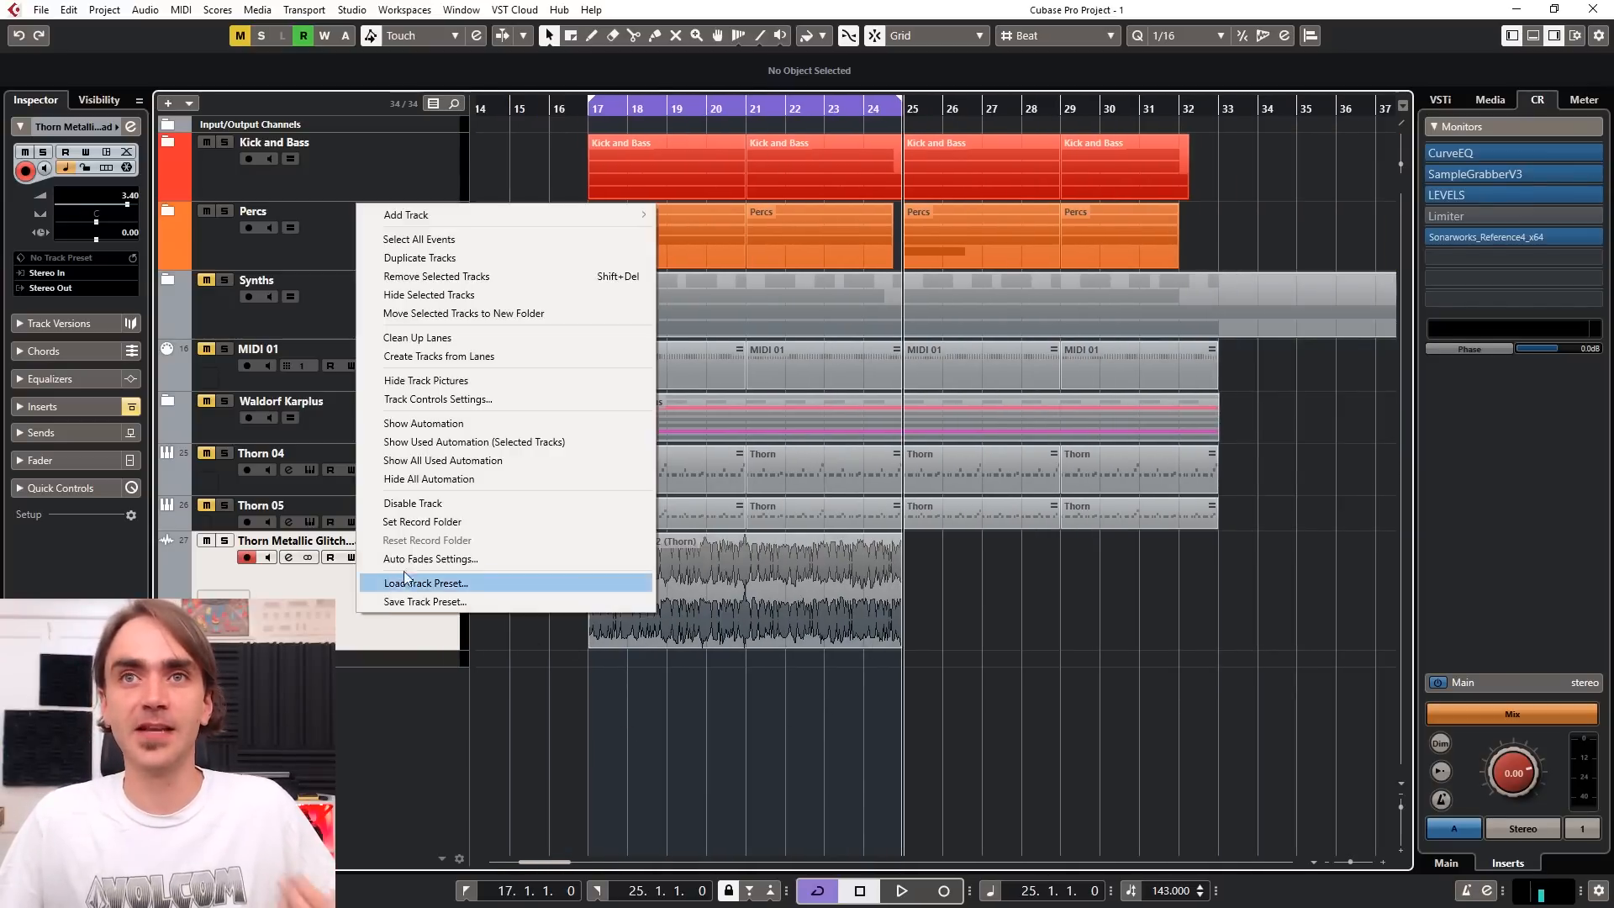
{"action": "left_click", "coordinate": [471, 325]}
{"action": "type", "text": "Thorn Rob"}
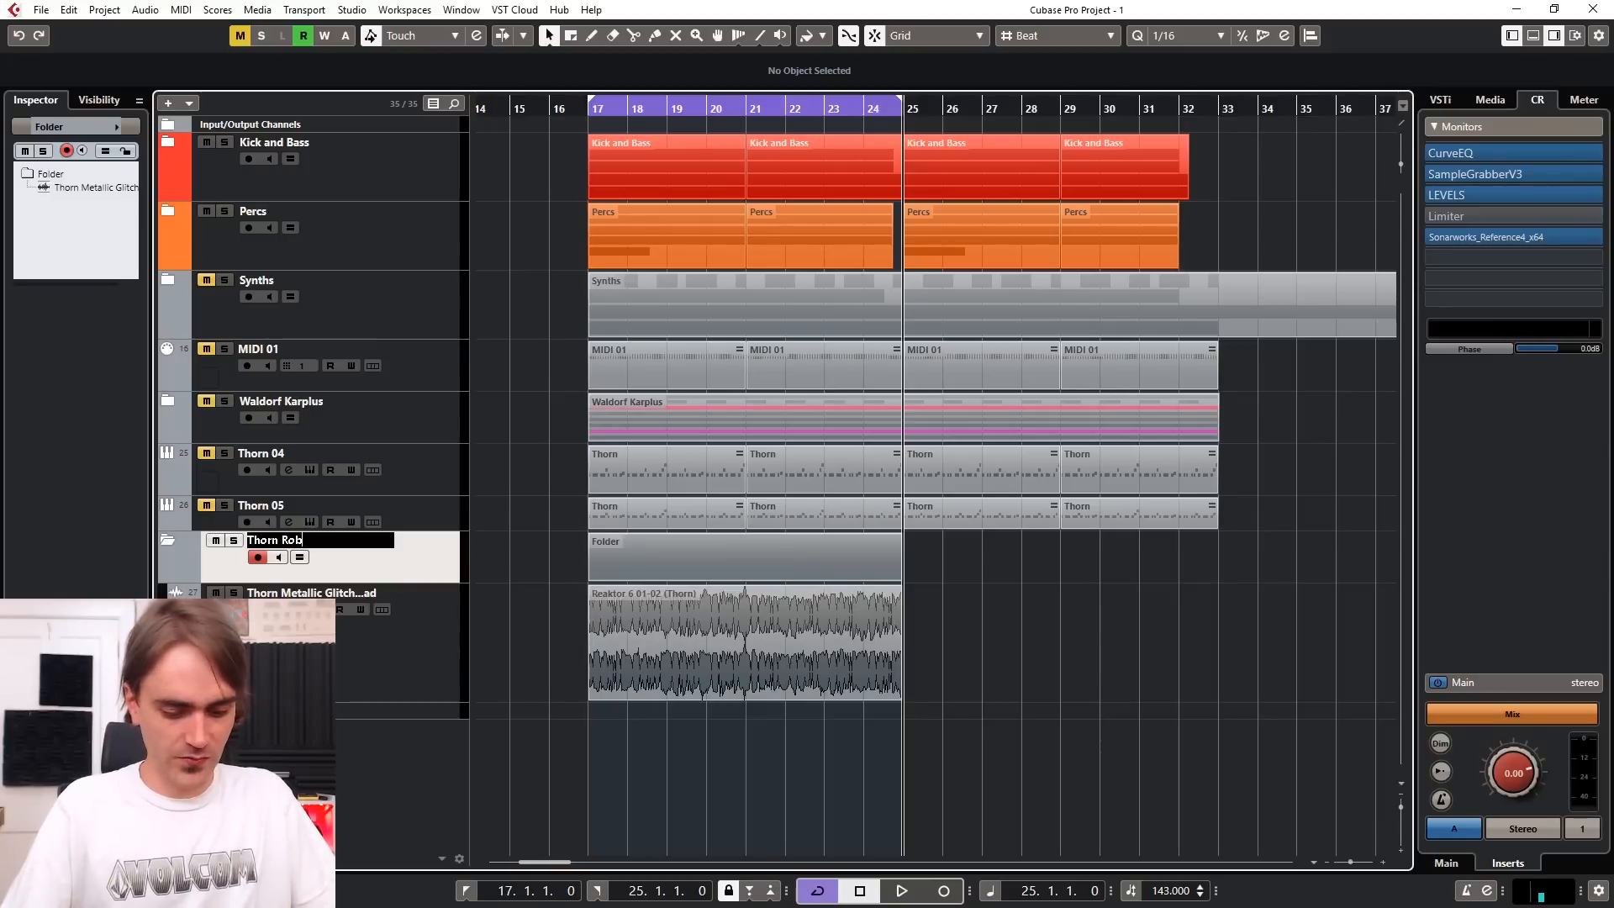
{"action": "type", "text": "otic Lead"}
{"action": "key", "text": "Return"}
Step: Duplicate the Thorn Metallic Glitch audio track inside the Thorn Robotic Lead folder and select the copy's audio event
{"action": "left_click", "coordinate": [354, 645]}
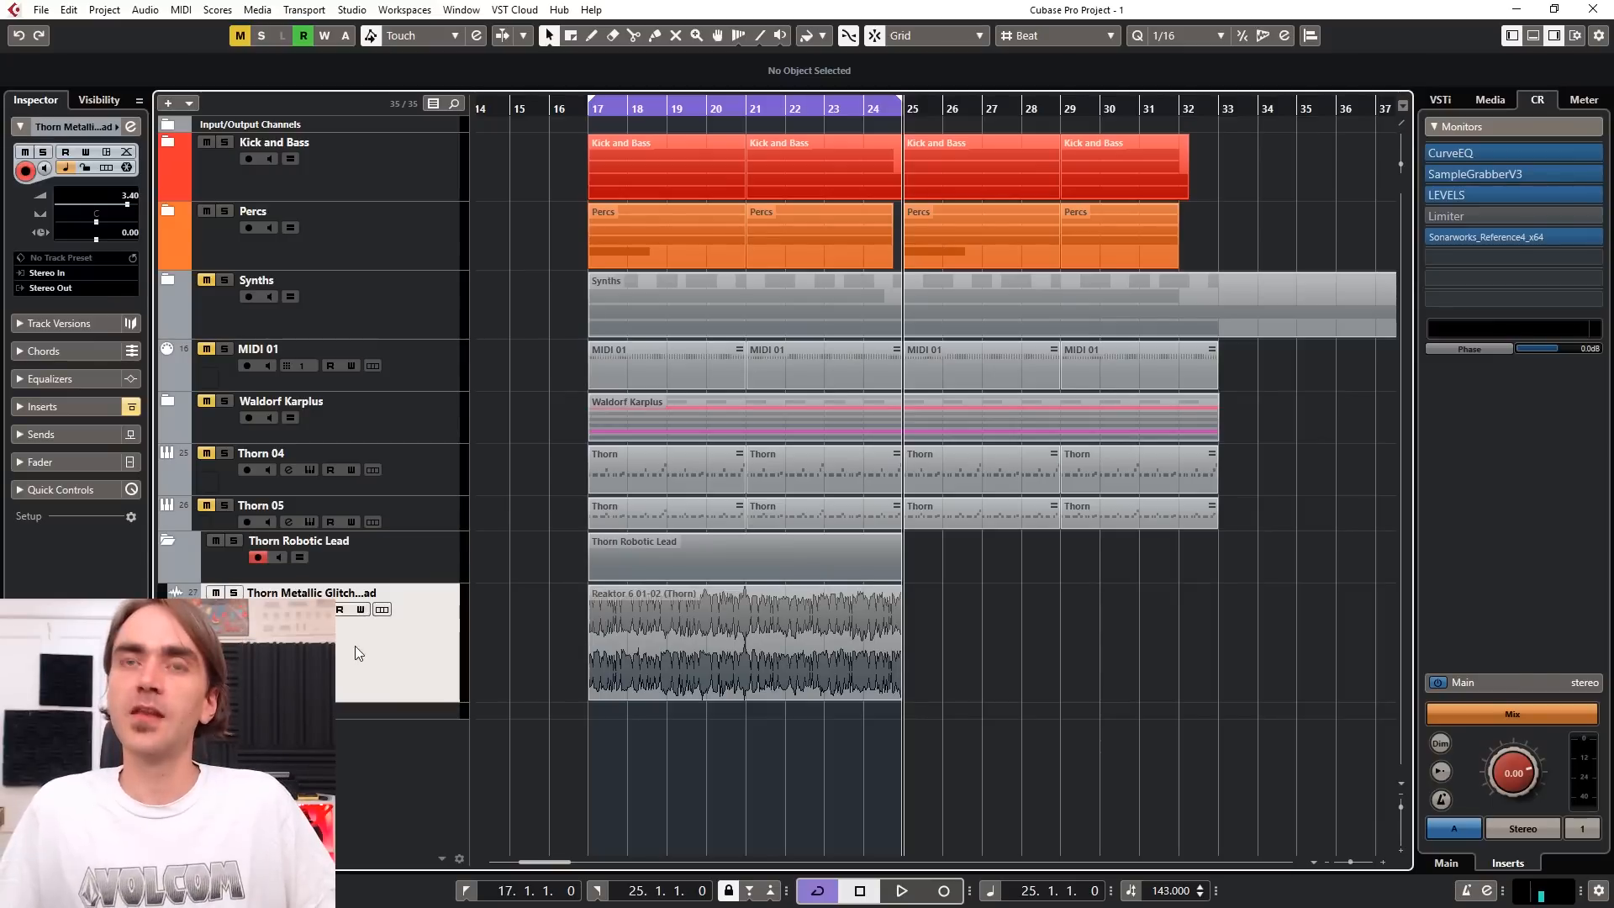
{"action": "right_click", "coordinate": [358, 651]}
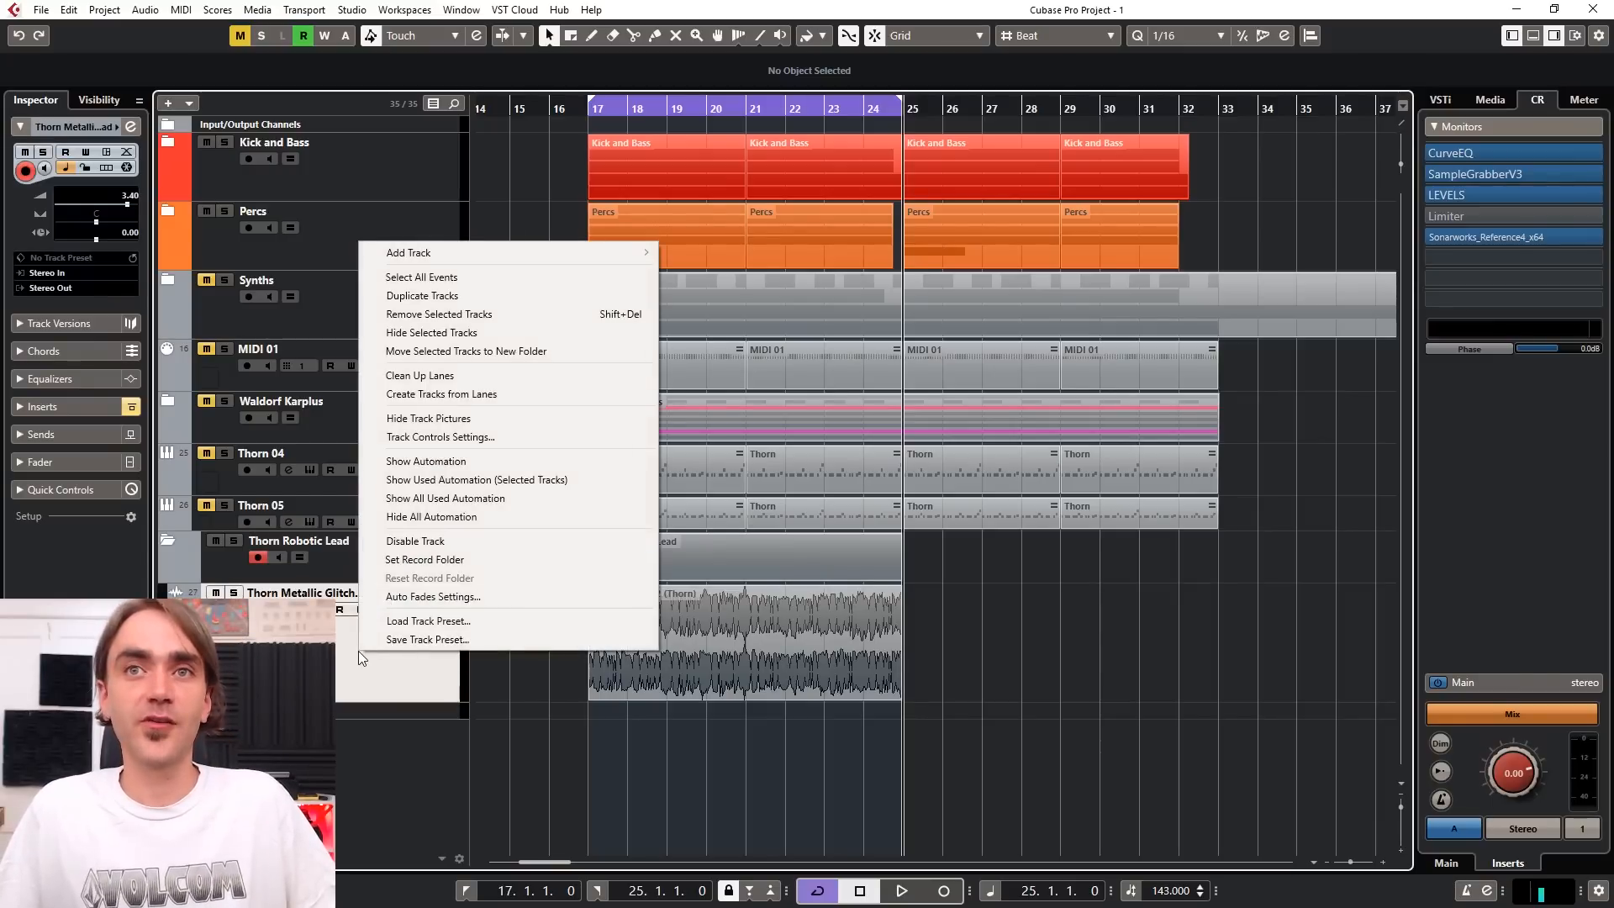
{"action": "left_click", "coordinate": [516, 295]}
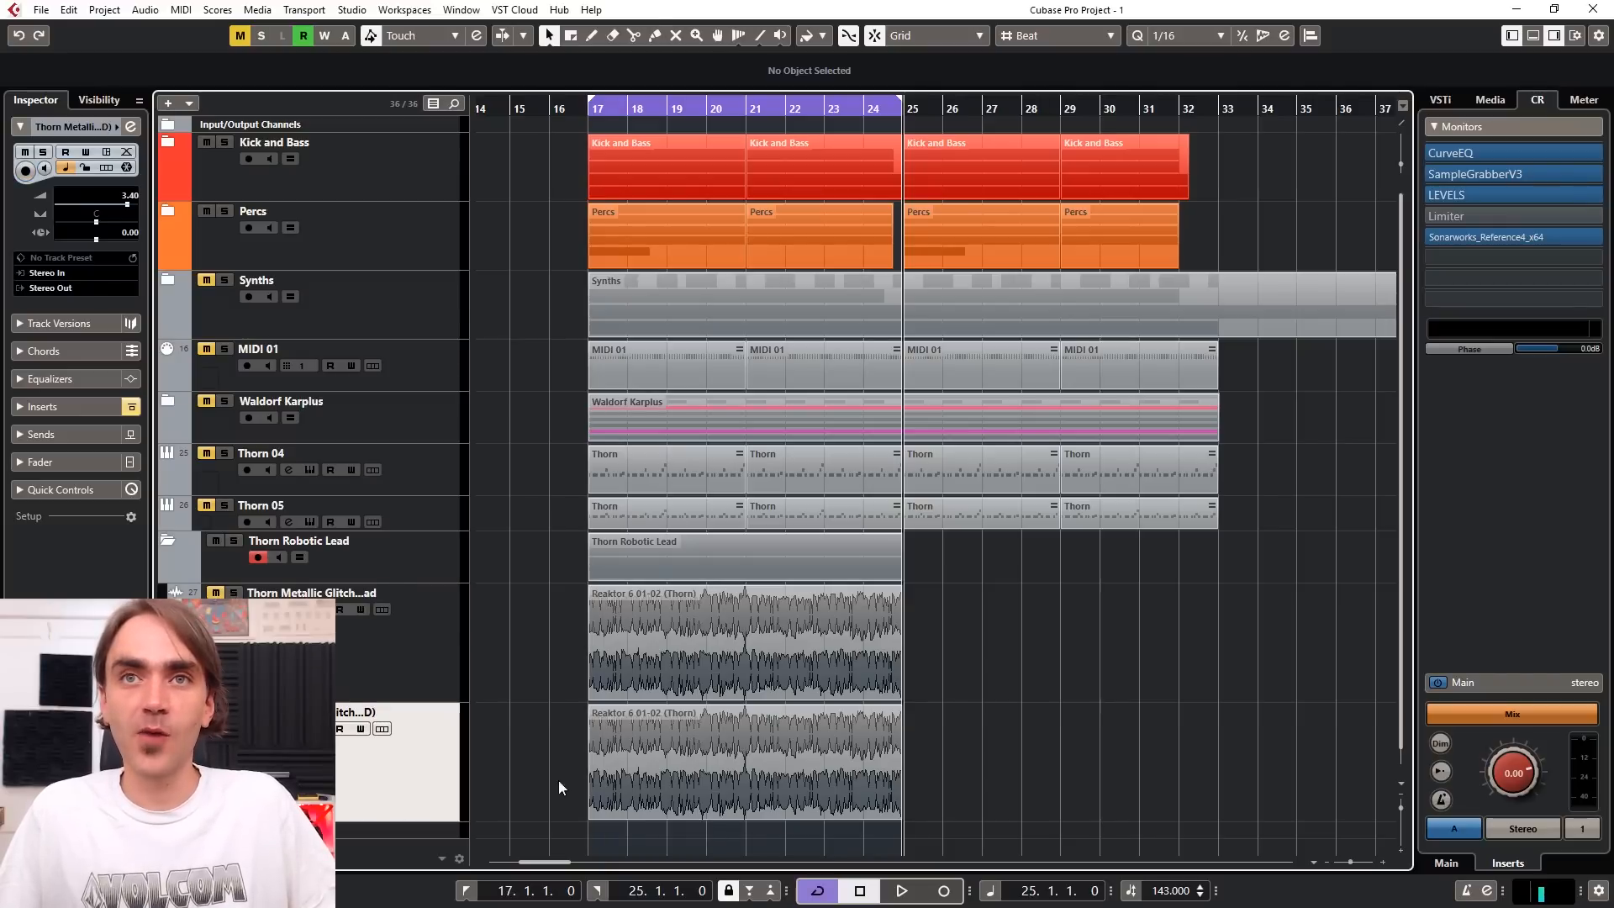
{"action": "left_click", "coordinate": [696, 767]}
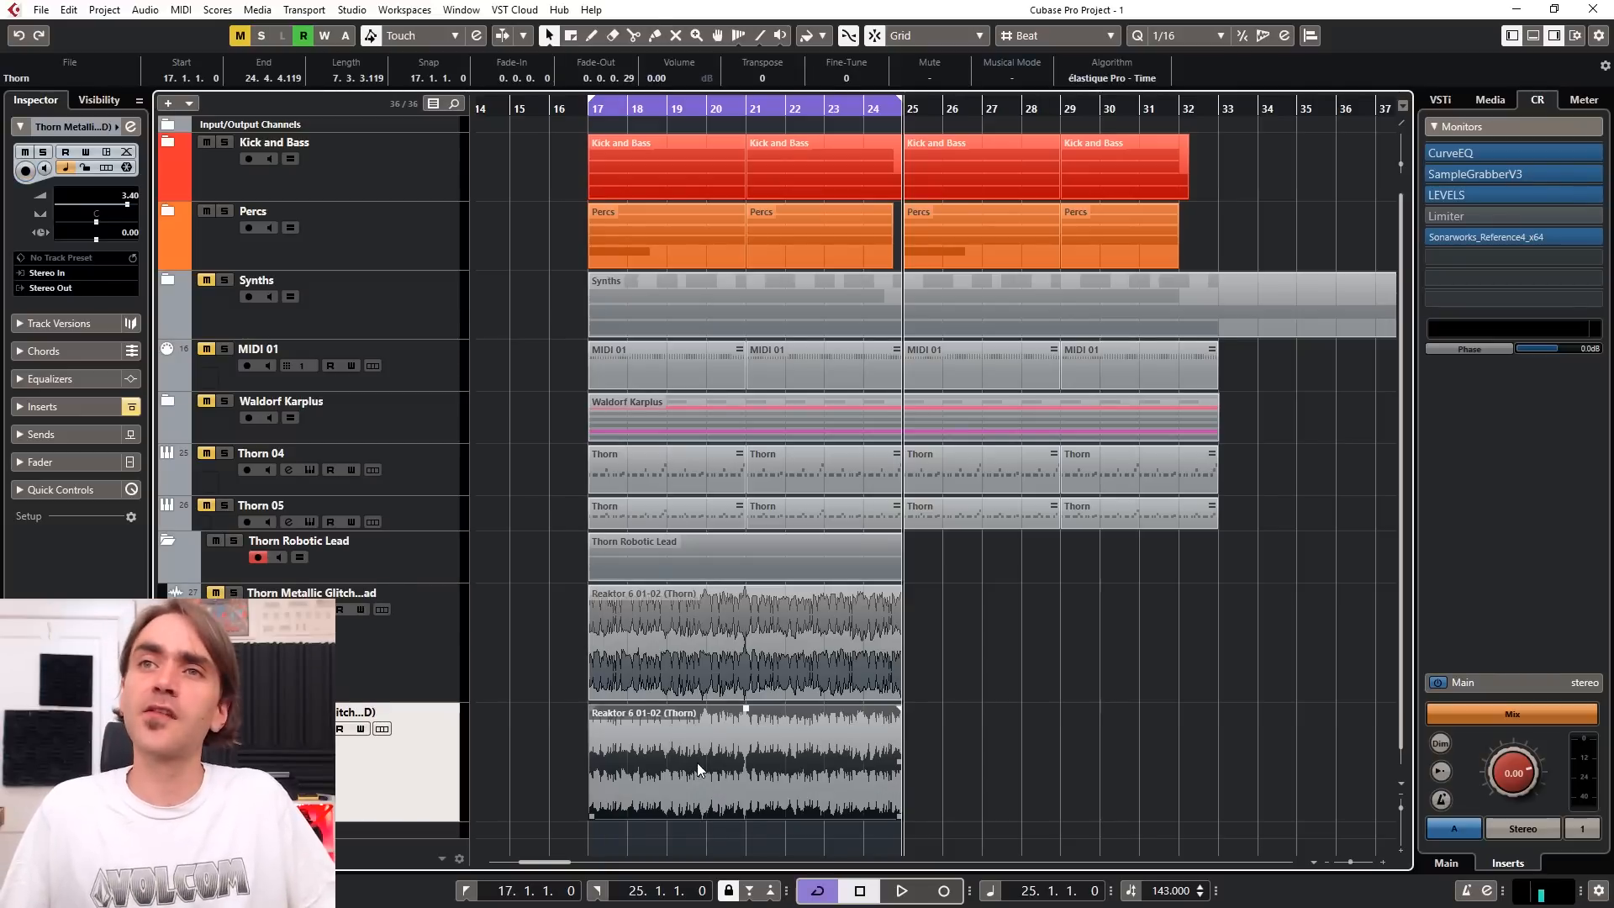
Step: Collapse the original Thorn Metallic Glitch track to its minimum height, keeping the duplicate's waveform in view
{"action": "scroll", "coordinate": [697, 765], "scroll_direction": "up", "scroll_amount": 3}
{"action": "scroll", "coordinate": [1011, 579], "scroll_direction": "left", "scroll_amount": 3}
{"action": "left_click", "coordinate": [439, 656]}
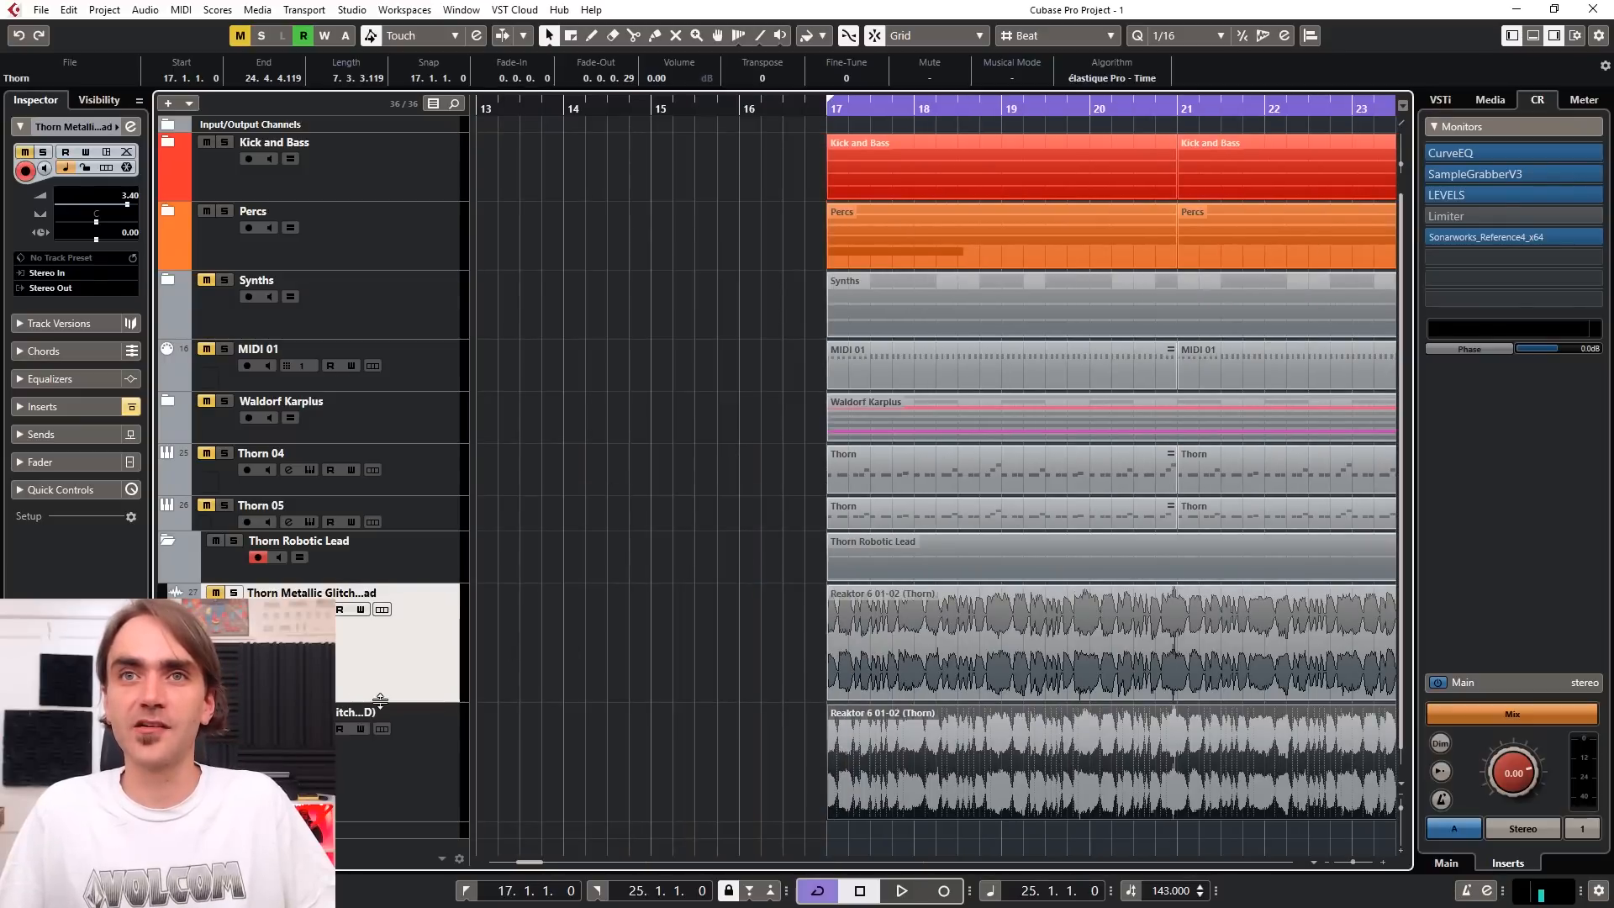
{"action": "left_click_drag", "start_coordinate": [380, 700], "coordinate": [380, 596]}
{"action": "scroll", "coordinate": [941, 772], "scroll_direction": "up", "scroll_amount": 2}
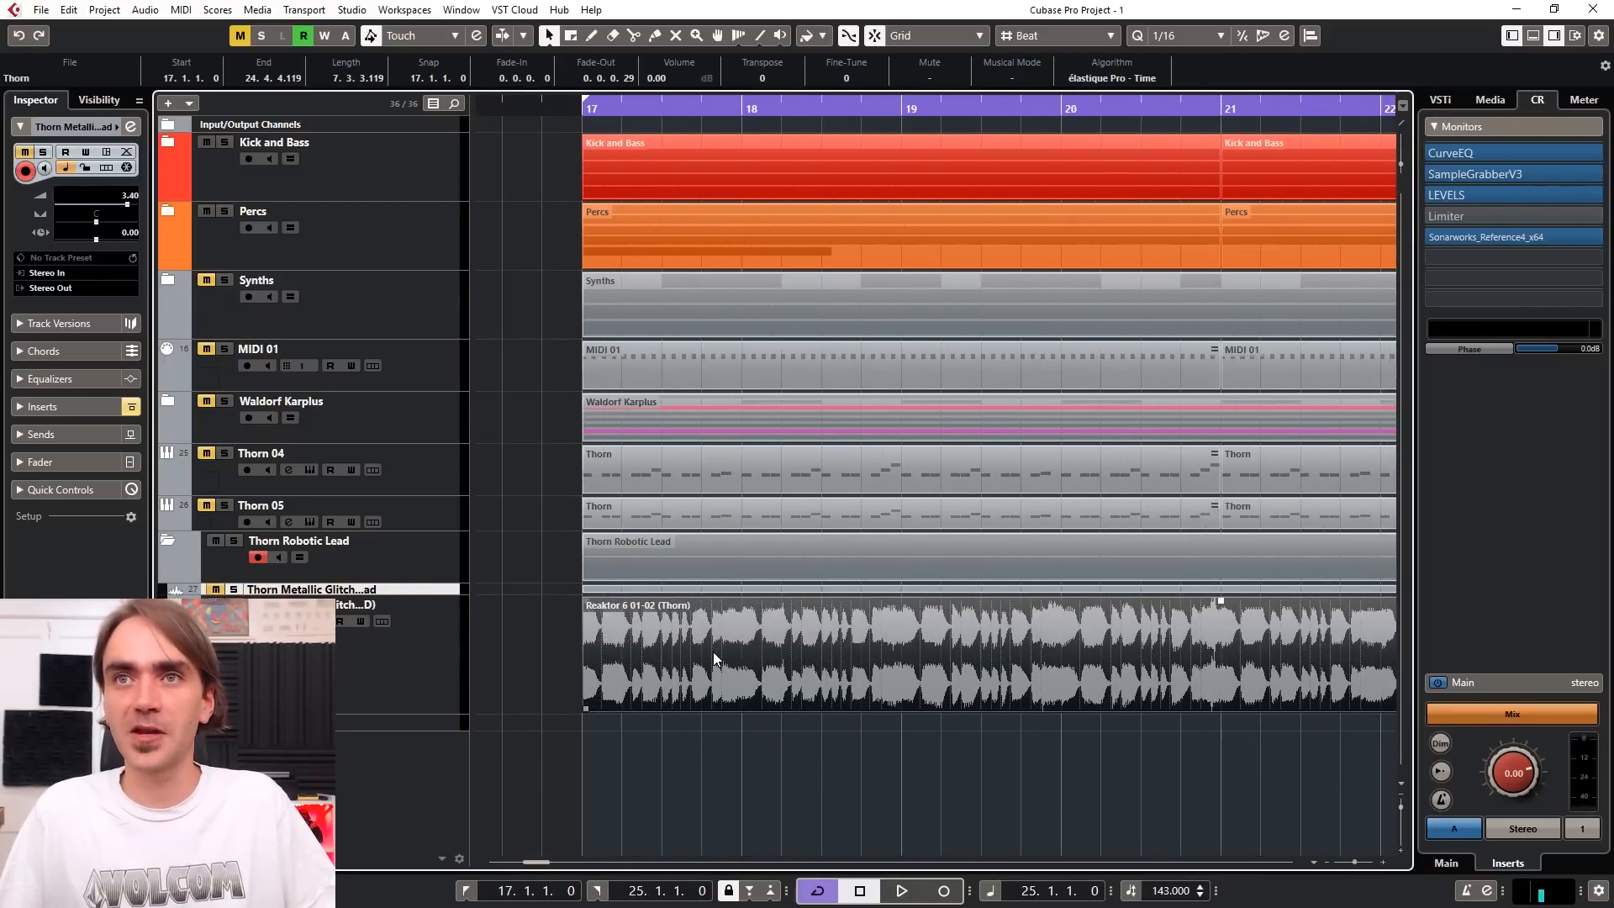
{"action": "scroll", "coordinate": [712, 653], "scroll_direction": "left", "scroll_amount": 2}
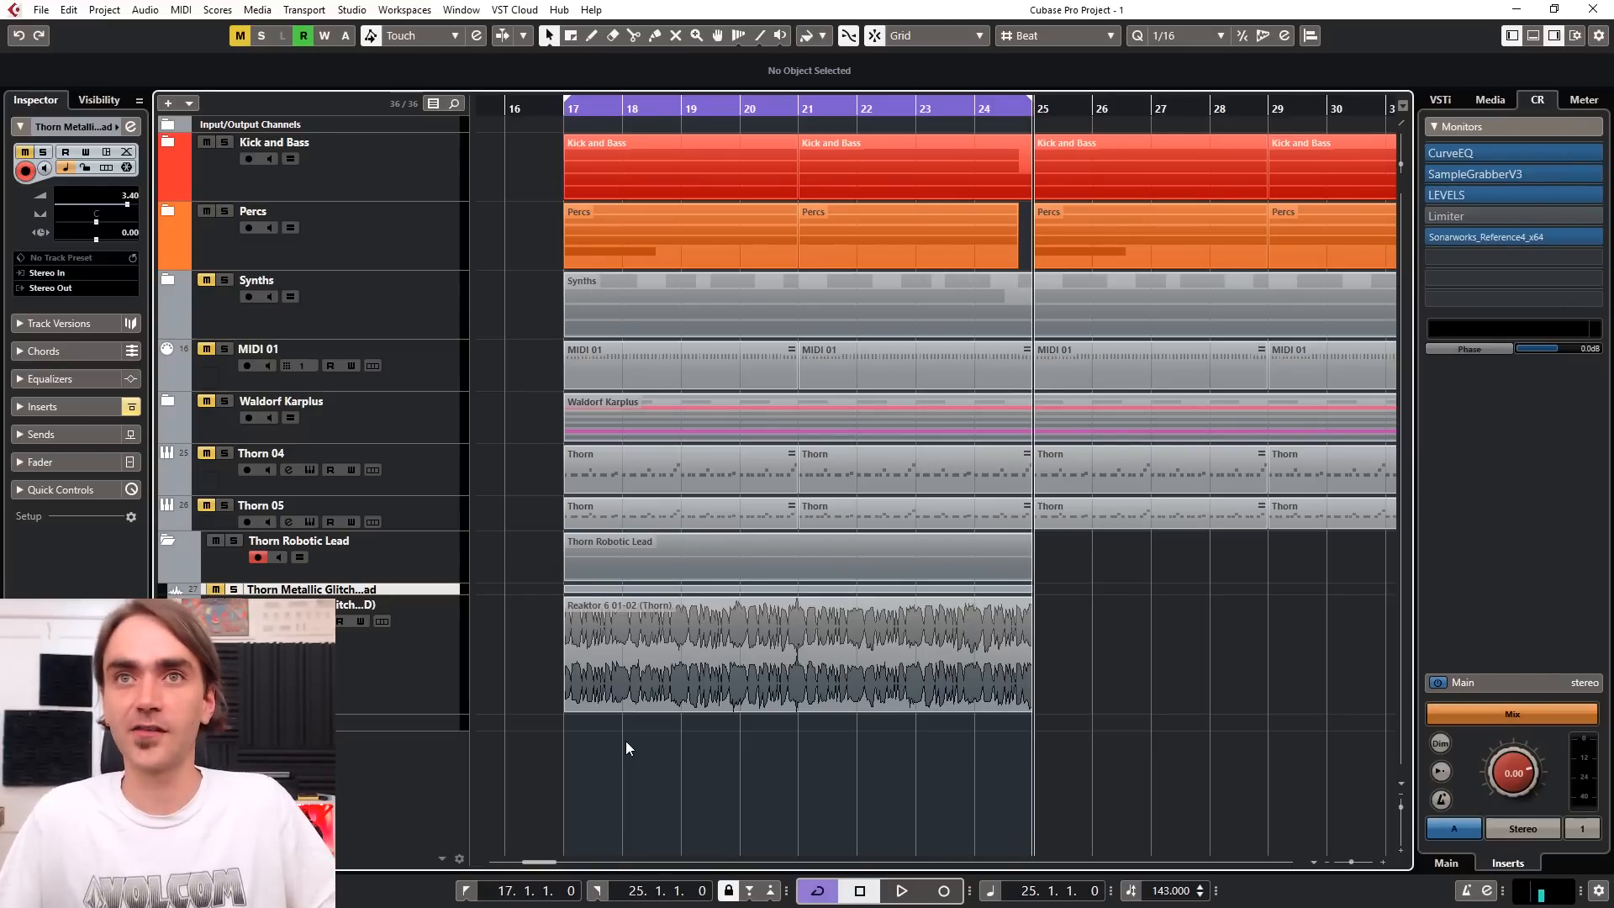
Step: Play the loop briefly, then split the duplicated track's whole audio event into equal one-beat slices
{"action": "key", "text": "space"}
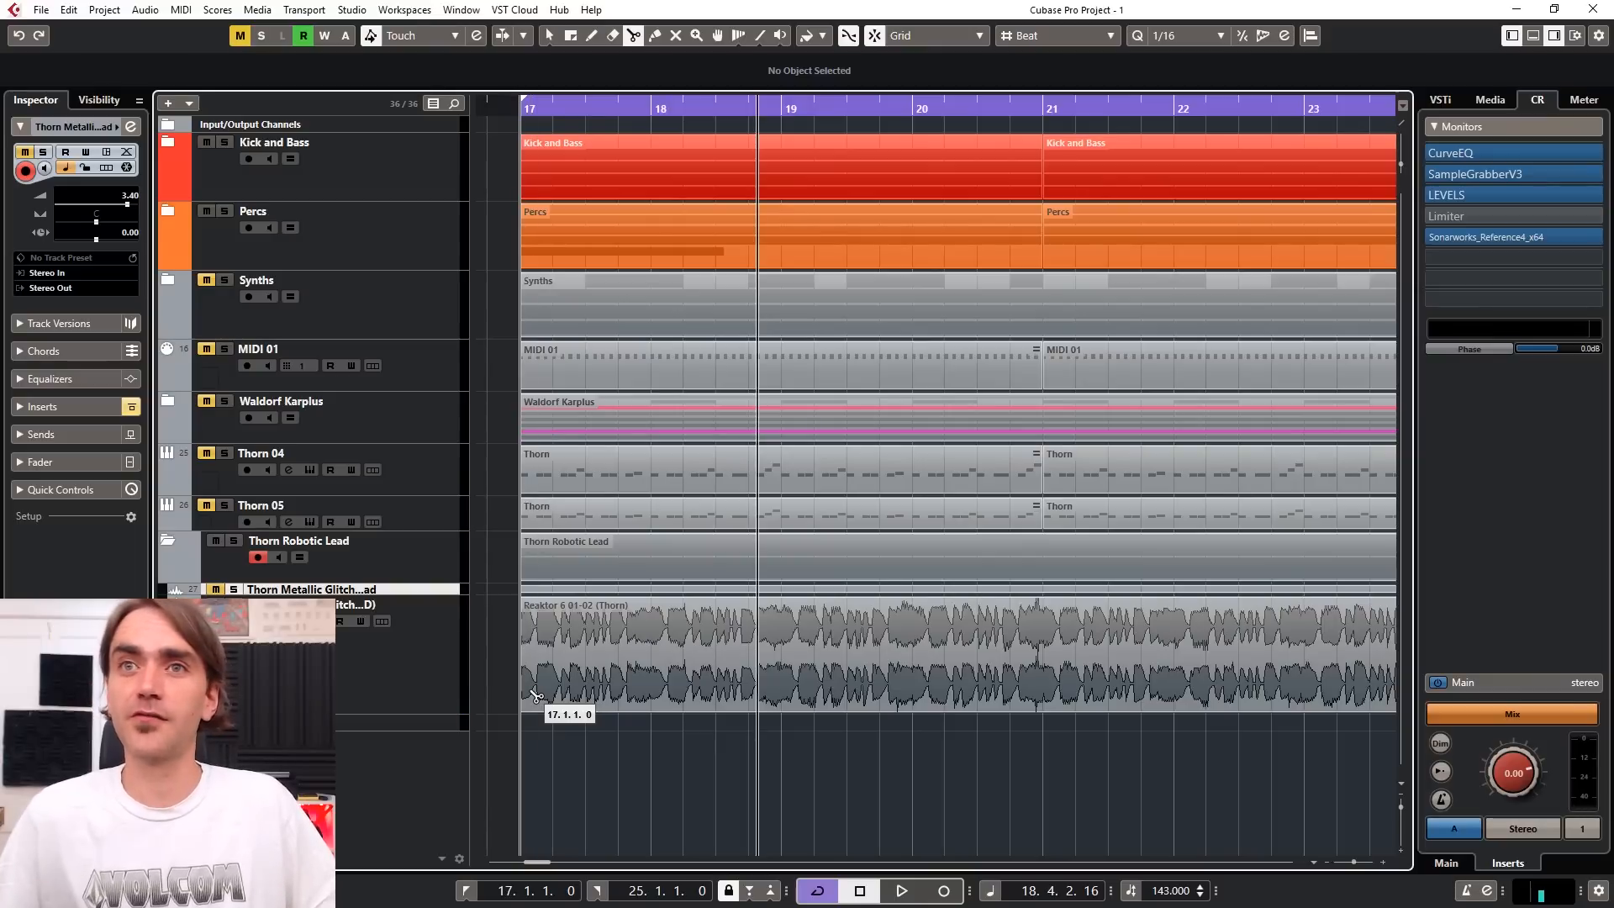
{"action": "scroll", "coordinate": [537, 694], "scroll_direction": "left", "scroll_amount": 2}
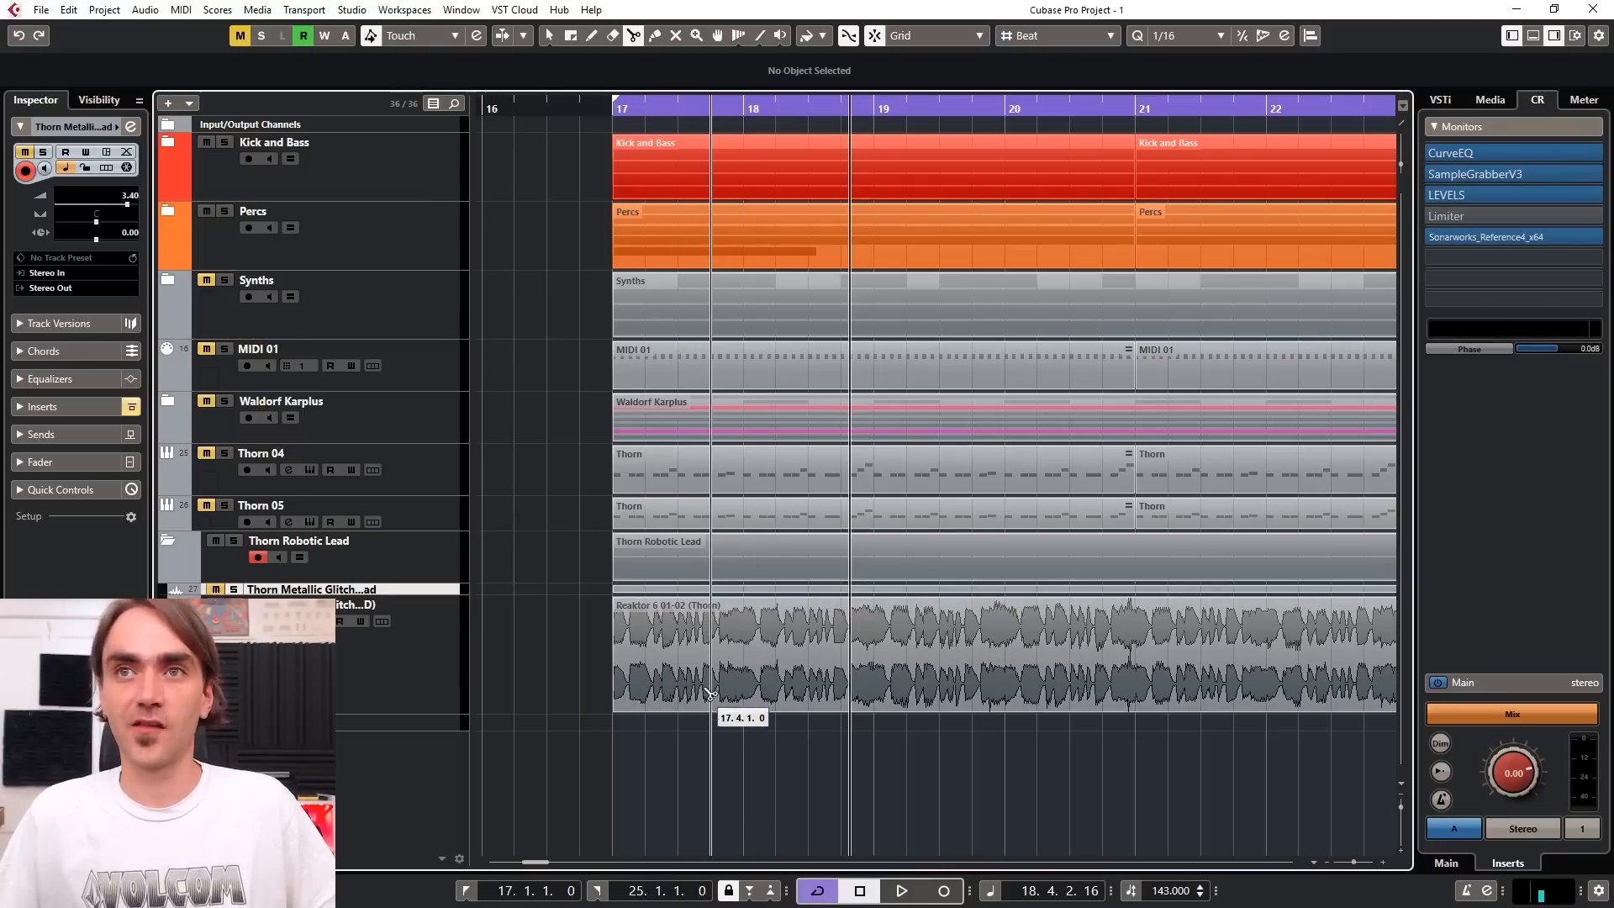
{"action": "scroll", "coordinate": [676, 691], "scroll_direction": "up", "scroll_amount": 2}
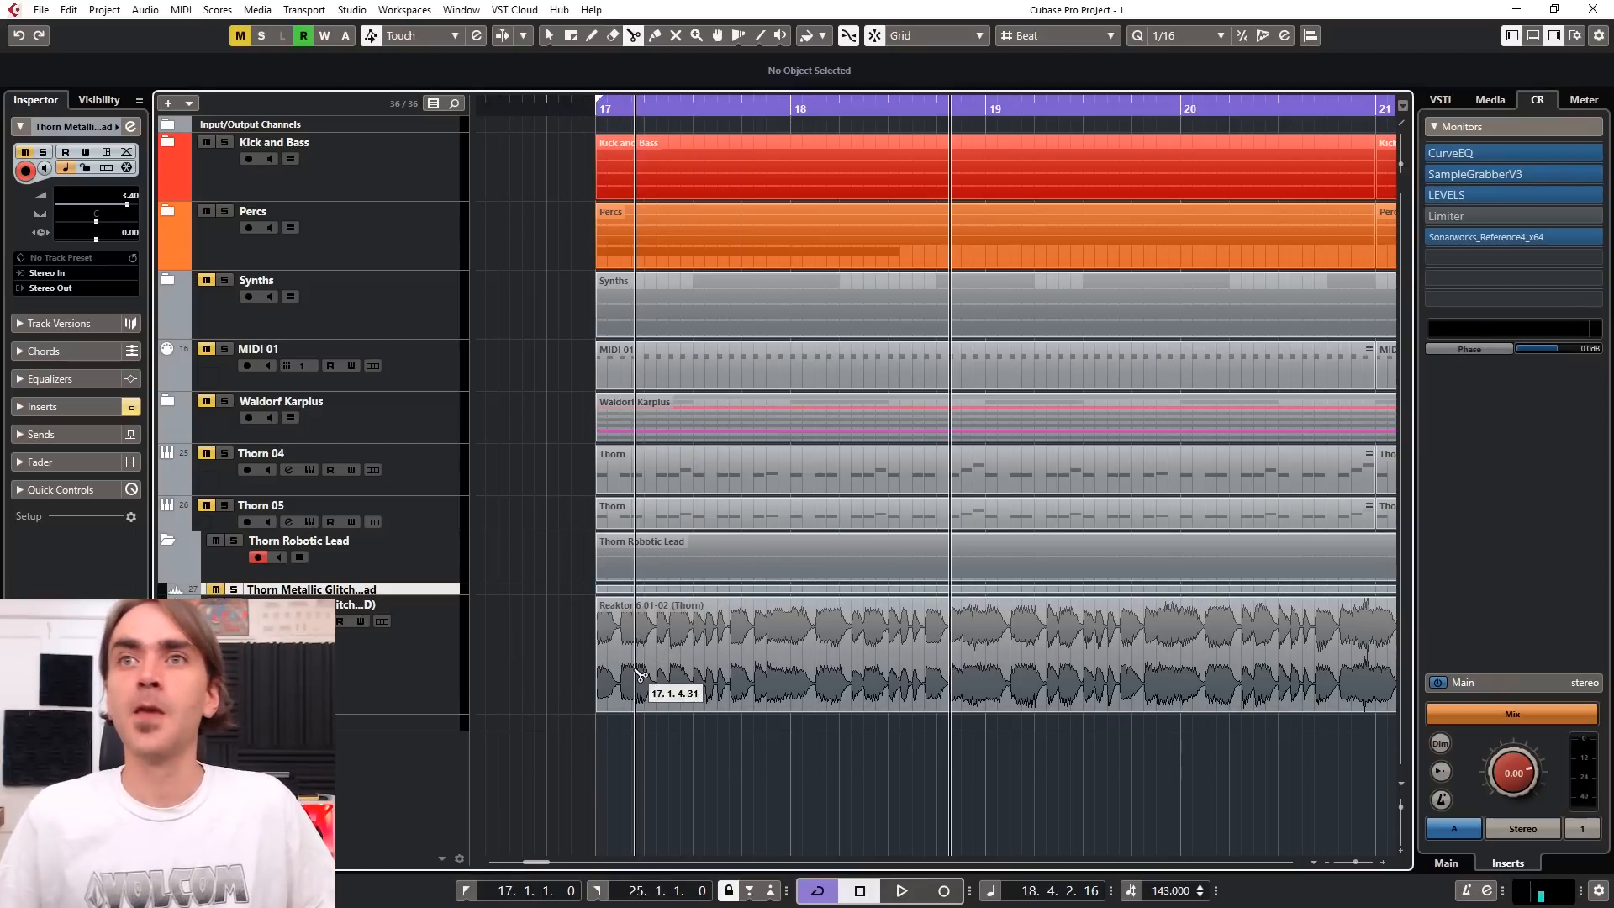
{"action": "scroll", "coordinate": [731, 719], "scroll_direction": "down", "scroll_amount": 2}
{"action": "scroll", "coordinate": [706, 710], "scroll_direction": "up", "scroll_amount": 3}
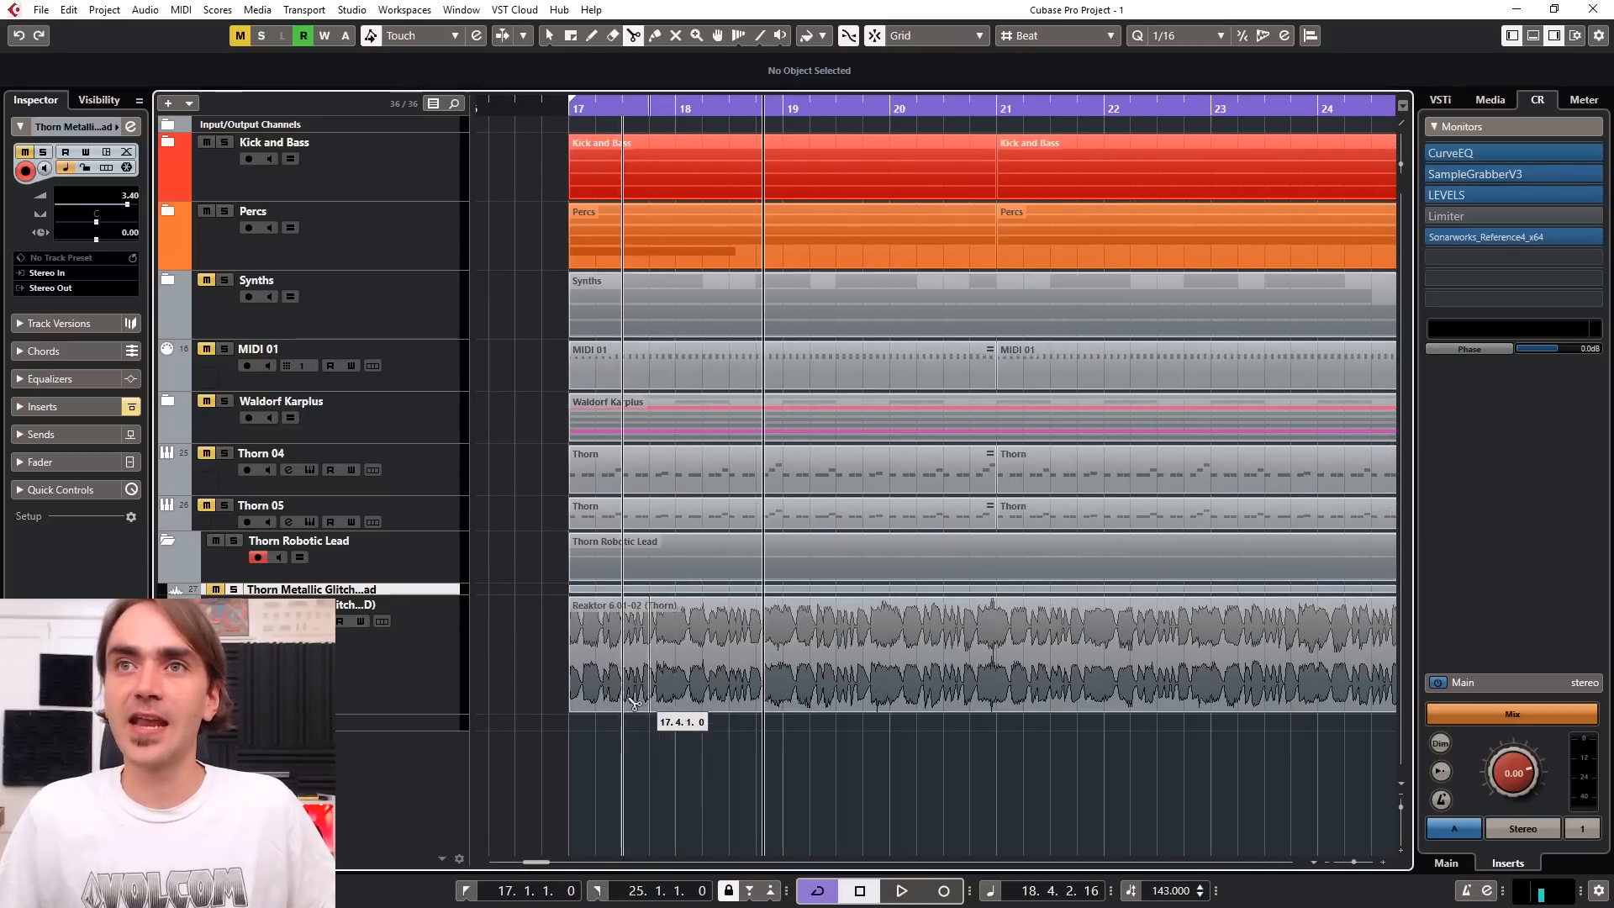
{"action": "left_click", "coordinate": [587, 686], "text": "alt"}
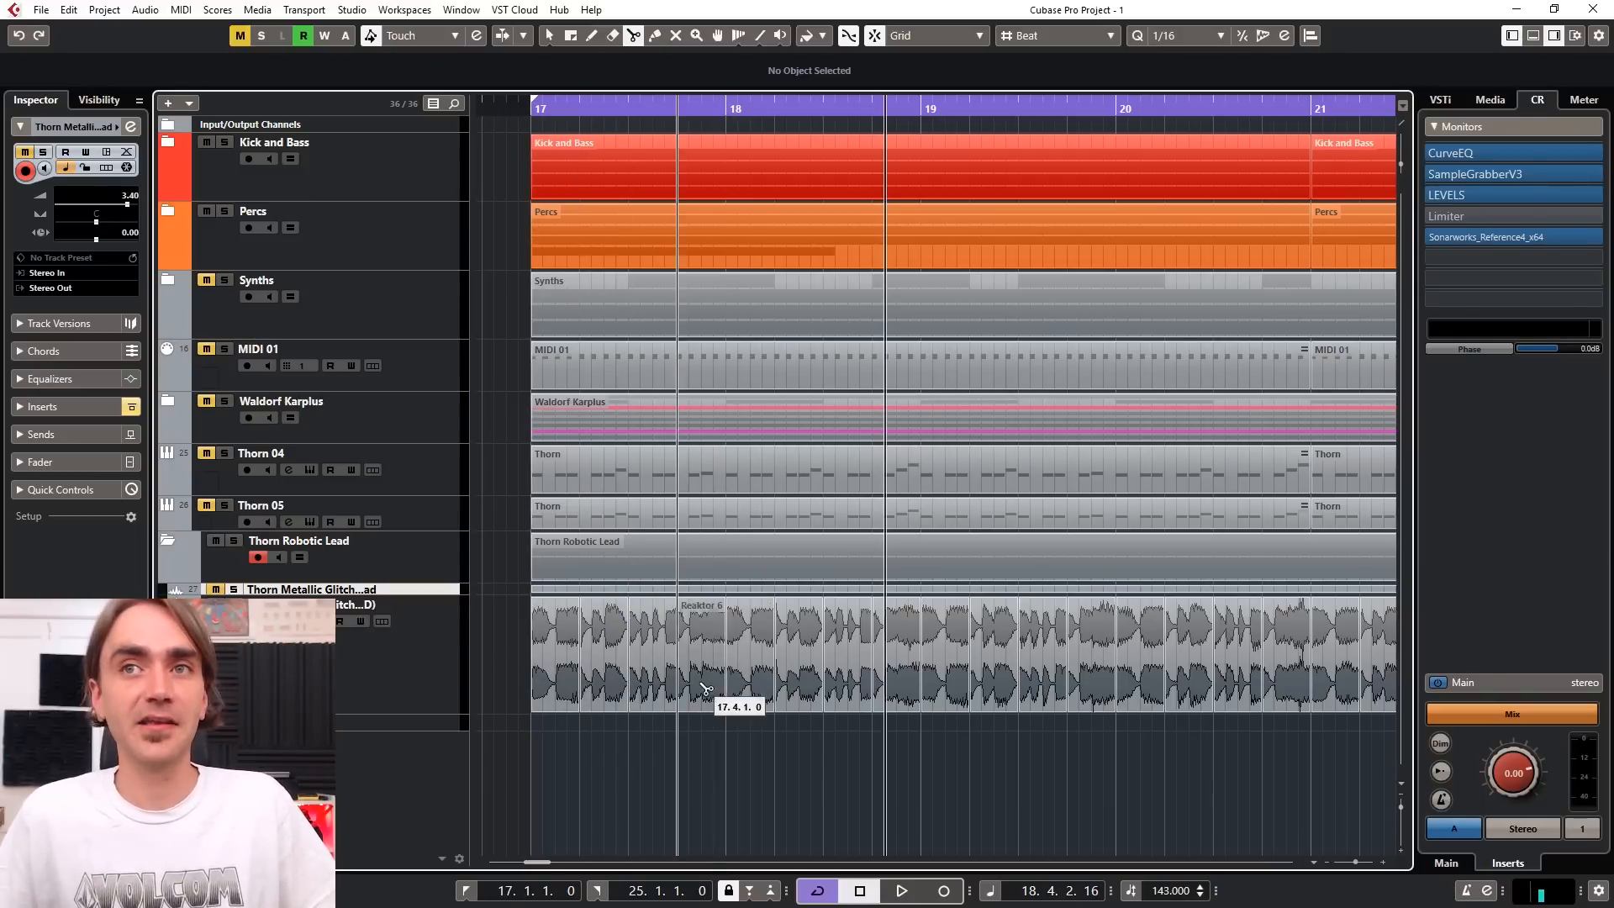
{"action": "key", "text": "1"}
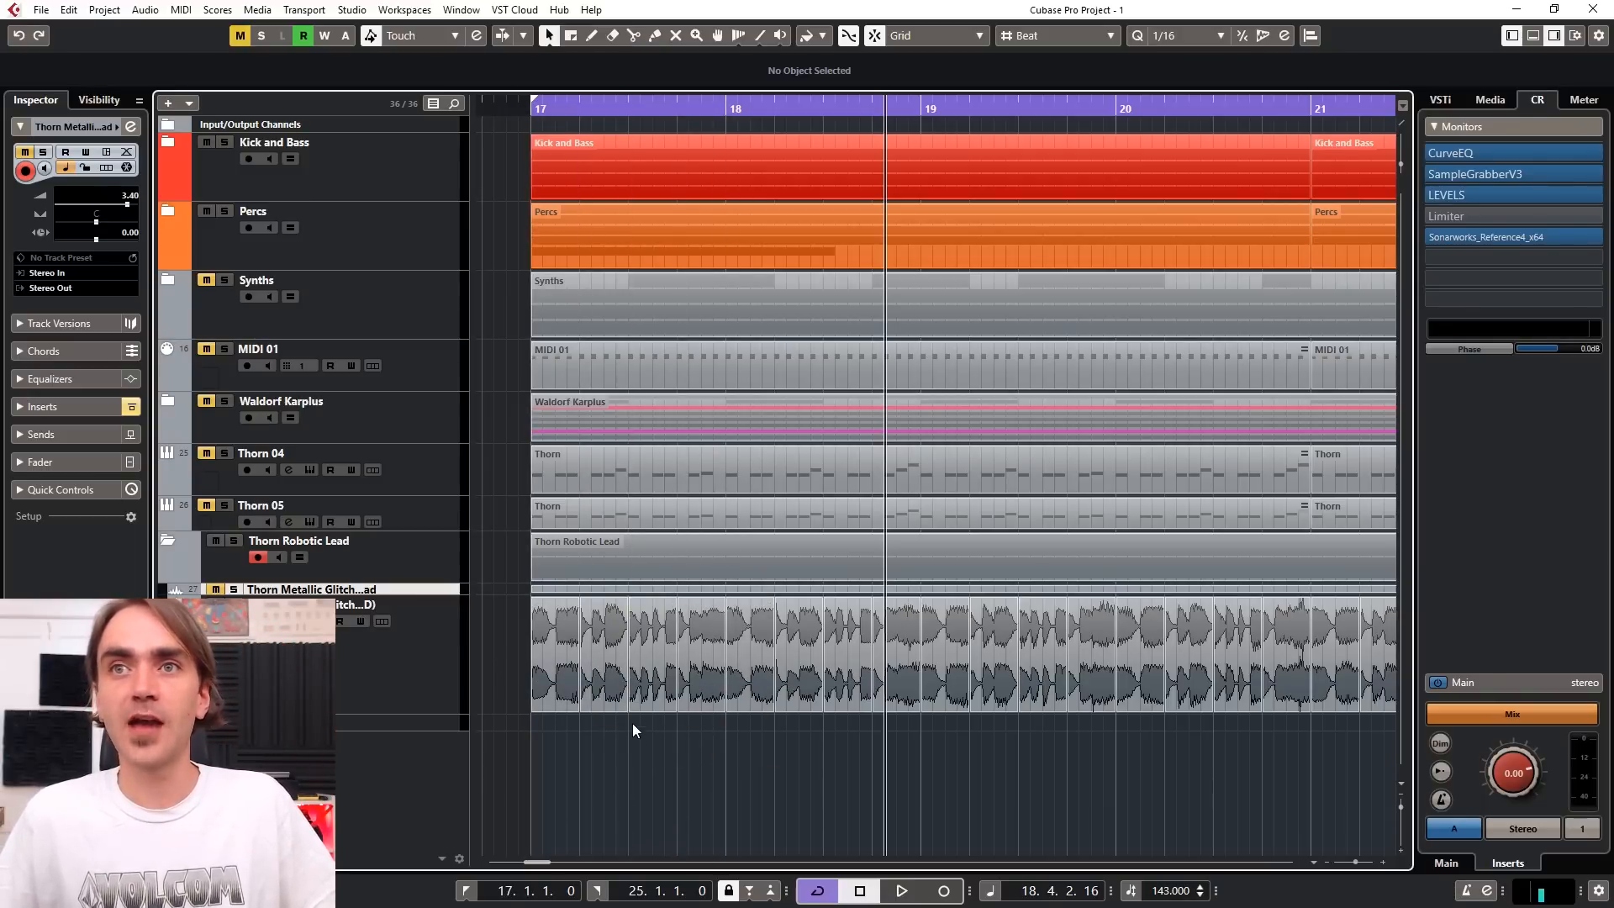
Step: Select the slice at 17.3 on the duplicated track and set the grid type to Adapt to Zoom
{"action": "scroll", "coordinate": [637, 711], "scroll_direction": "up", "scroll_amount": 1}
{"action": "scroll", "coordinate": [638, 711], "scroll_direction": "left", "scroll_amount": 1}
{"action": "left_click", "coordinate": [709, 685]}
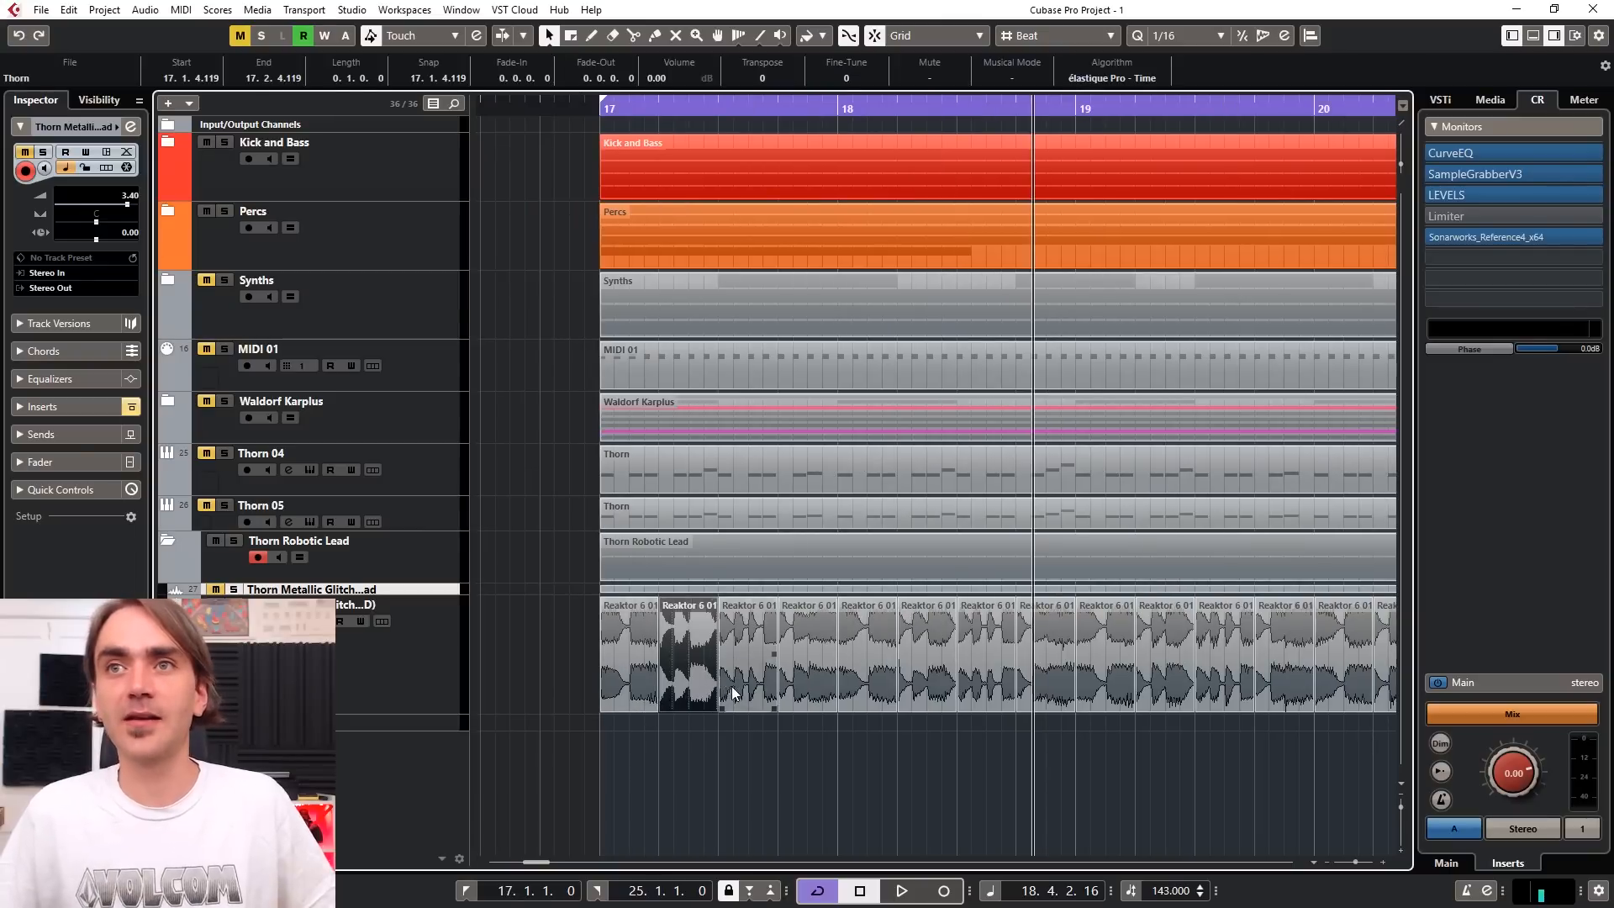
{"action": "scroll", "coordinate": [736, 718], "scroll_direction": "up", "scroll_amount": 1}
{"action": "mouse_move", "coordinate": [744, 672]}
{"action": "left_mouse_down"}
{"action": "mouse_move", "coordinate": [710, 685]}
{"action": "mouse_move", "coordinate": [805, 681]}
{"action": "mouse_move", "coordinate": [756, 677]}
{"action": "left_mouse_up"}
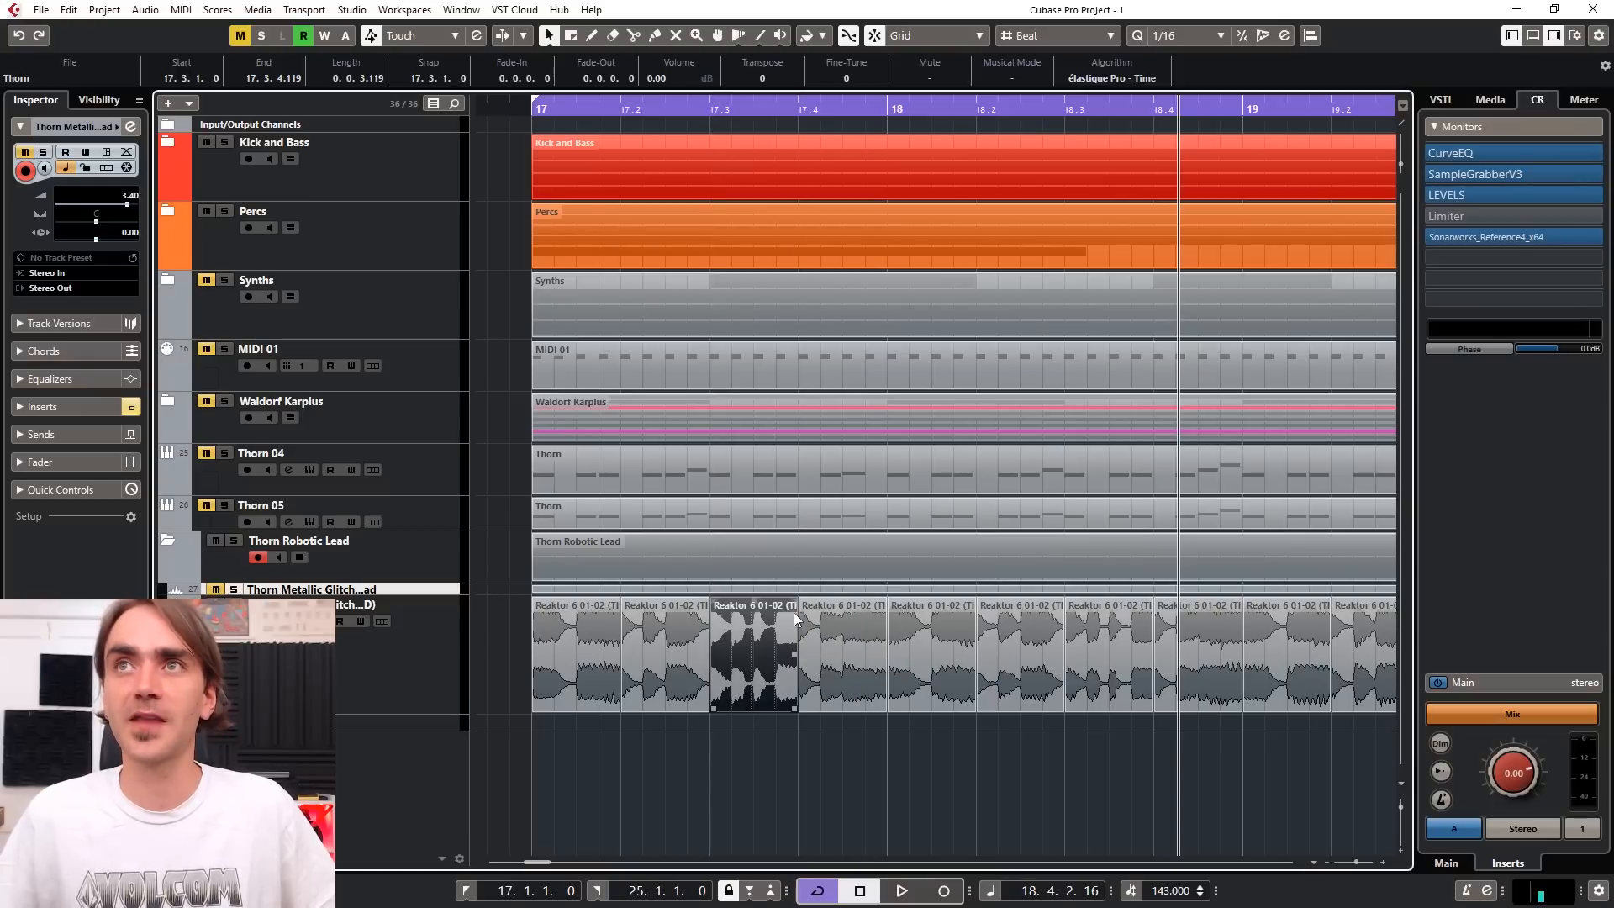
{"action": "left_click", "coordinate": [1055, 34]}
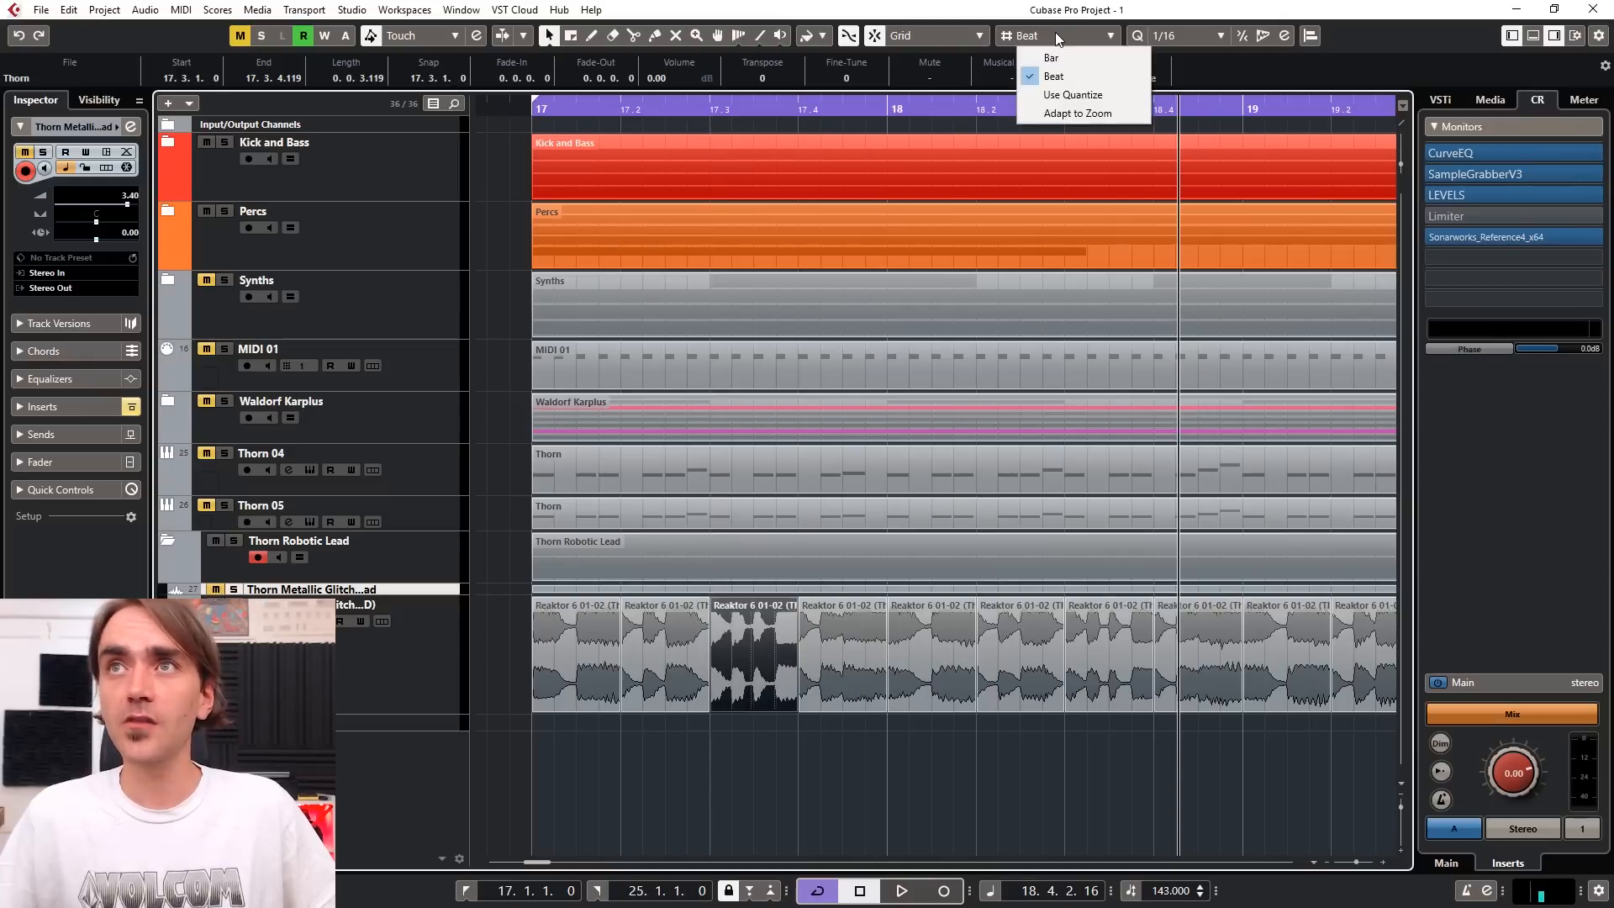
{"action": "left_click", "coordinate": [1069, 114]}
Step: Extend the start of the 17.3 slice back to 17.2.4 and adjust the end of the slice before it
{"action": "scroll", "coordinate": [754, 634], "scroll_direction": "up", "scroll_amount": 1}
{"action": "left_click_drag", "start_coordinate": [765, 673], "coordinate": [817, 710]}
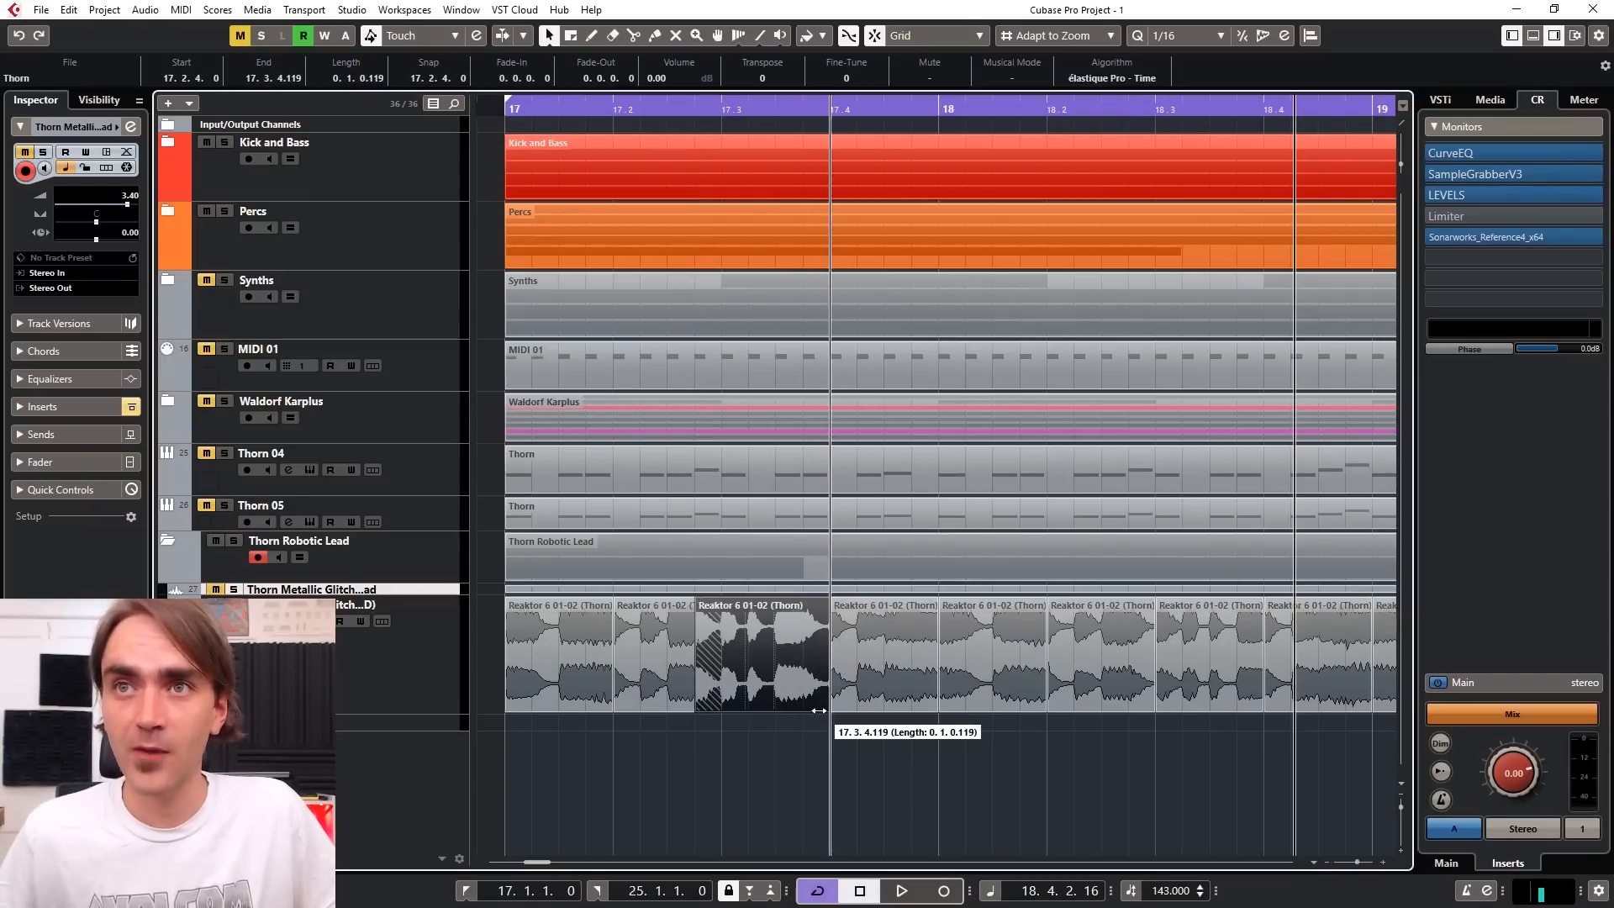
{"action": "left_click", "coordinate": [685, 710]}
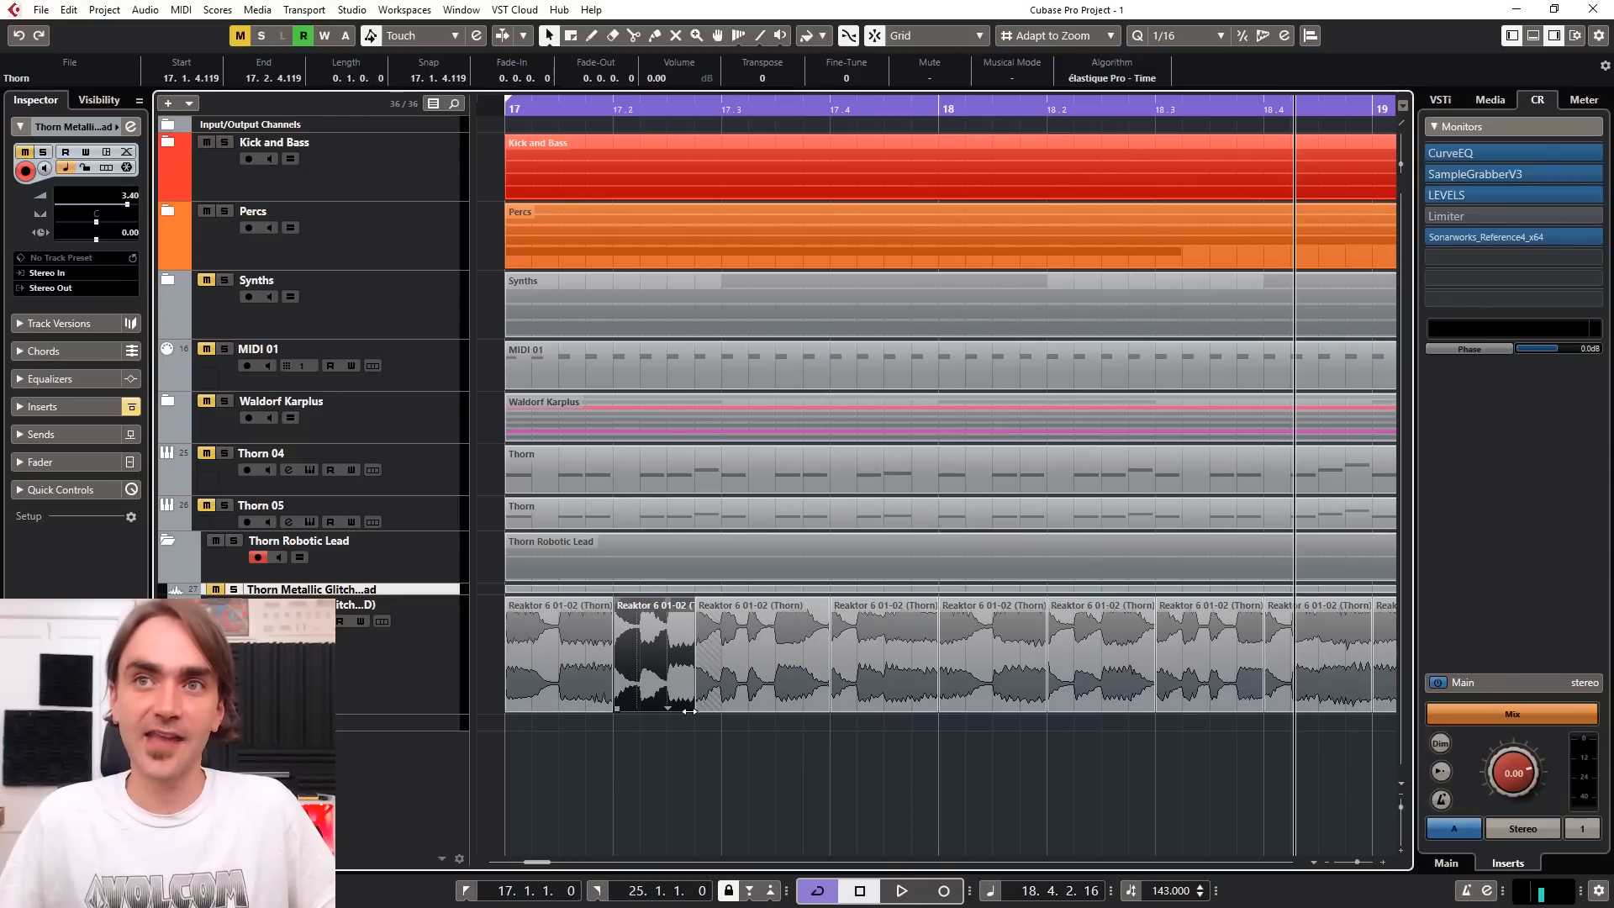
{"action": "left_click_drag", "start_coordinate": [690, 711], "coordinate": [686, 711]}
{"action": "left_click_drag", "start_coordinate": [690, 601], "coordinate": [680, 601]}
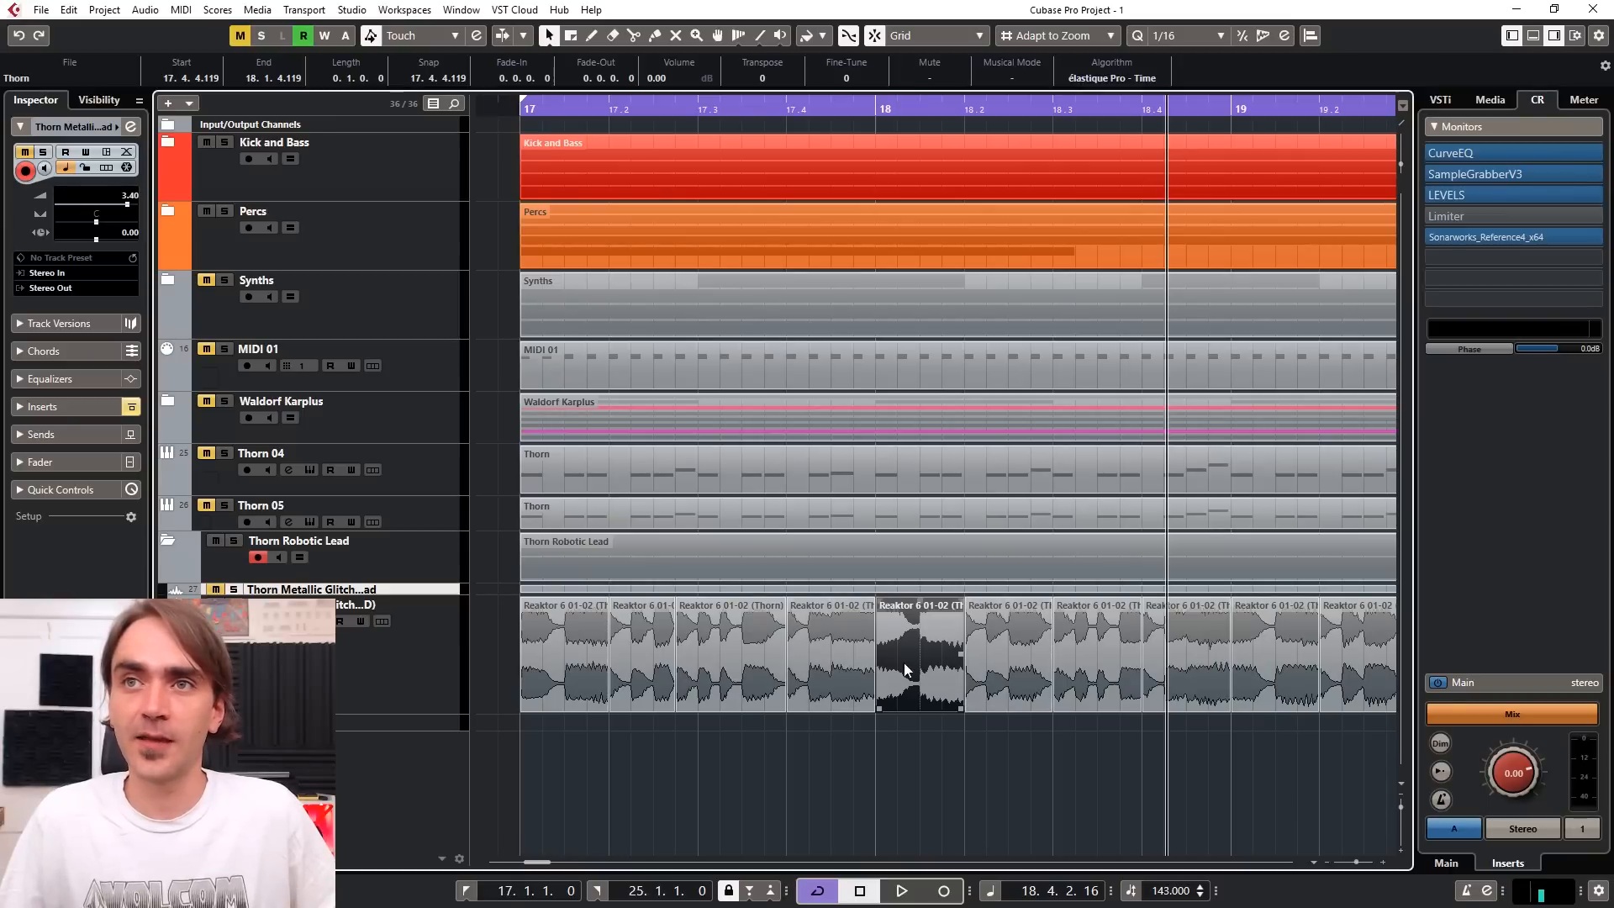
Step: Nudge the one-beat slice at bar 18 back and forth on the grid, leaving it one sixteenth note earlier
{"action": "left_click", "coordinate": [862, 677]}
{"action": "left_click", "coordinate": [901, 661]}
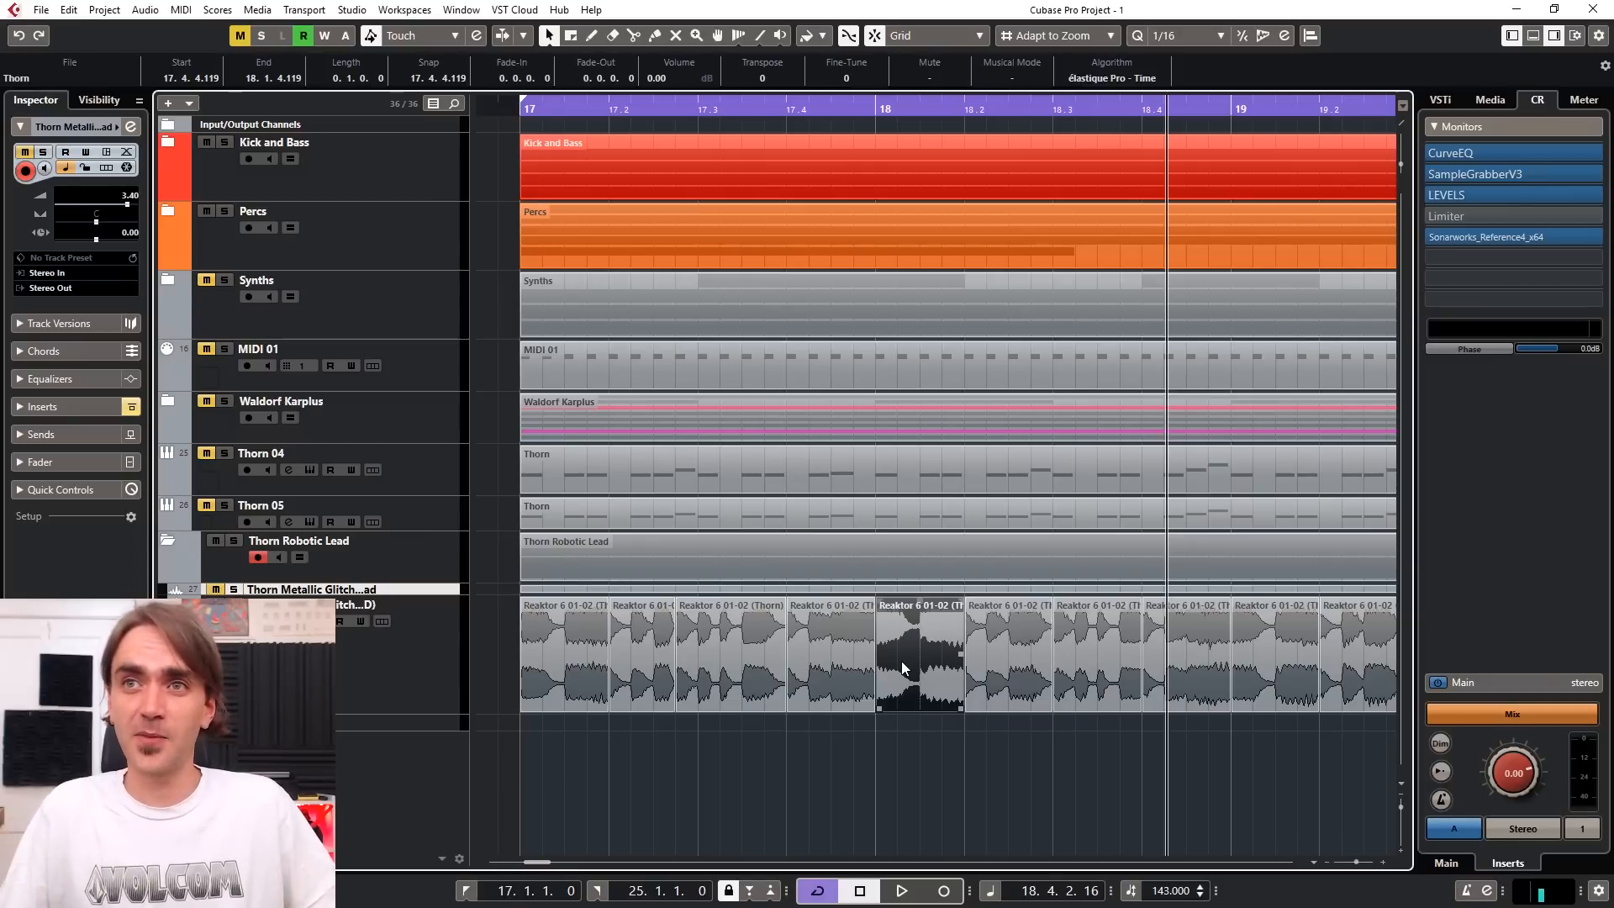
{"action": "key", "text": "ctrl+Left"}
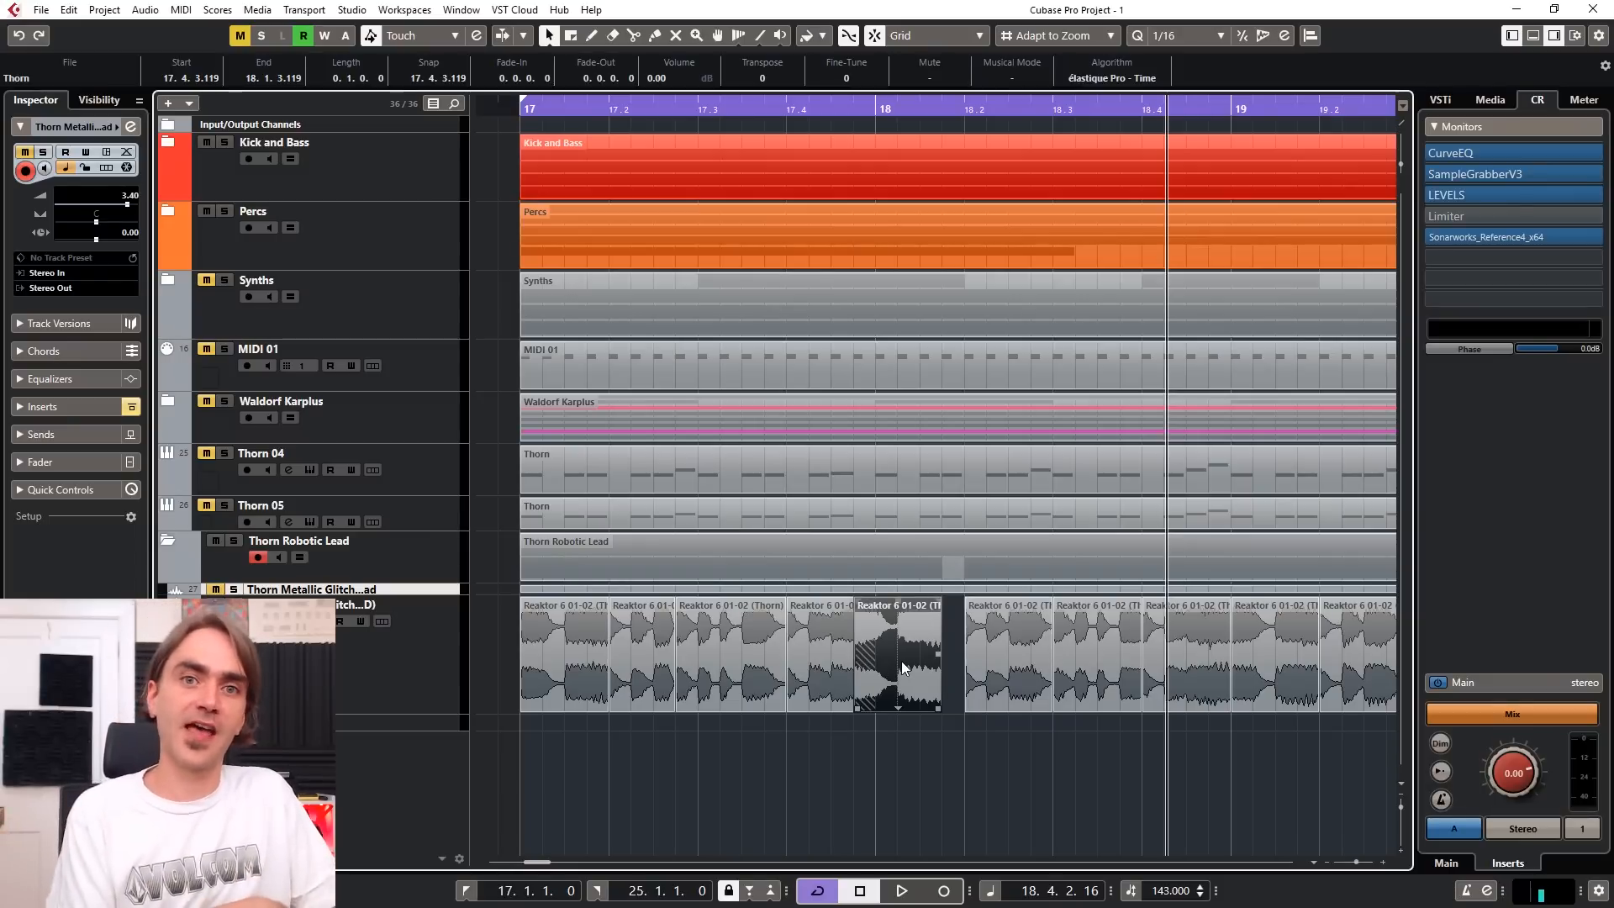
{"action": "key", "text": "ctrl+Right"}
{"action": "key", "text": "ctrl+Right"}
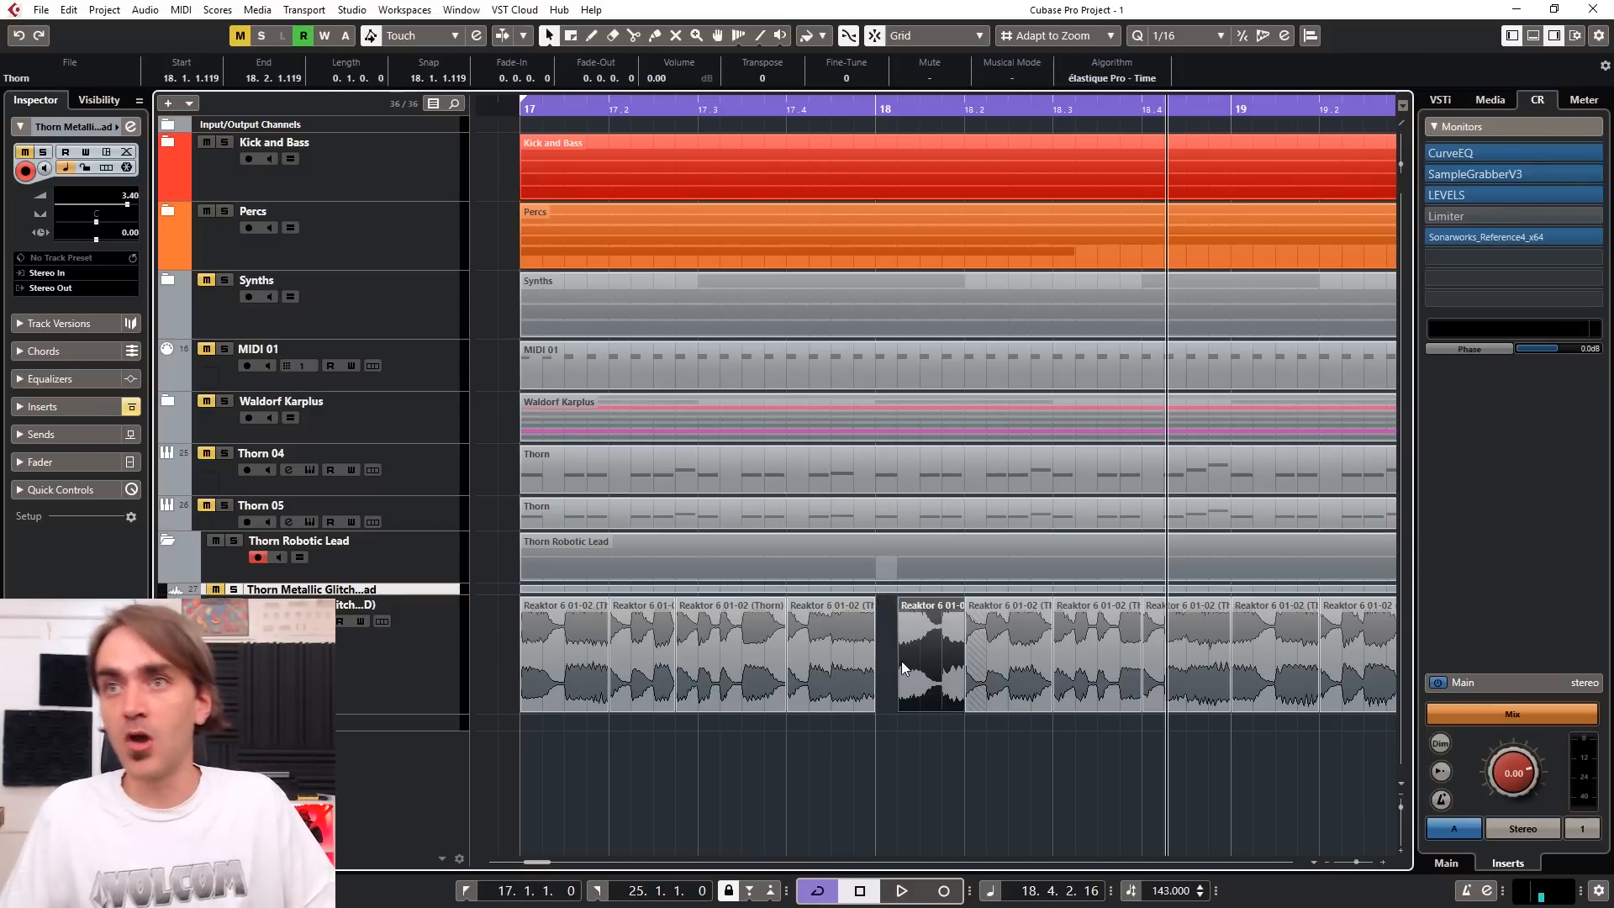
{"action": "key", "text": "ctrl+Left"}
{"action": "key", "text": "ctrl+Left"}
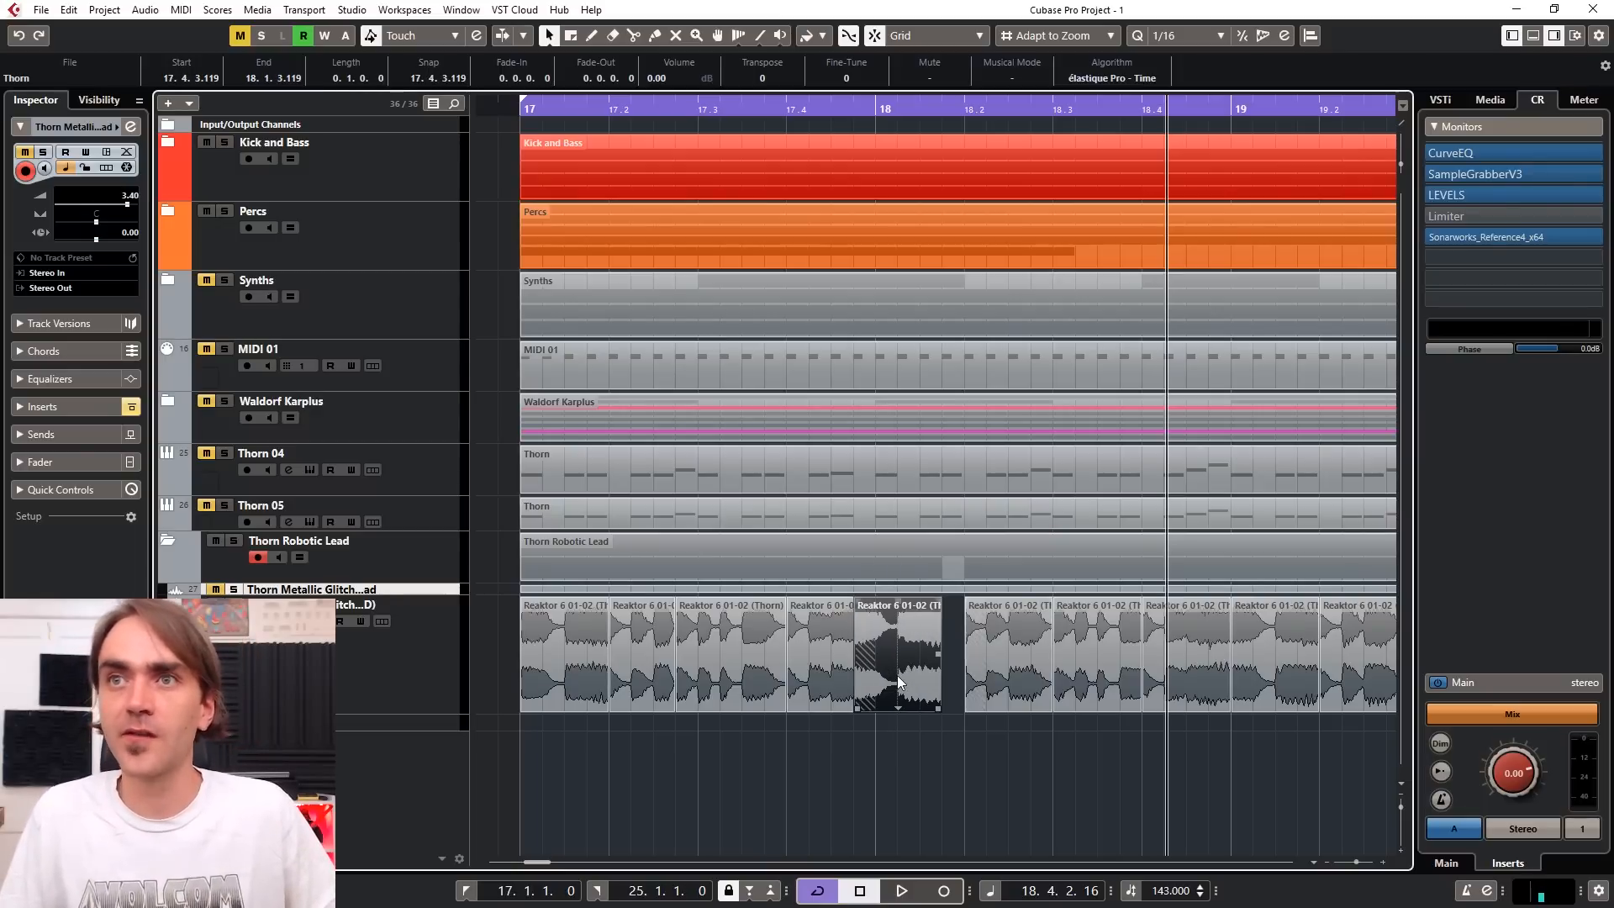
Step: Resize the nudged slice to fill the beat from 18.1 to 18.2 and give the preceding slice a short fade-out
{"action": "scroll", "coordinate": [898, 681], "scroll_direction": "down", "scroll_amount": 2}
{"action": "scroll", "coordinate": [889, 675], "scroll_direction": "right", "scroll_amount": 1}
{"action": "scroll", "coordinate": [823, 729], "scroll_direction": "up", "scroll_amount": 2}
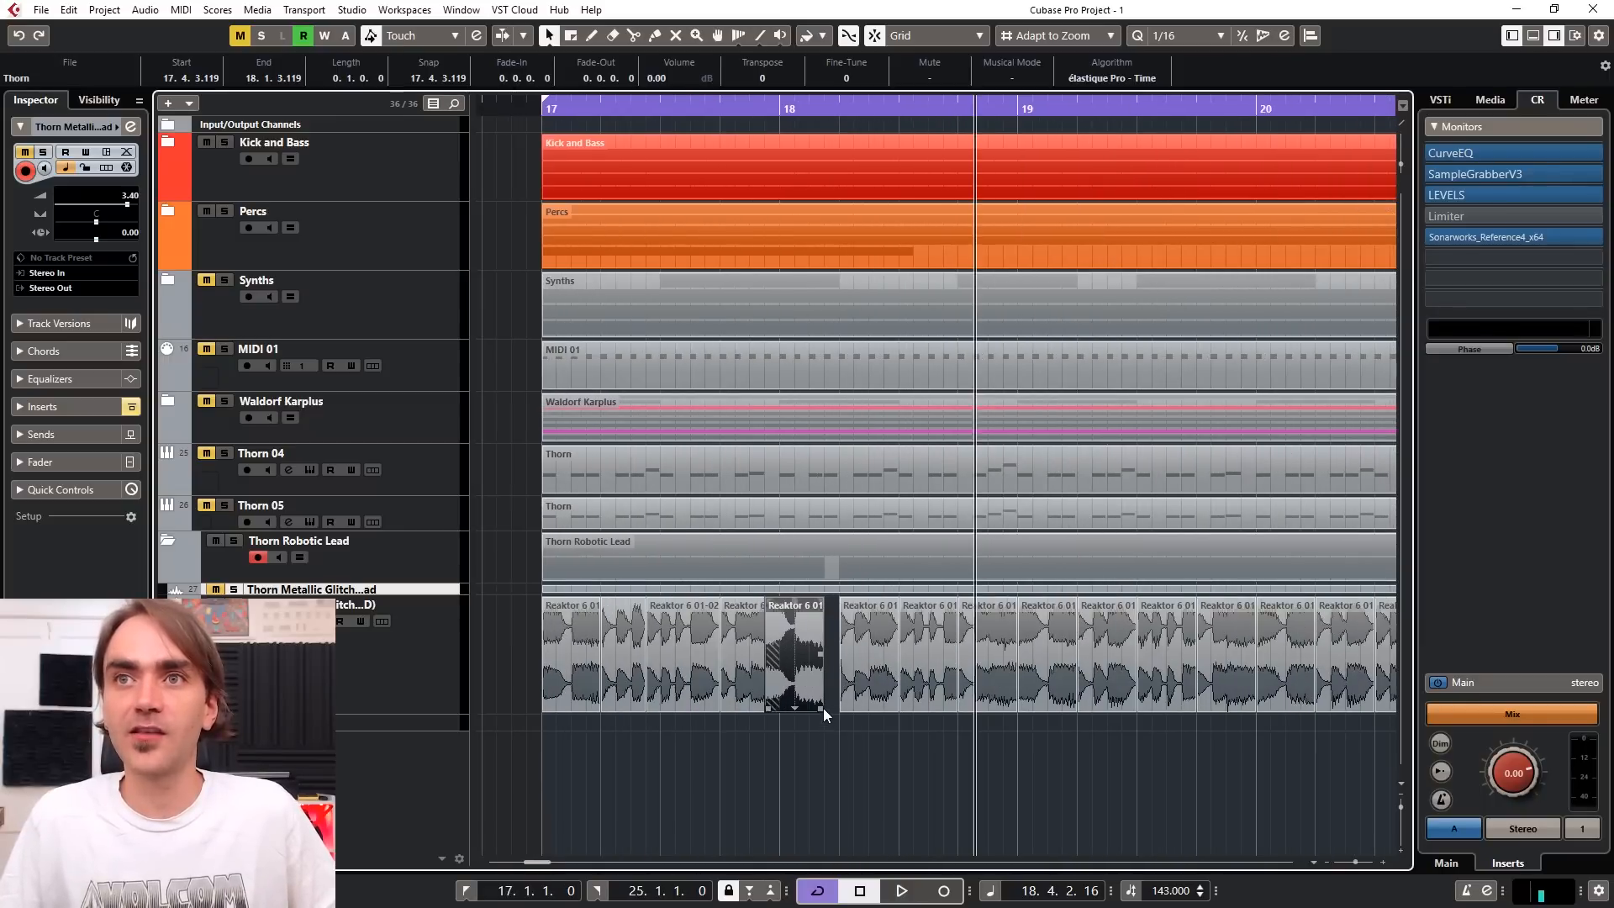
{"action": "left_click_drag", "start_coordinate": [824, 707], "coordinate": [784, 709]}
{"action": "left_click_drag", "start_coordinate": [776, 600], "coordinate": [771, 600]}
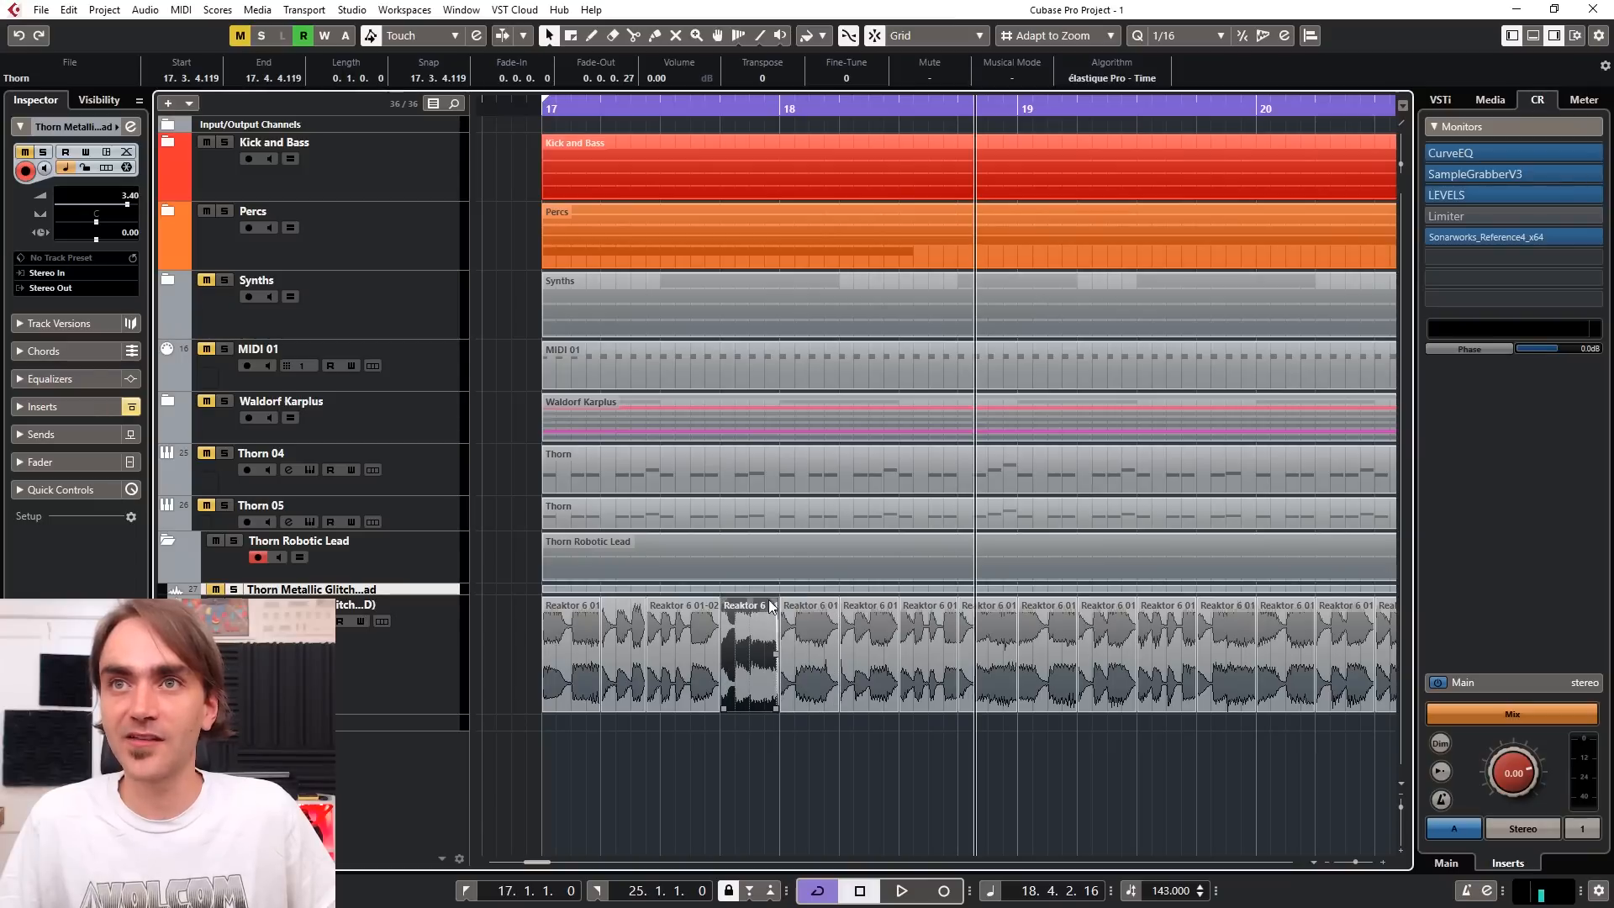
Step: Shift the one-beat slice at 18.3 one sixteenth note later and extend its start back to 18.3
{"action": "left_click", "coordinate": [906, 654]}
{"action": "key", "text": "ctrl+Right"}
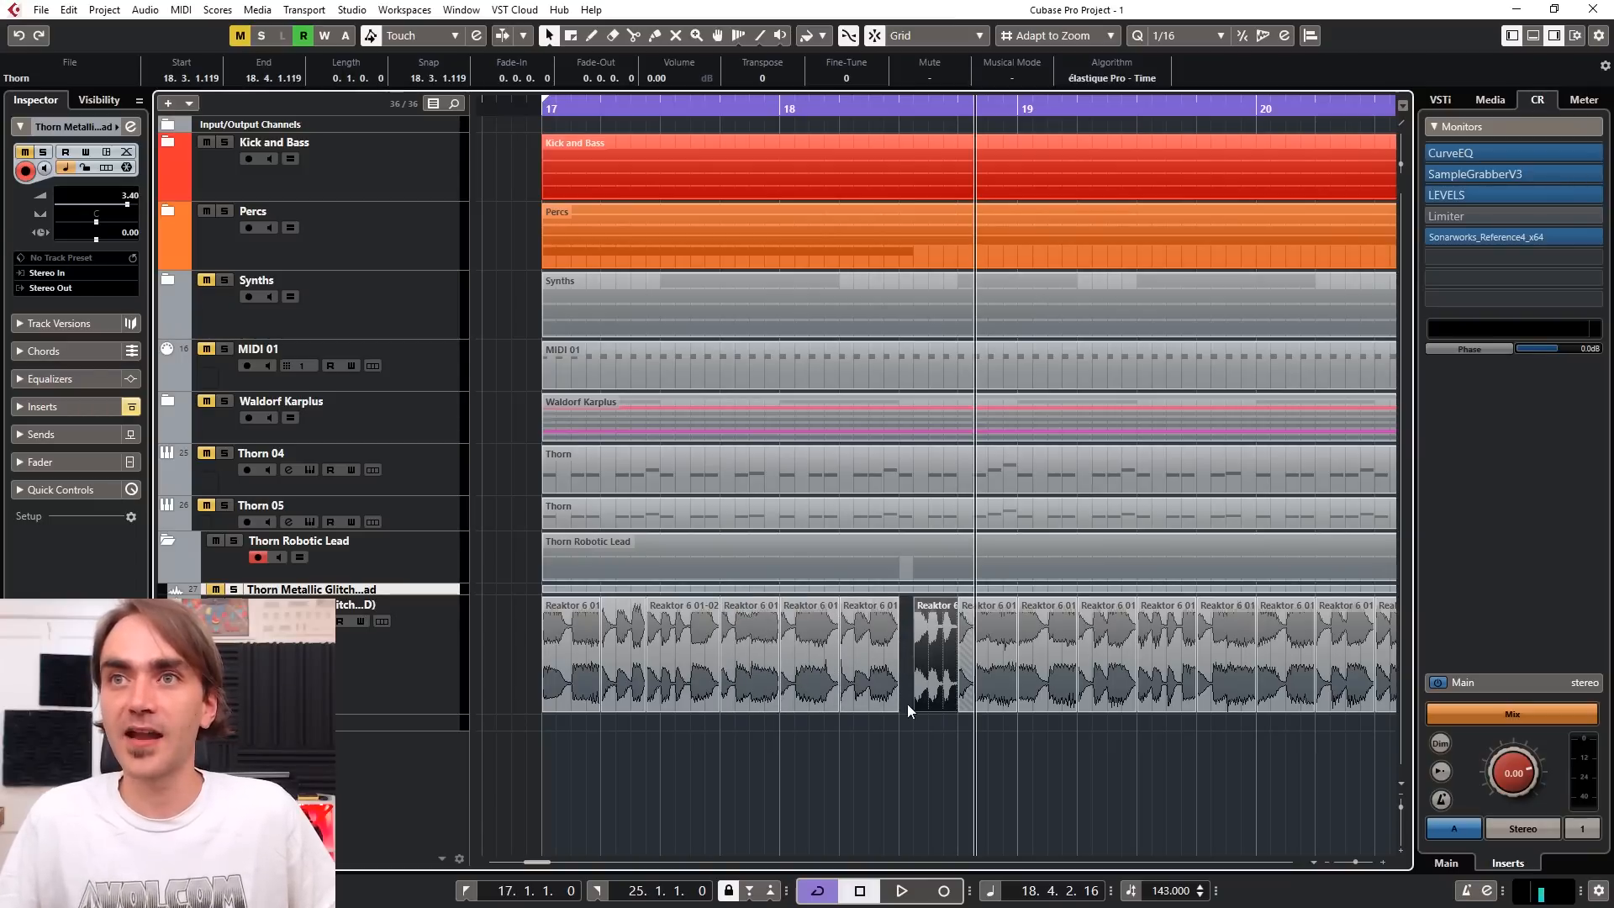
{"action": "left_click_drag", "start_coordinate": [911, 707], "coordinate": [947, 708]}
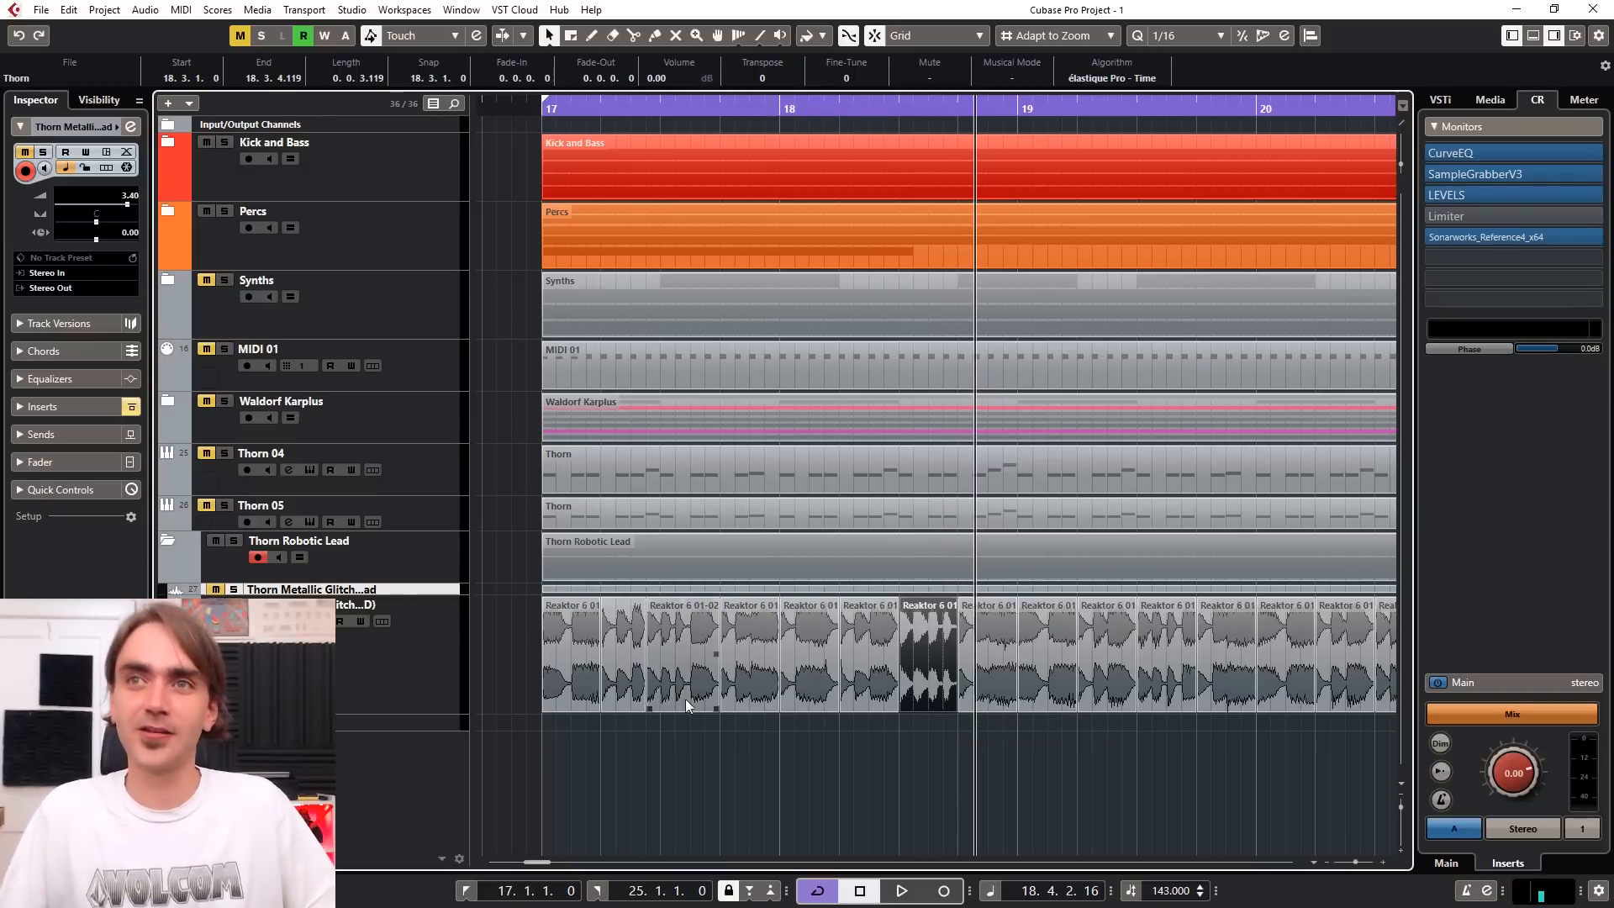
Step: Play back the edited slices in bars 17 and 18 and select the slice at 18.4
{"action": "scroll", "coordinate": [963, 725], "scroll_direction": "up", "scroll_amount": 3}
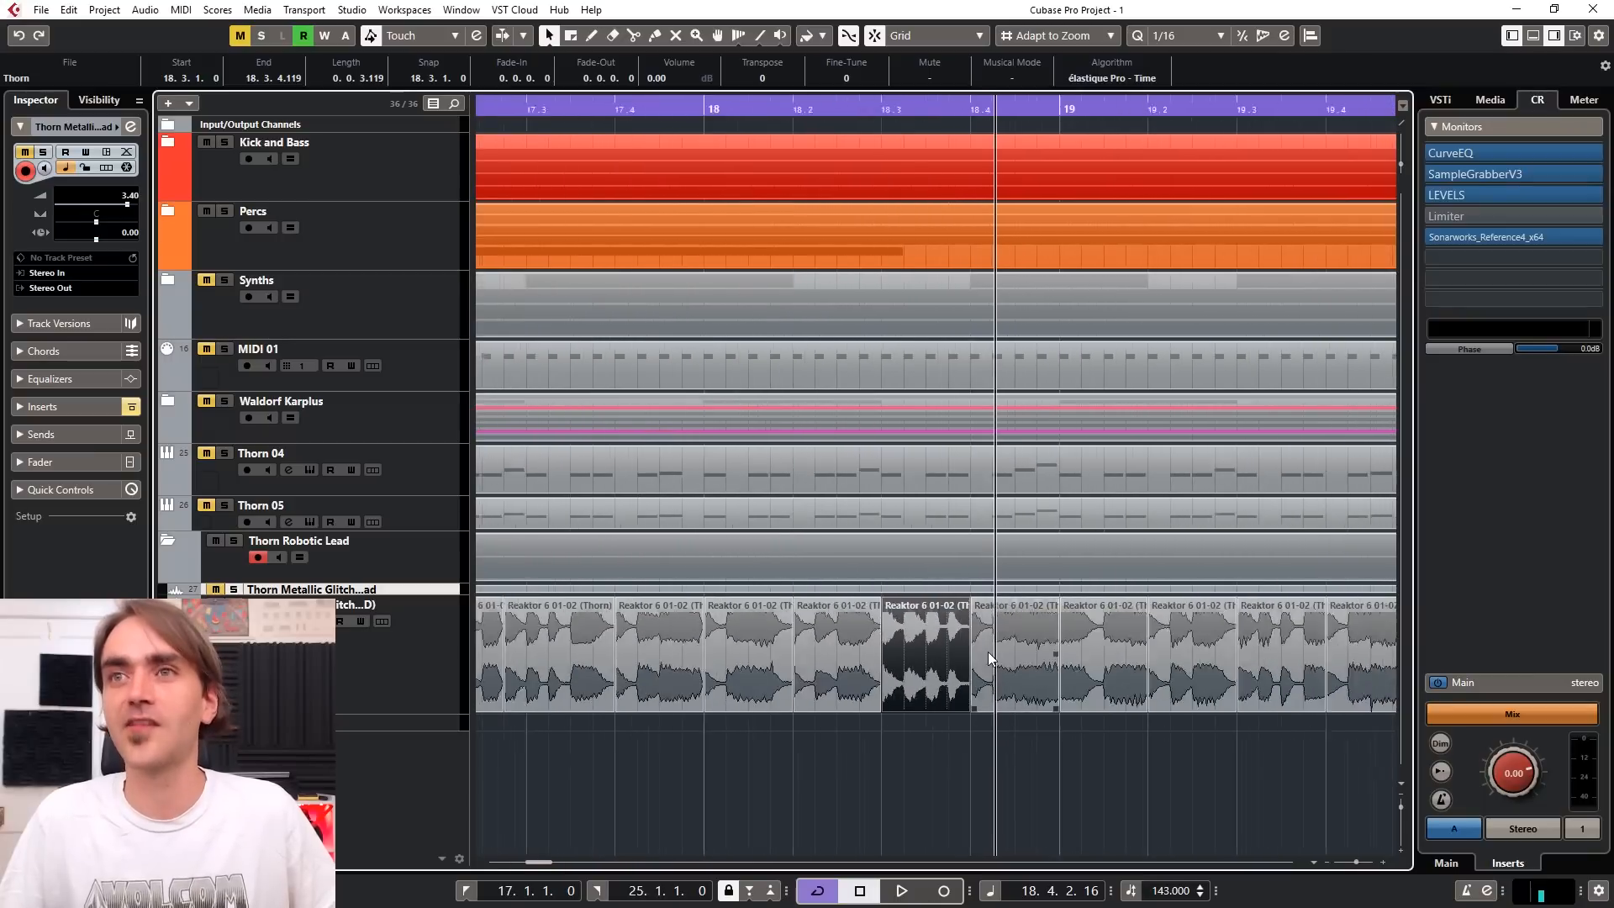
{"action": "scroll", "coordinate": [986, 652], "scroll_direction": "down", "scroll_amount": 2}
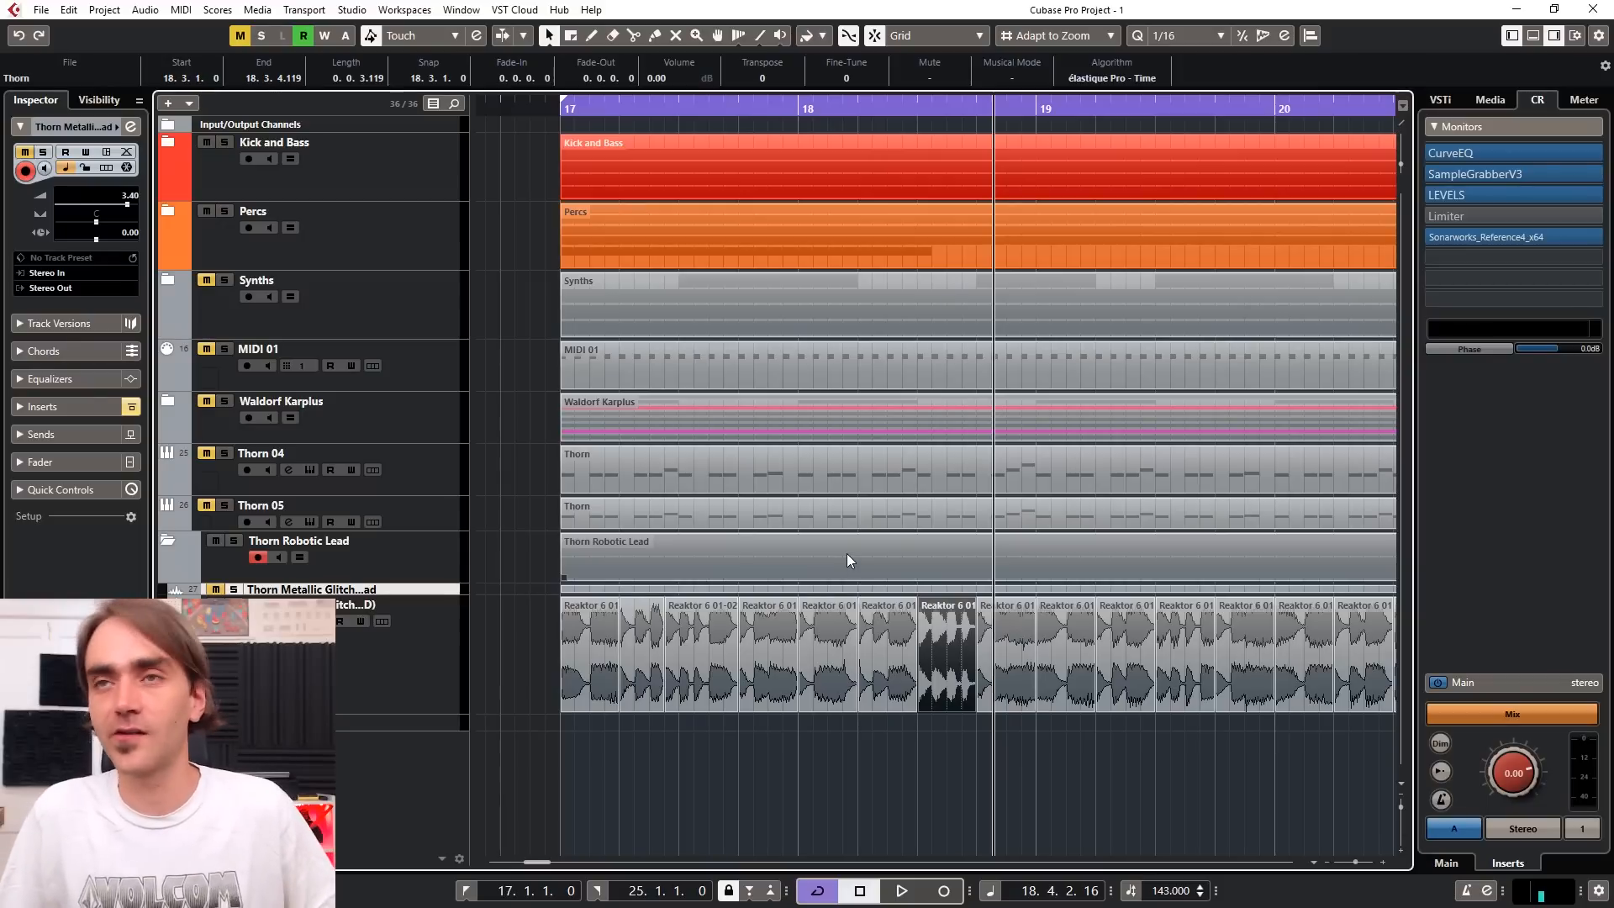
{"action": "key", "text": "space"}
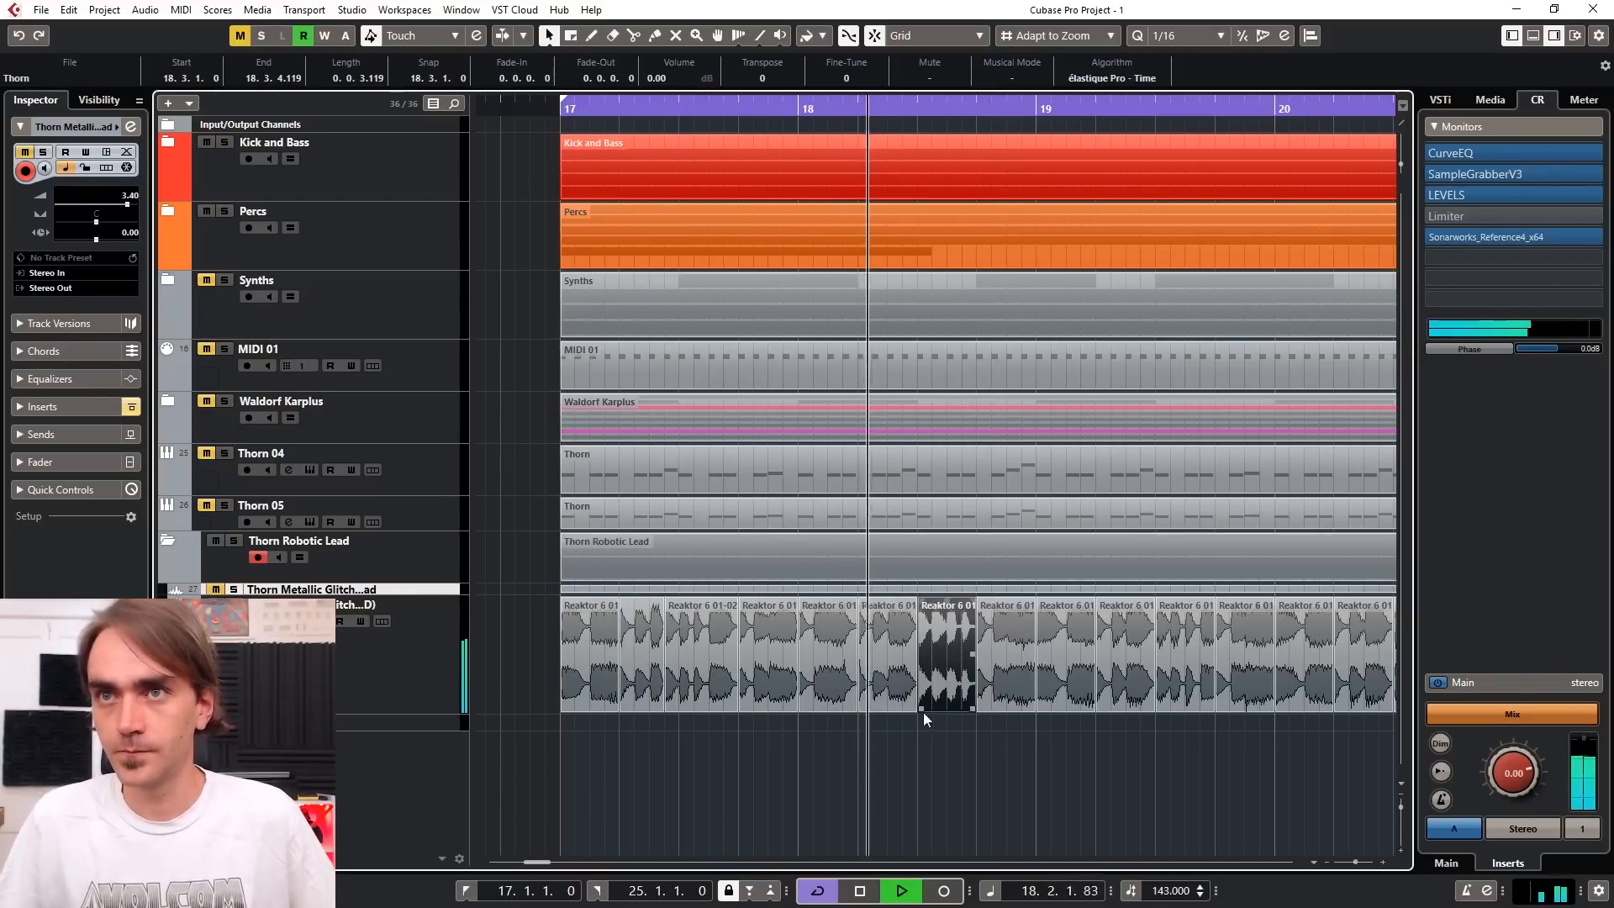
{"action": "left_click", "coordinate": [1000, 682]}
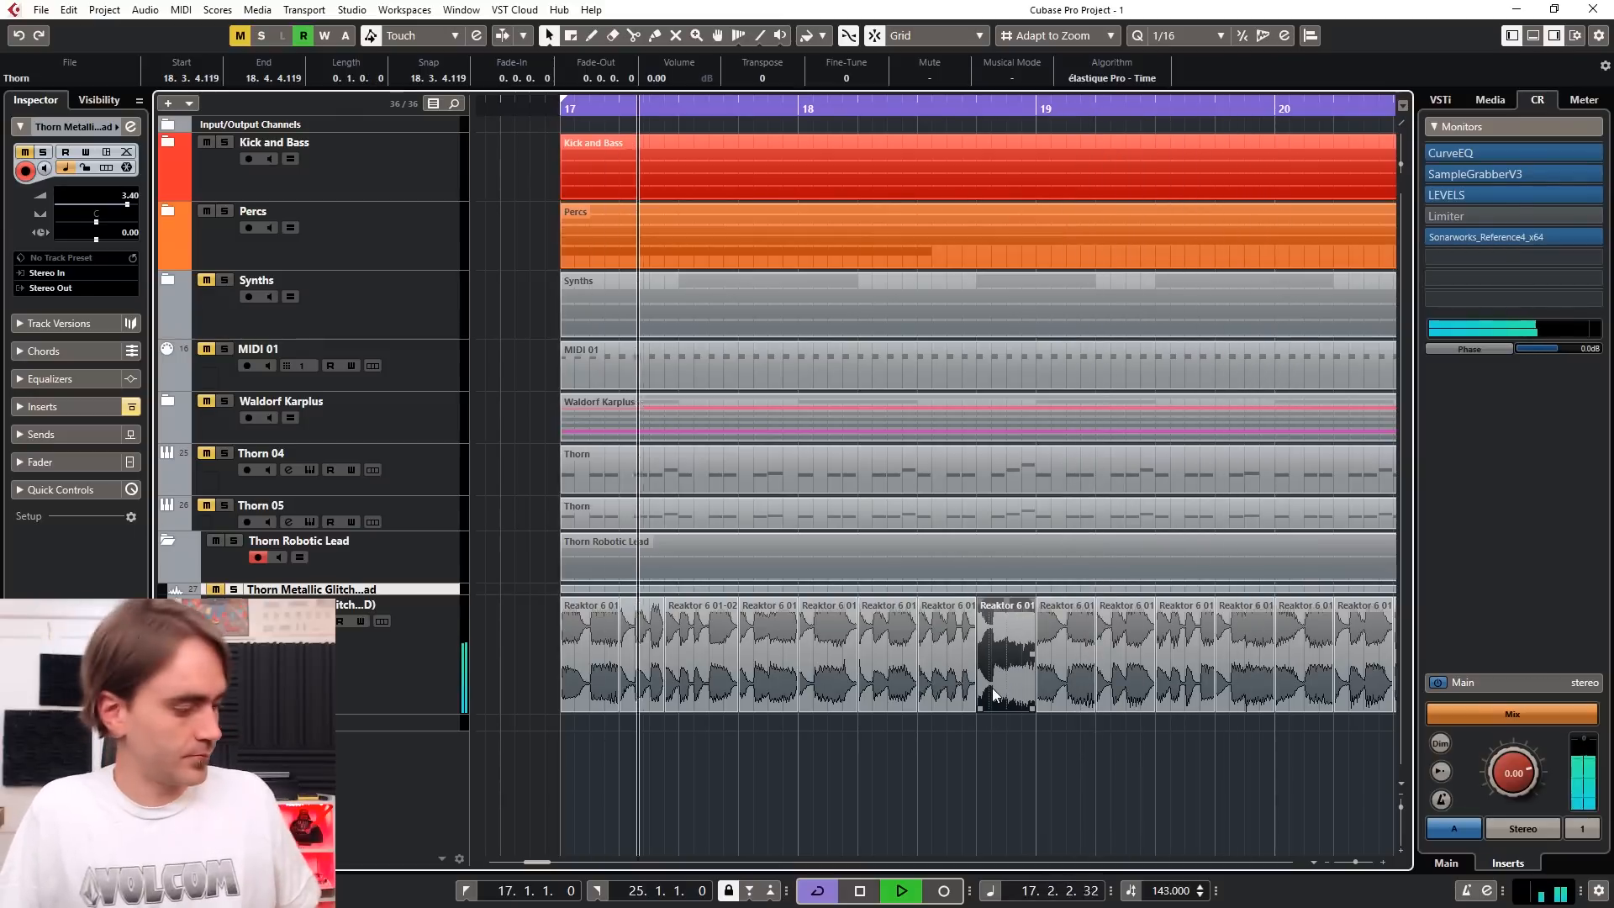
{"action": "key", "text": "space"}
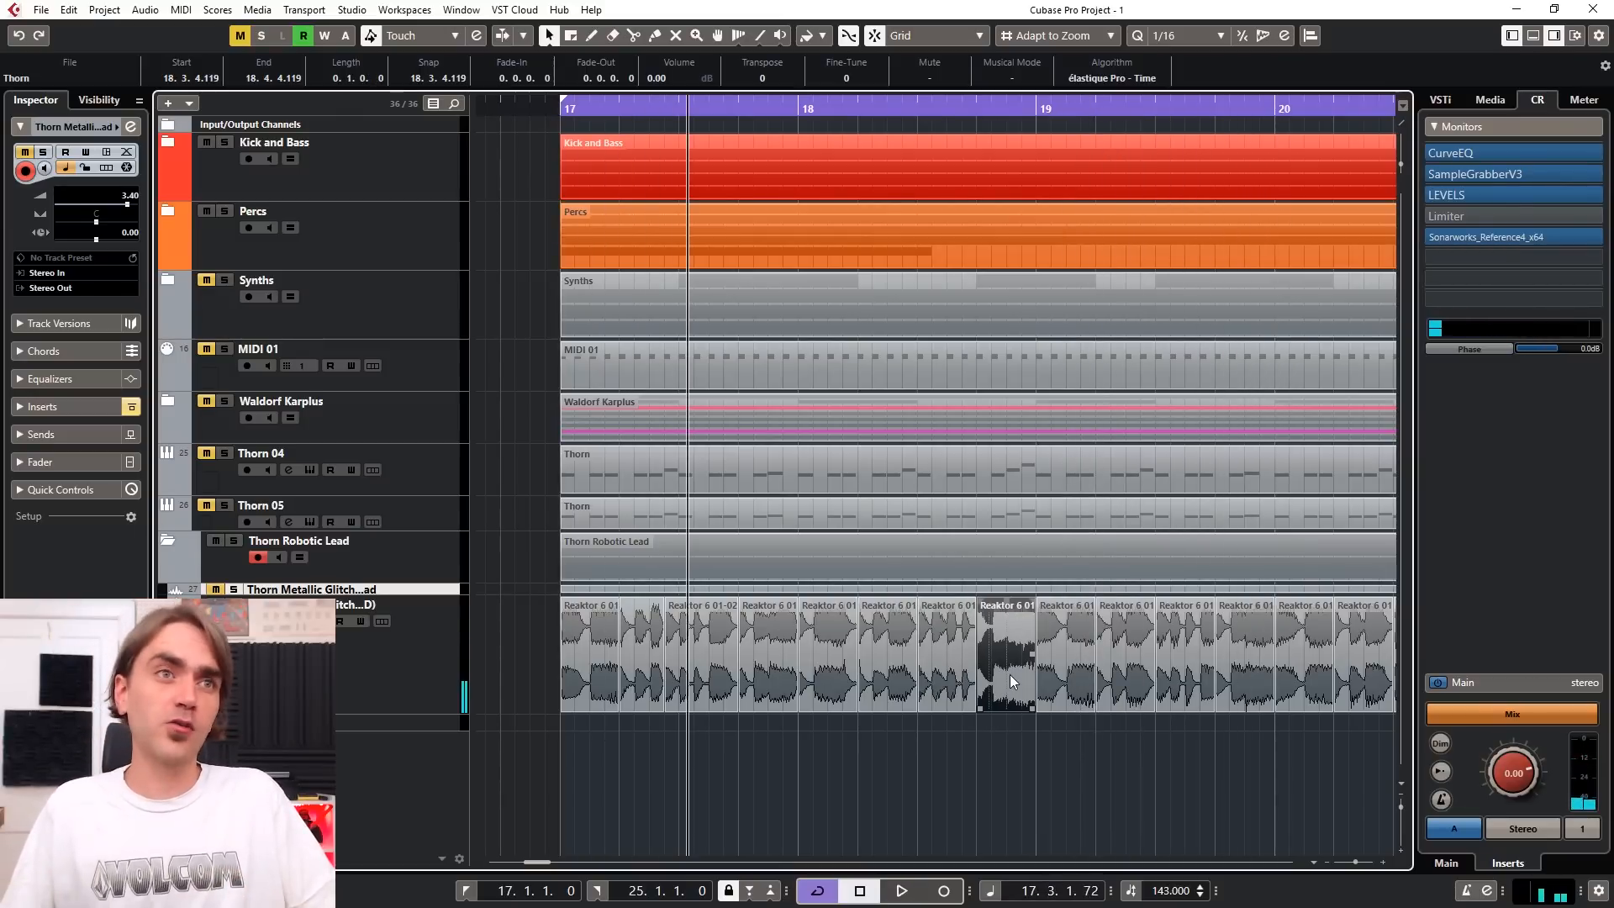
Step: Replace the slice at 18.4 with a copy of the 18.3 slice trimmed to half a beat and duplicated up to bar 19
{"action": "left_click", "coordinate": [1067, 739]}
{"action": "left_click", "coordinate": [1000, 677]}
{"action": "key", "text": "Delete"}
{"action": "left_click", "coordinate": [941, 684]}
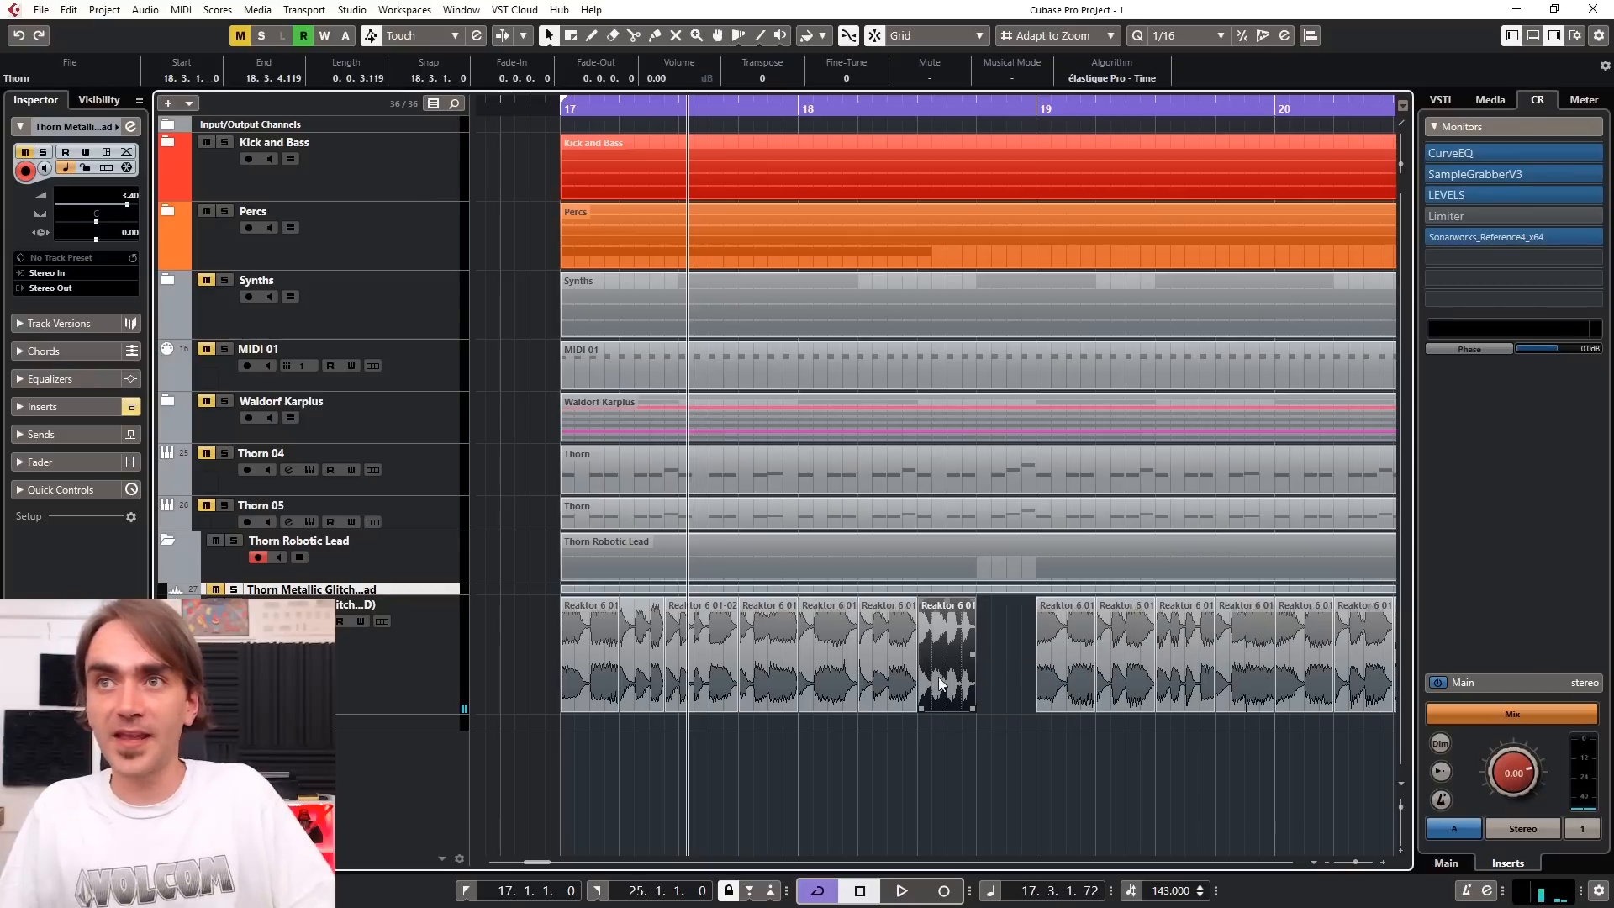
{"action": "key", "text": "ctrl+d"}
{"action": "left_click_drag", "start_coordinate": [1034, 710], "coordinate": [948, 679]}
{"action": "key", "text": "ctrl+d"}
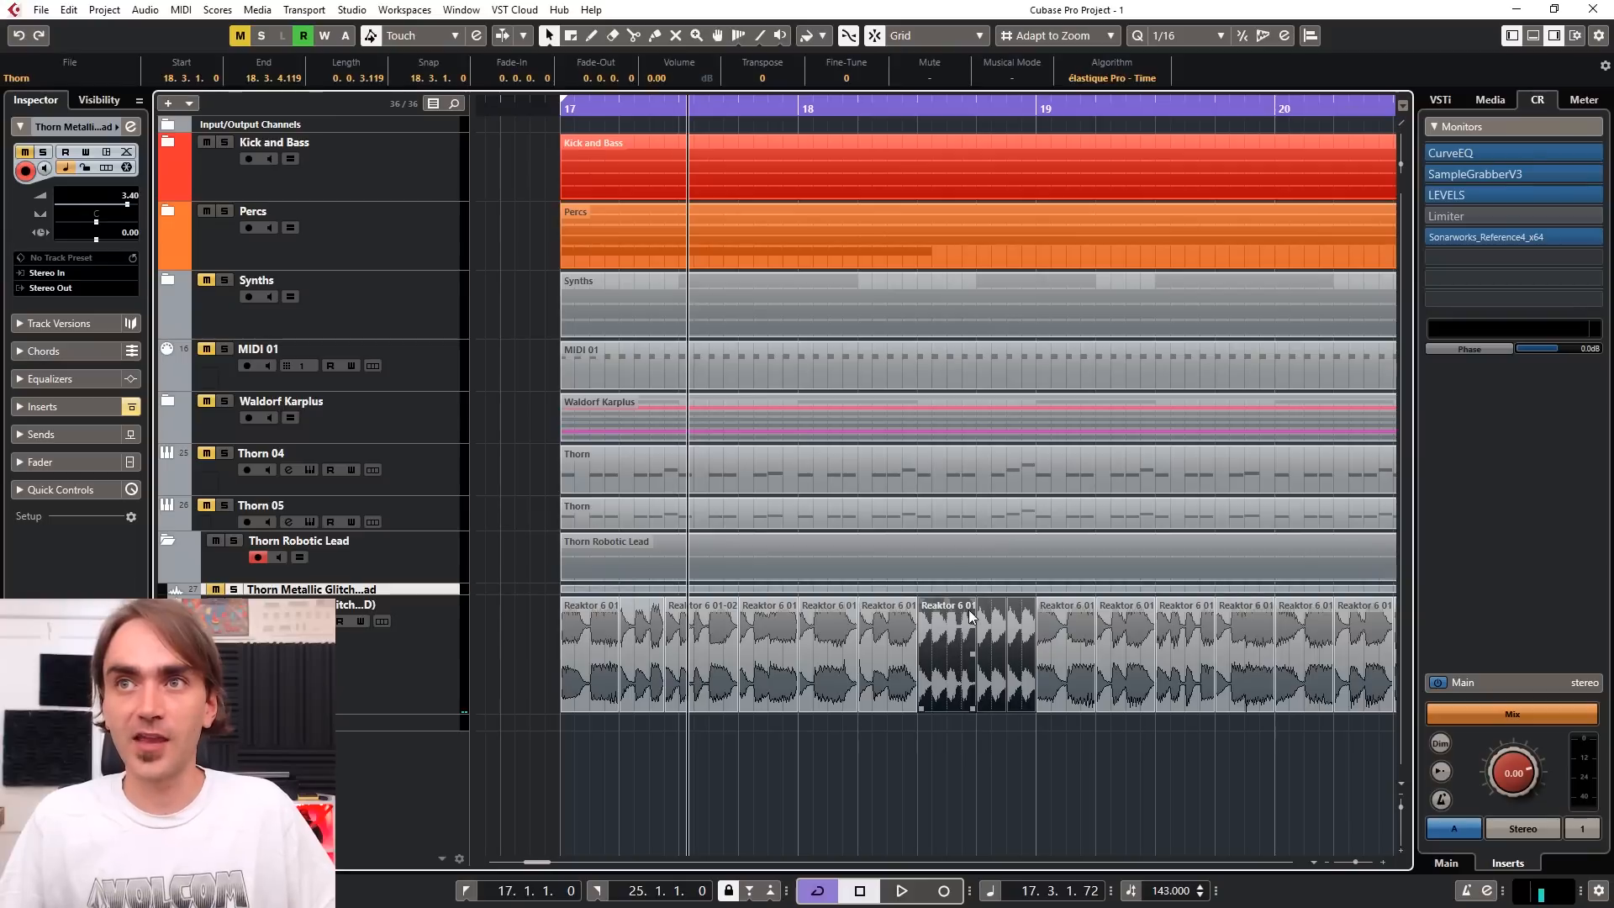
Step: Give the selected slices between 18.3 and bar 19 a short fade-out of 13 ticks
{"action": "left_click_drag", "start_coordinate": [975, 602], "coordinate": [973, 602]}
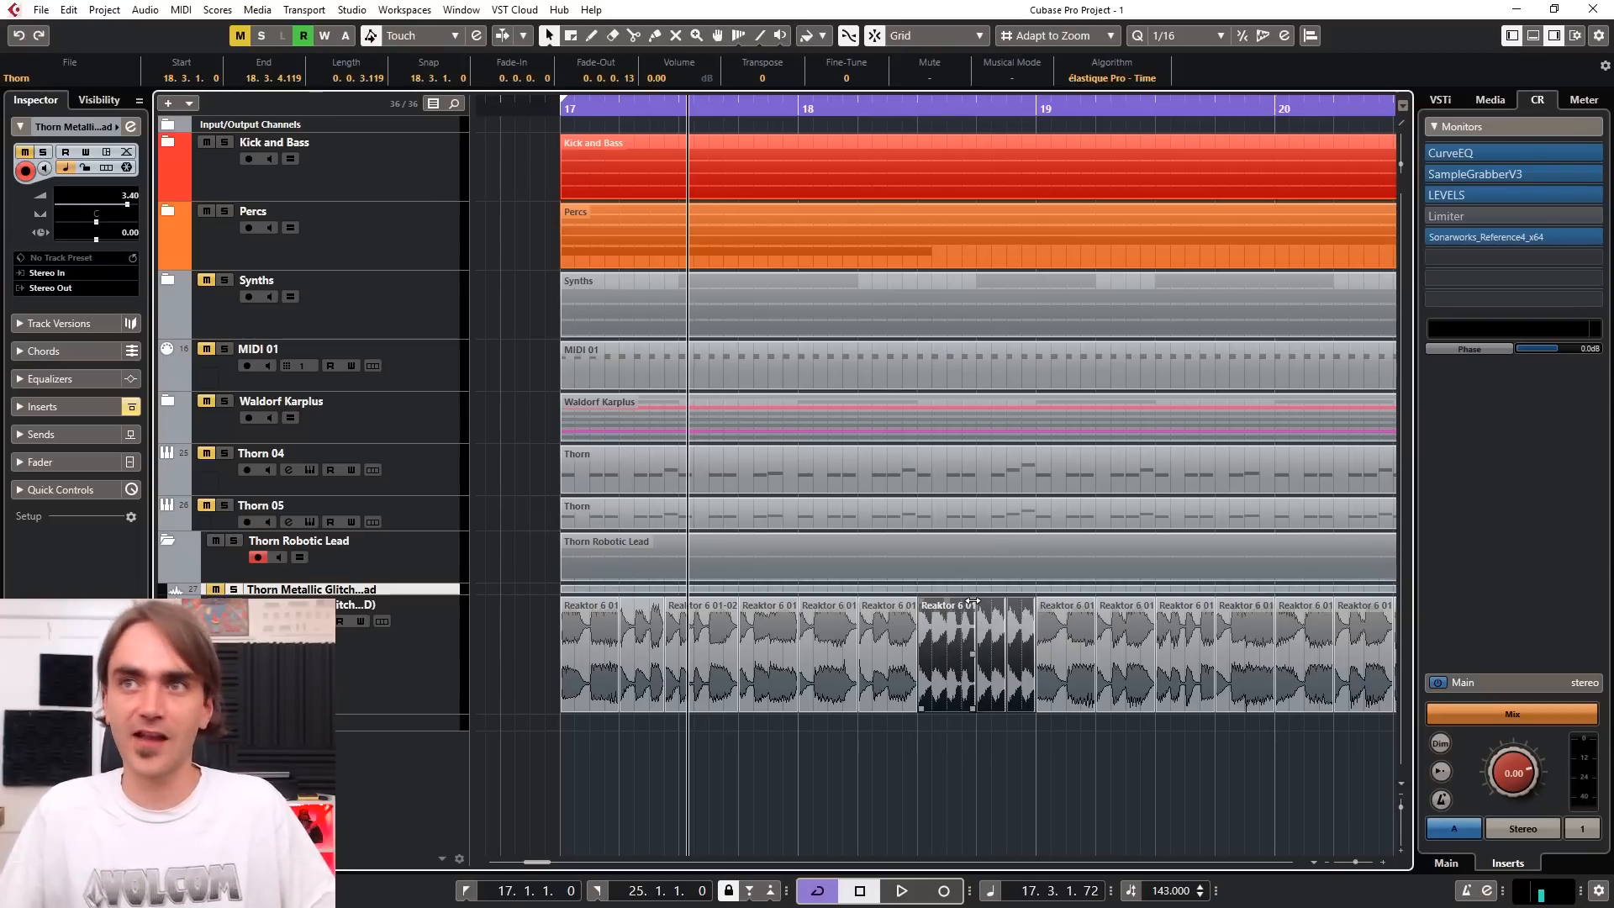
{"action": "key", "text": "g"}
{"action": "left_click", "coordinate": [994, 765]}
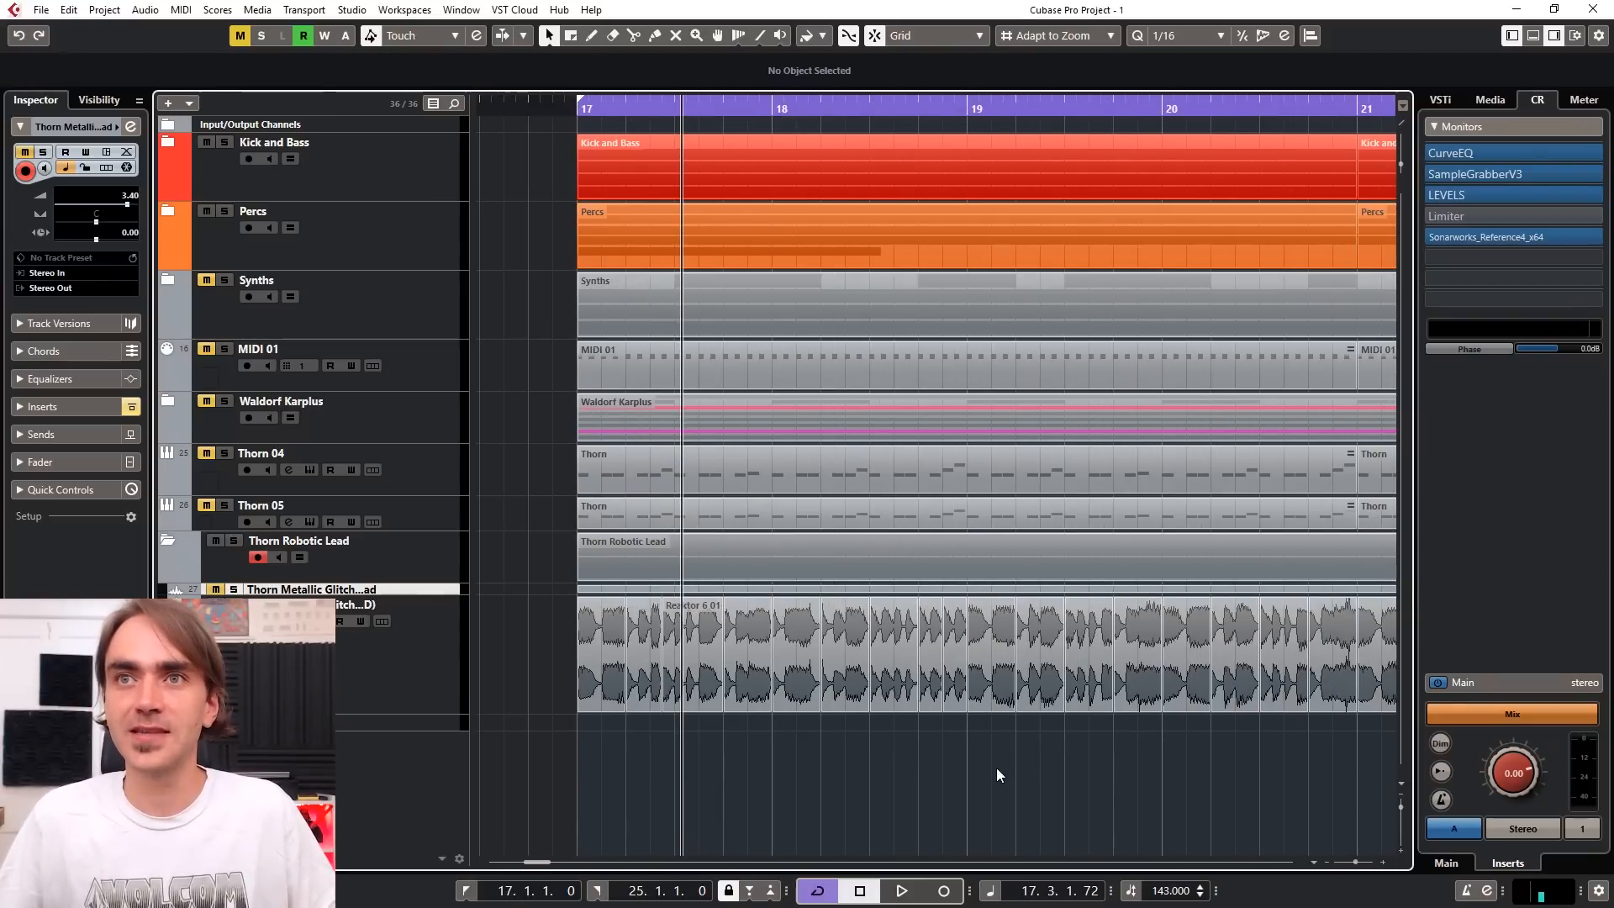
Step: Play back the lead past bar 19 and delete the slice at 19.2
{"action": "key", "text": "space"}
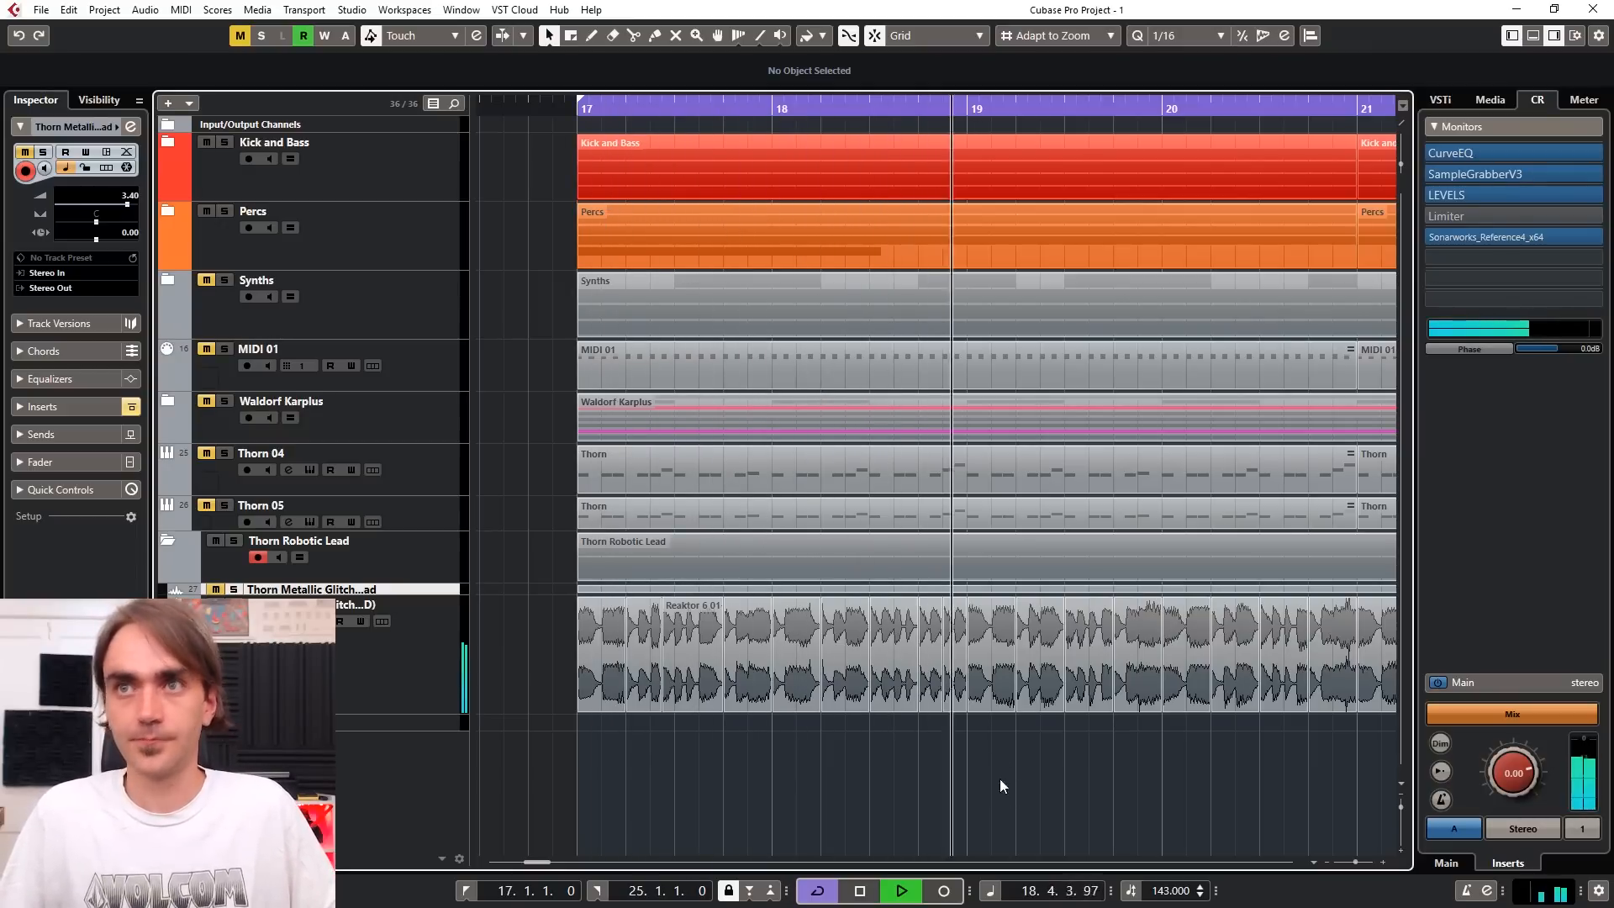
{"action": "scroll", "coordinate": [1047, 752], "scroll_direction": "right", "scroll_amount": 2}
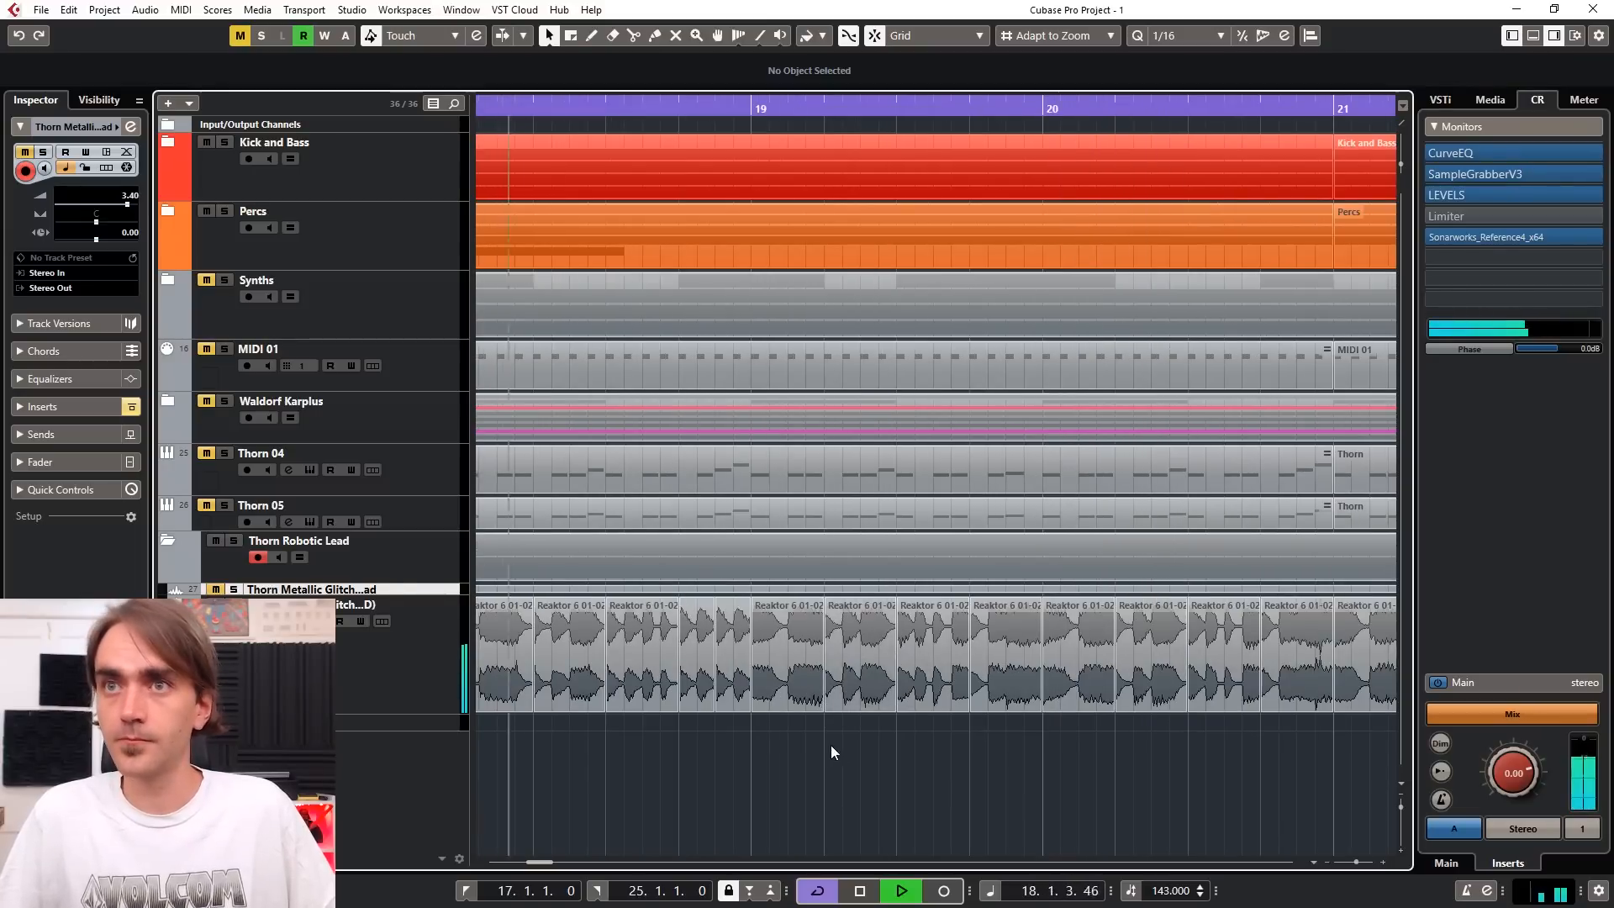
{"action": "scroll", "coordinate": [830, 745], "scroll_direction": "left", "scroll_amount": 1}
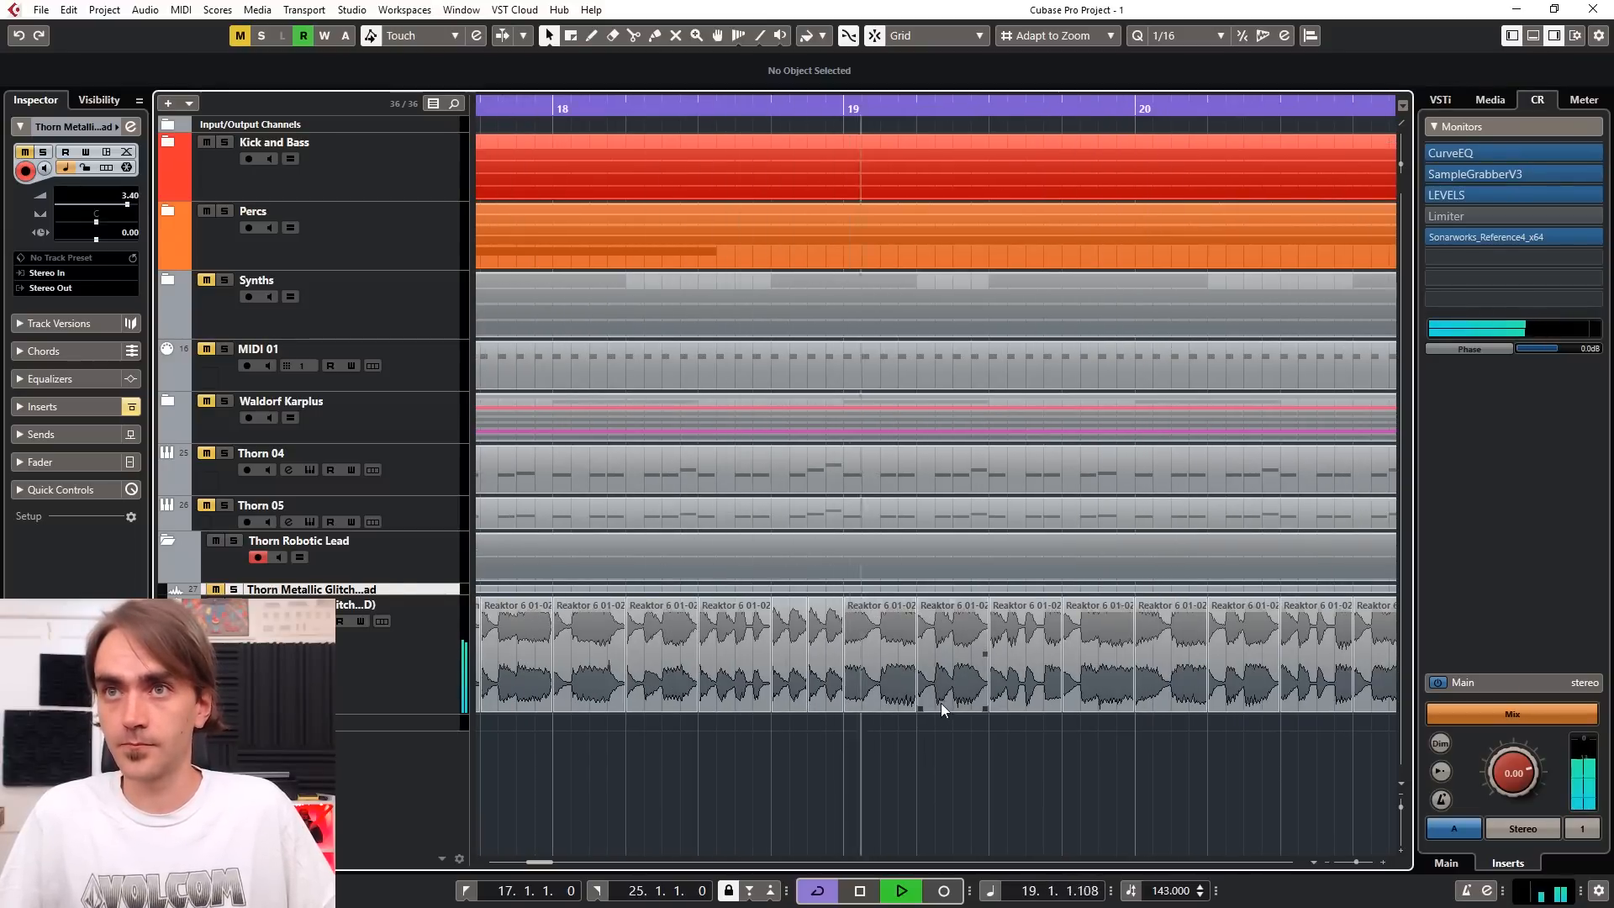
{"action": "left_click", "coordinate": [859, 689]}
{"action": "key", "text": "space"}
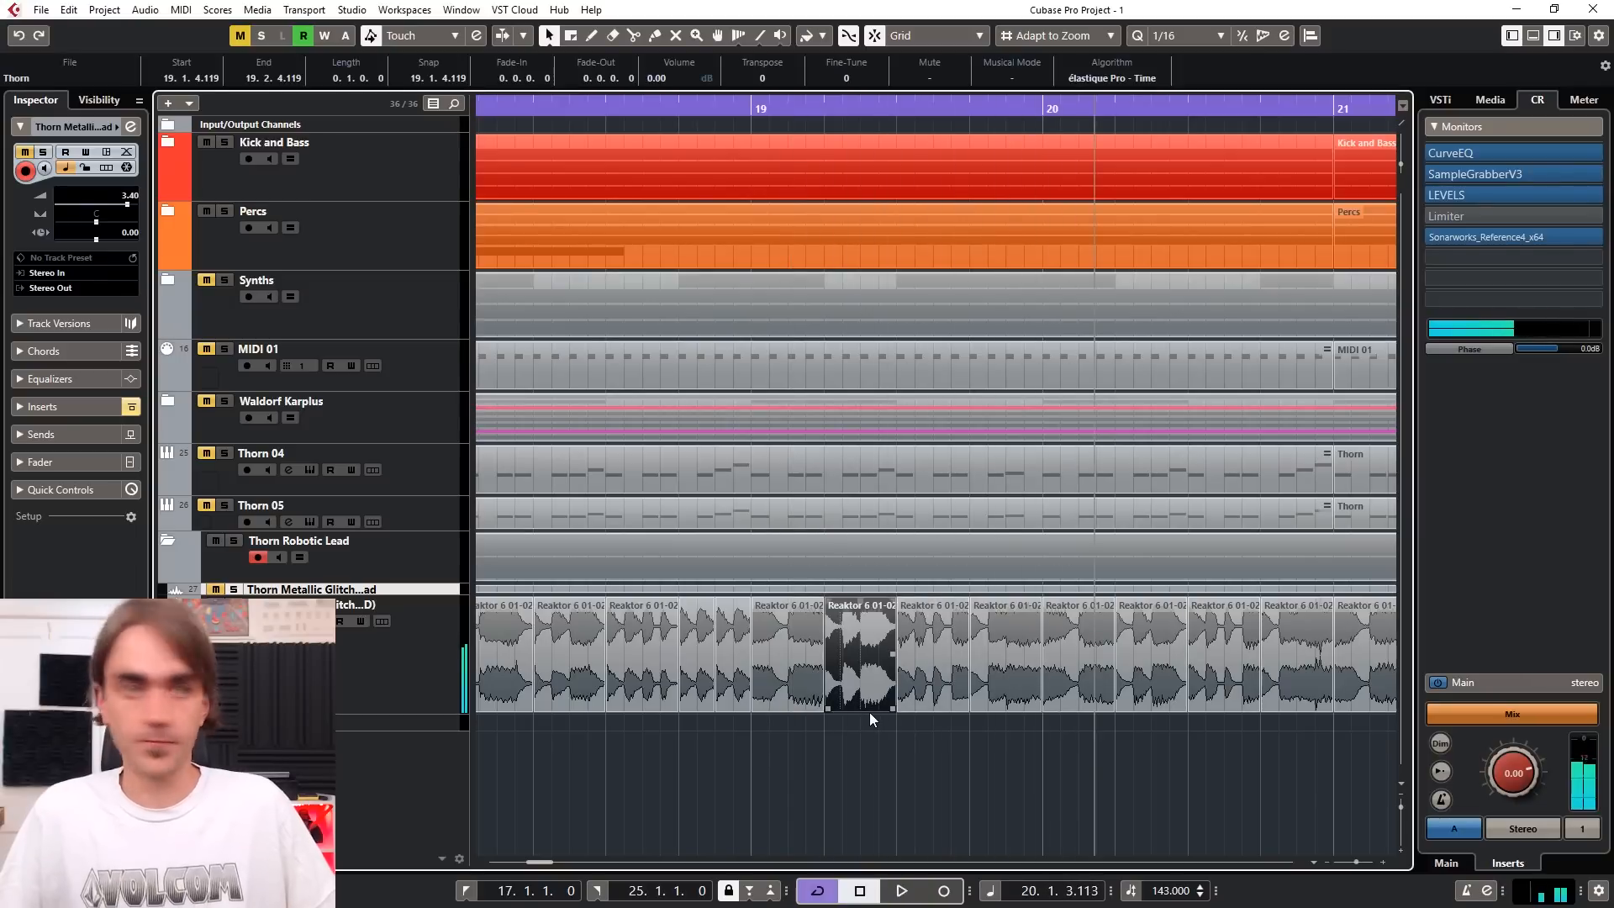
{"action": "key", "text": "Delete"}
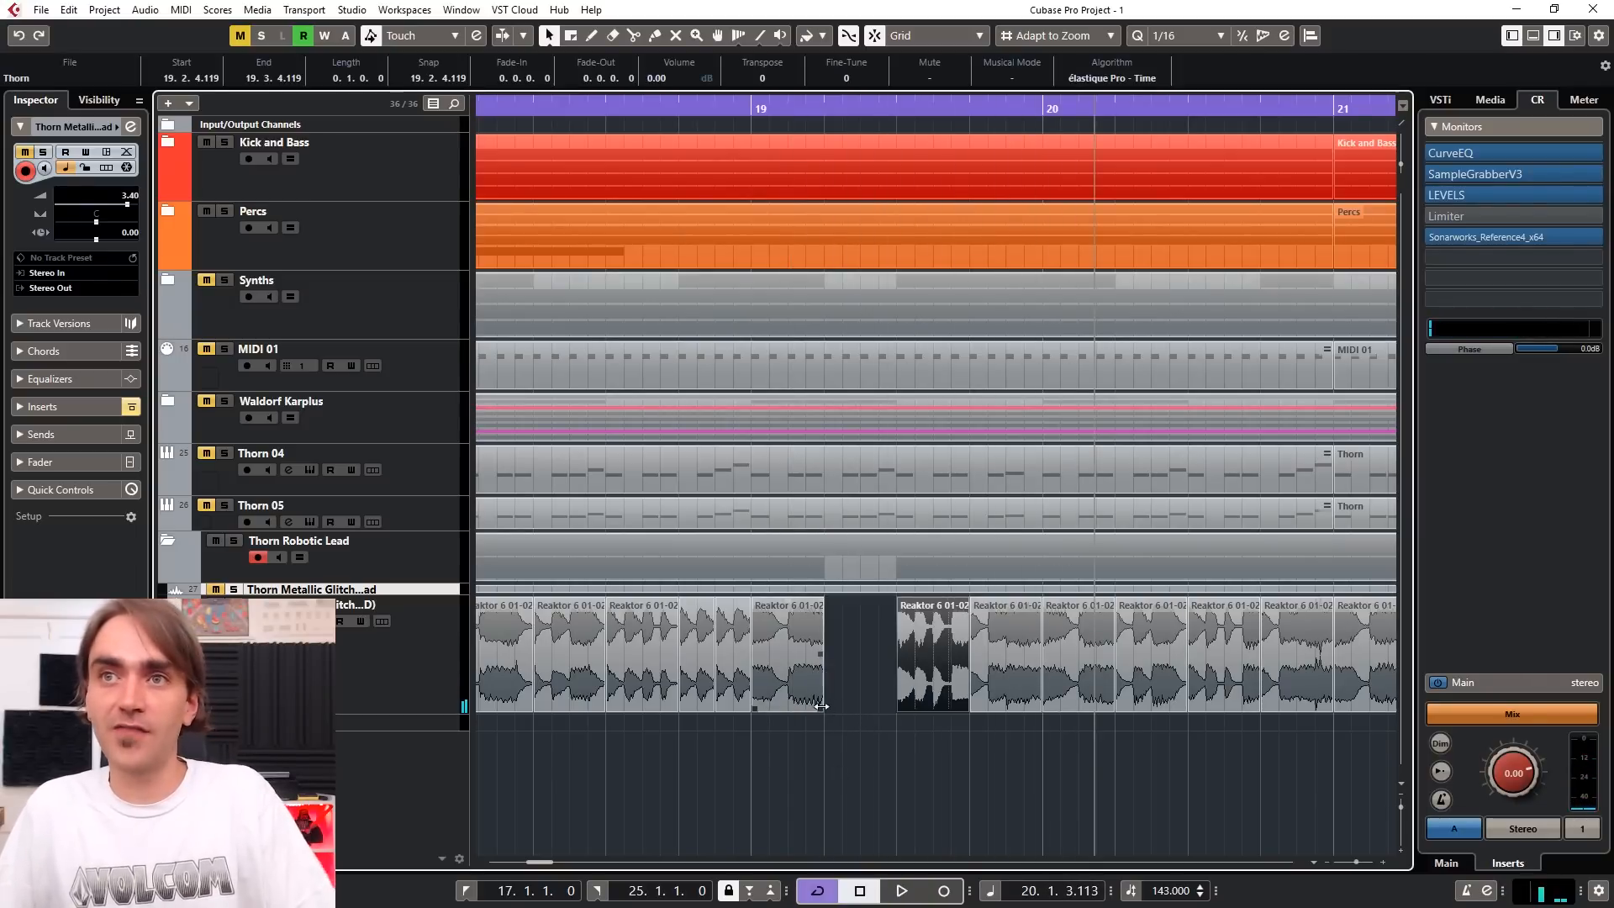
Step: Extend the slice at bar 19 to 19.2.2 and copy it to 19.2.3 in place of the slice at 19.3
{"action": "left_click_drag", "start_coordinate": [822, 708], "coordinate": [840, 708]}
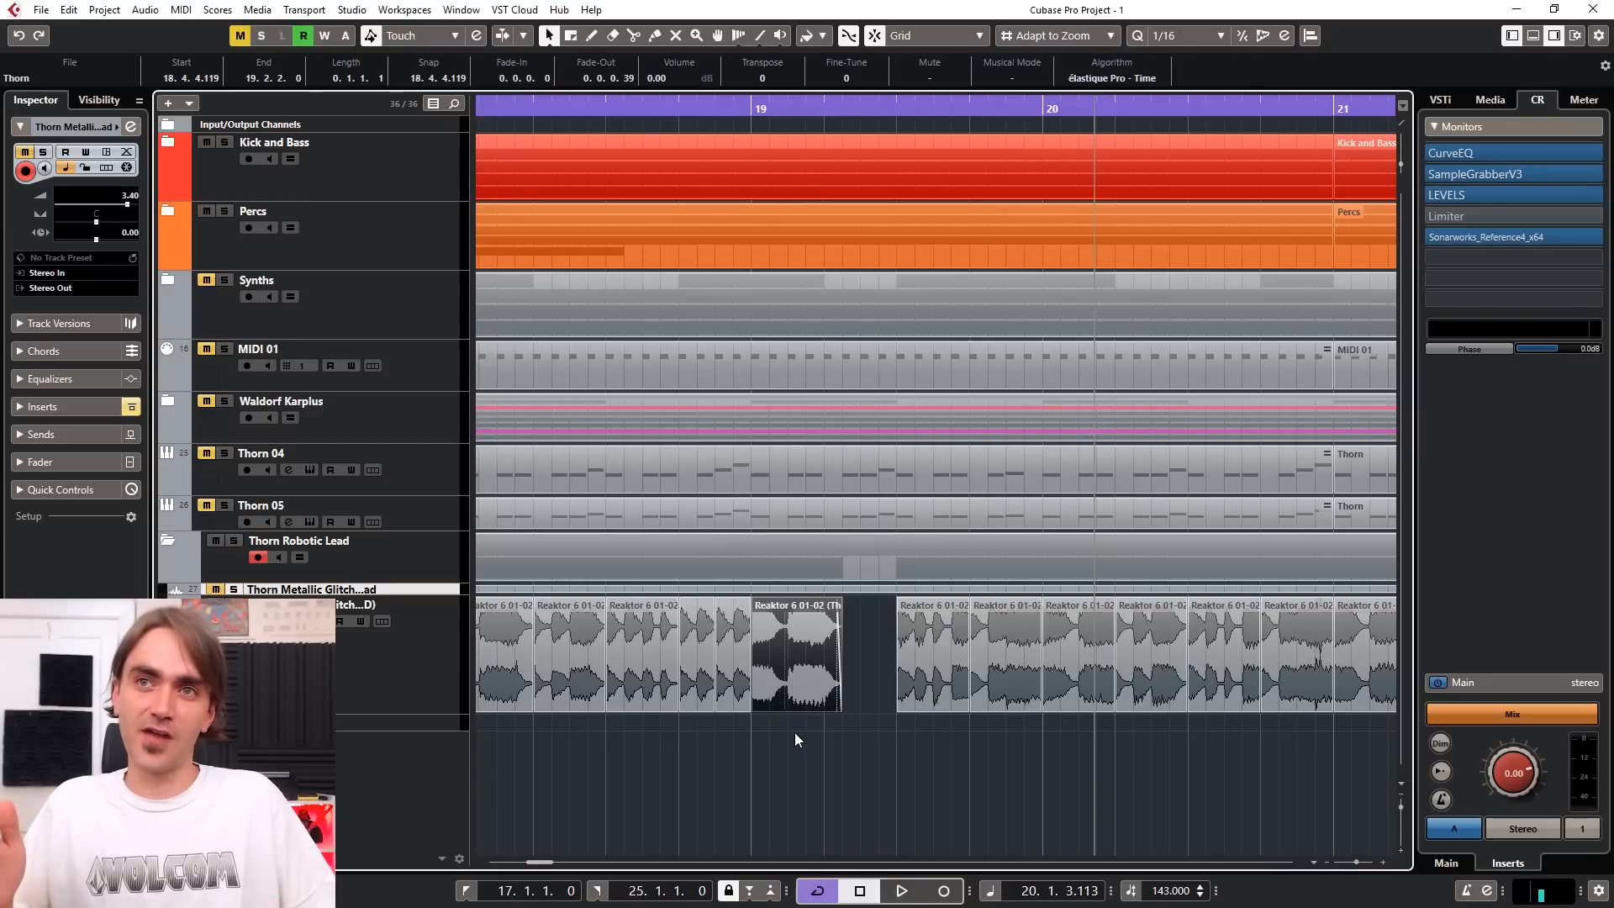
{"action": "left_click", "coordinate": [909, 710]}
{"action": "key", "text": "Delete"}
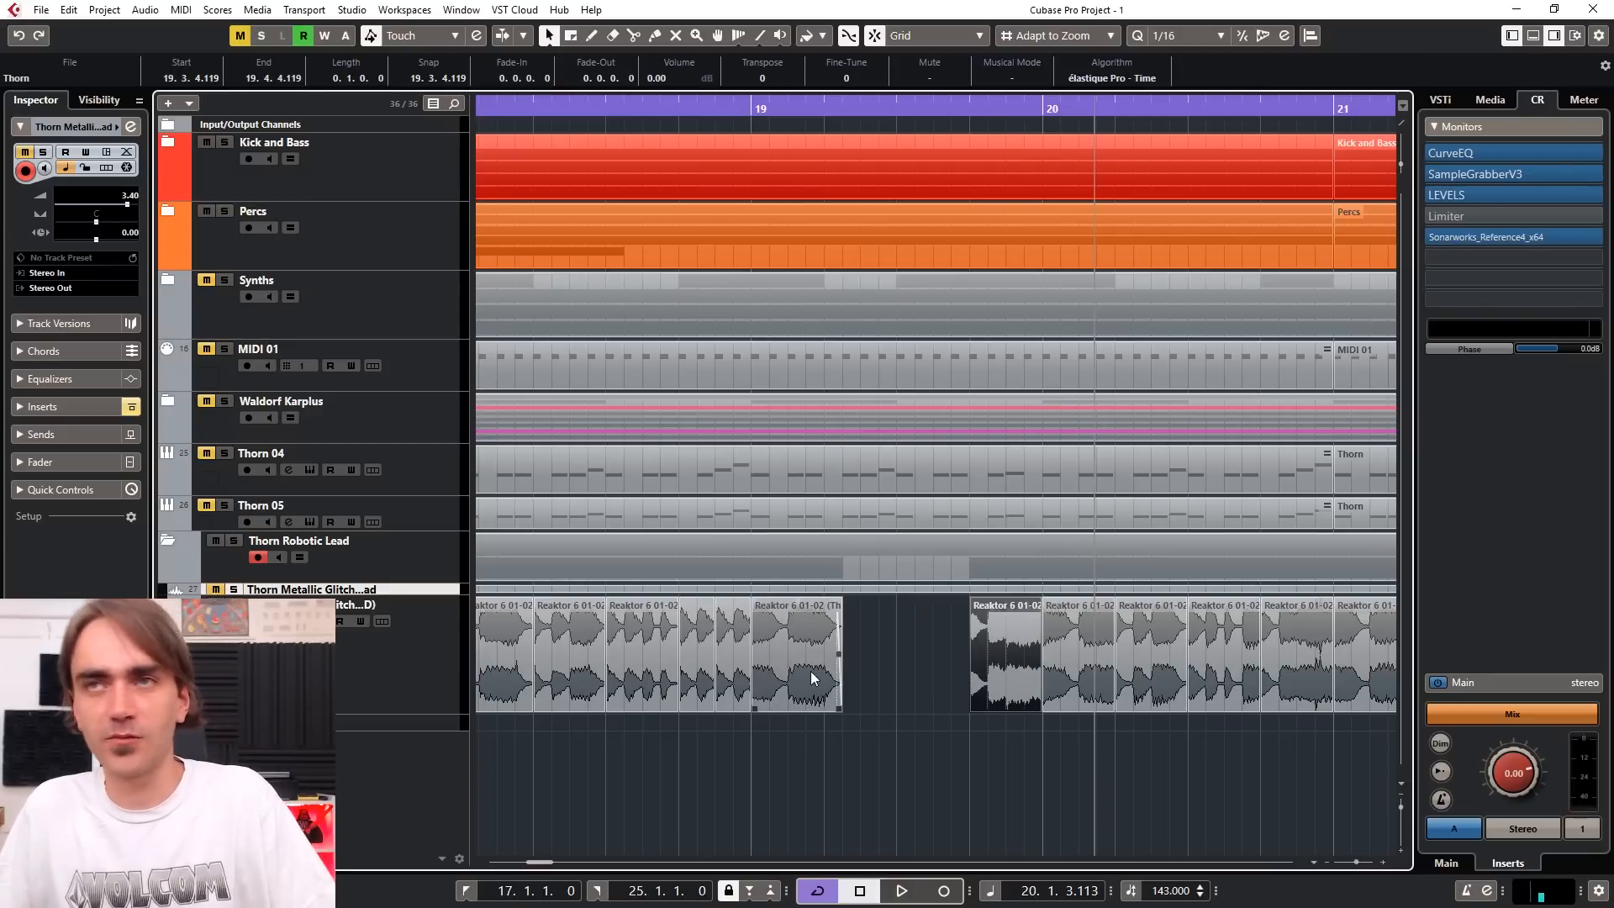
{"action": "left_click", "coordinate": [792, 690]}
{"action": "left_click_drag", "start_coordinate": [792, 692], "coordinate": [891, 681]}
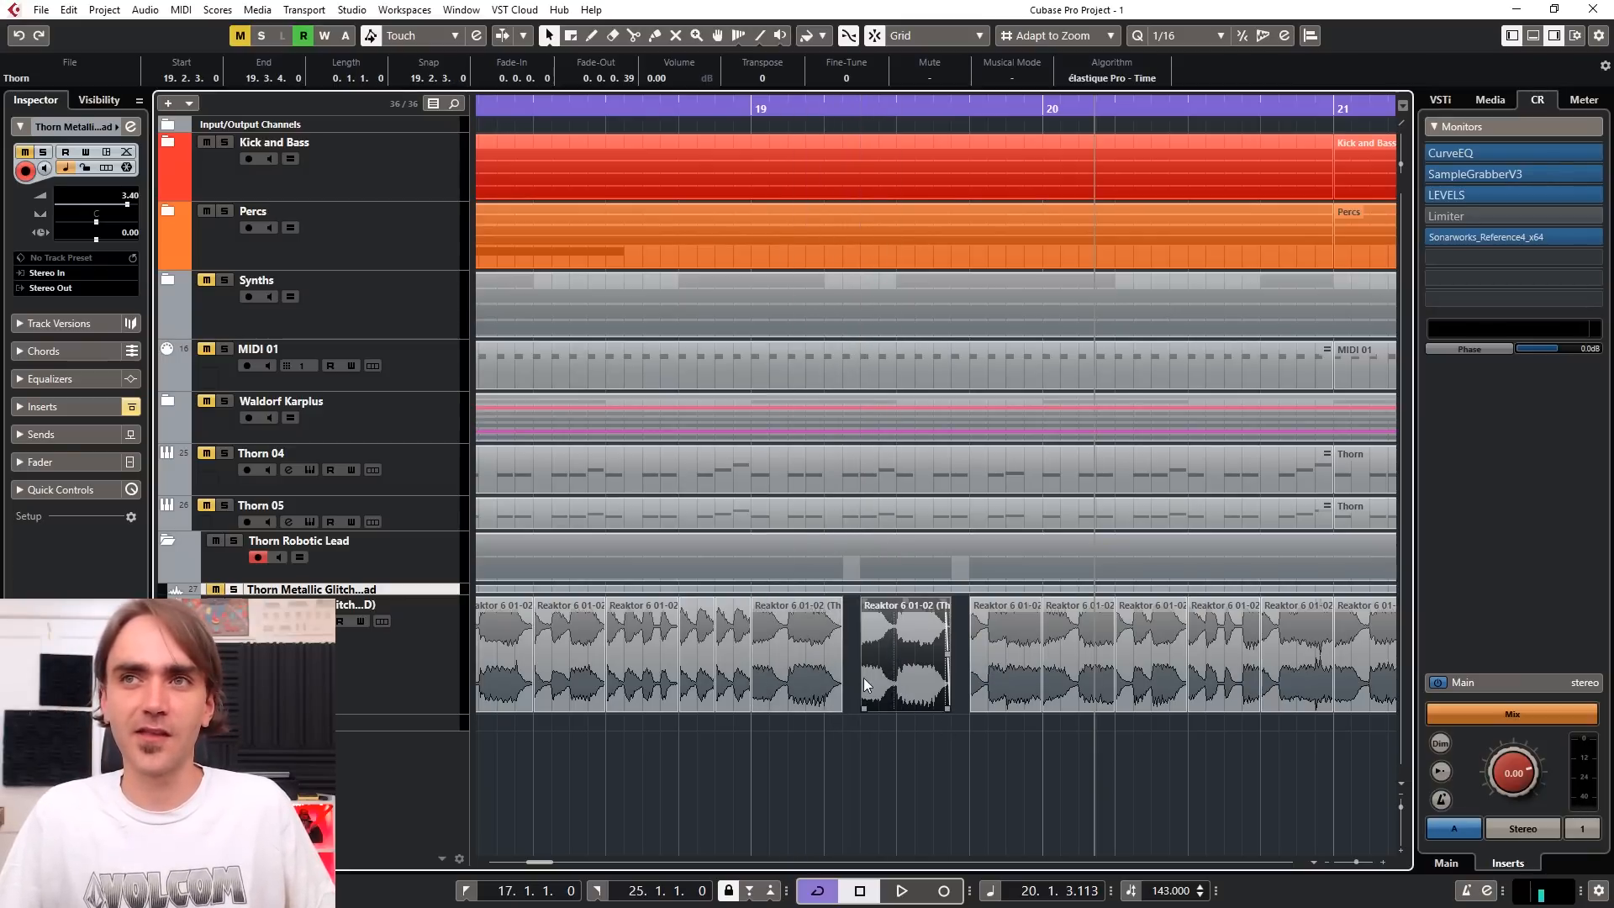
Step: Shift the slice at 19.4 one sixteenth note earlier and resize it to fill the beat up to bar 20
{"action": "left_click", "coordinate": [995, 696]}
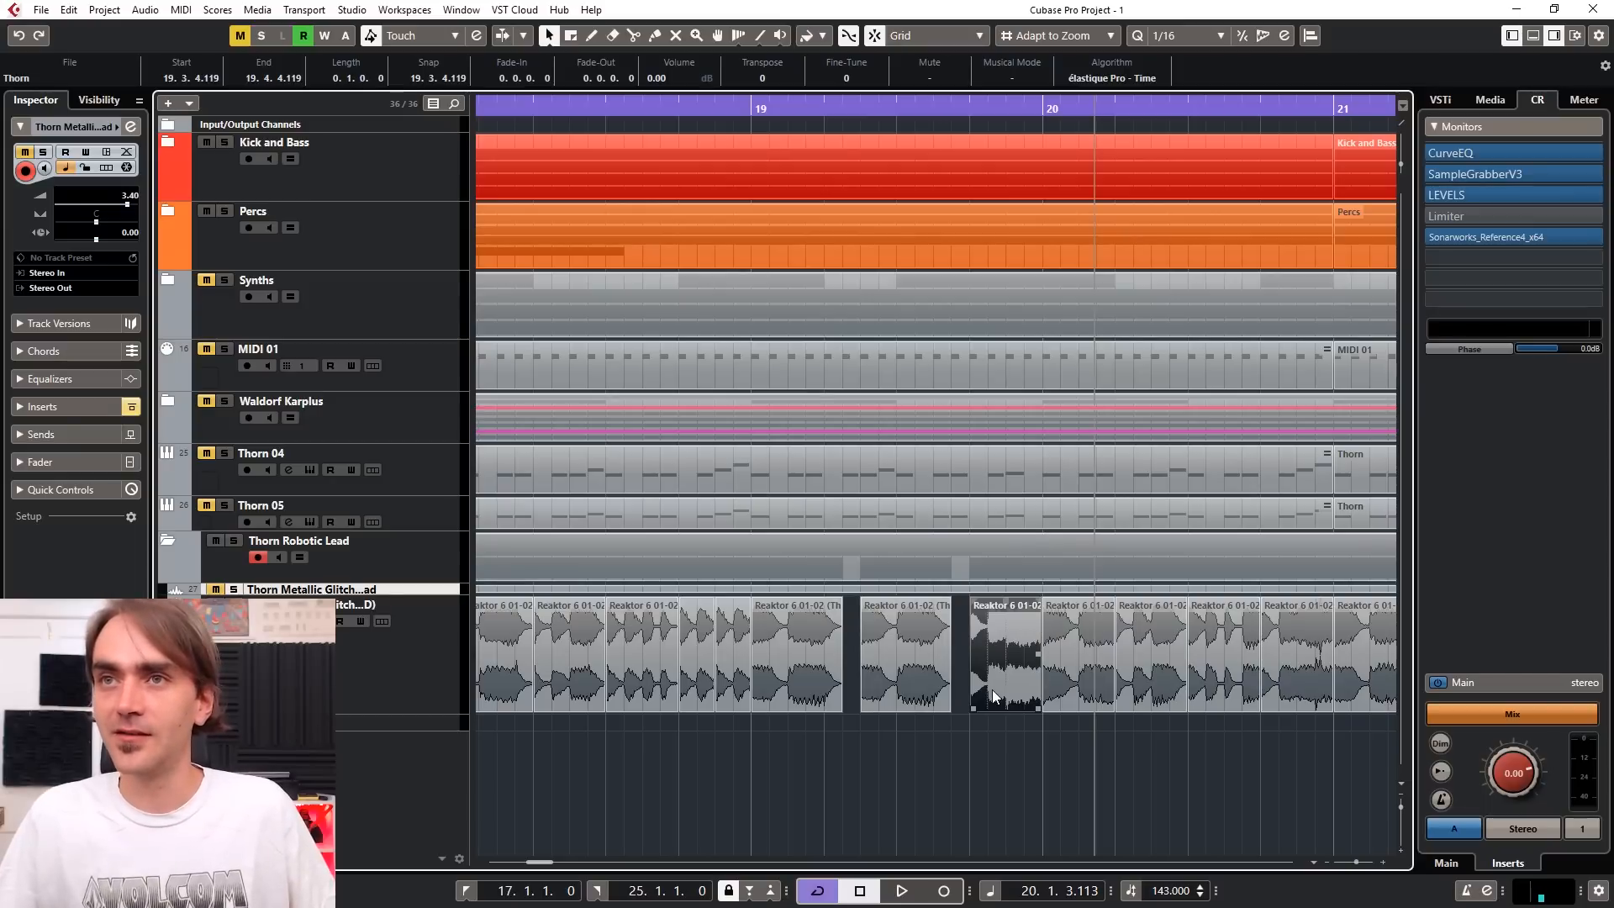
{"action": "key", "text": "ctrl+Left"}
{"action": "left_click_drag", "start_coordinate": [951, 710], "coordinate": [1040, 713]}
Step: Play back the lead from bar 17 to check the edits through bar 20
{"action": "scroll", "coordinate": [1080, 640], "scroll_direction": "down", "scroll_amount": 5}
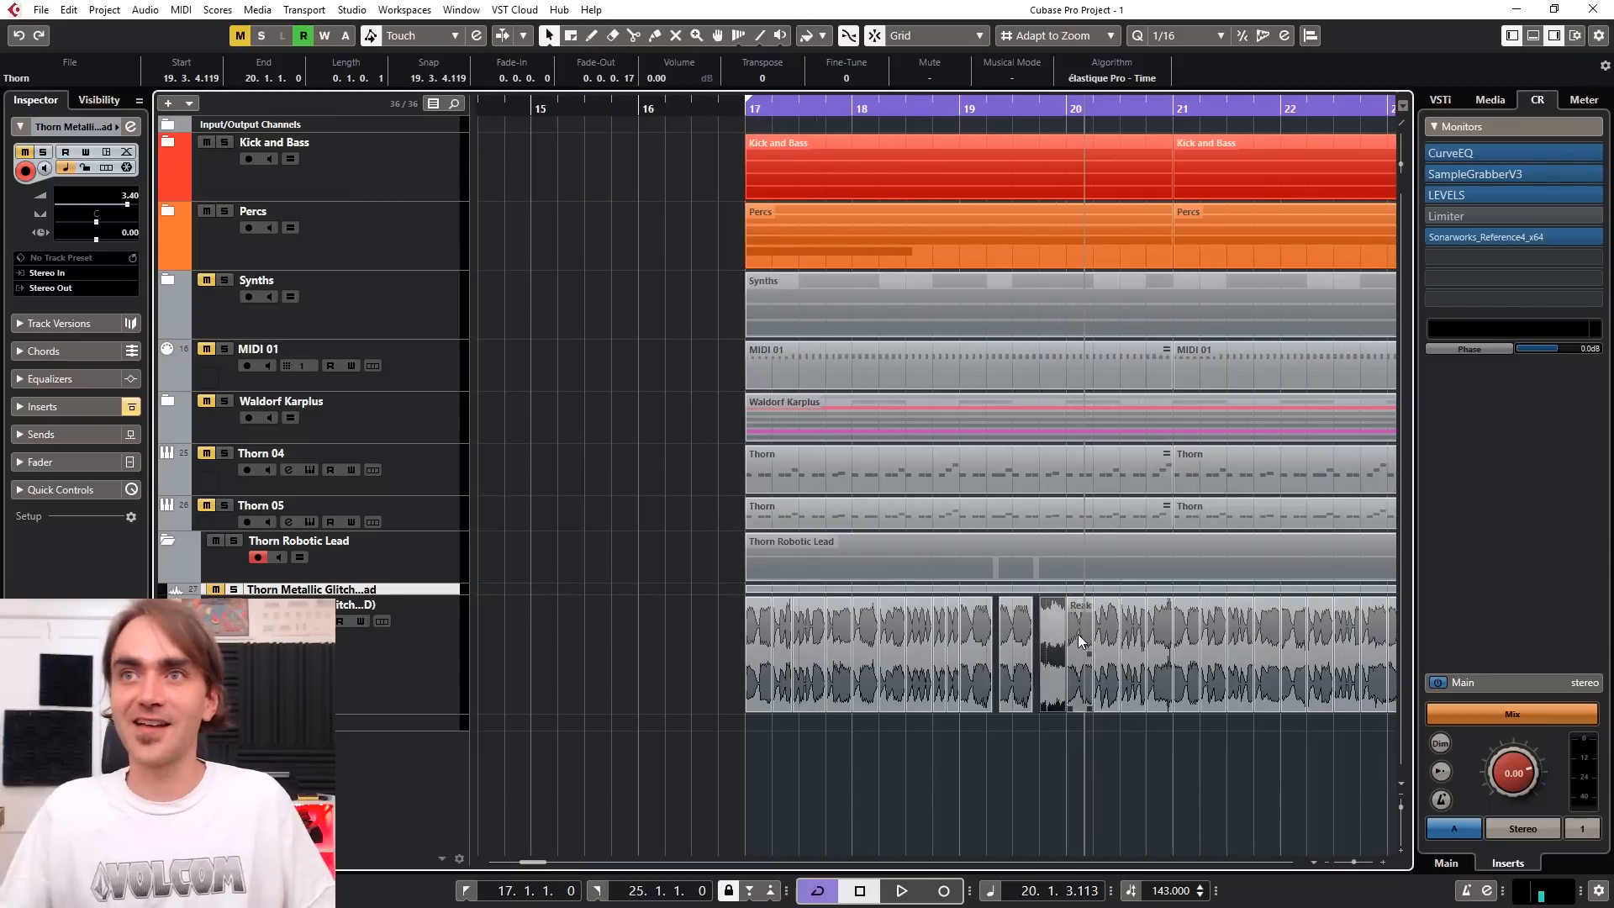
{"action": "key", "text": "KP_1"}
{"action": "key", "text": "space"}
{"action": "scroll", "coordinate": [1066, 746], "scroll_direction": "right", "scroll_amount": 1}
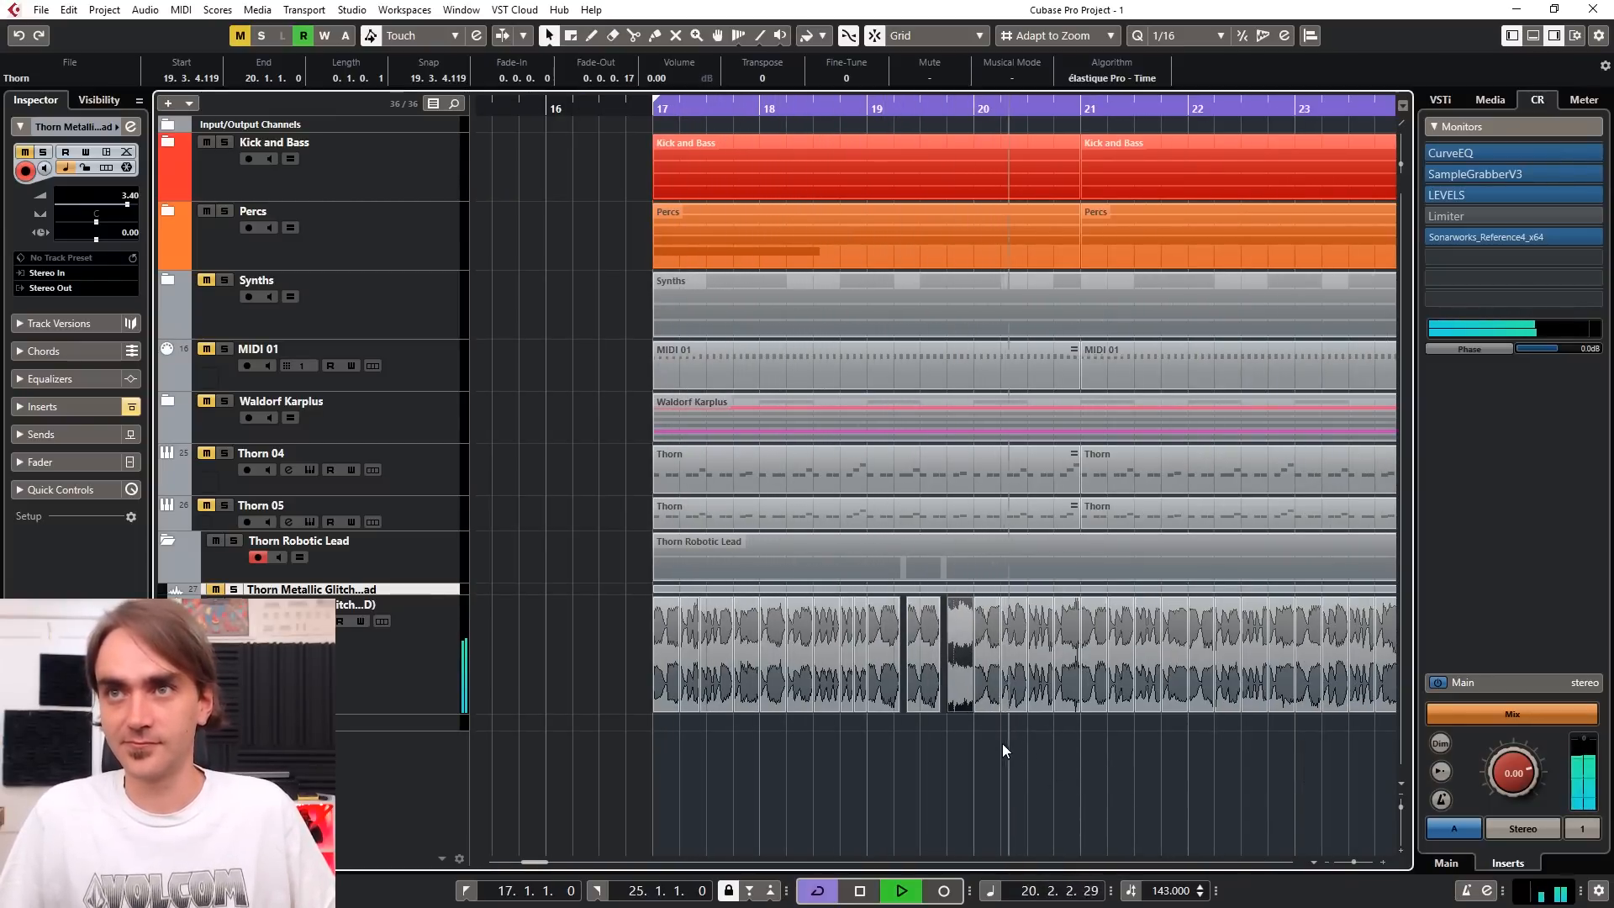
{"action": "scroll", "coordinate": [1002, 743], "scroll_direction": "right", "scroll_amount": 1}
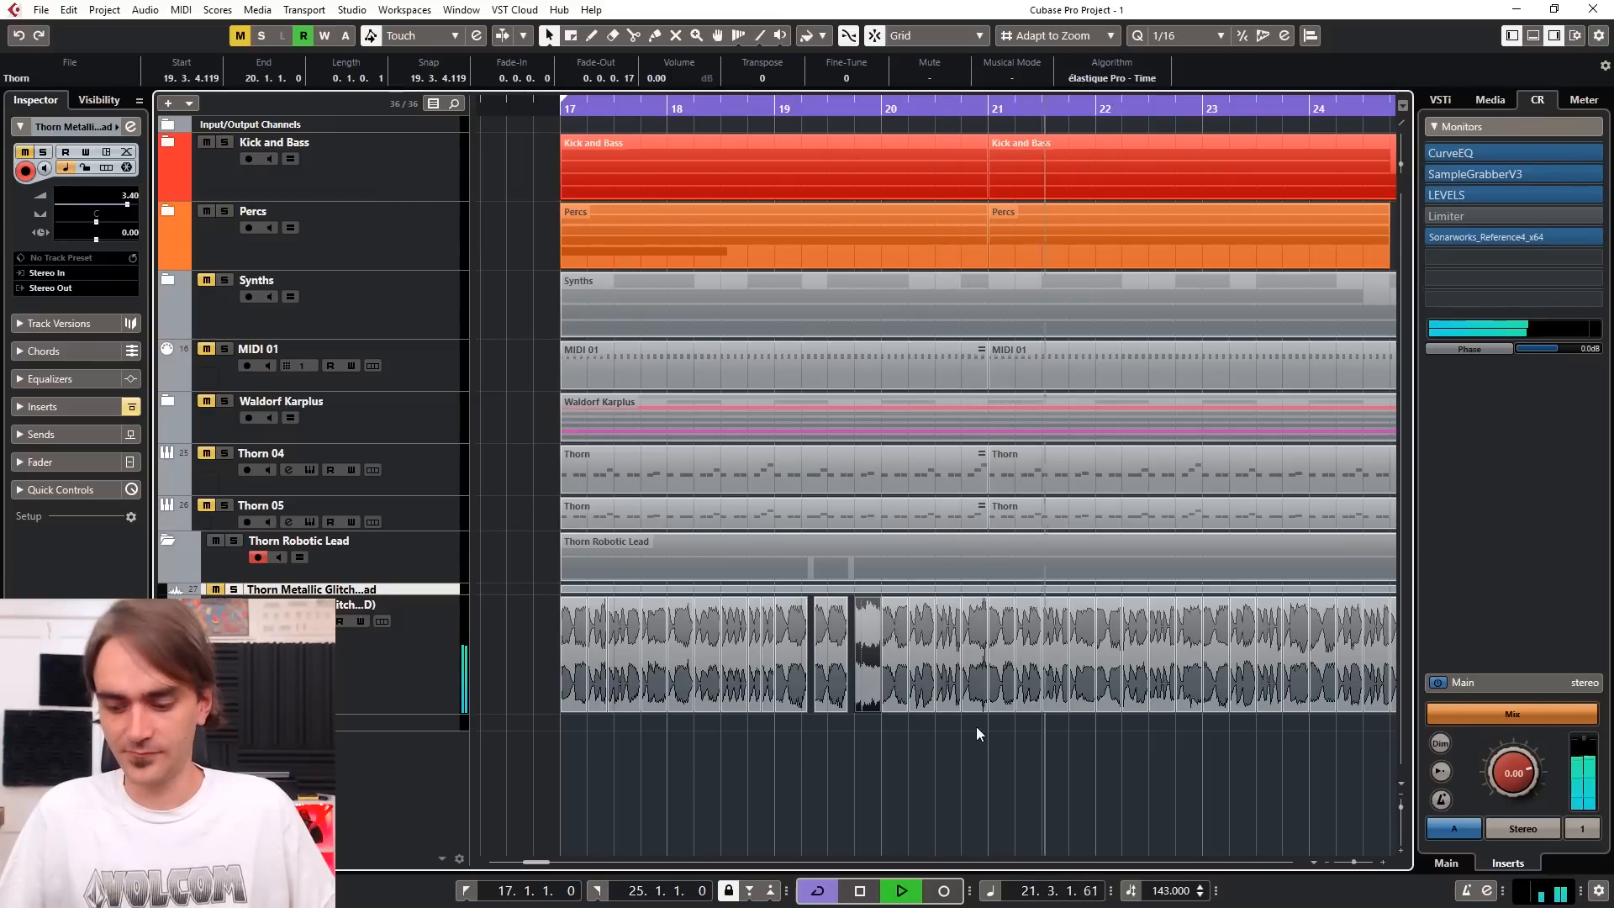
{"action": "key", "text": "space"}
{"action": "key", "text": "space"}
{"action": "scroll", "coordinate": [971, 720], "scroll_direction": "up", "scroll_amount": 2}
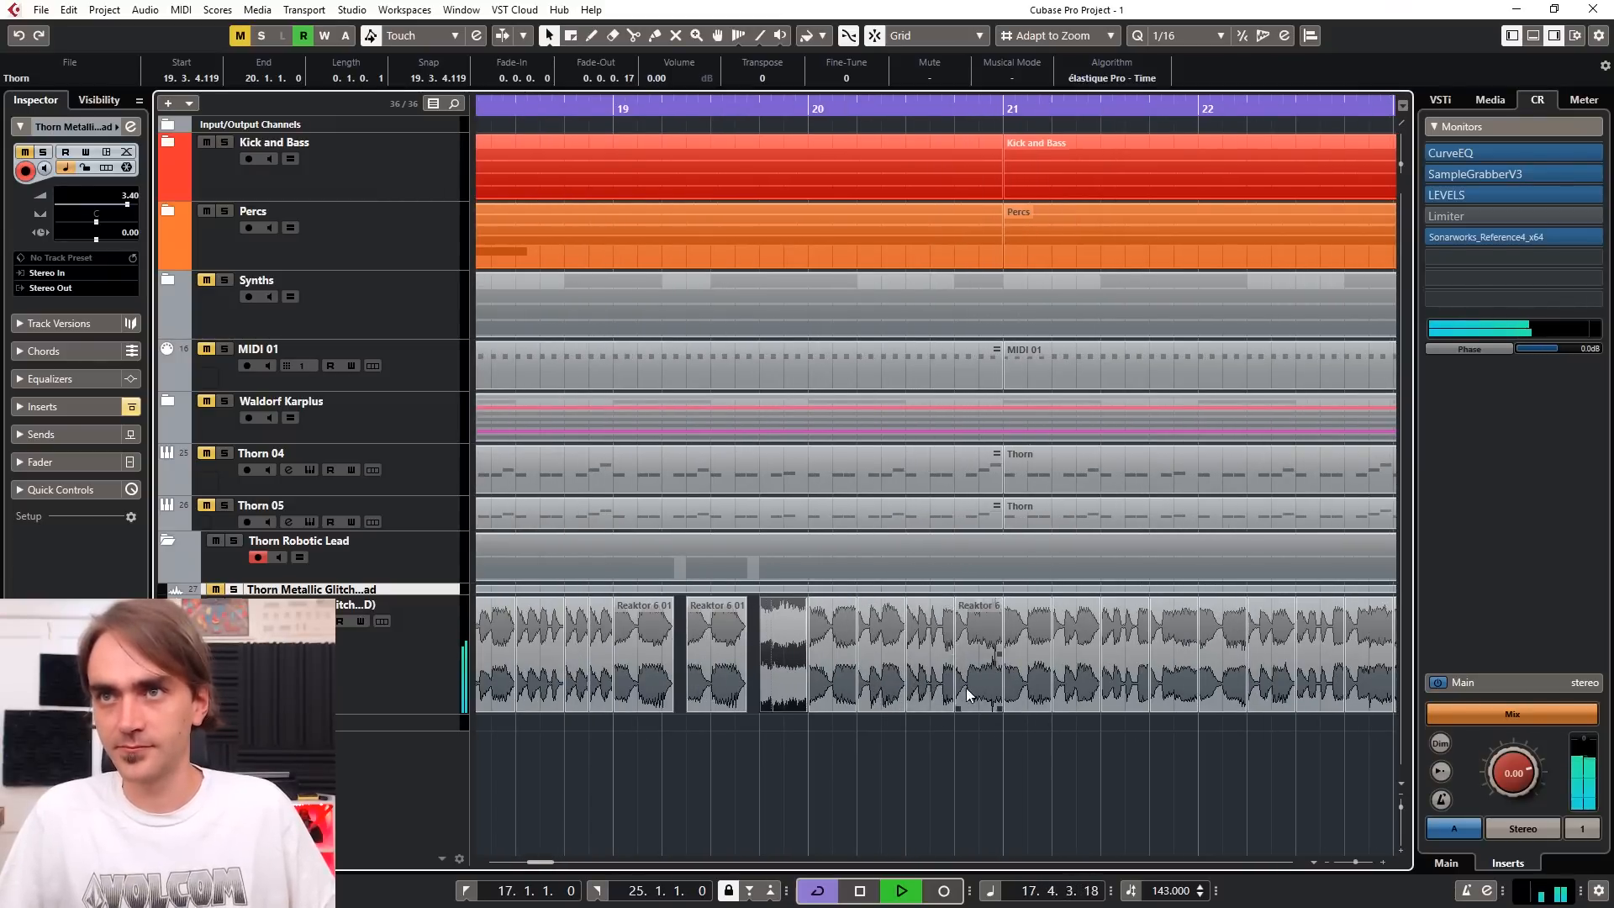
Step: Replace the slice at 20.4 with two duplicates of the 20.3 slice trimmed to three sixteenths, ending the last one at bar 21
{"action": "left_click", "coordinate": [966, 690]}
{"action": "key", "text": "Delete"}
{"action": "scroll", "coordinate": [946, 714], "scroll_direction": "up", "scroll_amount": 2}
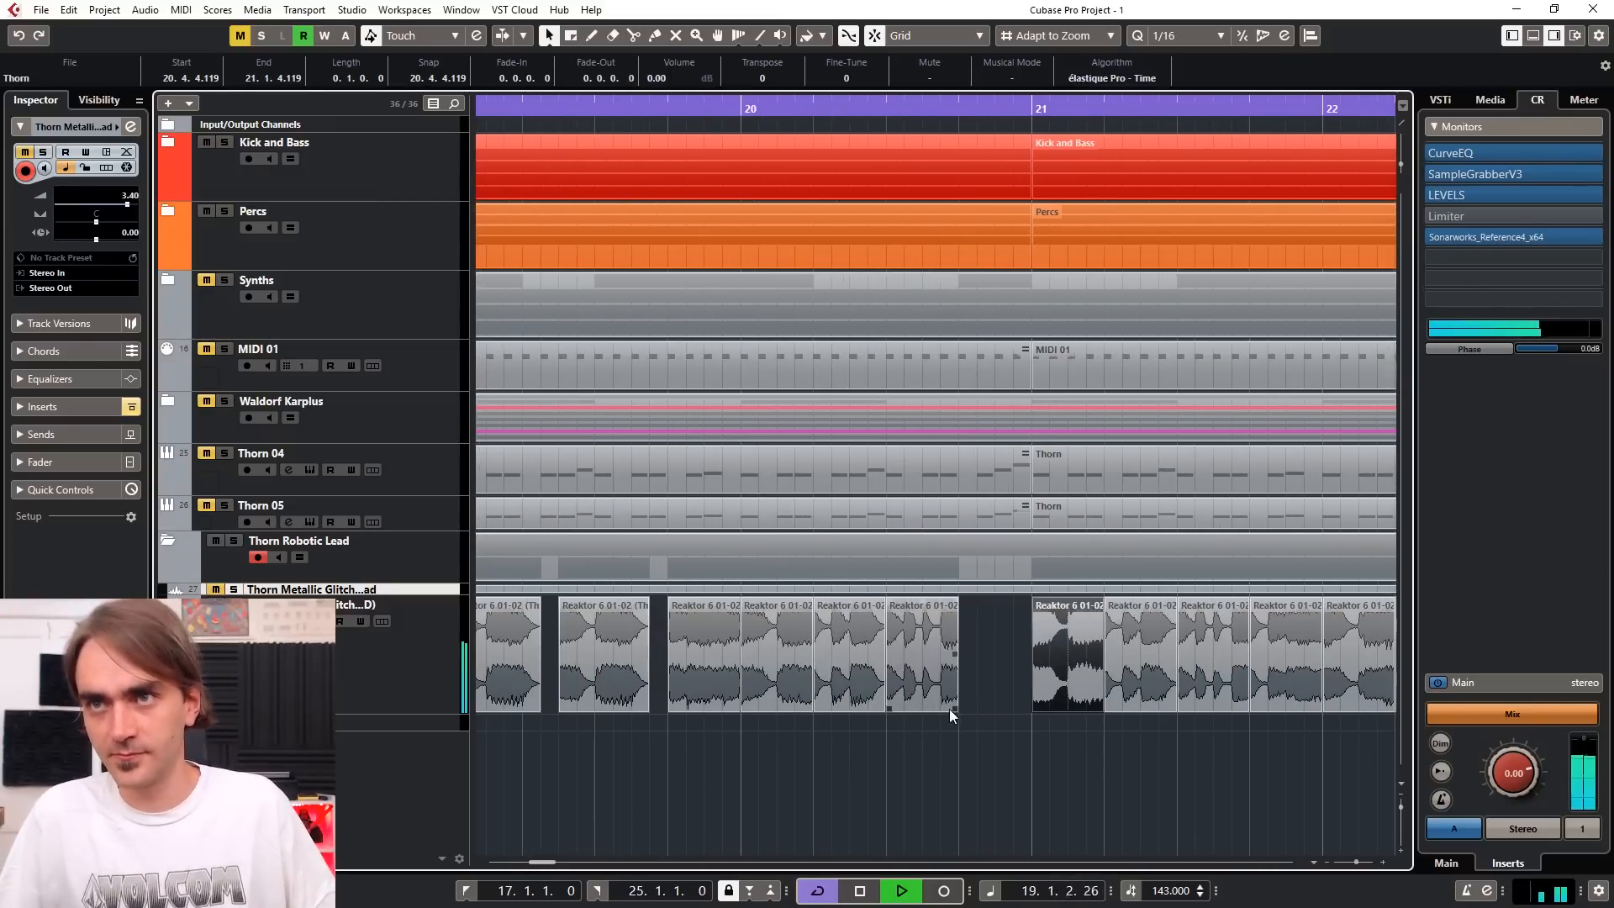
{"action": "left_click_drag", "start_coordinate": [949, 708], "coordinate": [937, 709]}
{"action": "key", "text": "ctrl+d"}
{"action": "key", "text": "ctrl+d"}
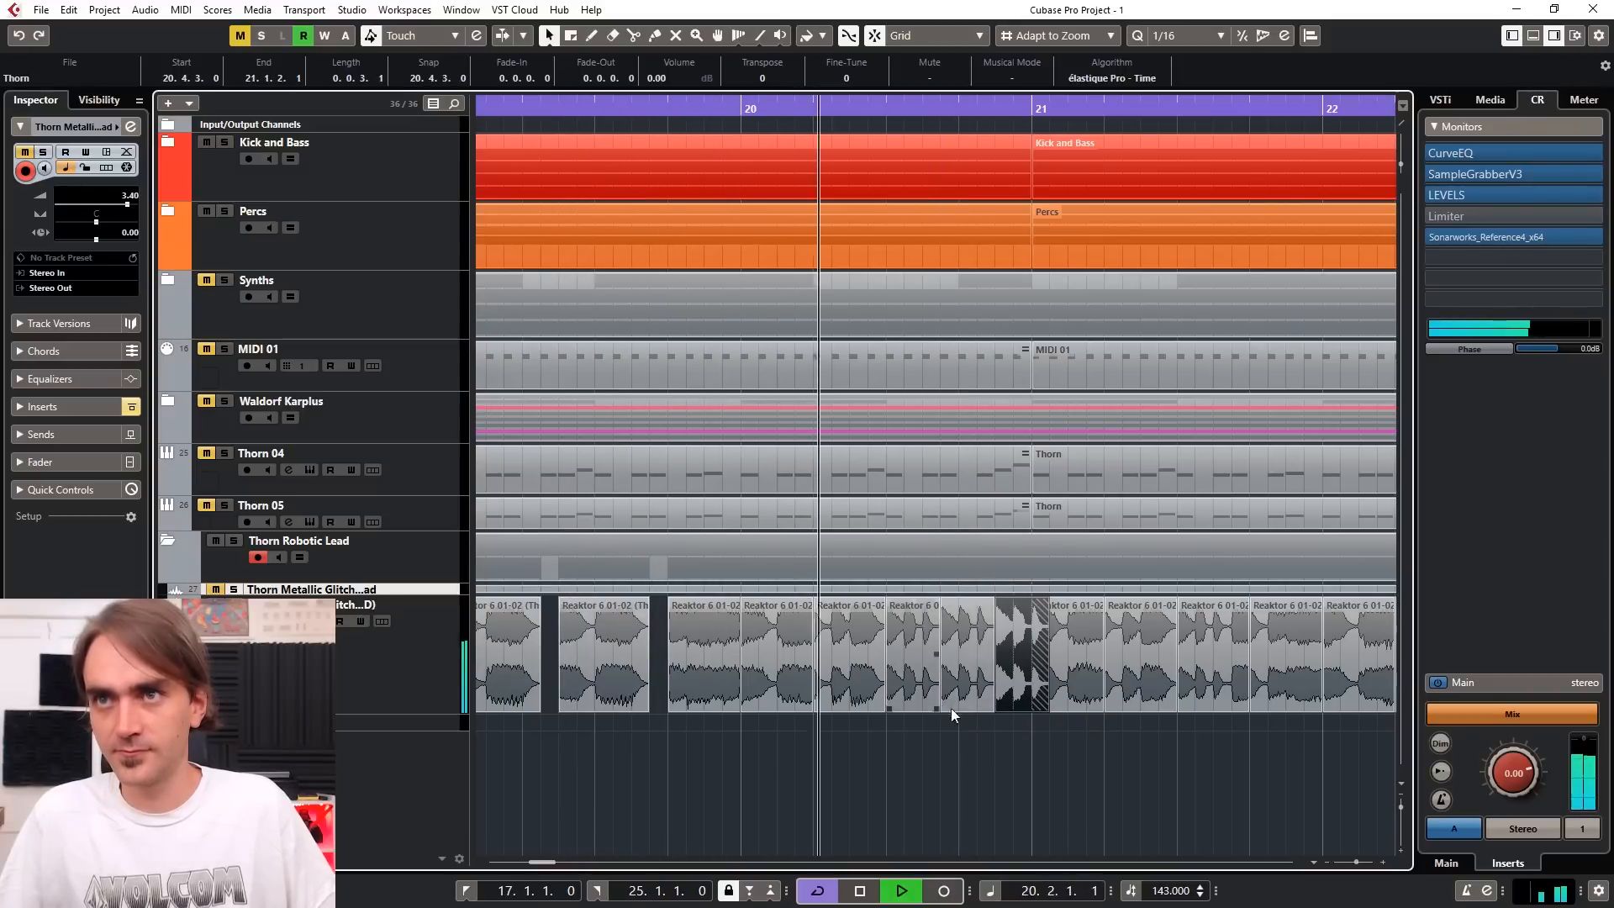
{"action": "left_click_drag", "start_coordinate": [1046, 710], "coordinate": [1020, 712]}
Step: Delete all remaining slices of the duplicated track from bar 21 onward
{"action": "scroll", "coordinate": [1020, 715], "scroll_direction": "down", "scroll_amount": 3}
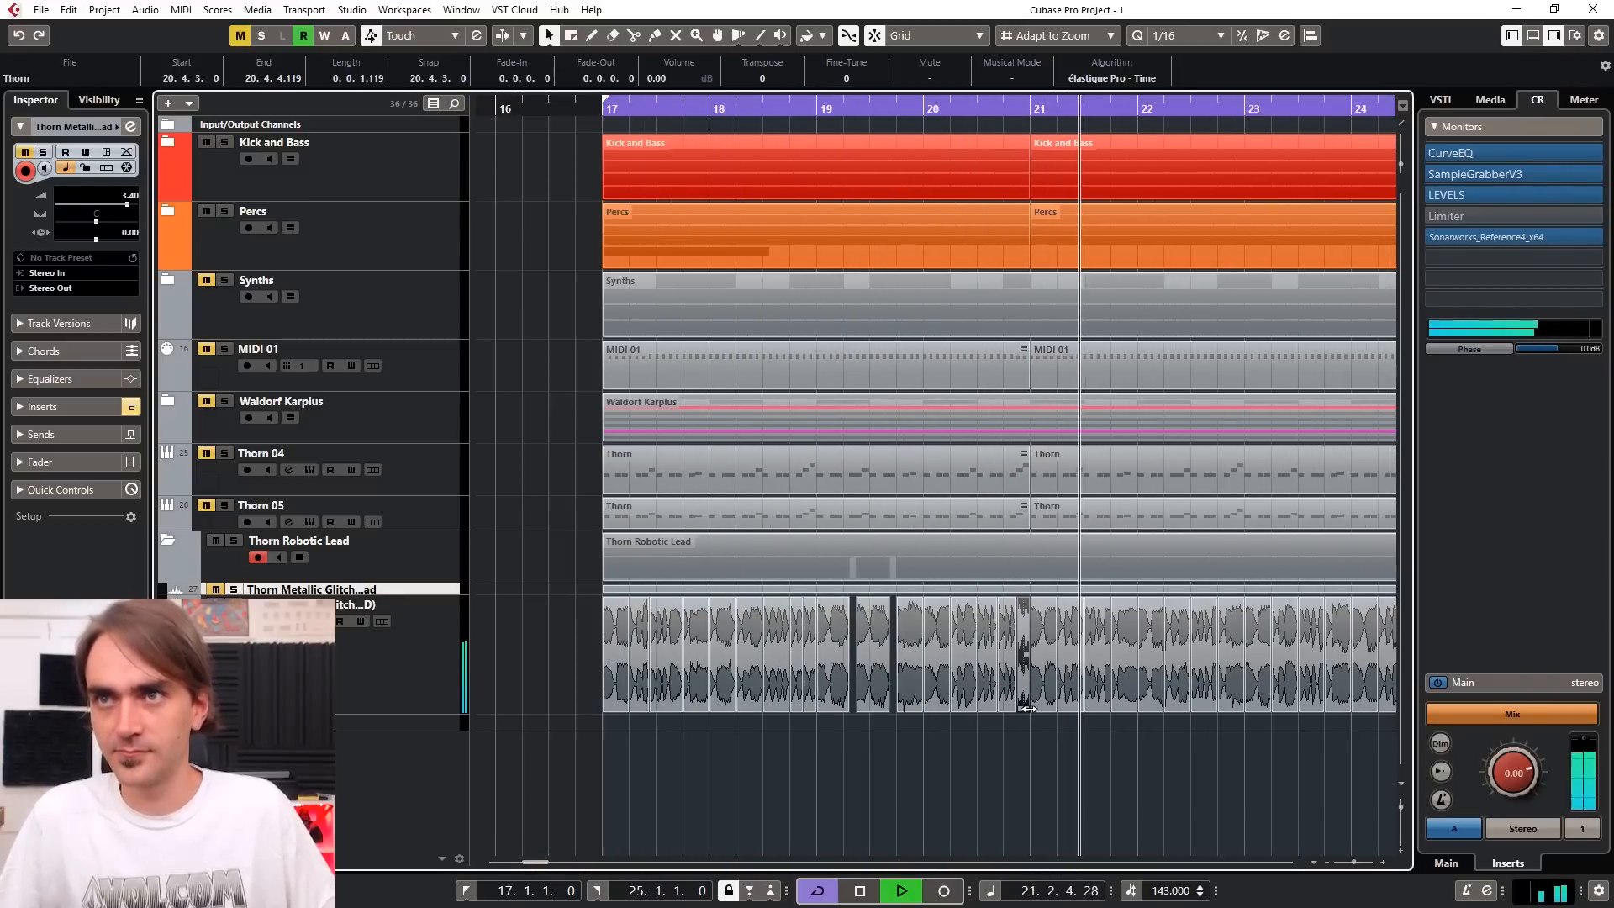
{"action": "scroll", "coordinate": [1009, 718], "scroll_direction": "down", "scroll_amount": 2}
{"action": "left_click_drag", "start_coordinate": [1245, 743], "coordinate": [973, 673]}
{"action": "key", "text": "Delete"}
{"action": "key", "text": "space"}
Step: Try duplicating the four bars of slices to bar 21, and remove the copies after listening to them
{"action": "left_click_drag", "start_coordinate": [1086, 662], "coordinate": [743, 669]}
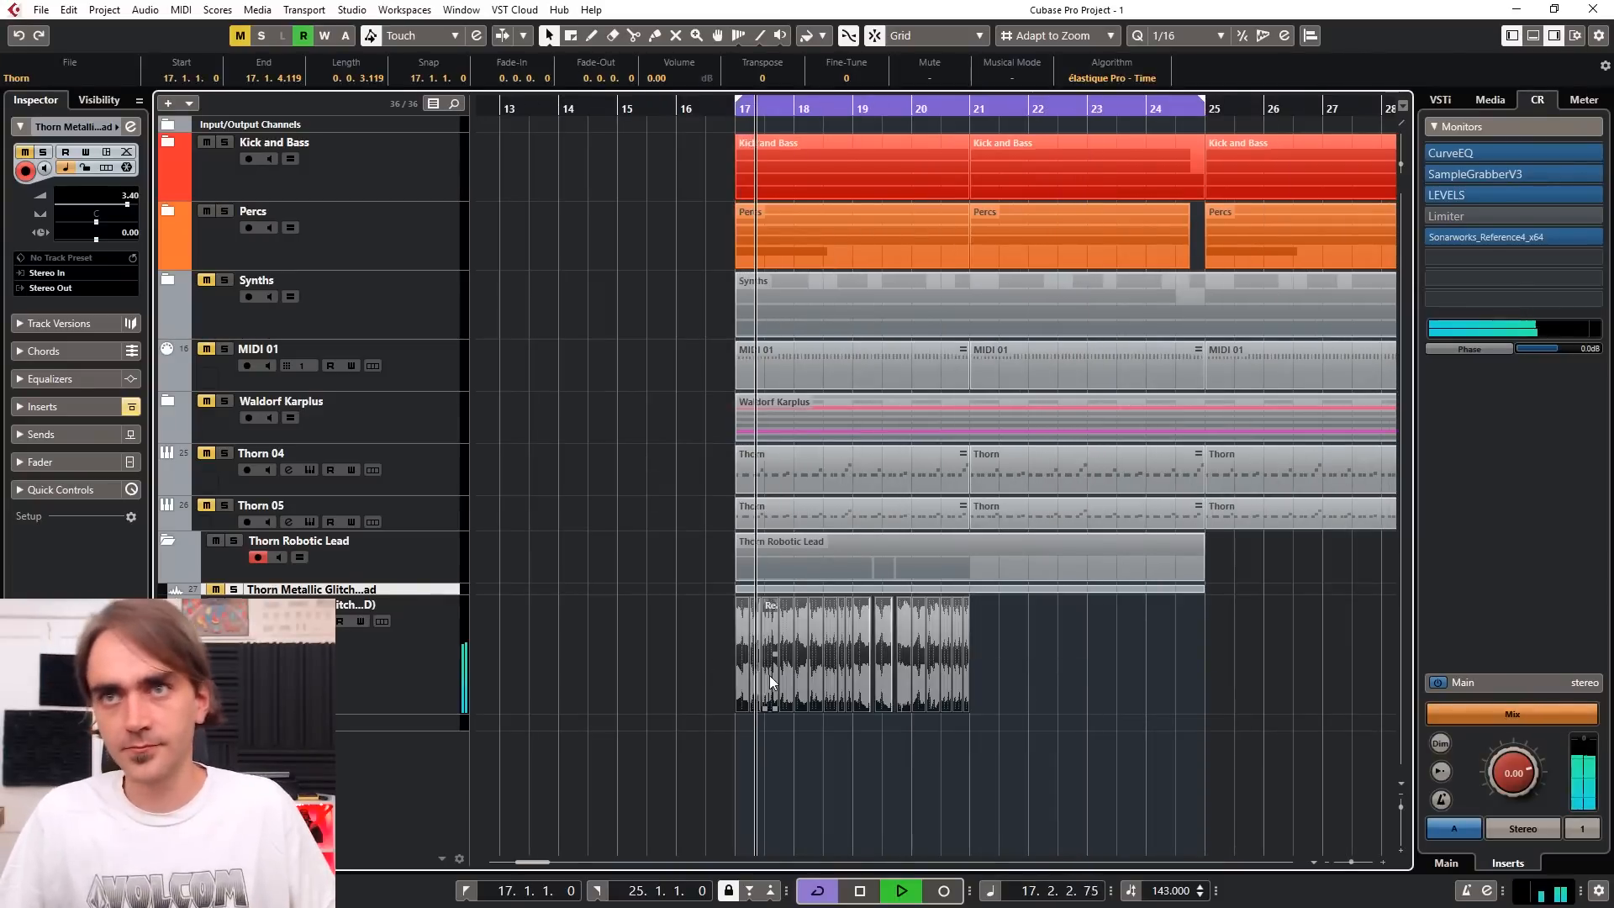
{"action": "scroll", "coordinate": [769, 675], "scroll_direction": "up", "scroll_amount": 1}
{"action": "key", "text": "ctrl+d"}
{"action": "scroll", "coordinate": [1021, 700], "scroll_direction": "up", "scroll_amount": 2}
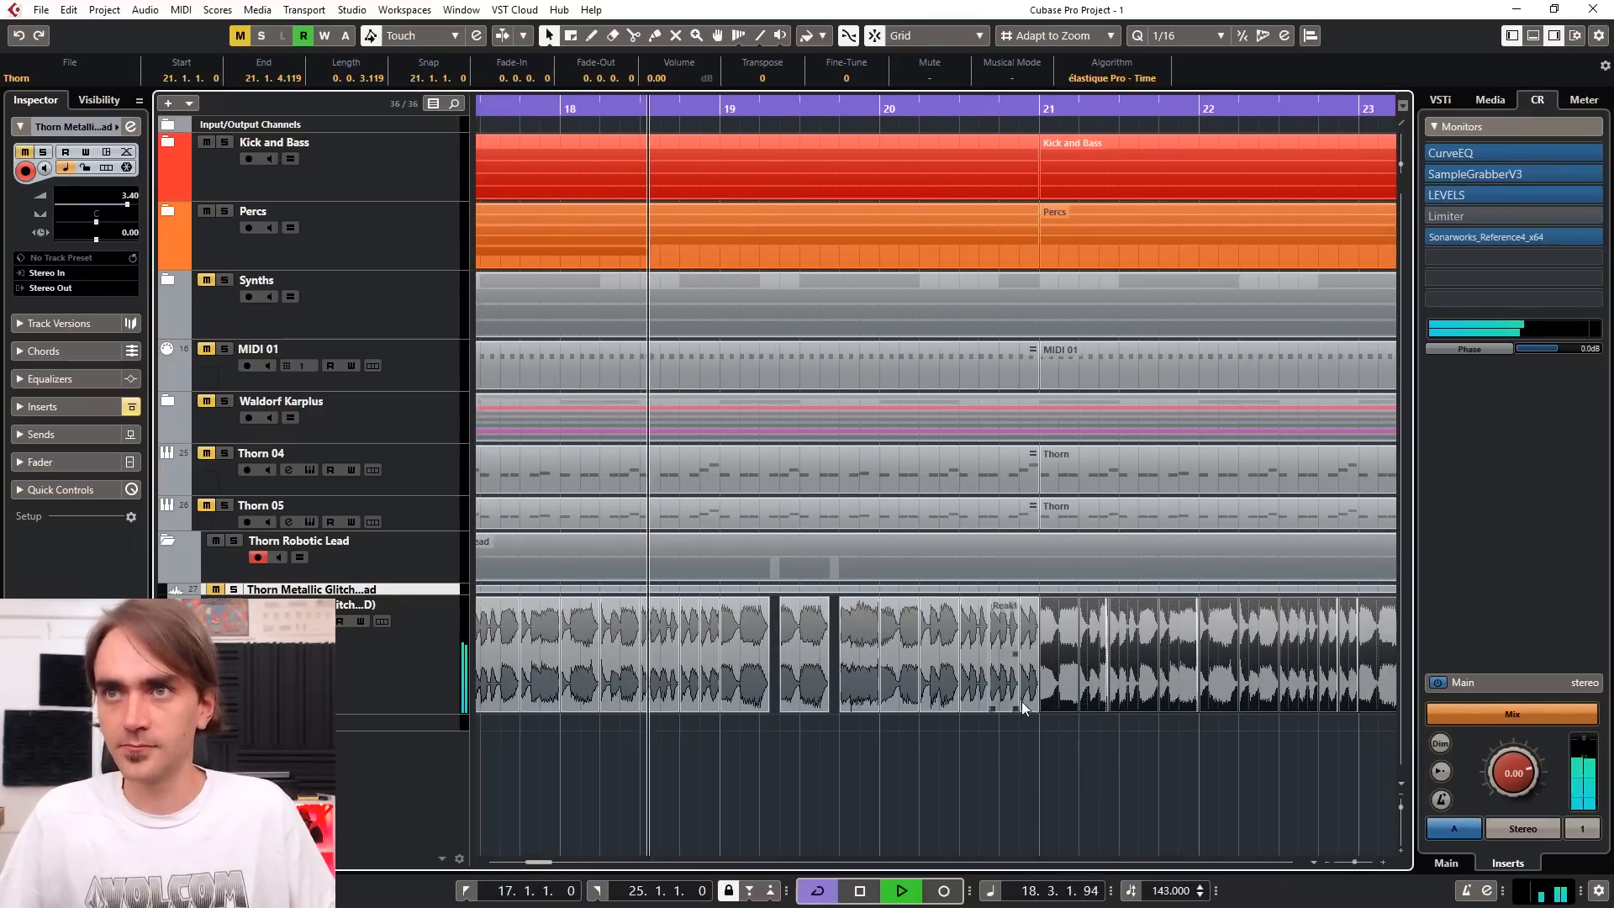
{"action": "left_click_drag", "start_coordinate": [1047, 701], "coordinate": [1047, 701]}
{"action": "scroll", "coordinate": [898, 753], "scroll_direction": "down", "scroll_amount": 2}
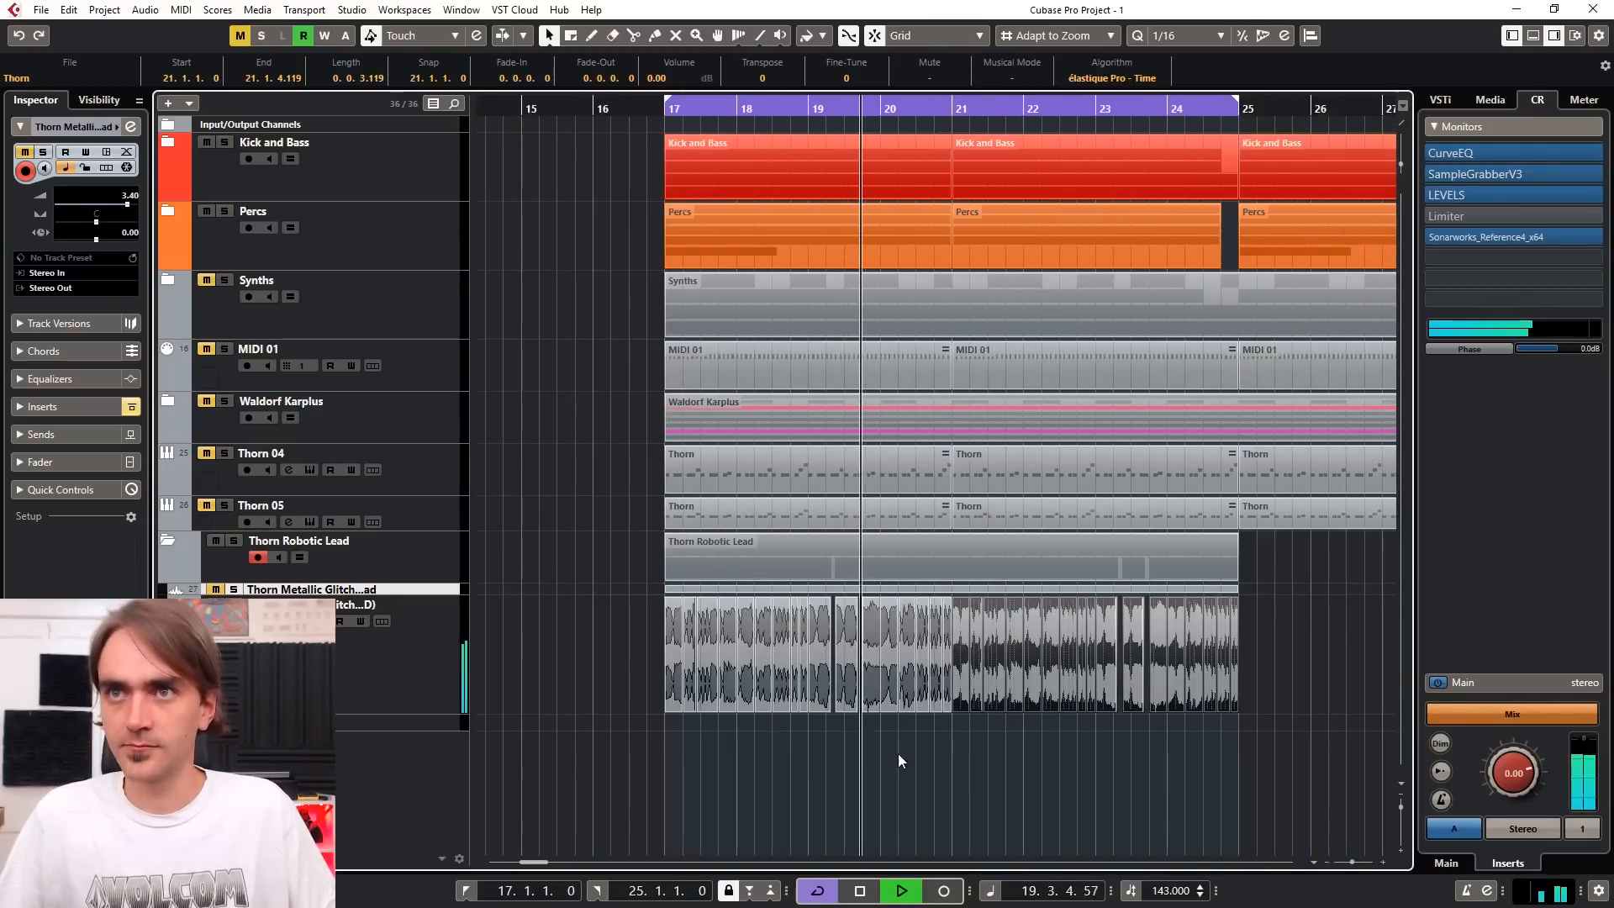
{"action": "scroll", "coordinate": [1030, 784], "scroll_direction": "right", "scroll_amount": 1}
{"action": "left_click", "coordinate": [1197, 655]}
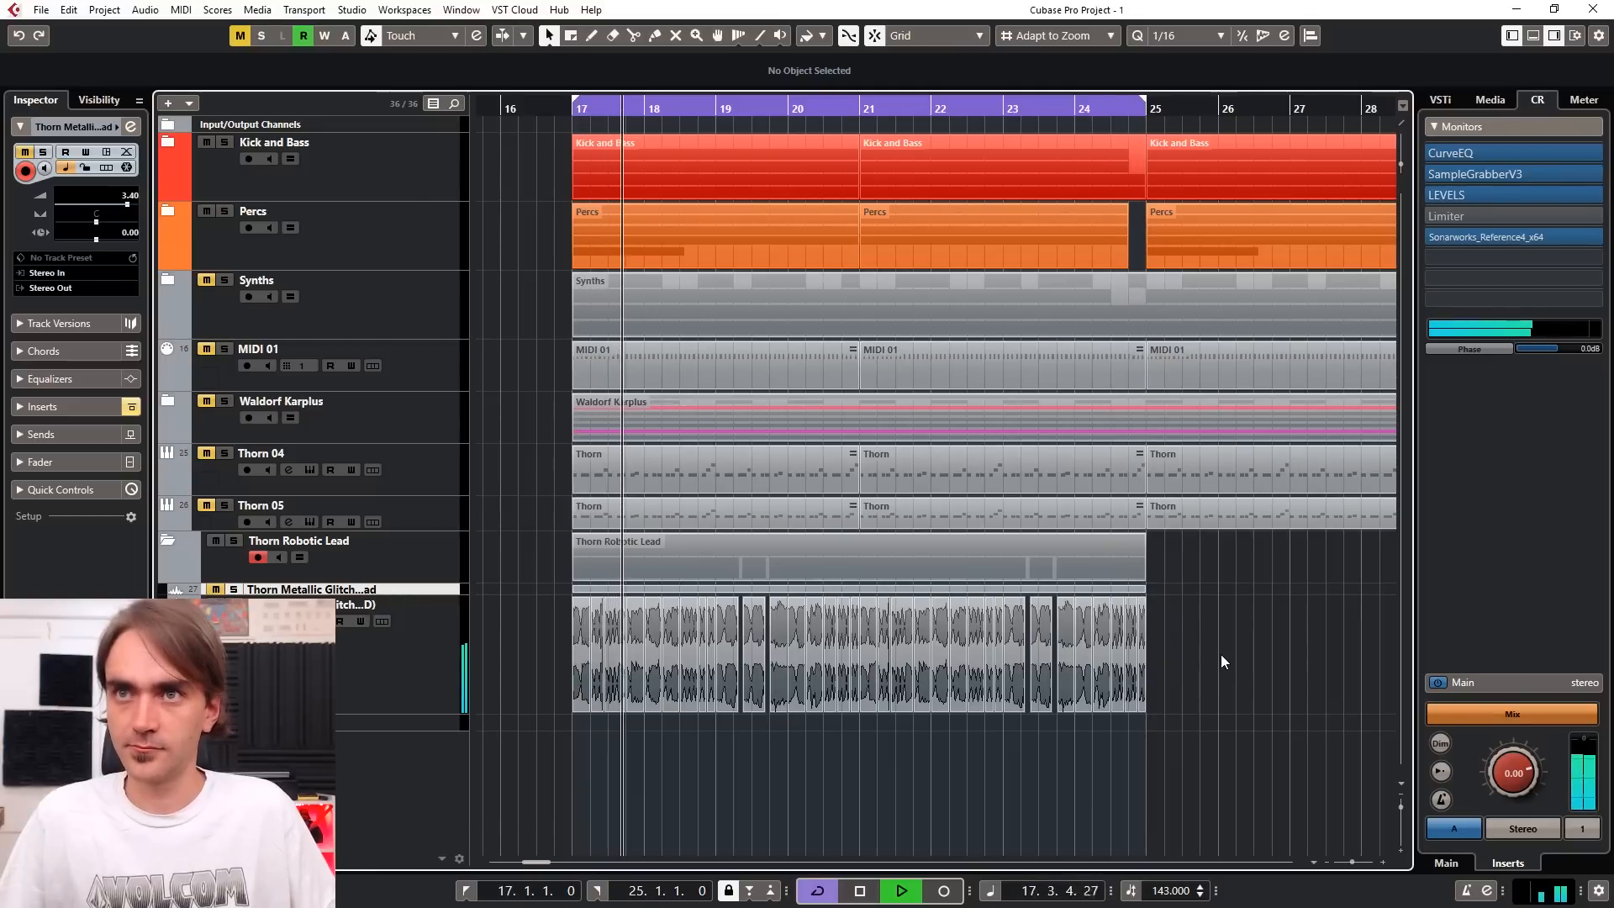
{"action": "left_click_drag", "start_coordinate": [1223, 650], "coordinate": [869, 711]}
{"action": "key", "text": "Delete"}
Step: Combine all slices between bars 17 and 21 into one audio part with Events to Part
{"action": "left_click_drag", "start_coordinate": [966, 652], "coordinate": [538, 682]}
{"action": "key", "text": "space"}
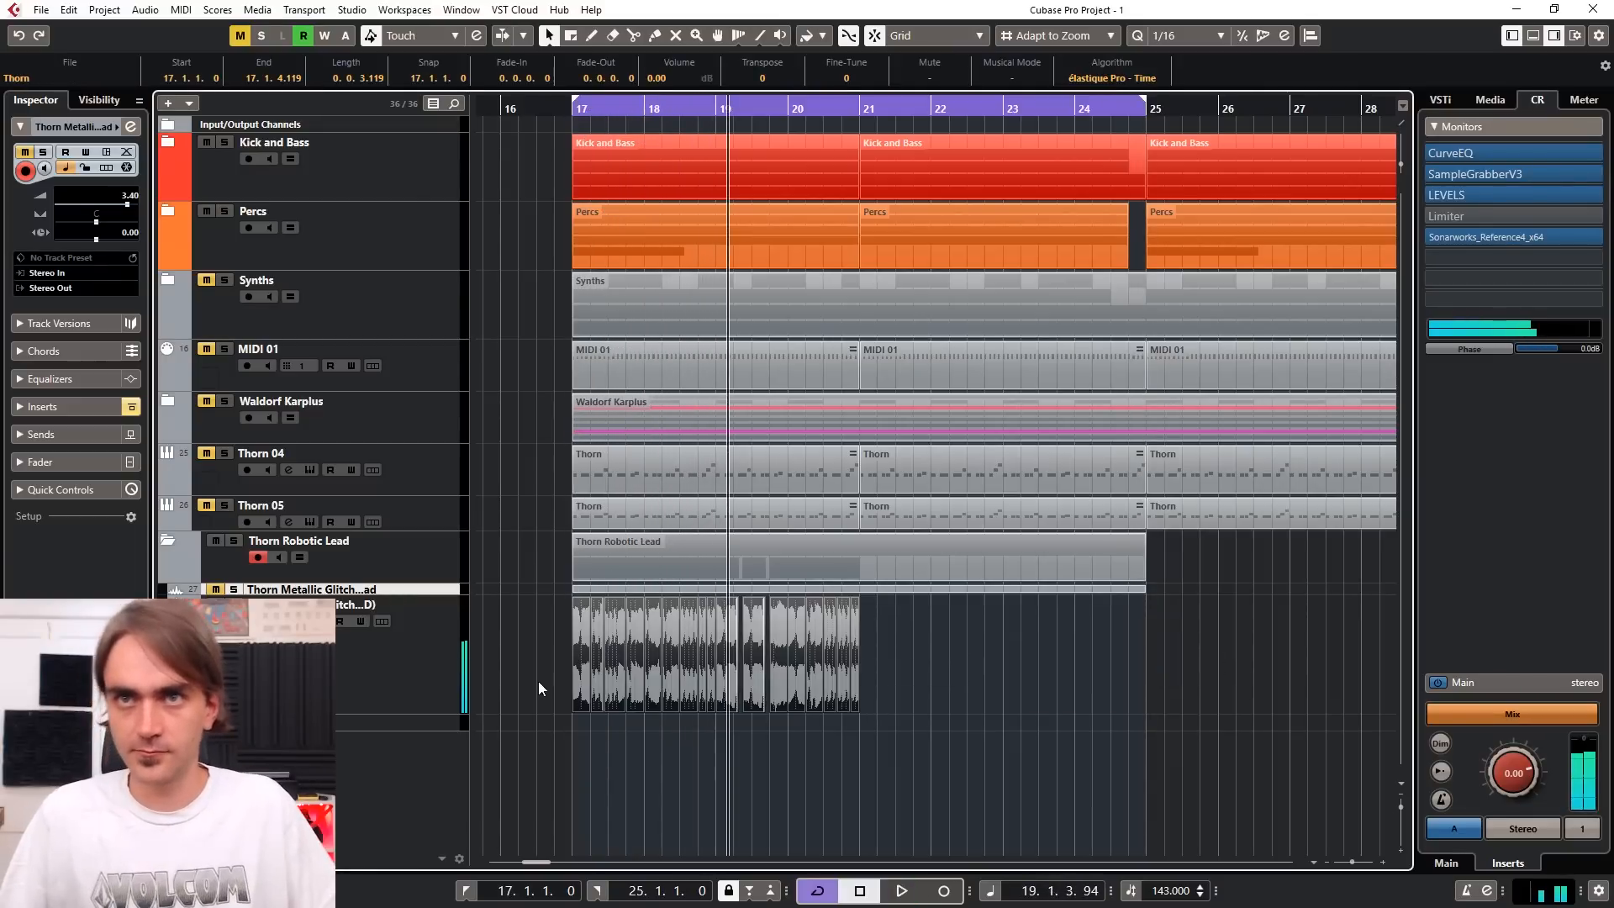
{"action": "right_click", "coordinate": [637, 686]}
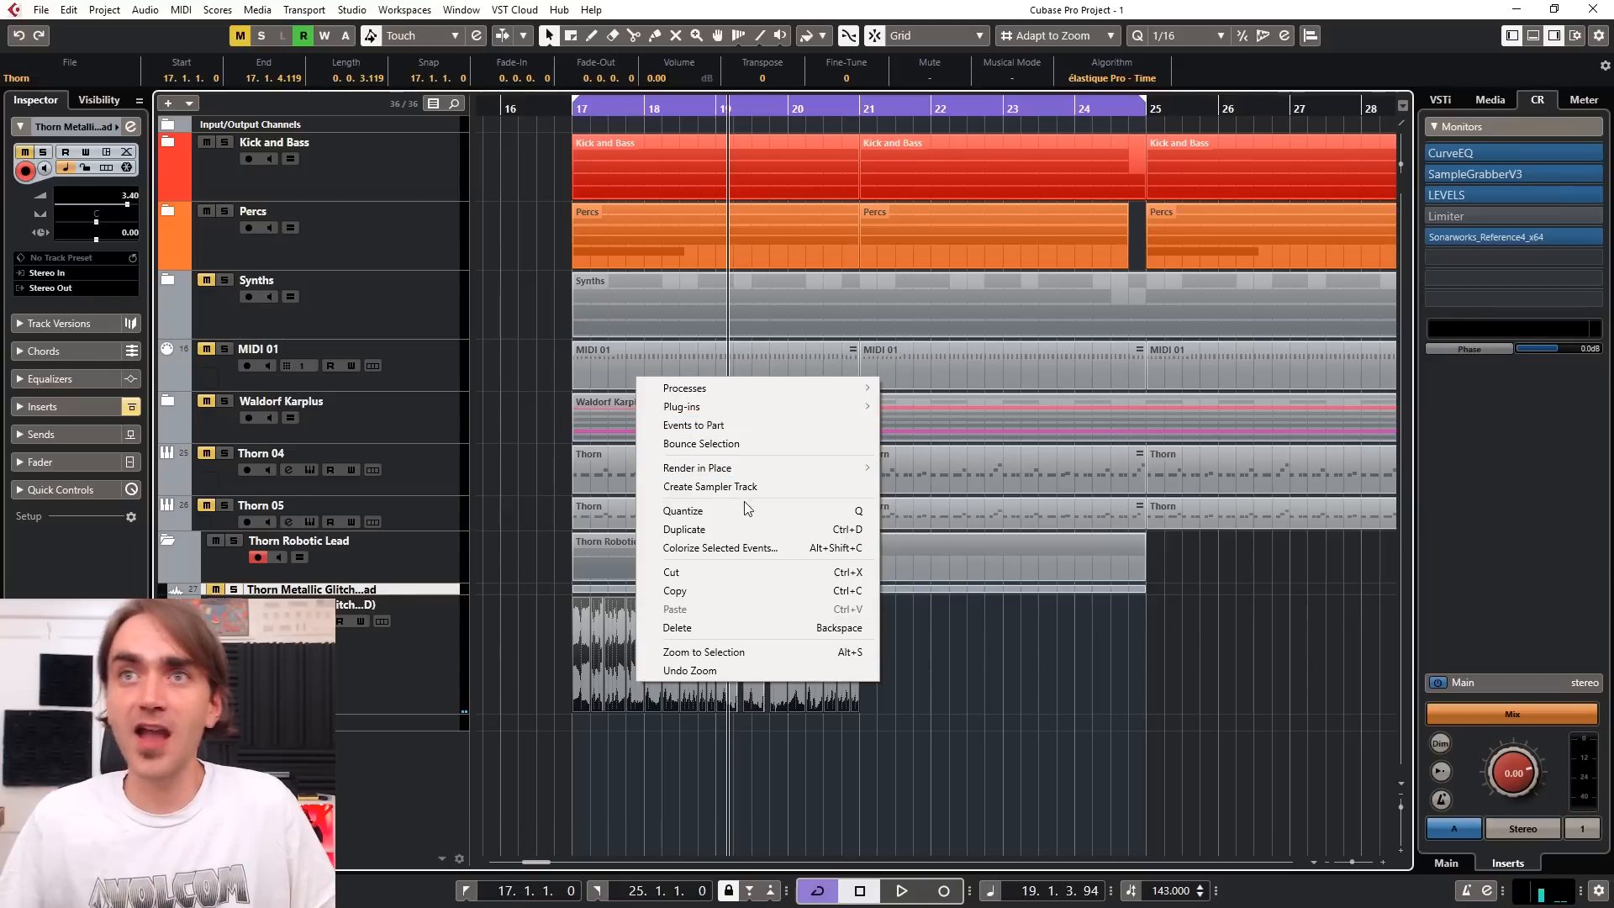
{"action": "left_click", "coordinate": [712, 427]}
Step: Repeat the four-bar audio part up to bar 33 and delete the excess copies beyond it
{"action": "left_click_drag", "start_coordinate": [857, 654], "coordinate": [1095, 663]}
{"action": "scroll", "coordinate": [1095, 663], "scroll_direction": "down", "scroll_amount": 4}
{"action": "left_click_drag", "start_coordinate": [1174, 800], "coordinate": [1114, 666]}
{"action": "key", "text": "Delete"}
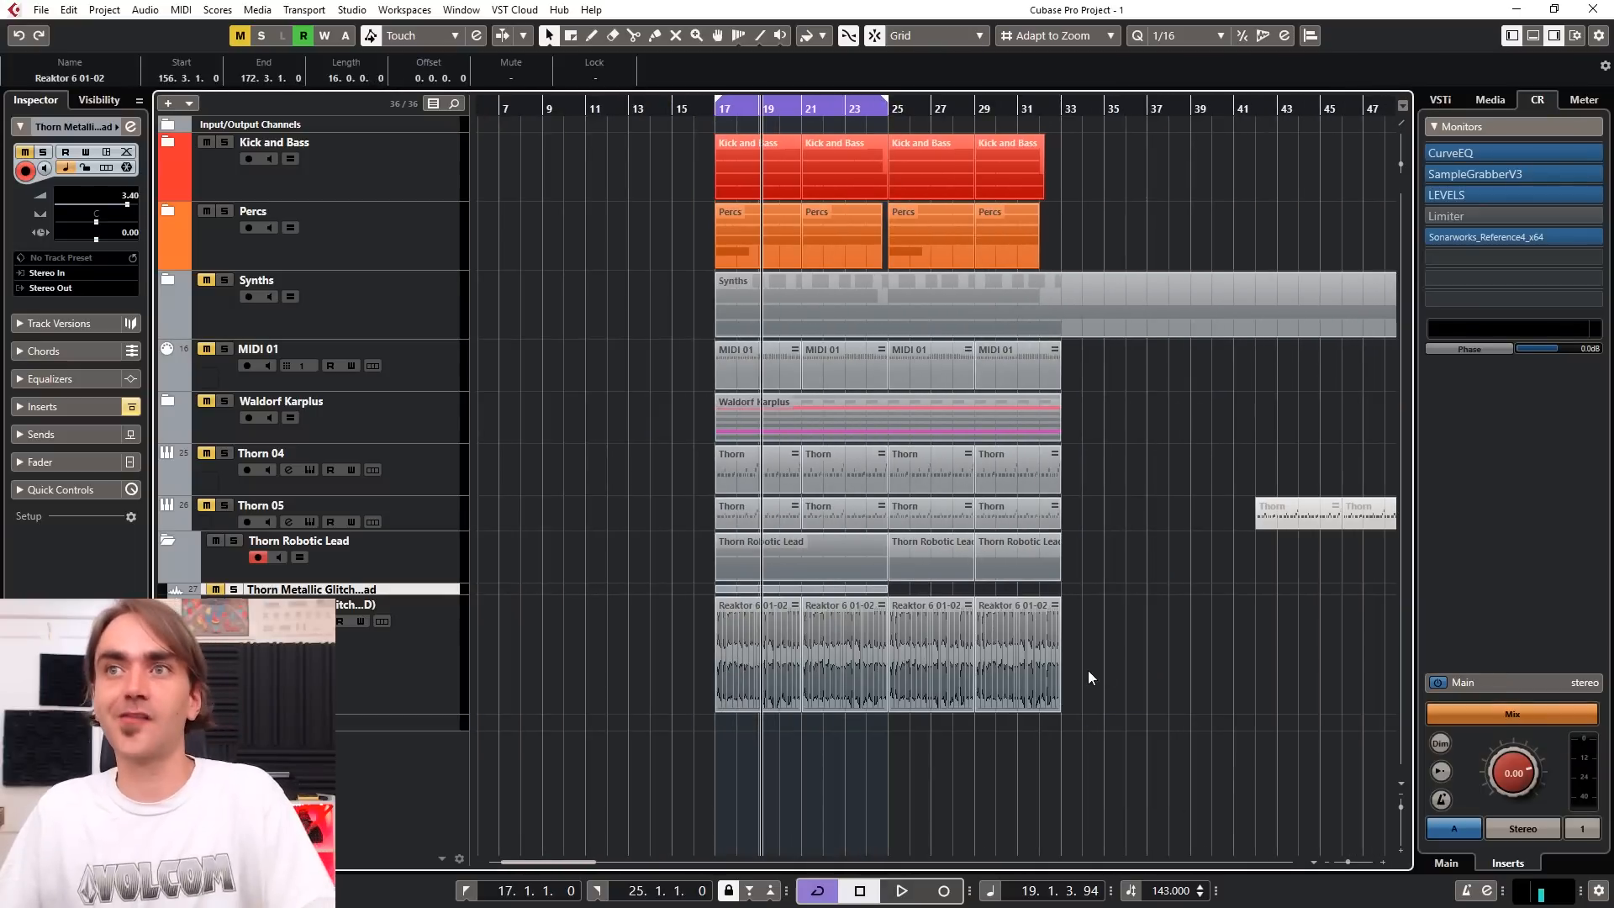
{"action": "scroll", "coordinate": [788, 669], "scroll_direction": "up", "scroll_amount": 3}
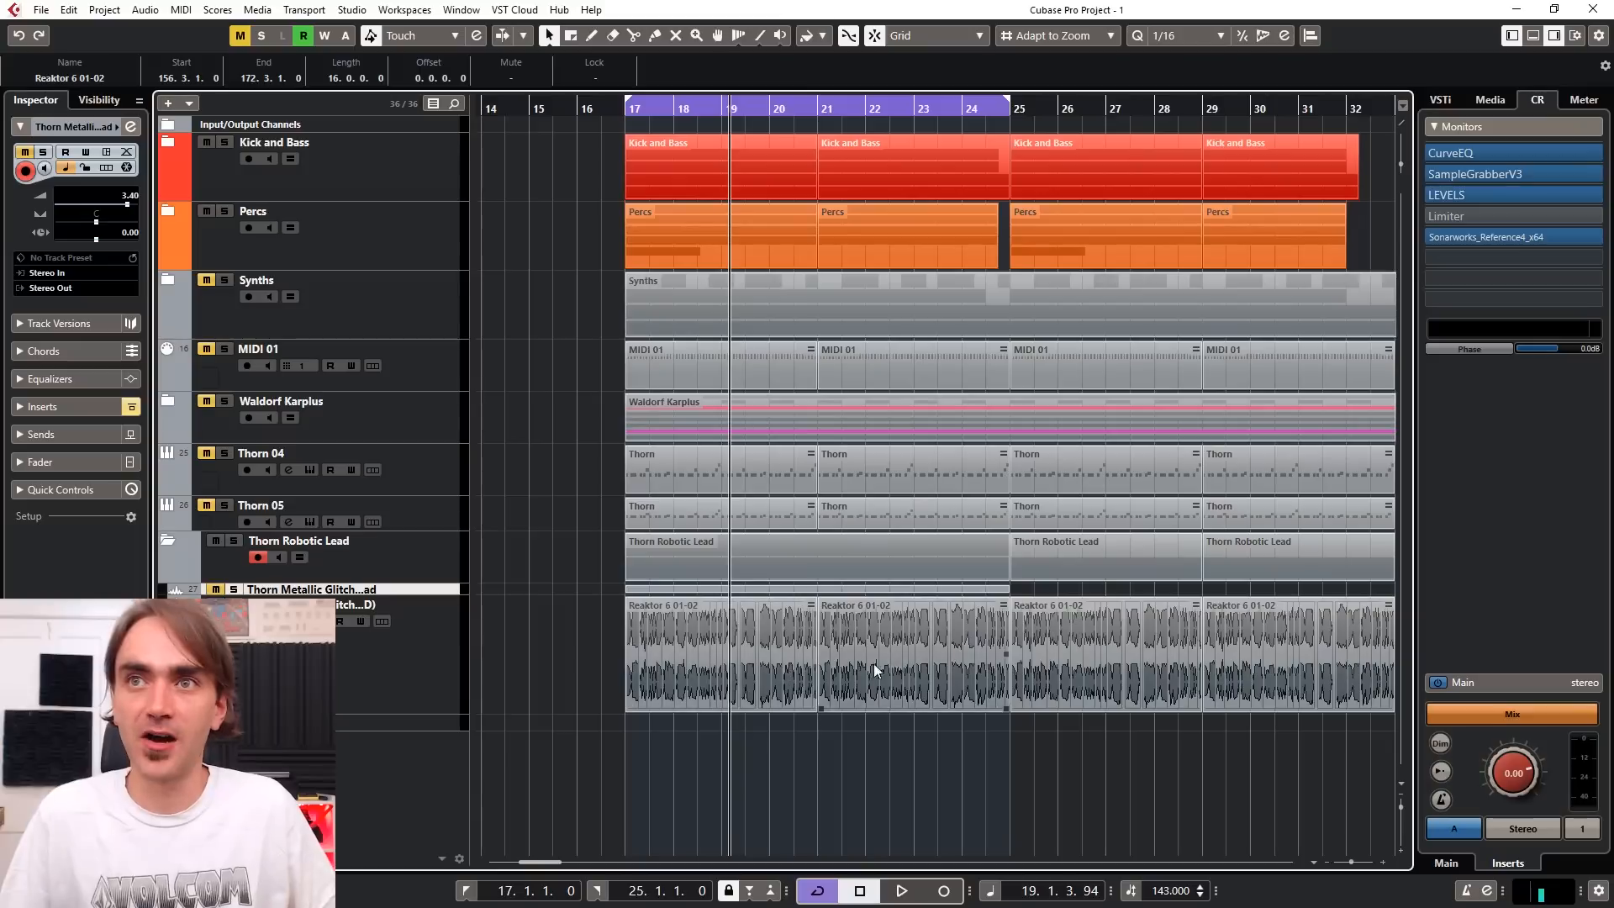
Step: Shorten the audio part starting at bar 21 so that it ends at 24.3.4.119, one beat before bar 25
{"action": "left_click", "coordinate": [988, 706]}
{"action": "mouse_move", "coordinate": [1005, 708]}
{"action": "left_mouse_down"}
{"action": "mouse_move", "coordinate": [988, 708]}
{"action": "mouse_move", "coordinate": [1005, 709]}
{"action": "left_mouse_up"}
{"action": "scroll", "coordinate": [992, 706], "scroll_direction": "up", "scroll_amount": 3}
{"action": "scroll", "coordinate": [1027, 664], "scroll_direction": "down", "scroll_amount": 3}
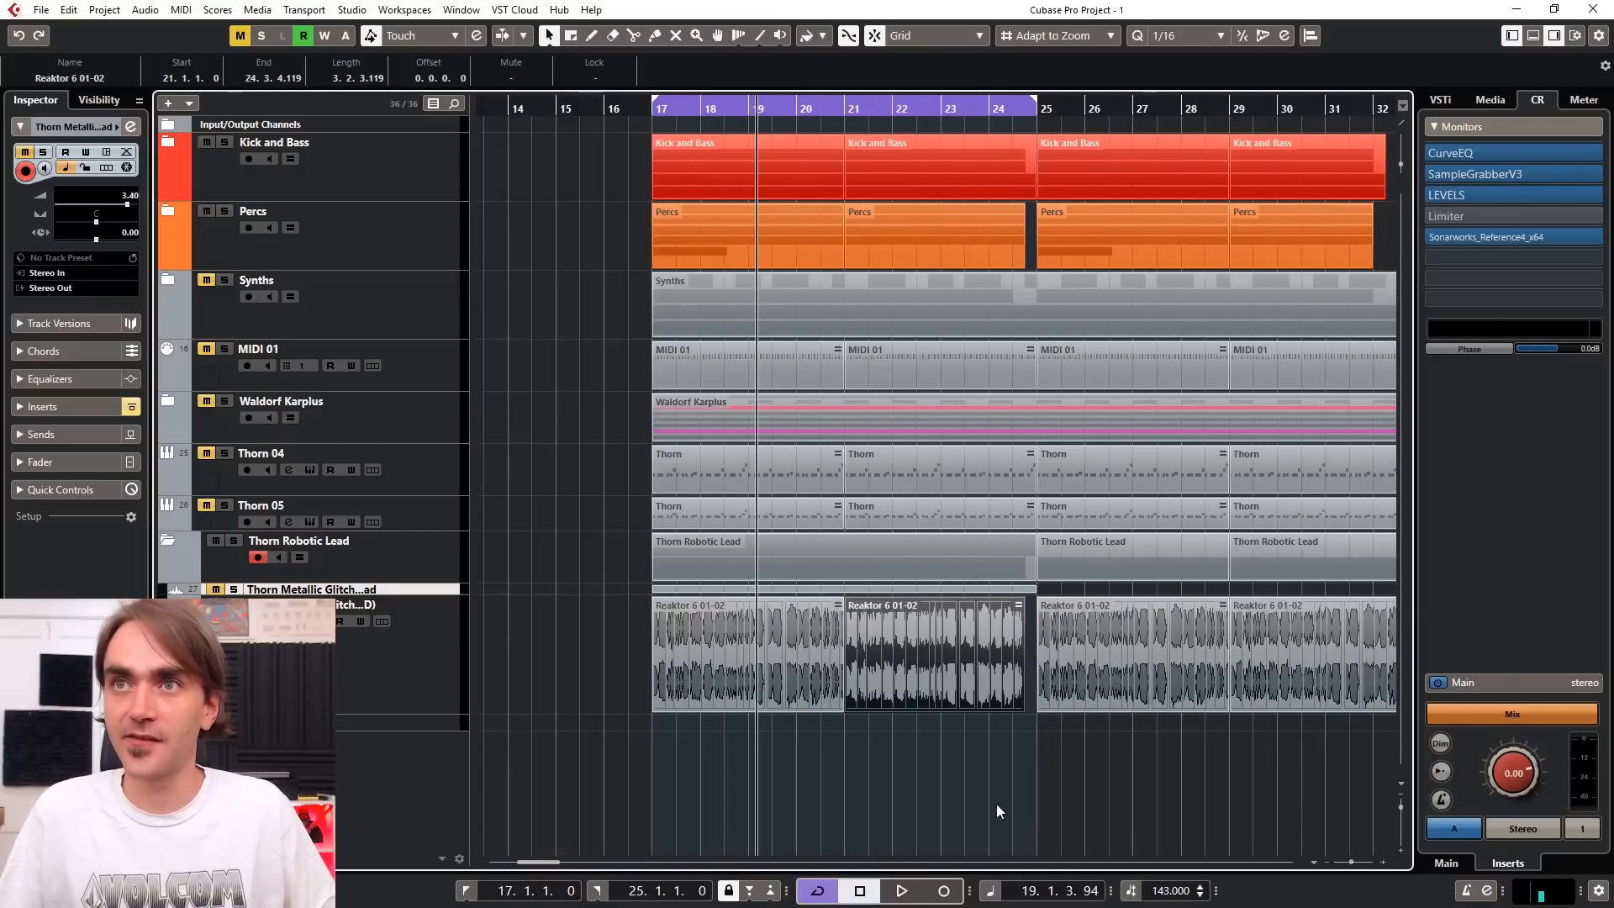
Step: Extend the end of the cycle range to bar 33
{"action": "scroll", "coordinate": [945, 684], "scroll_direction": "down", "scroll_amount": 3}
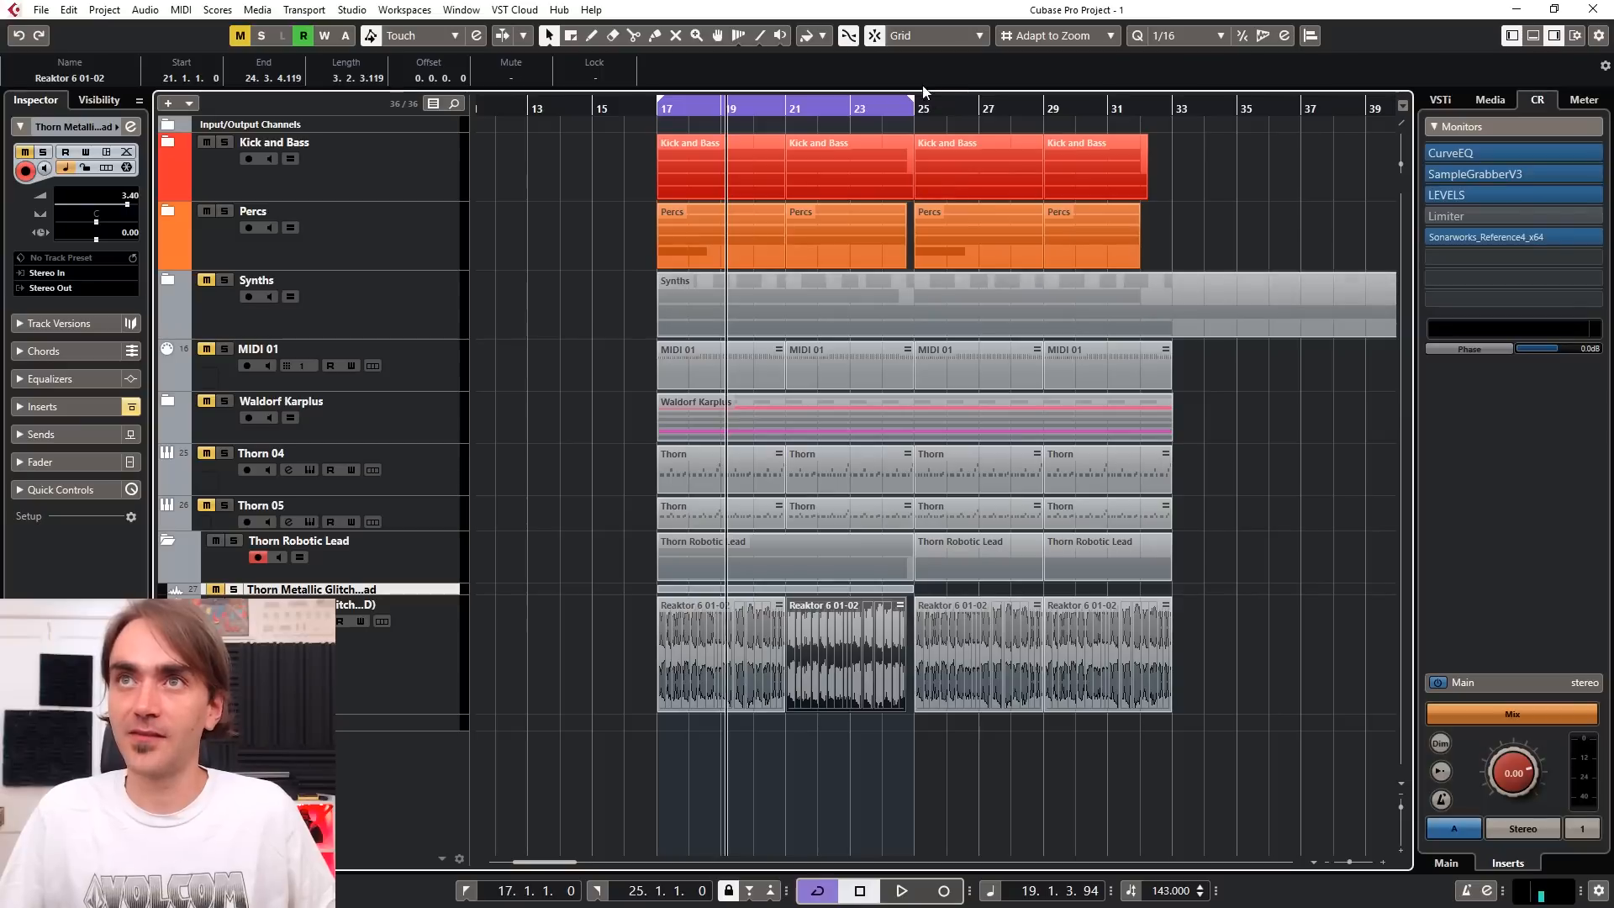
{"action": "left_click_drag", "start_coordinate": [913, 103], "coordinate": [1163, 138]}
{"action": "left_click", "coordinate": [1121, 770]}
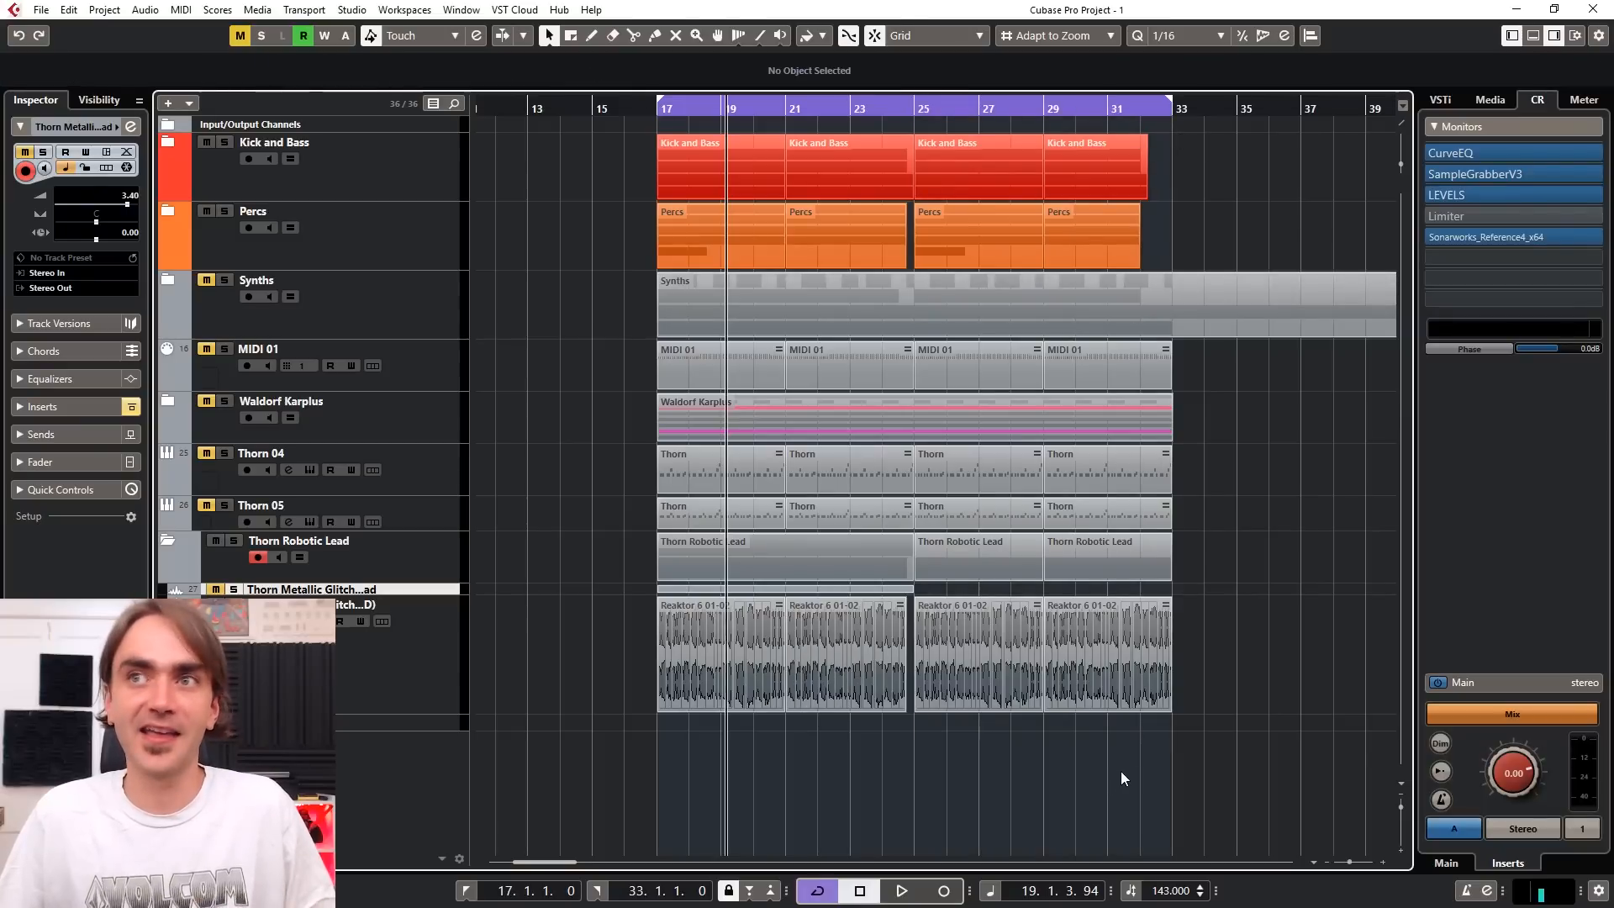
Step: Trim the last audio part, starting at bar 29, so that it ends at 31.4.4.119, one bar before bar 33
{"action": "left_click", "coordinate": [1158, 699]}
{"action": "scroll", "coordinate": [1167, 705], "scroll_direction": "up", "scroll_amount": 2}
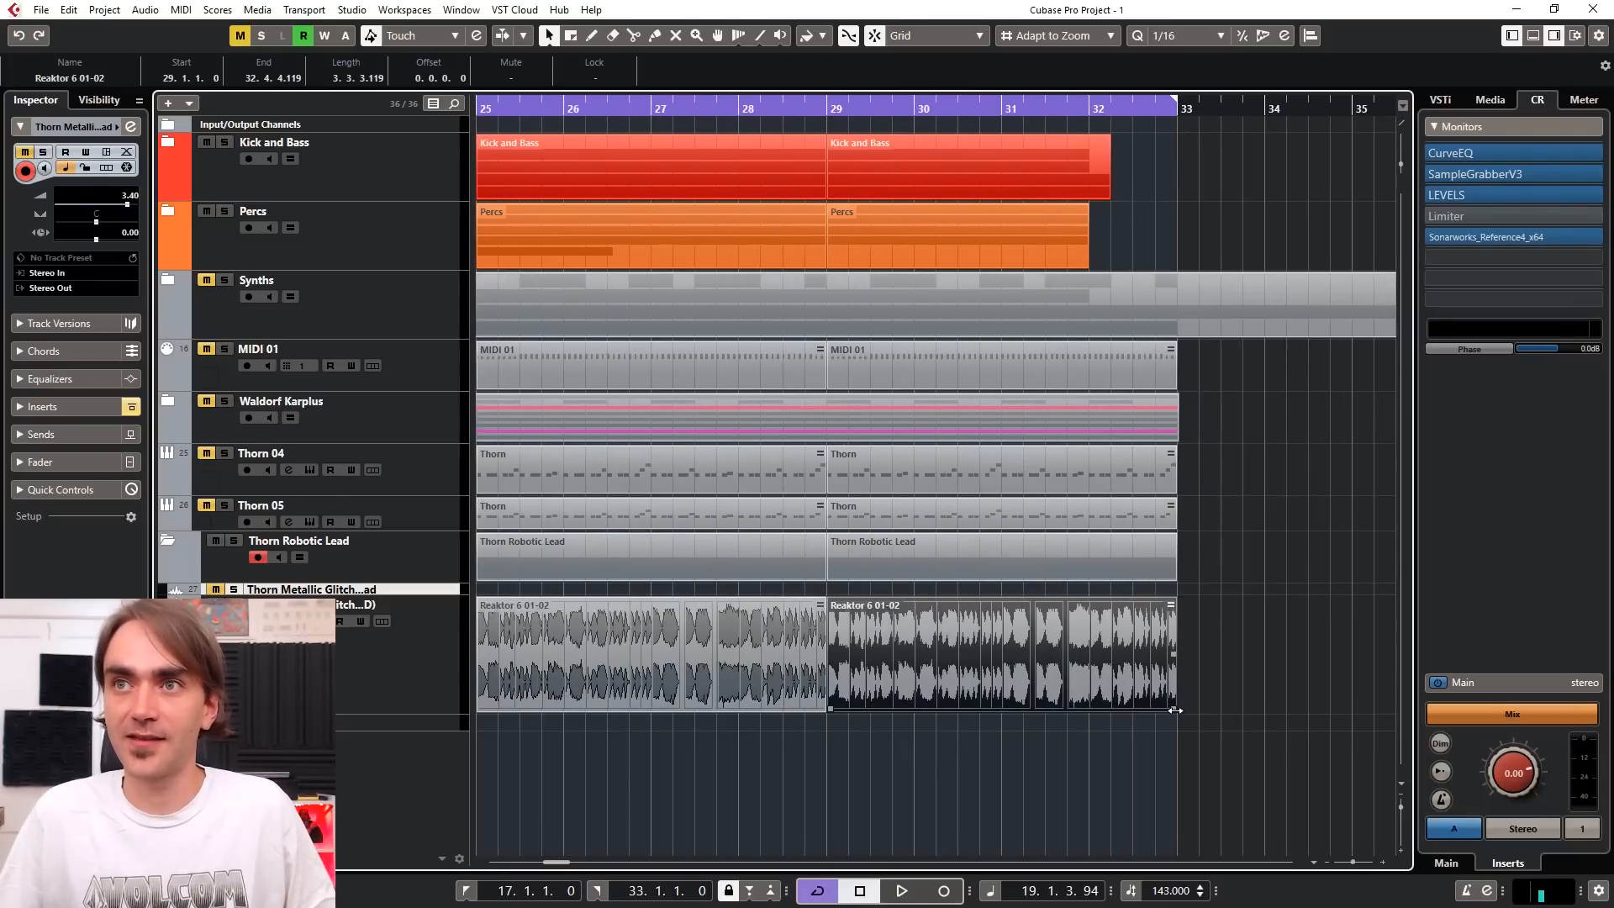
{"action": "left_click_drag", "start_coordinate": [1169, 705], "coordinate": [1097, 717]}
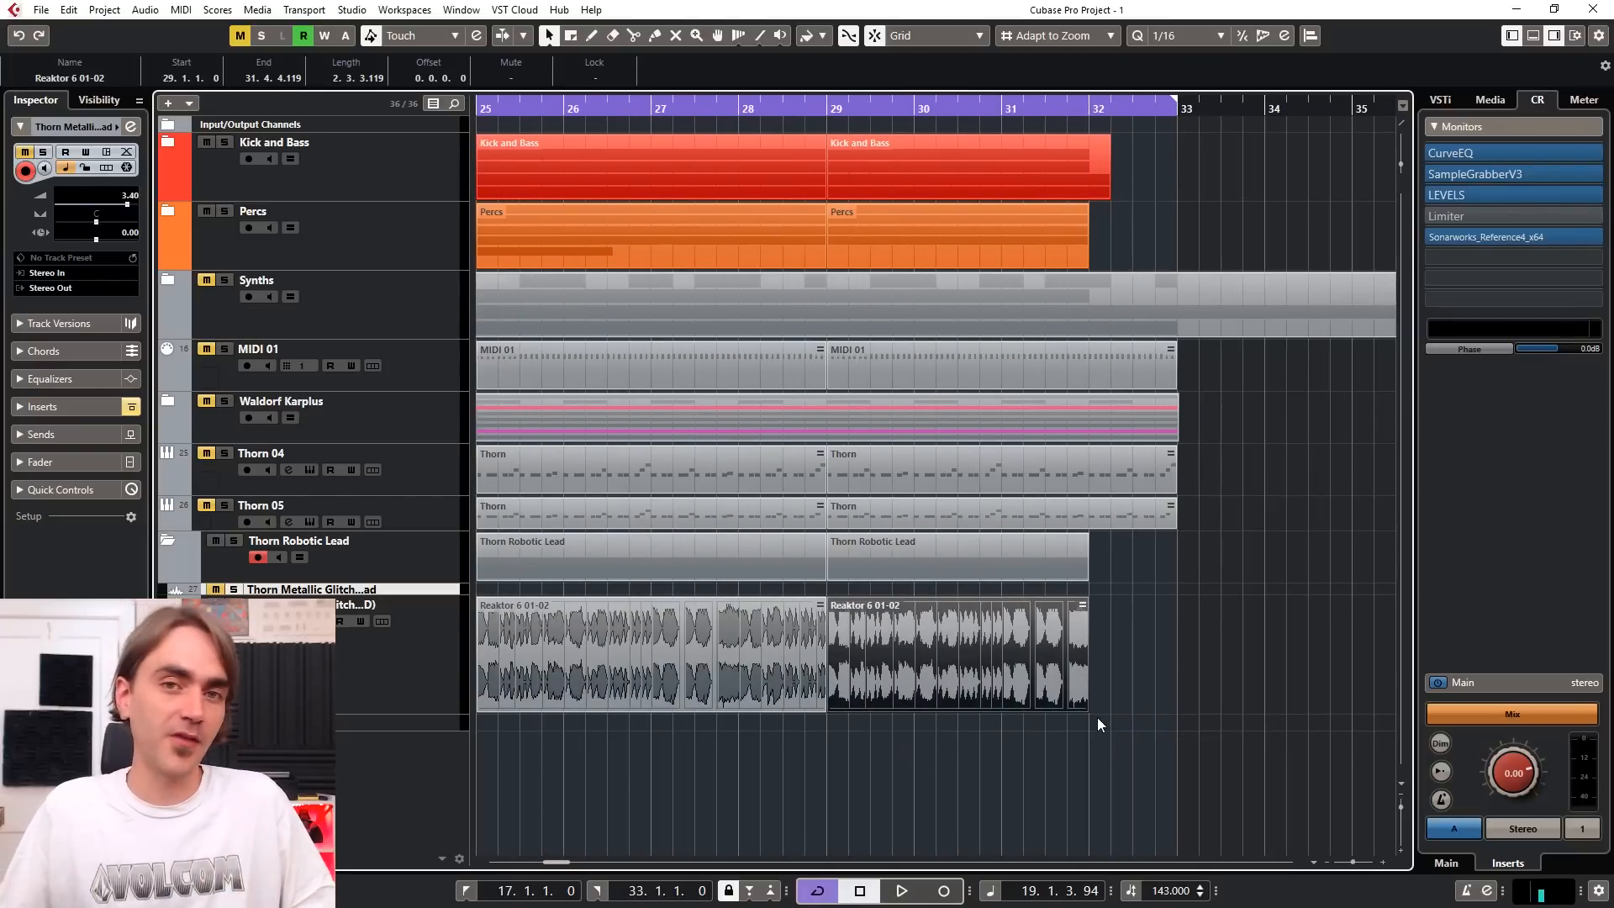
Step: Increase the height of the original Thorn Metallic Glitch Lead track and duplicate the track
{"action": "scroll", "coordinate": [1097, 717], "scroll_direction": "down", "scroll_amount": 2}
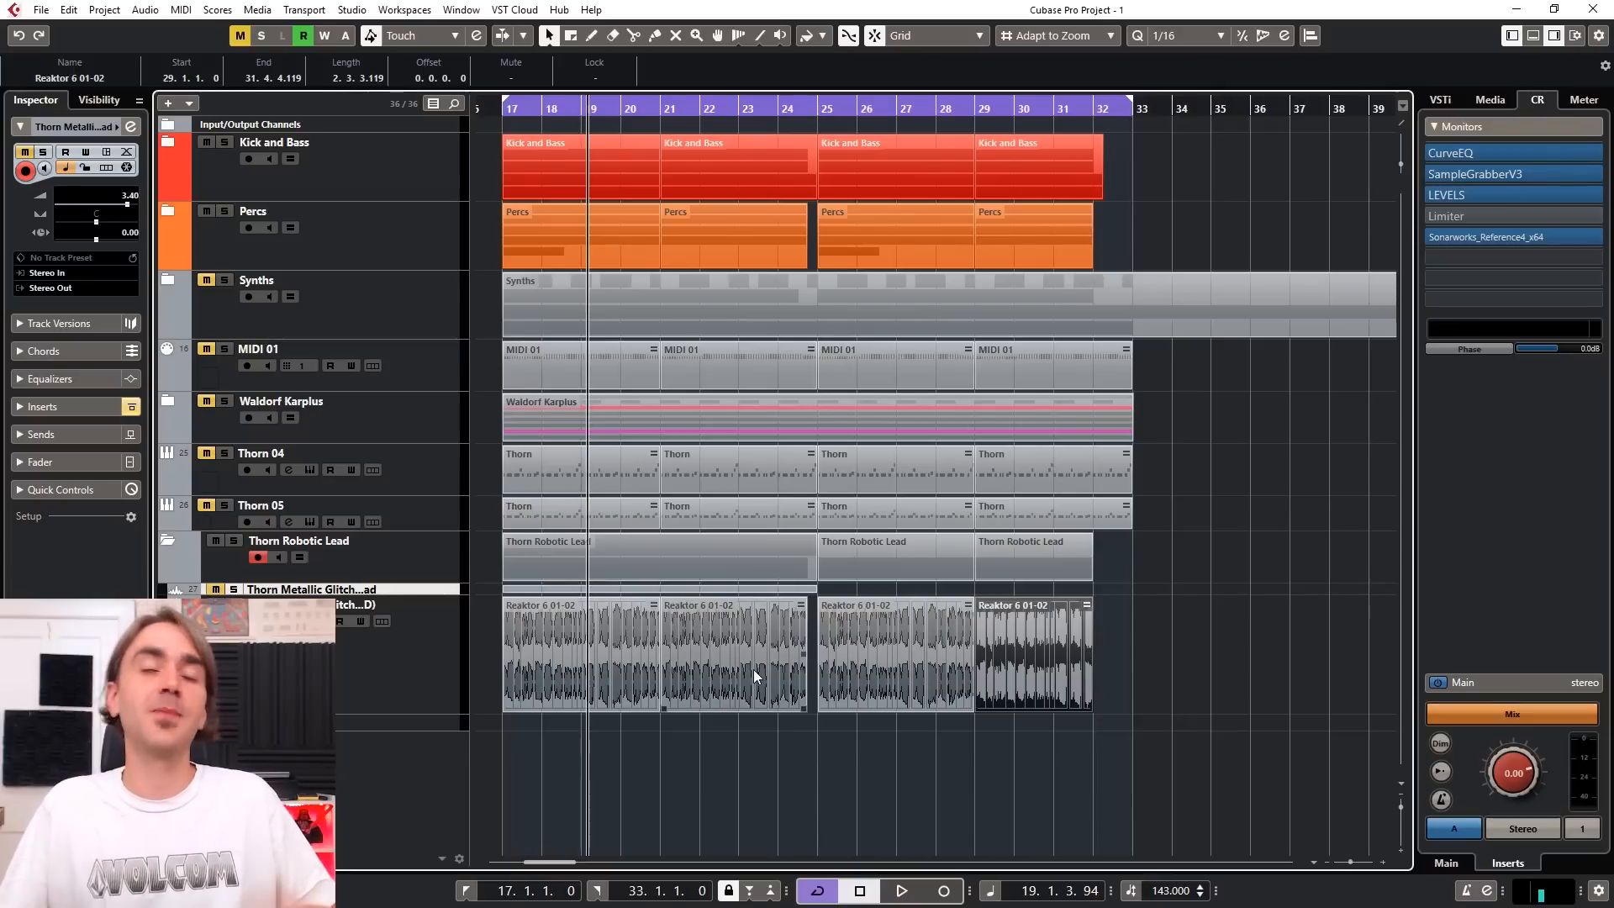
{"action": "scroll", "coordinate": [753, 669], "scroll_direction": "down", "scroll_amount": 1}
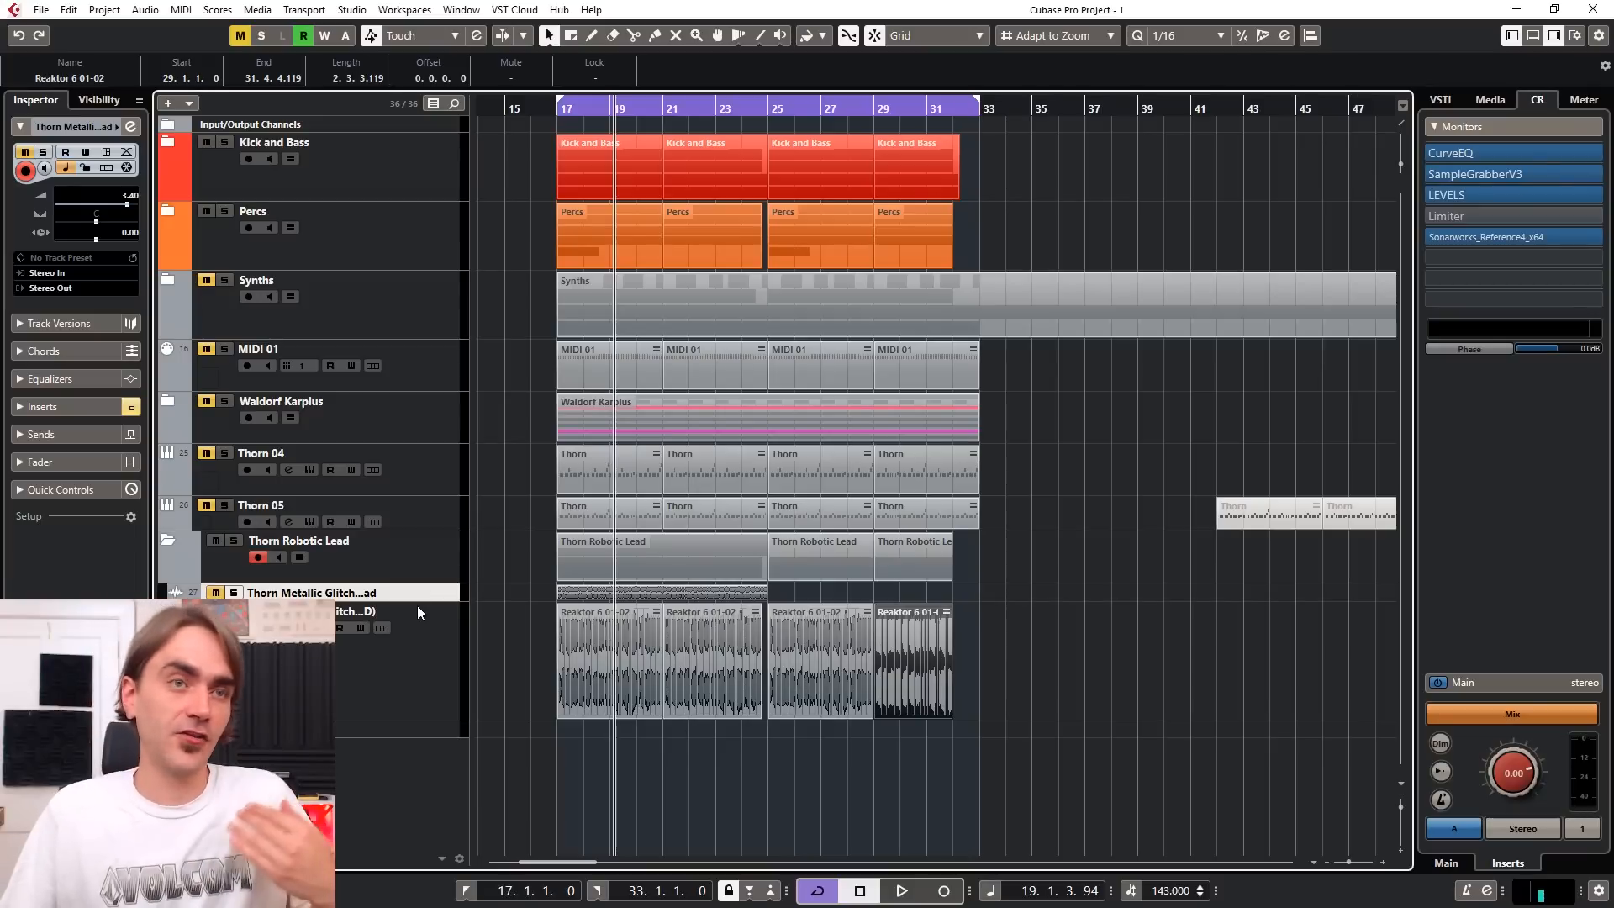
{"action": "scroll", "coordinate": [726, 622], "scroll_direction": "left", "scroll_amount": 2}
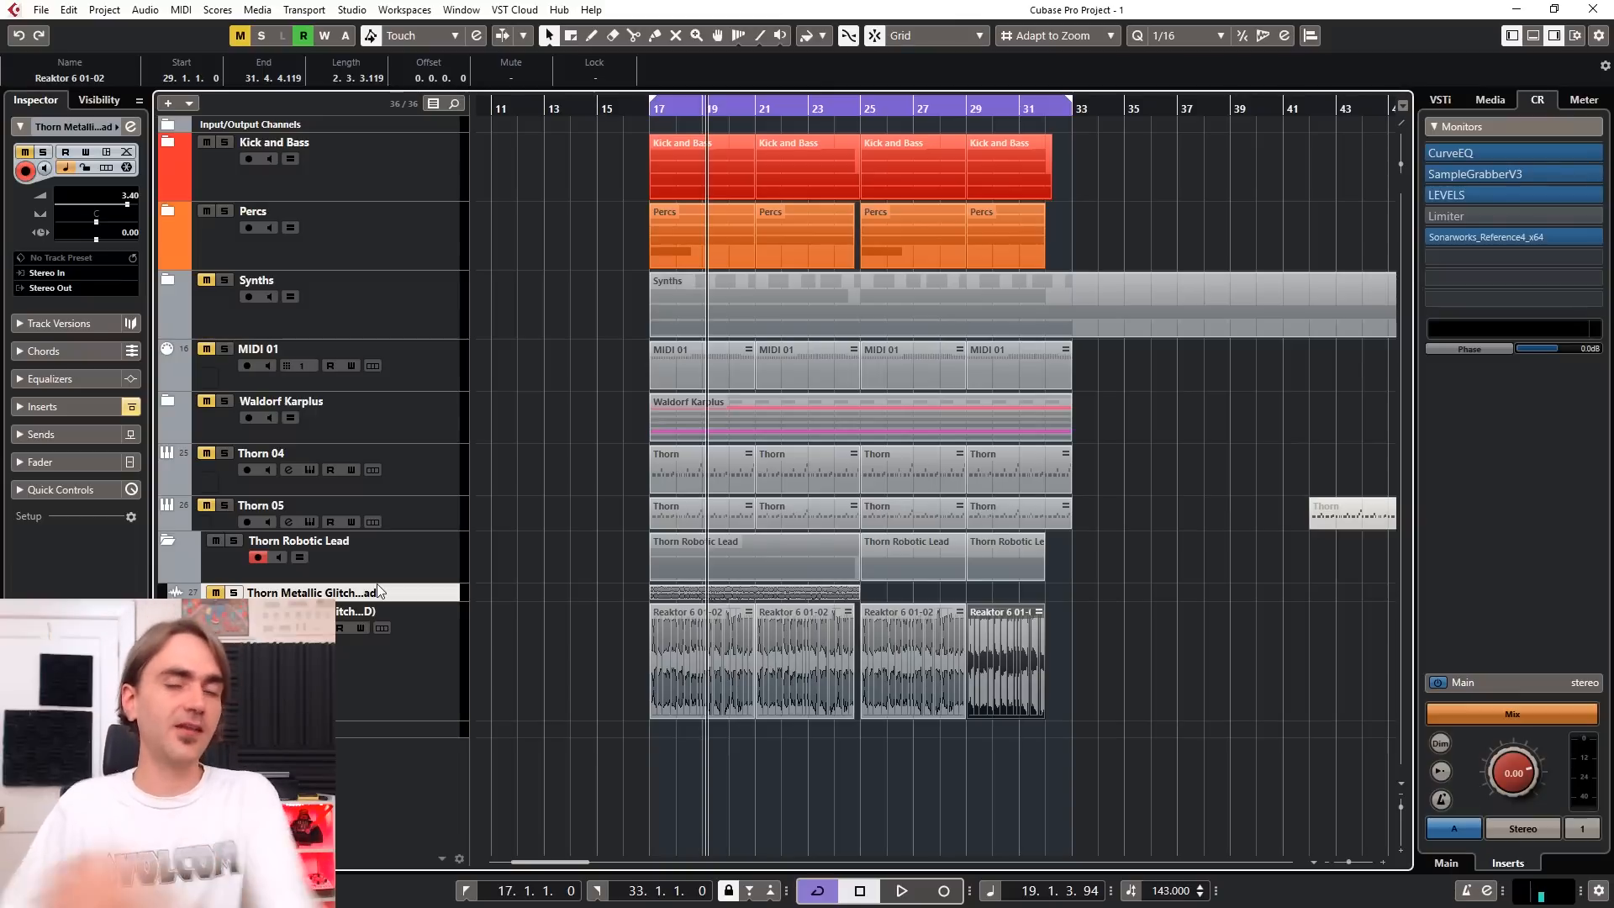
{"action": "left_click", "coordinate": [386, 642]}
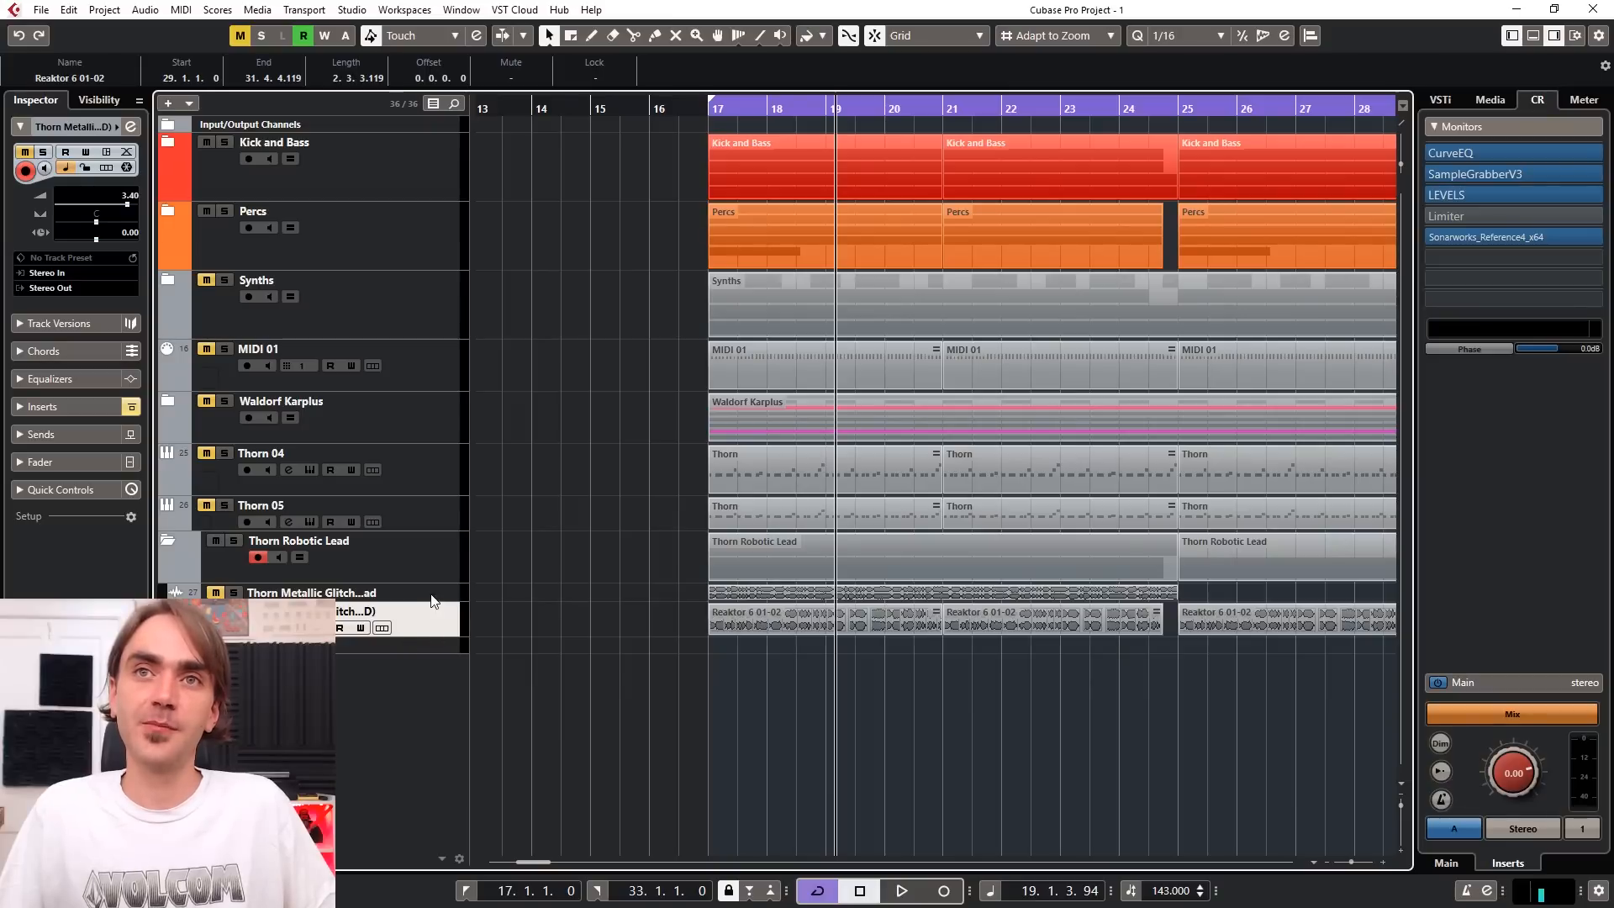
{"action": "left_click", "coordinate": [431, 598]}
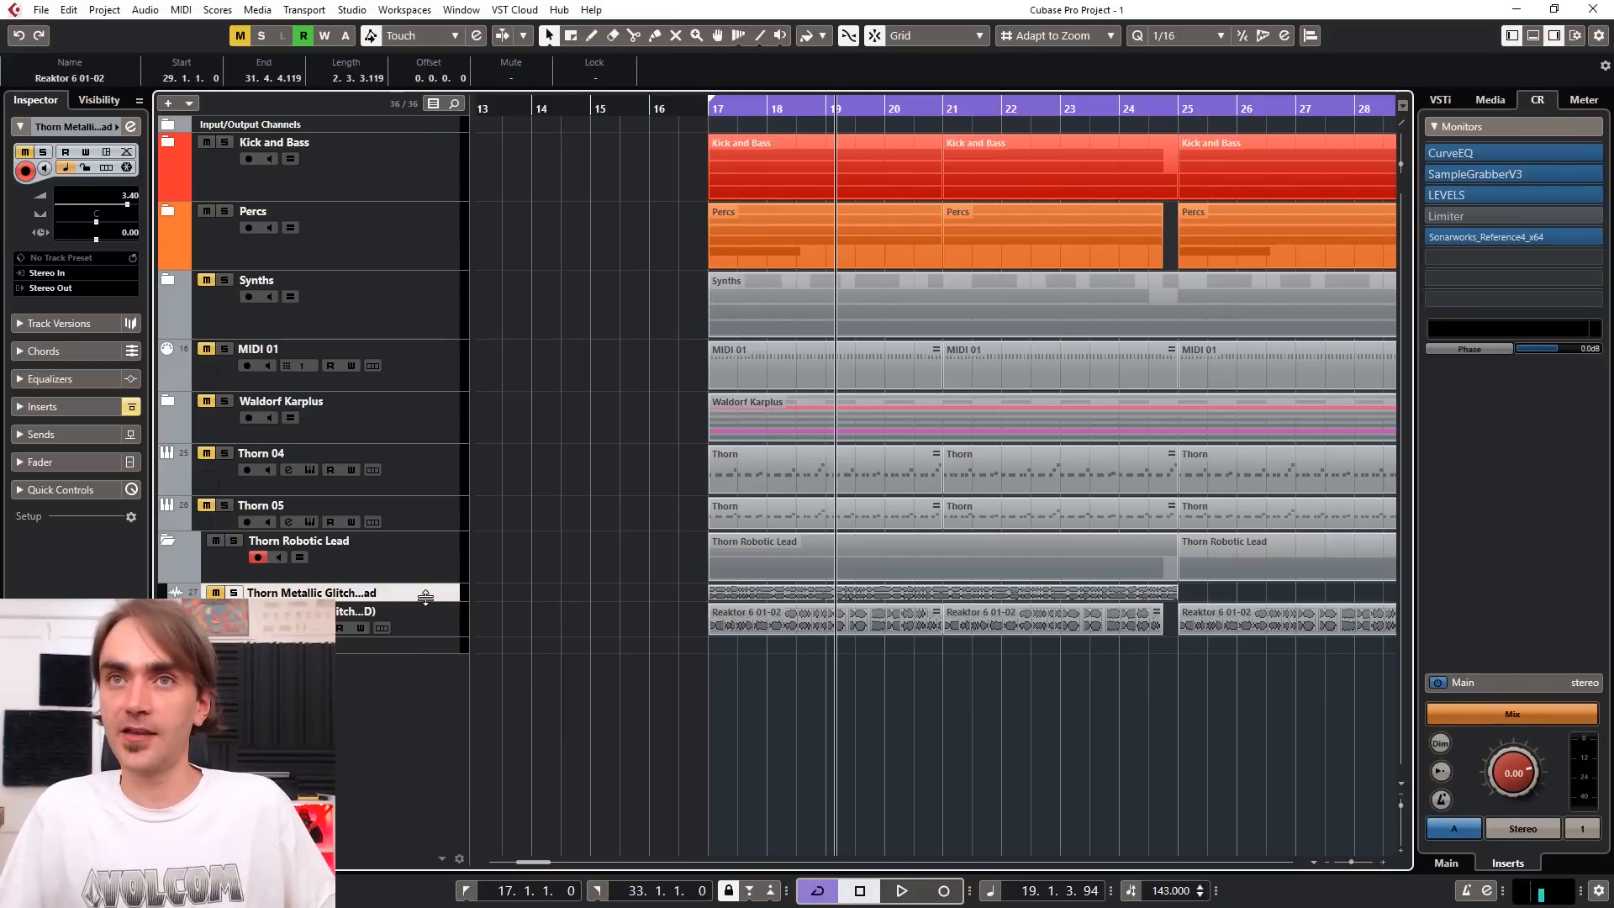
{"action": "left_click_drag", "start_coordinate": [426, 597], "coordinate": [418, 670]}
{"action": "right_click", "coordinate": [440, 640]}
{"action": "key", "text": "Escape"}
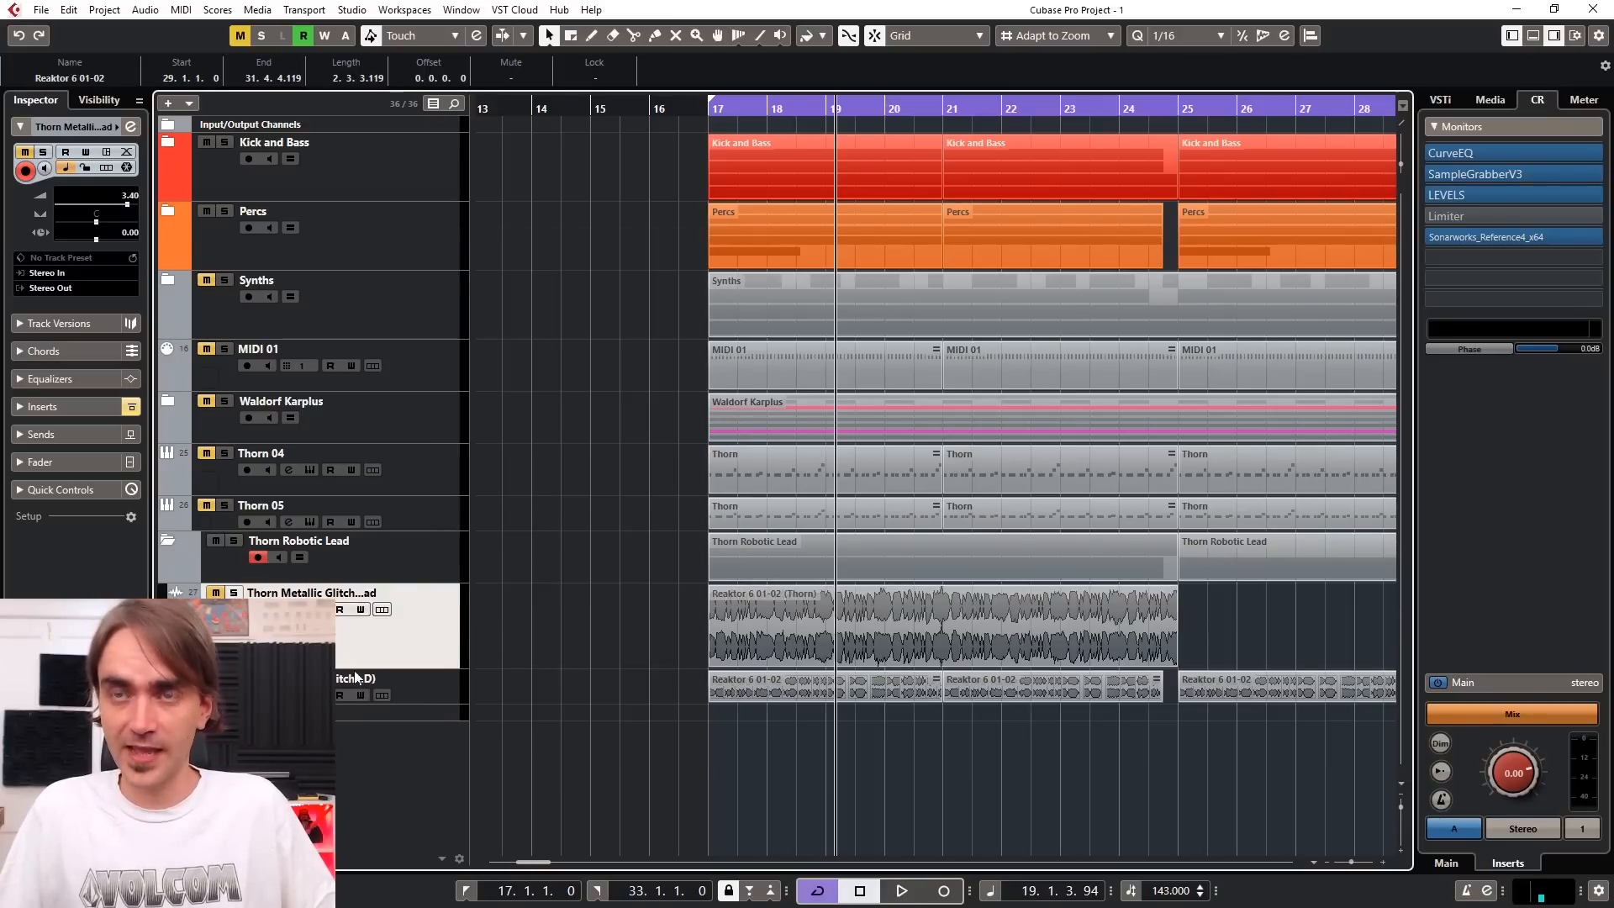
{"action": "key", "text": "ctrl+shift+d"}
Step: Open the duplicated Thorn event in the Sample Editor and create slices from its hitpoints
{"action": "left_click", "coordinate": [764, 715]}
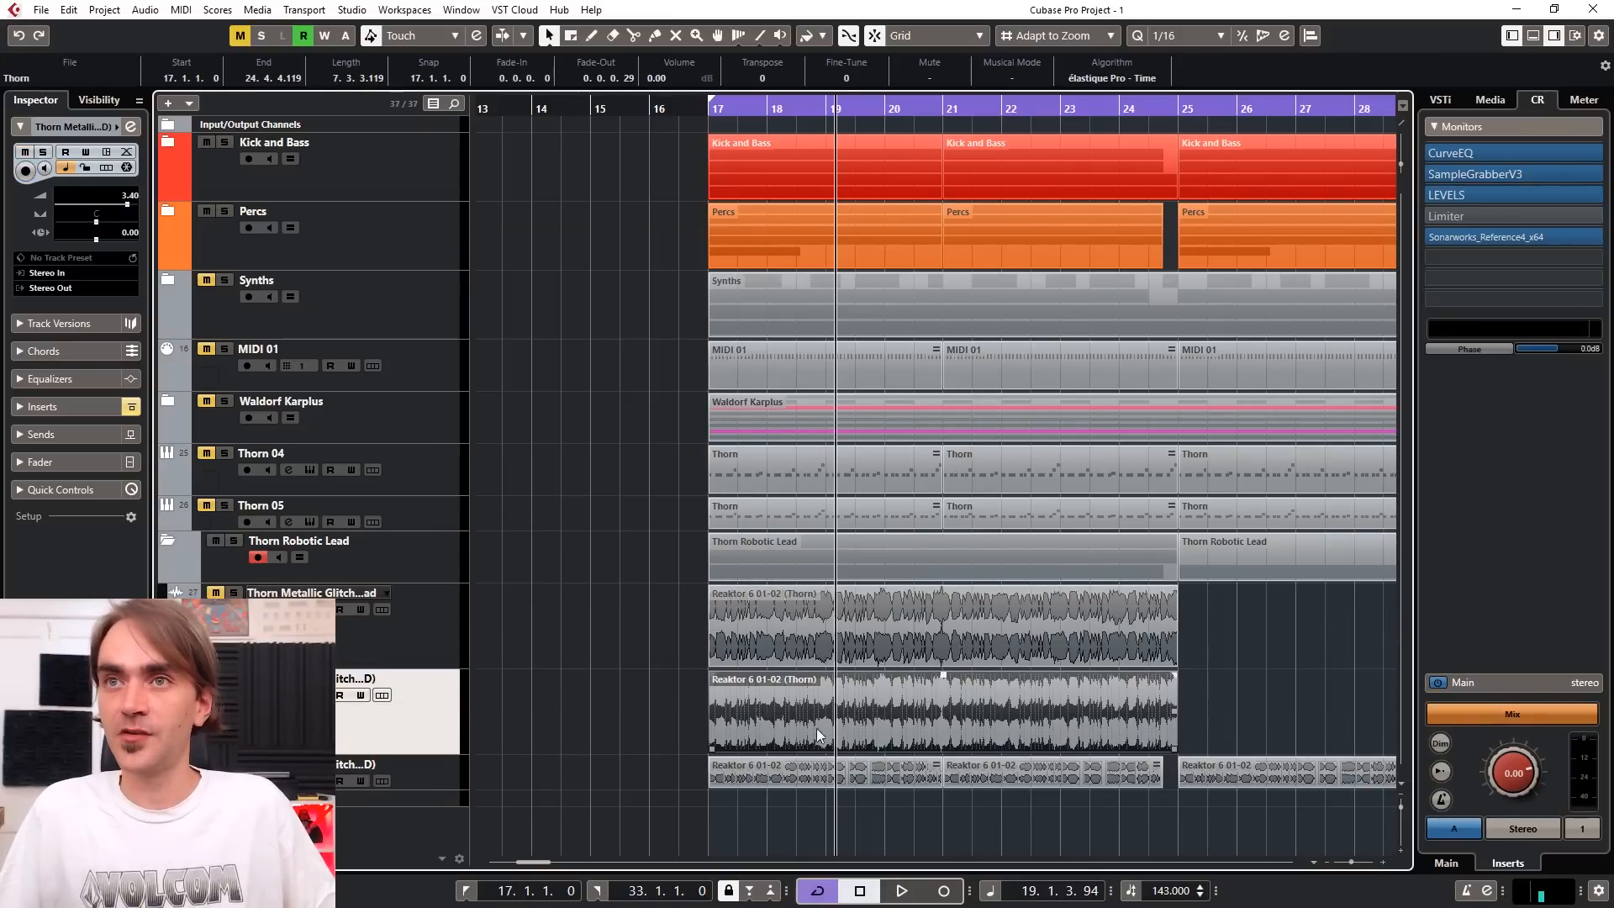
{"action": "scroll", "coordinate": [684, 684], "scroll_direction": "up", "scroll_amount": 5}
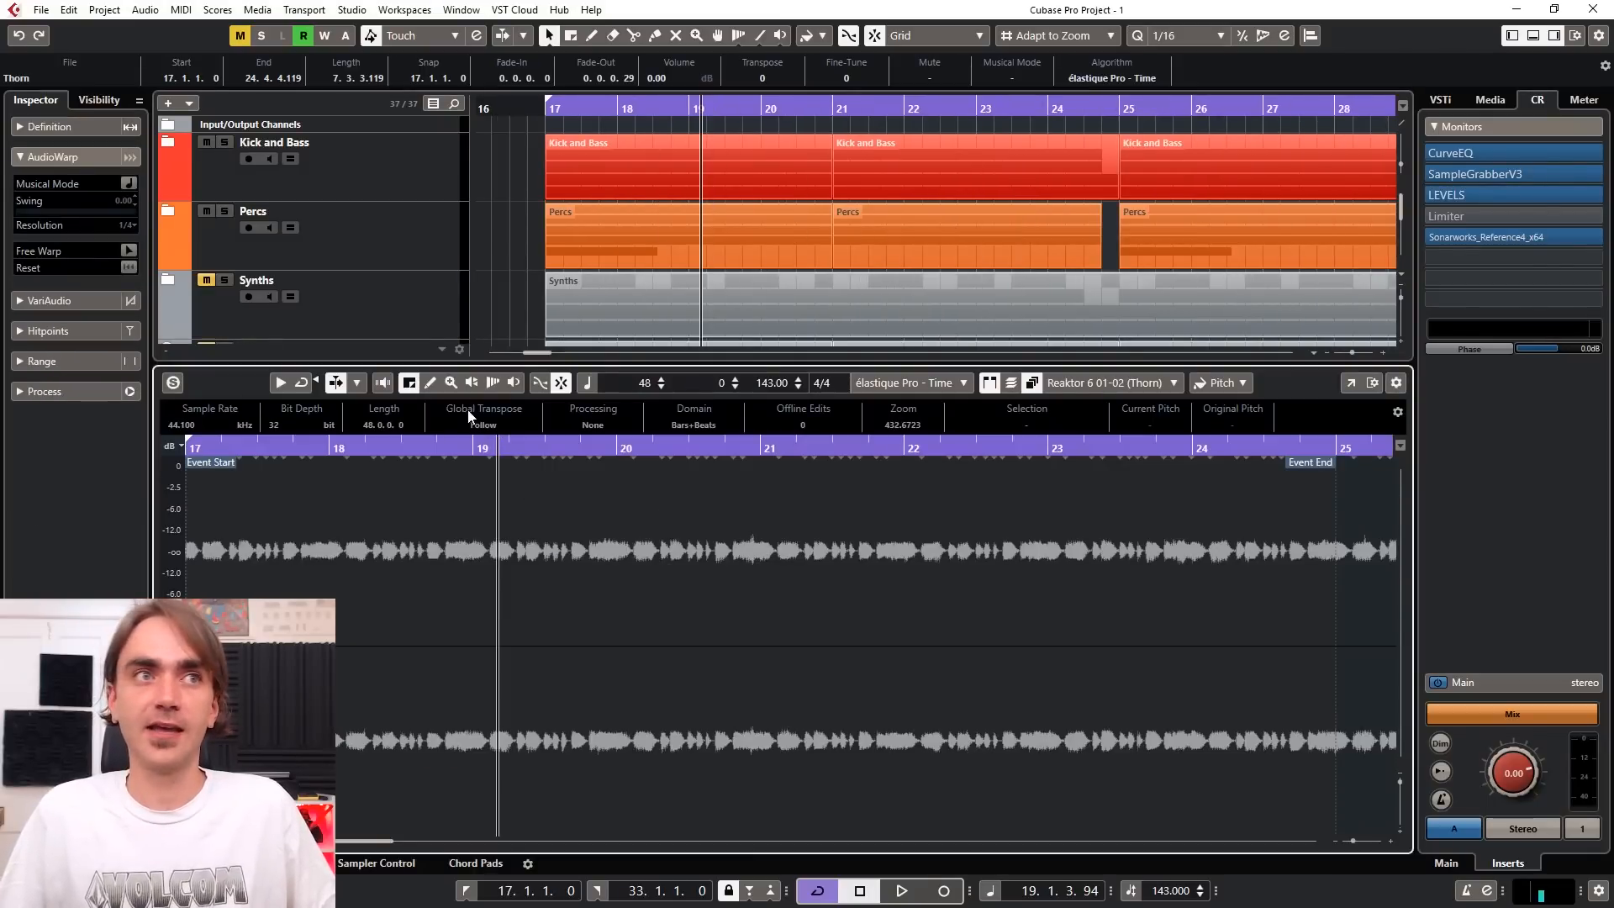
{"action": "left_click", "coordinate": [22, 332]}
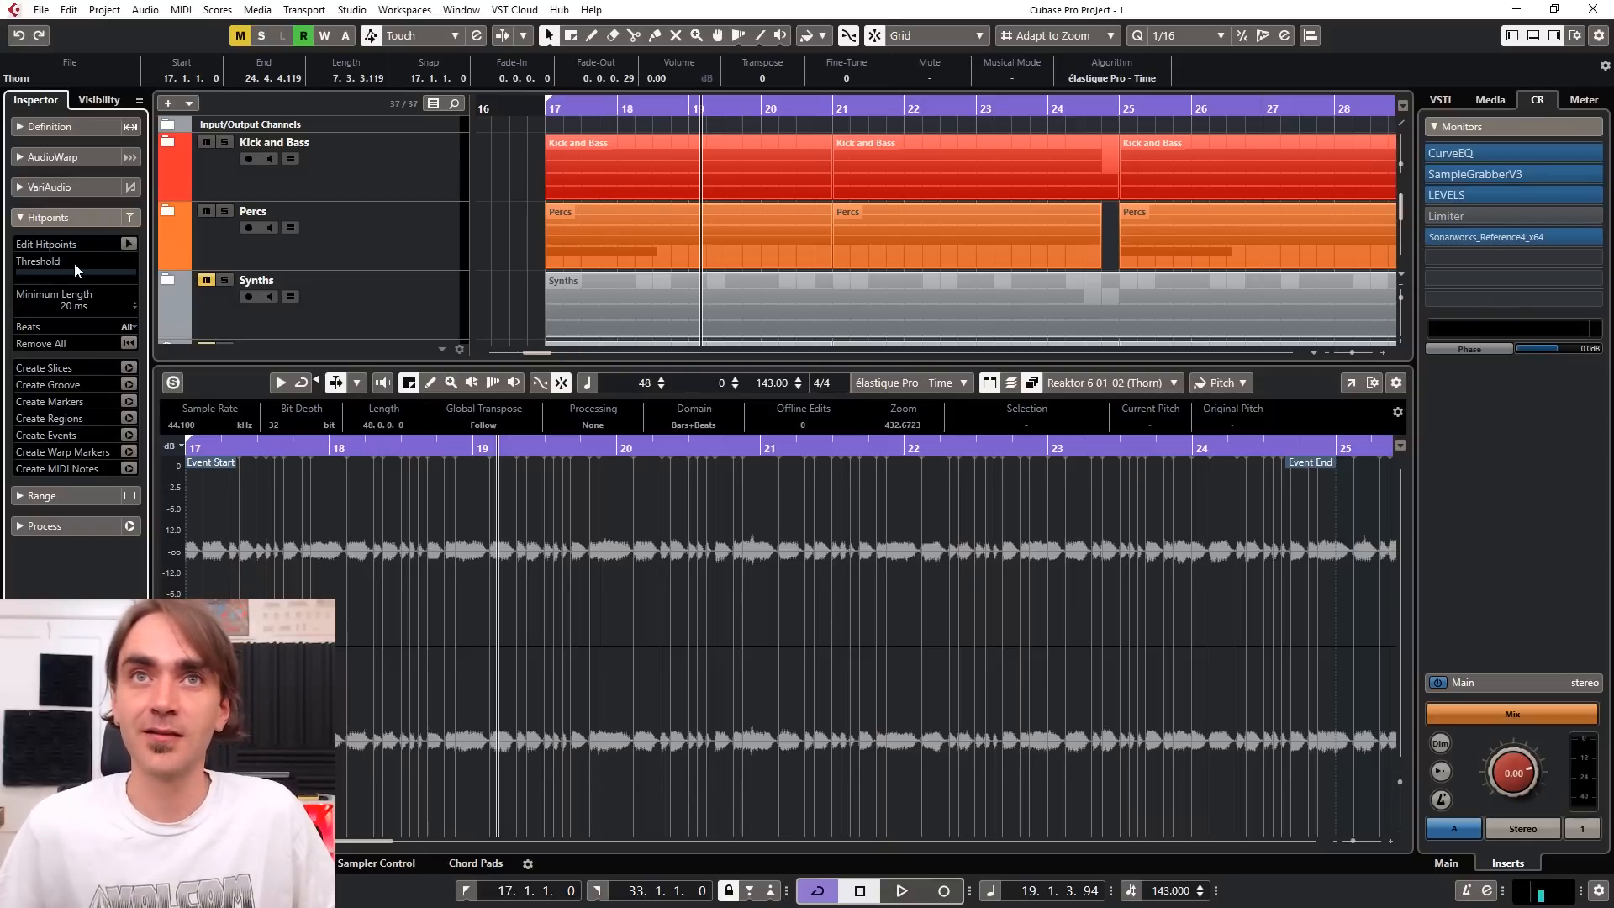
{"action": "left_click", "coordinate": [127, 370]}
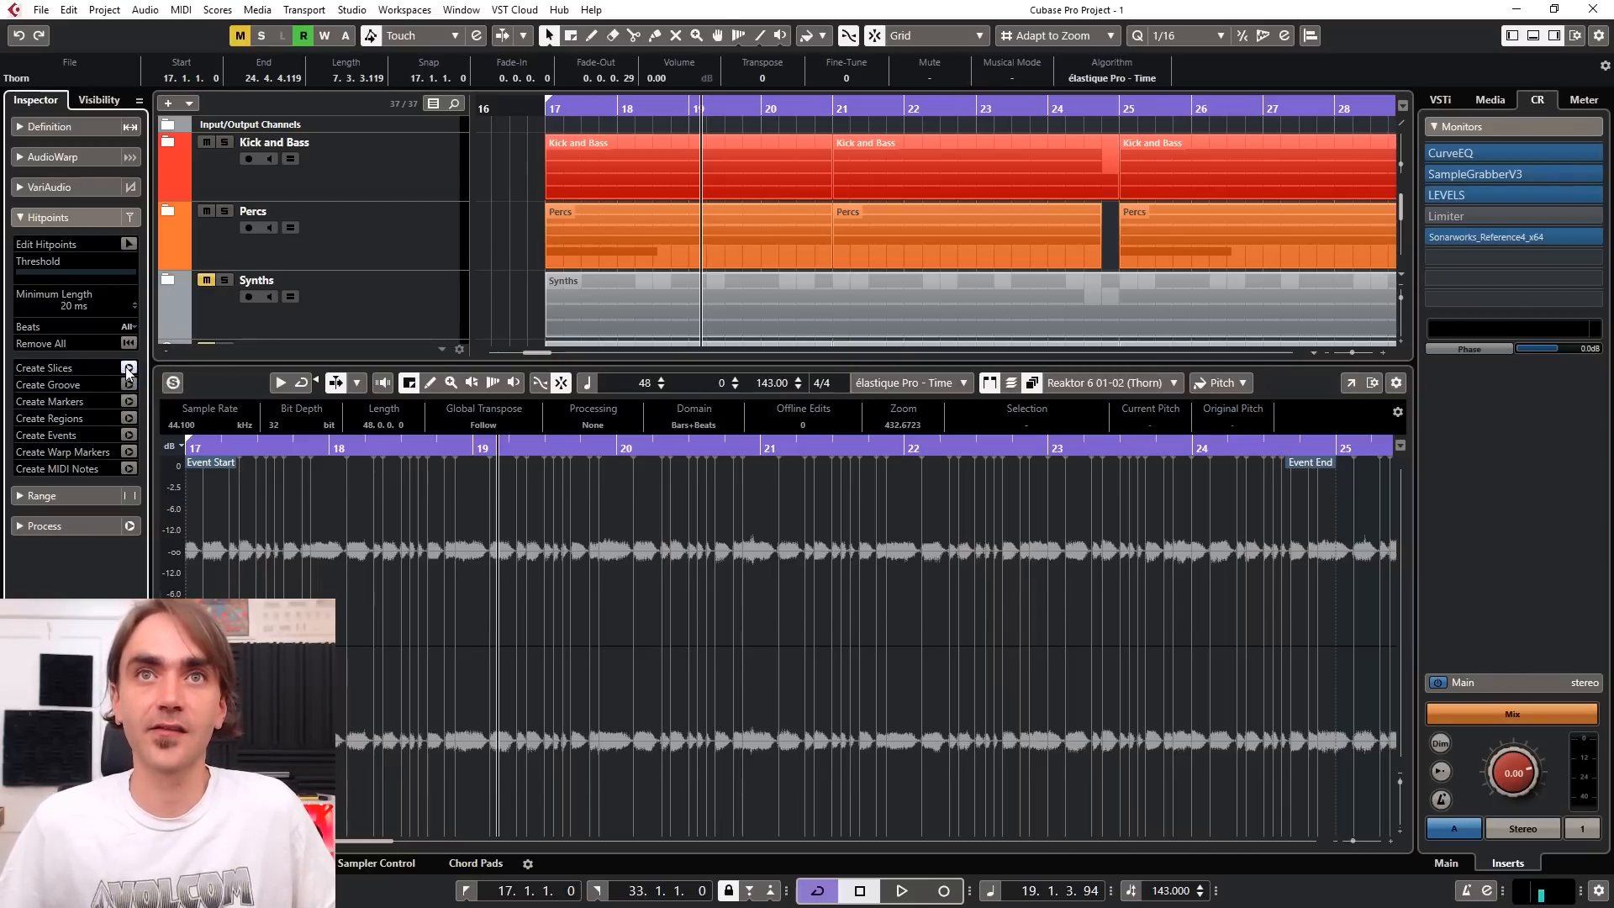
{"action": "scroll", "coordinate": [626, 634], "scroll_direction": "up", "scroll_amount": 4}
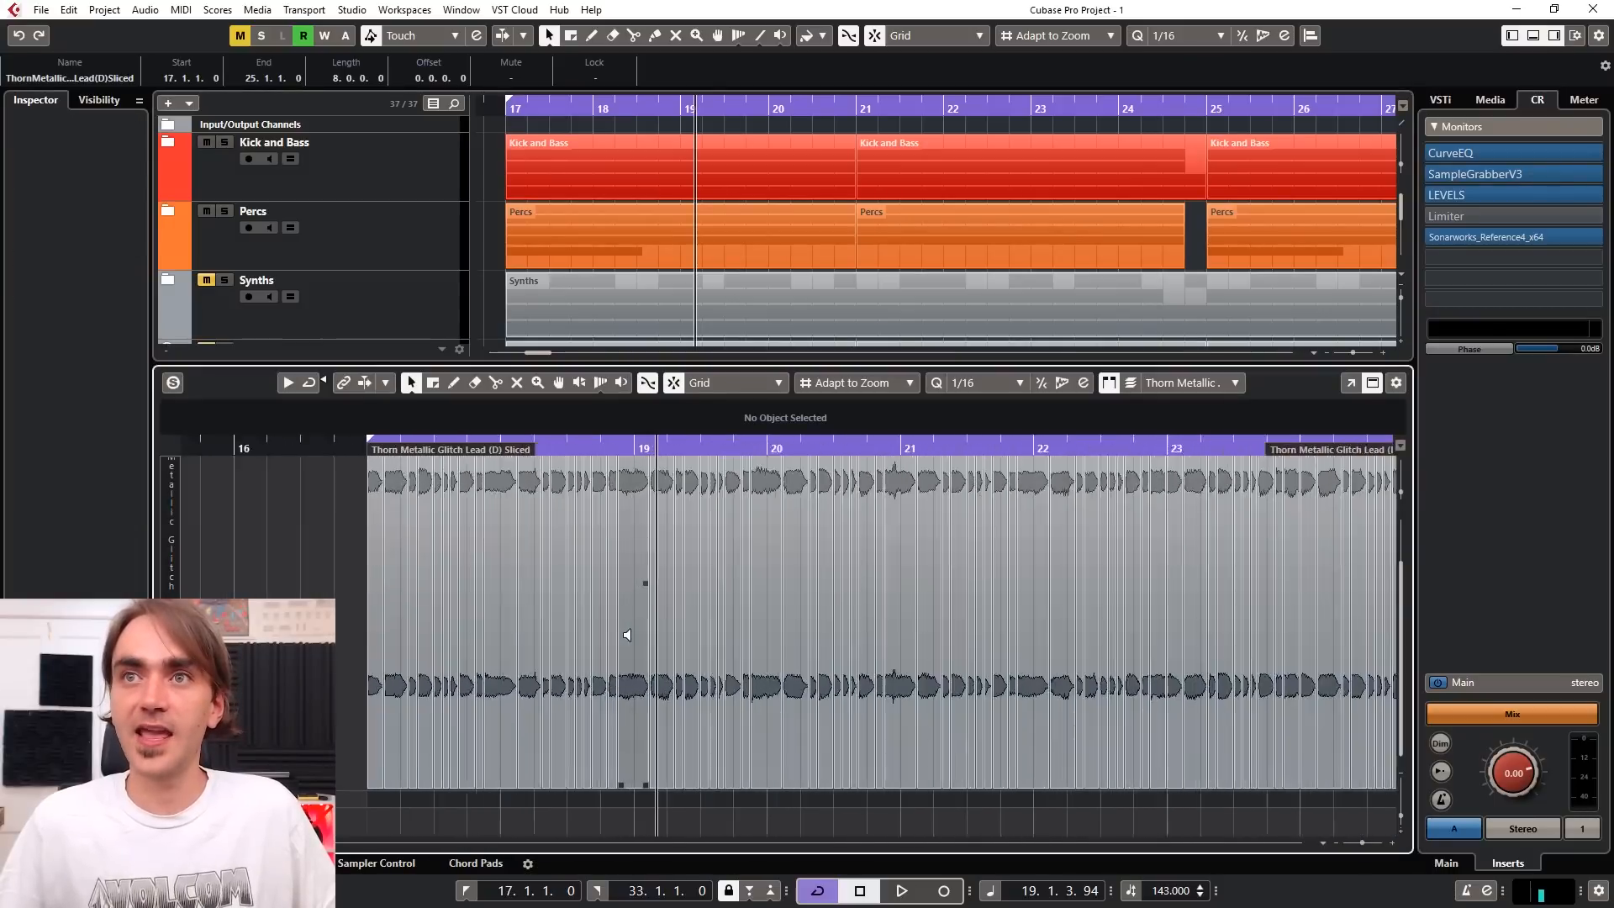
{"action": "scroll", "coordinate": [620, 668], "scroll_direction": "left", "scroll_amount": 4}
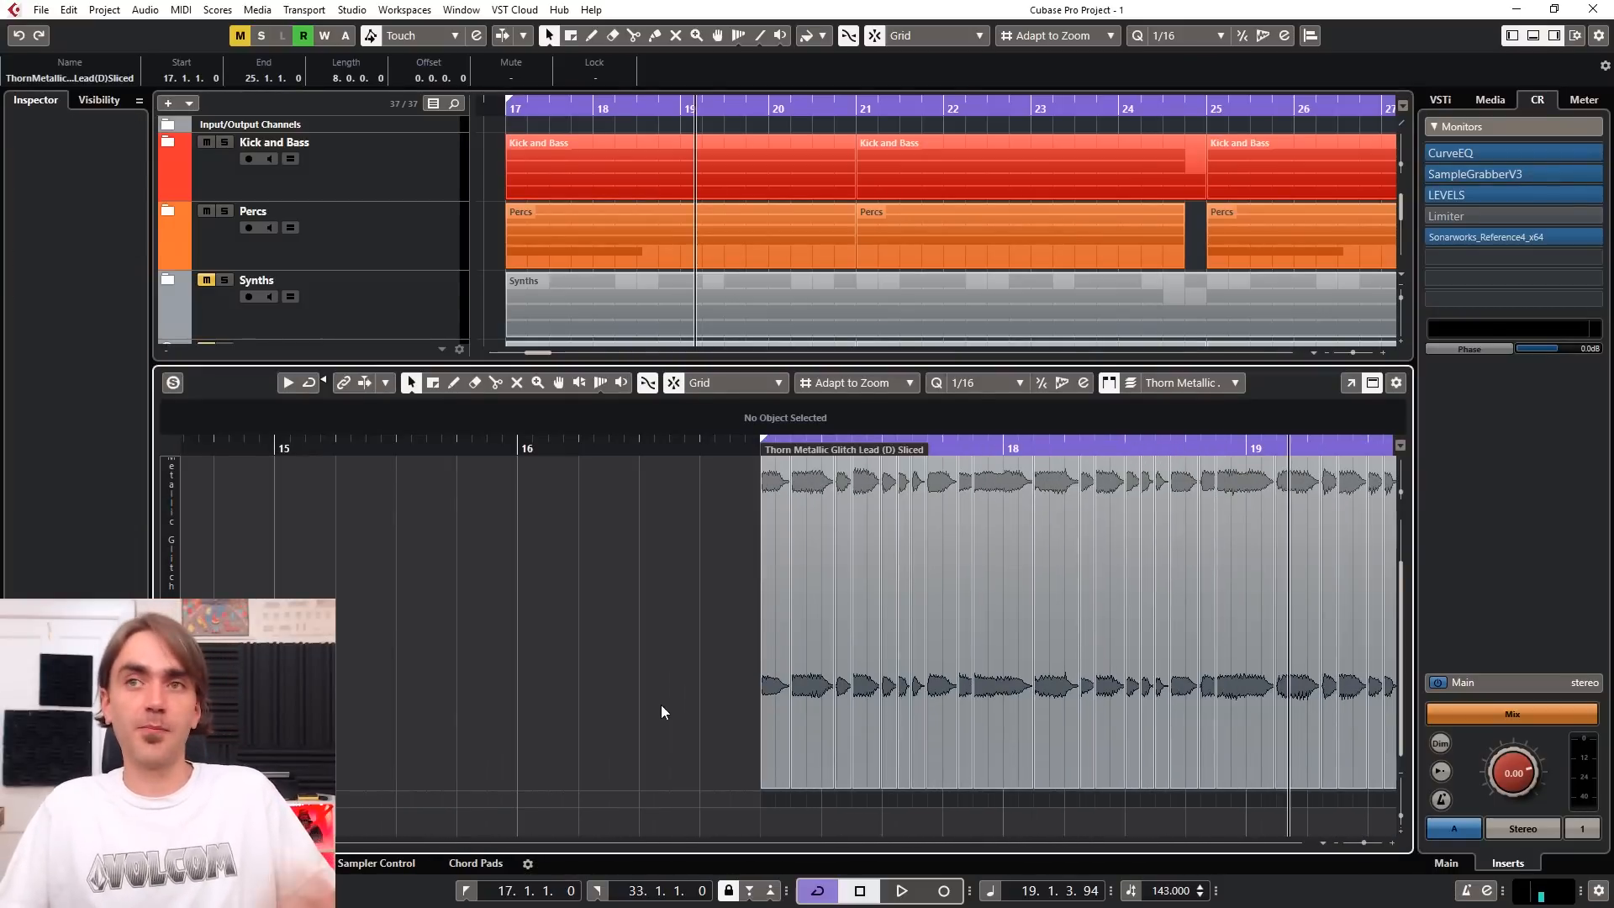
{"action": "scroll", "coordinate": [701, 669], "scroll_direction": "right", "scroll_amount": 4}
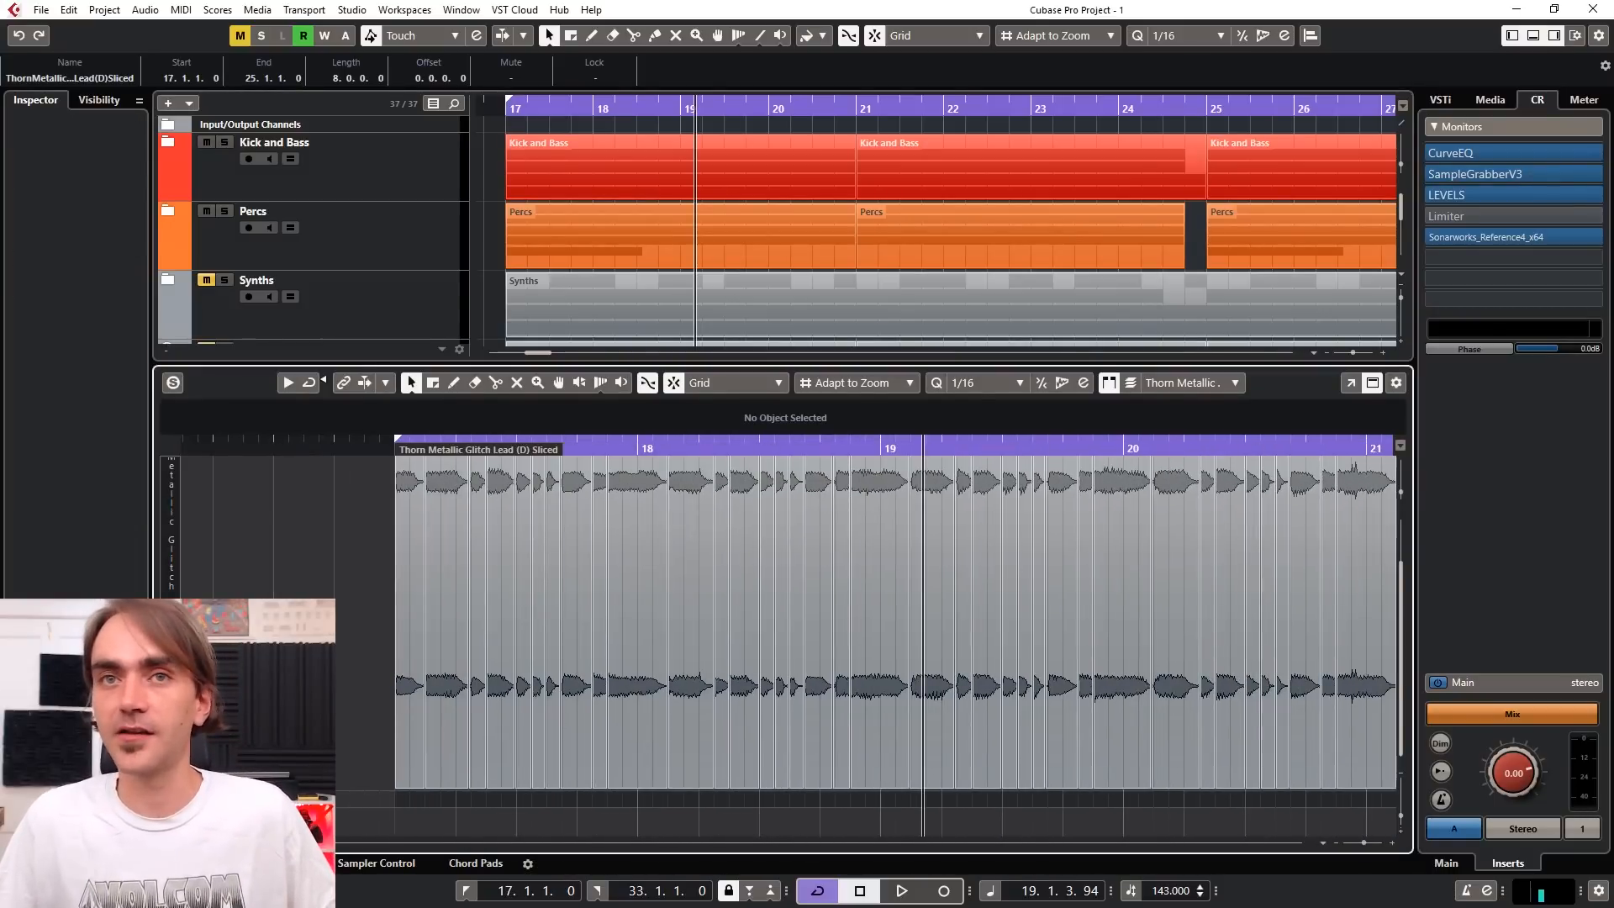
Step: Close the slice editor and set the right locator to bar 21
{"action": "key", "text": "Return"}
{"action": "scroll", "coordinate": [923, 664], "scroll_direction": "down", "scroll_amount": 3}
{"action": "scroll", "coordinate": [921, 666], "scroll_direction": "up", "scroll_amount": 4}
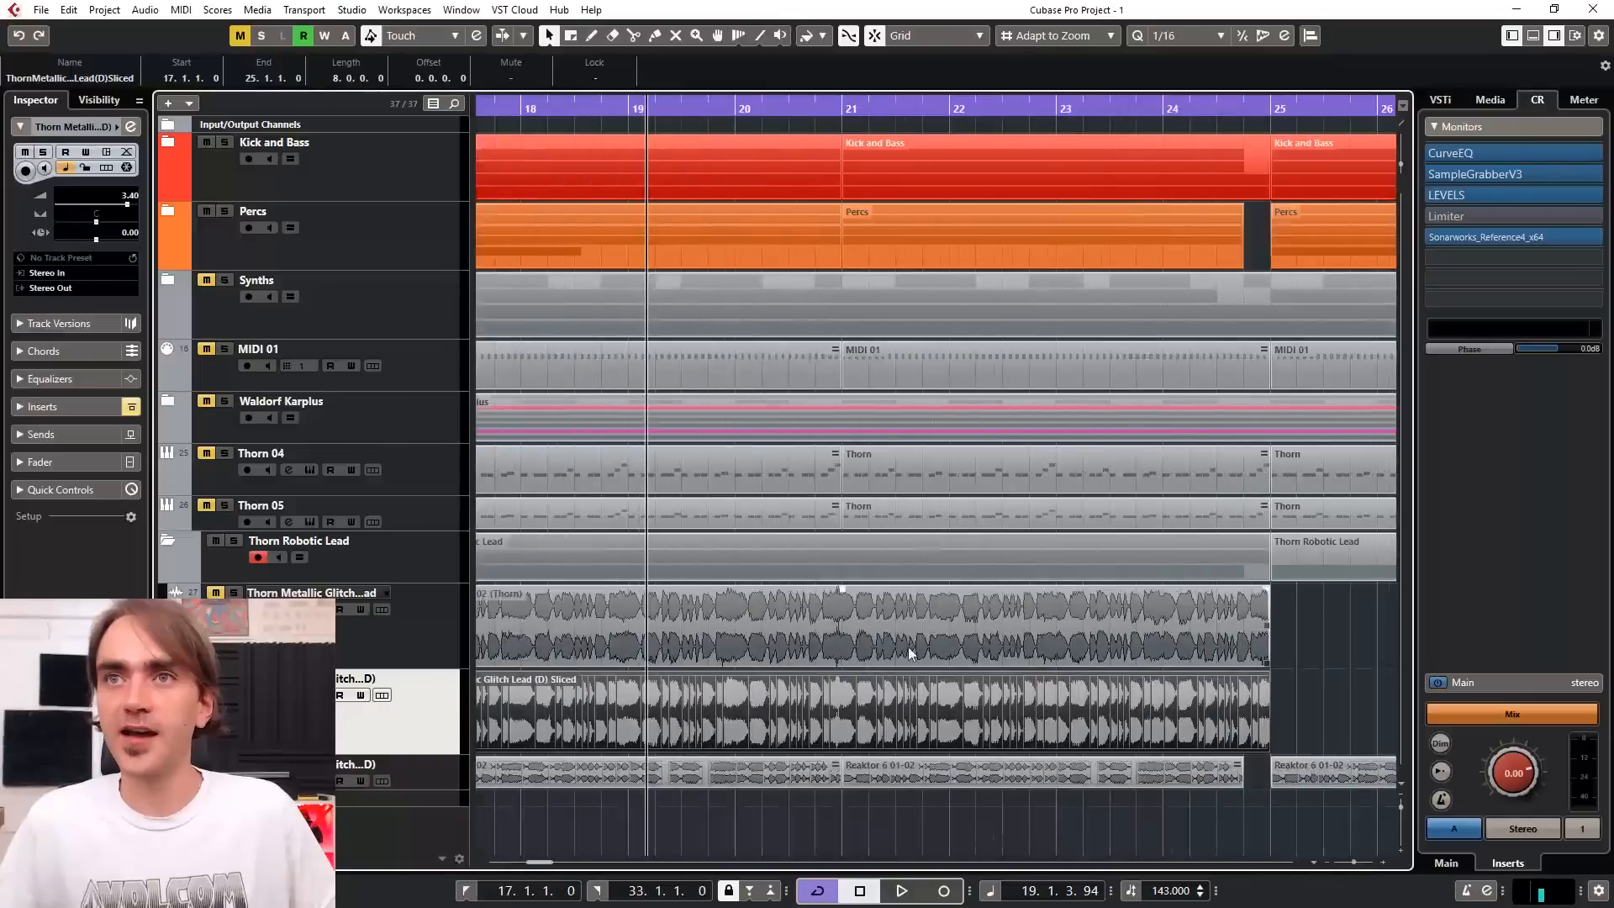
{"action": "scroll", "coordinate": [907, 622], "scroll_direction": "down", "scroll_amount": 2}
{"action": "scroll", "coordinate": [907, 404], "scroll_direction": "up", "scroll_amount": 3}
{"action": "left_click", "coordinate": [831, 106], "text": "alt"}
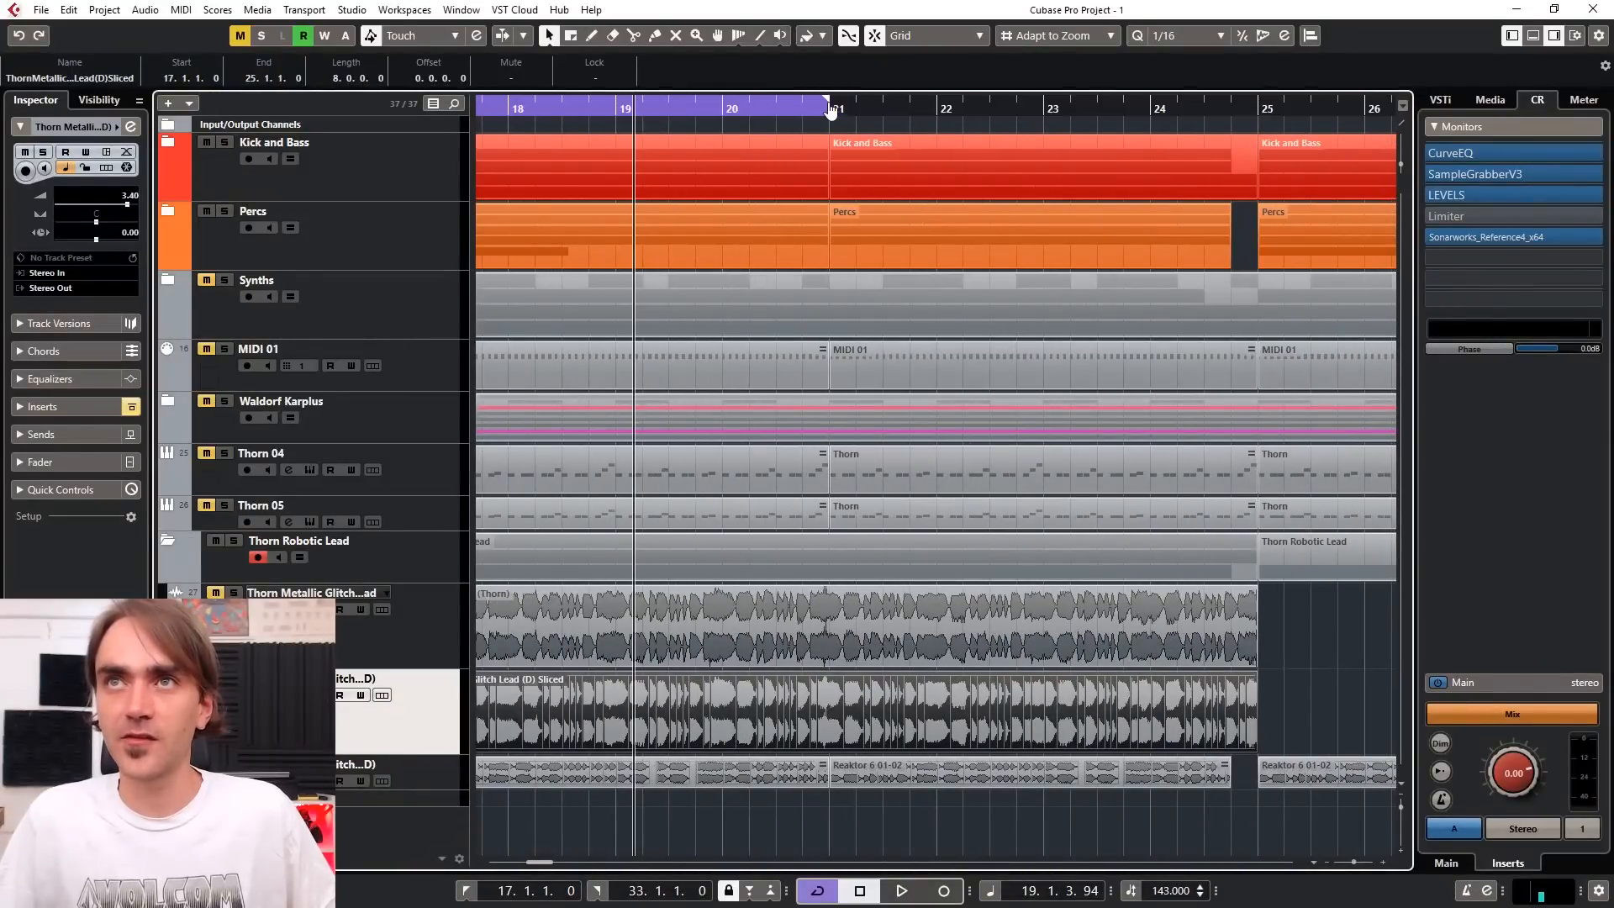
Step: Open the sliced part and replace the second slice of bar 17 with copies of the short slices near 17.3.2
{"action": "scroll", "coordinate": [902, 538], "scroll_direction": "left", "scroll_amount": 2}
{"action": "double_click", "coordinate": [724, 706]}
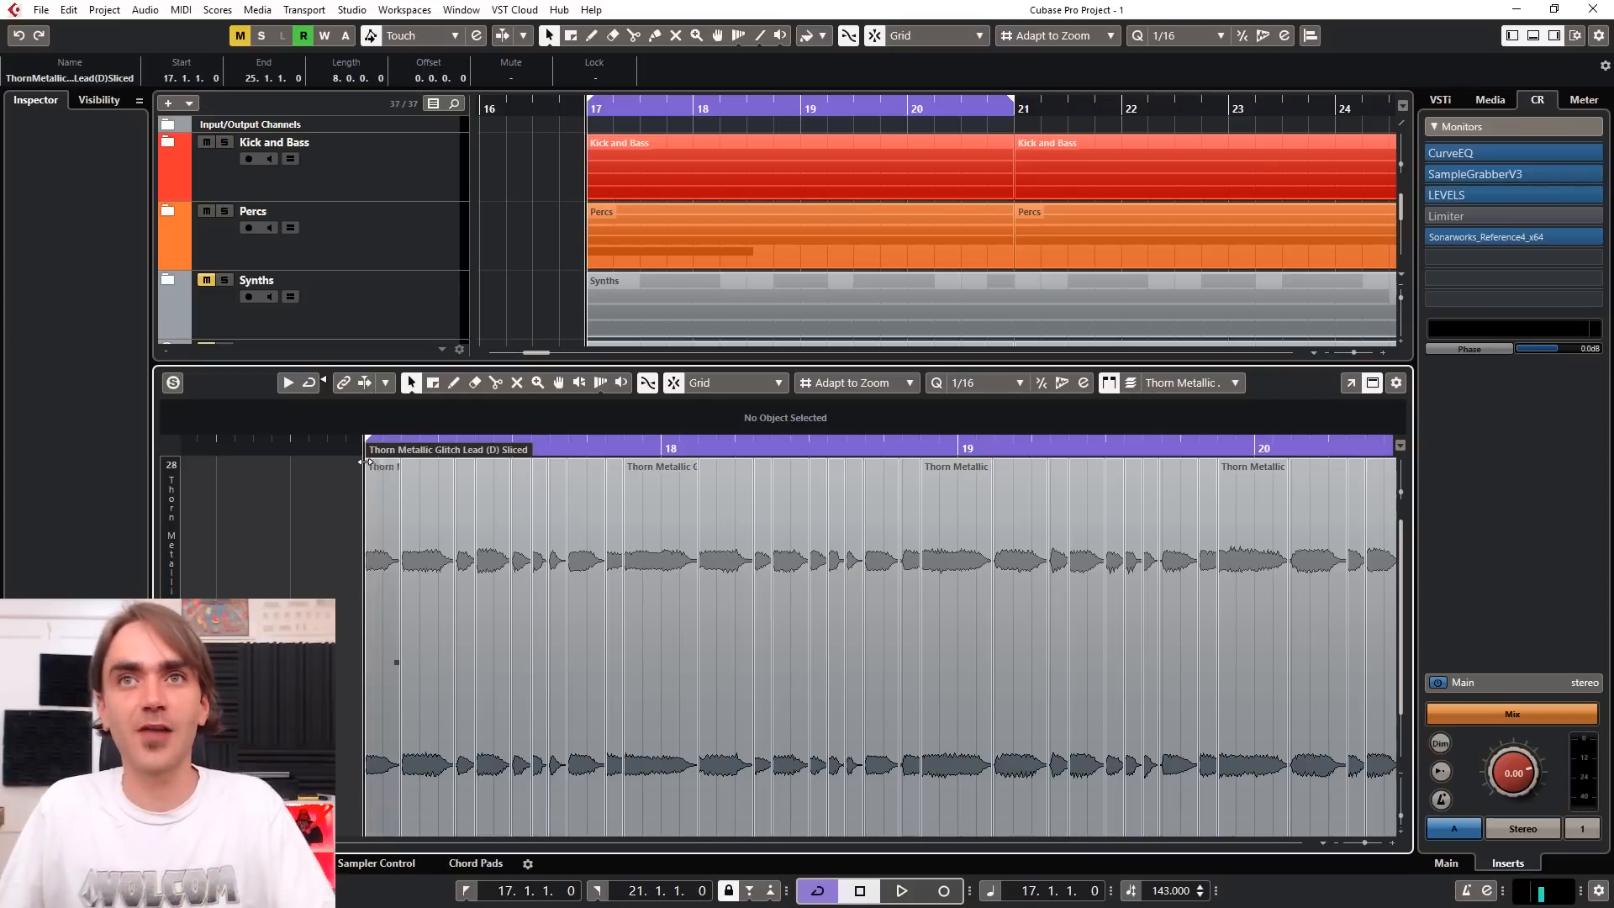
{"action": "left_click", "coordinate": [425, 586]}
{"action": "key", "text": "Delete"}
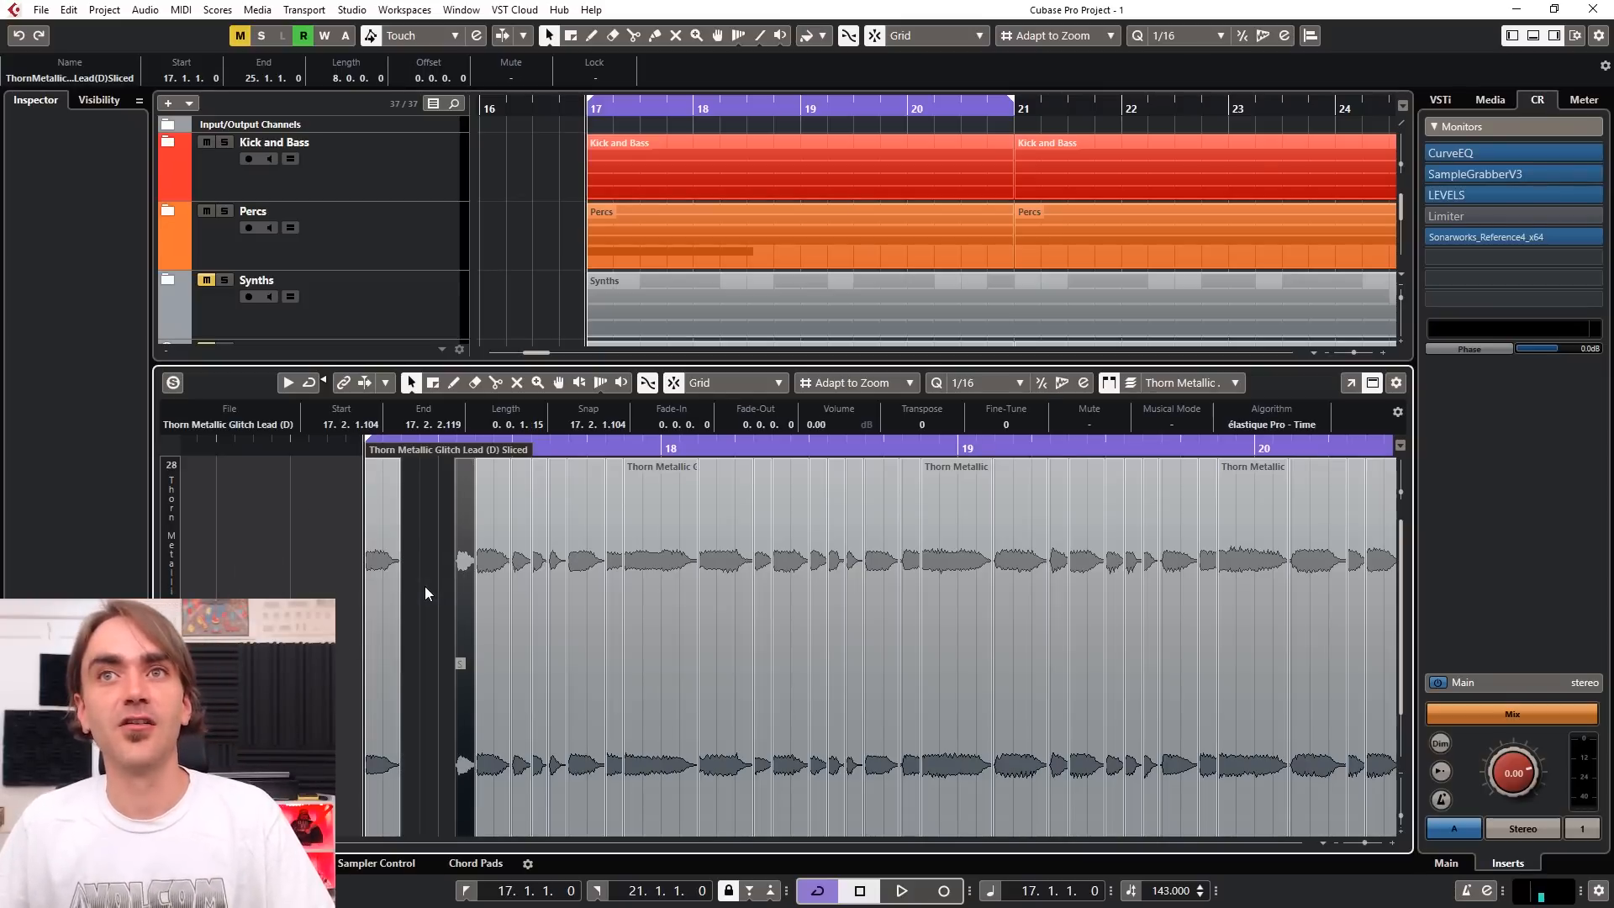
{"action": "left_click", "coordinate": [551, 588]}
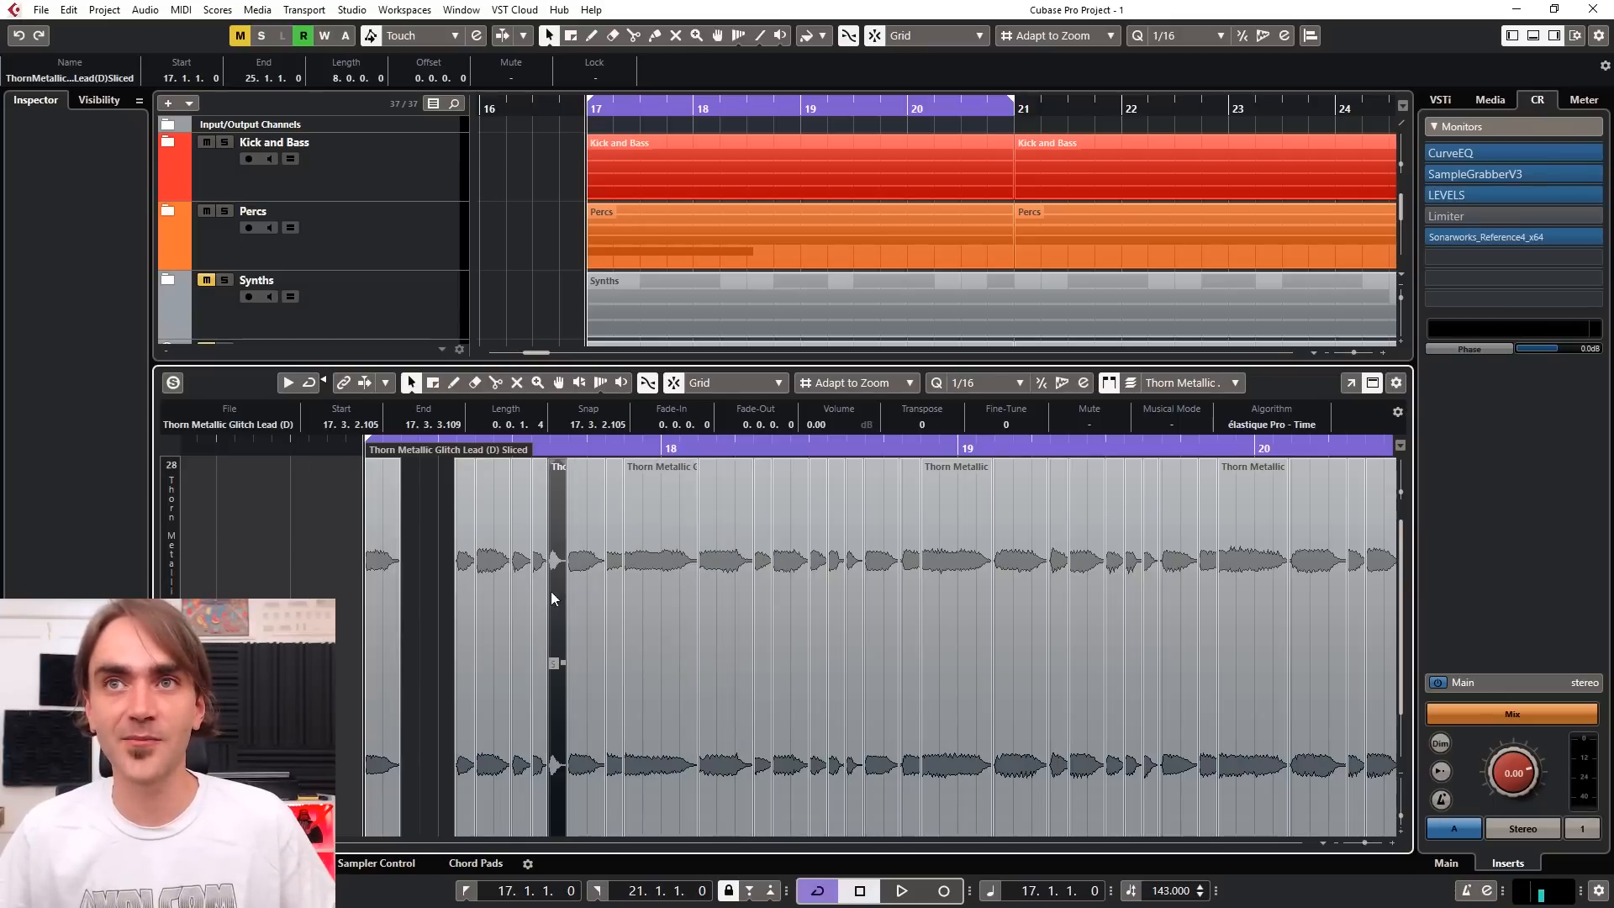
{"action": "left_click", "coordinate": [541, 595], "text": "shift"}
{"action": "left_click_drag", "start_coordinate": [543, 609], "coordinate": [430, 618]}
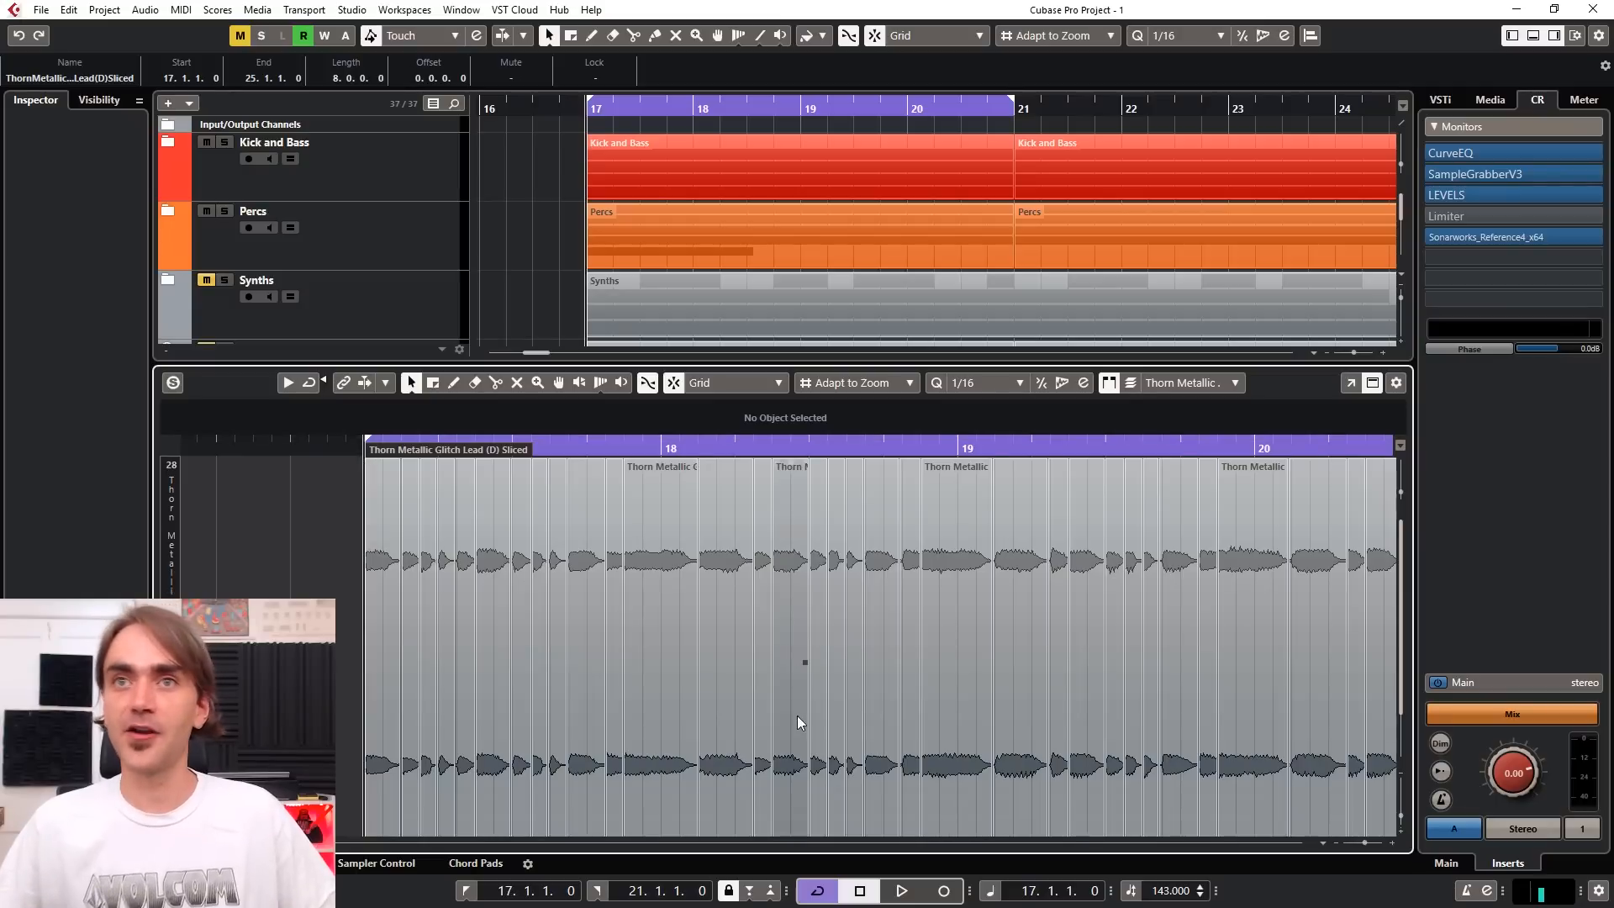
Step: Play the edited part from bar 17 and check how the slices sound up to bar 18
{"action": "scroll", "coordinate": [775, 707], "scroll_direction": "down", "scroll_amount": 2}
{"action": "scroll", "coordinate": [654, 686], "scroll_direction": "left", "scroll_amount": 2}
{"action": "key", "text": "space"}
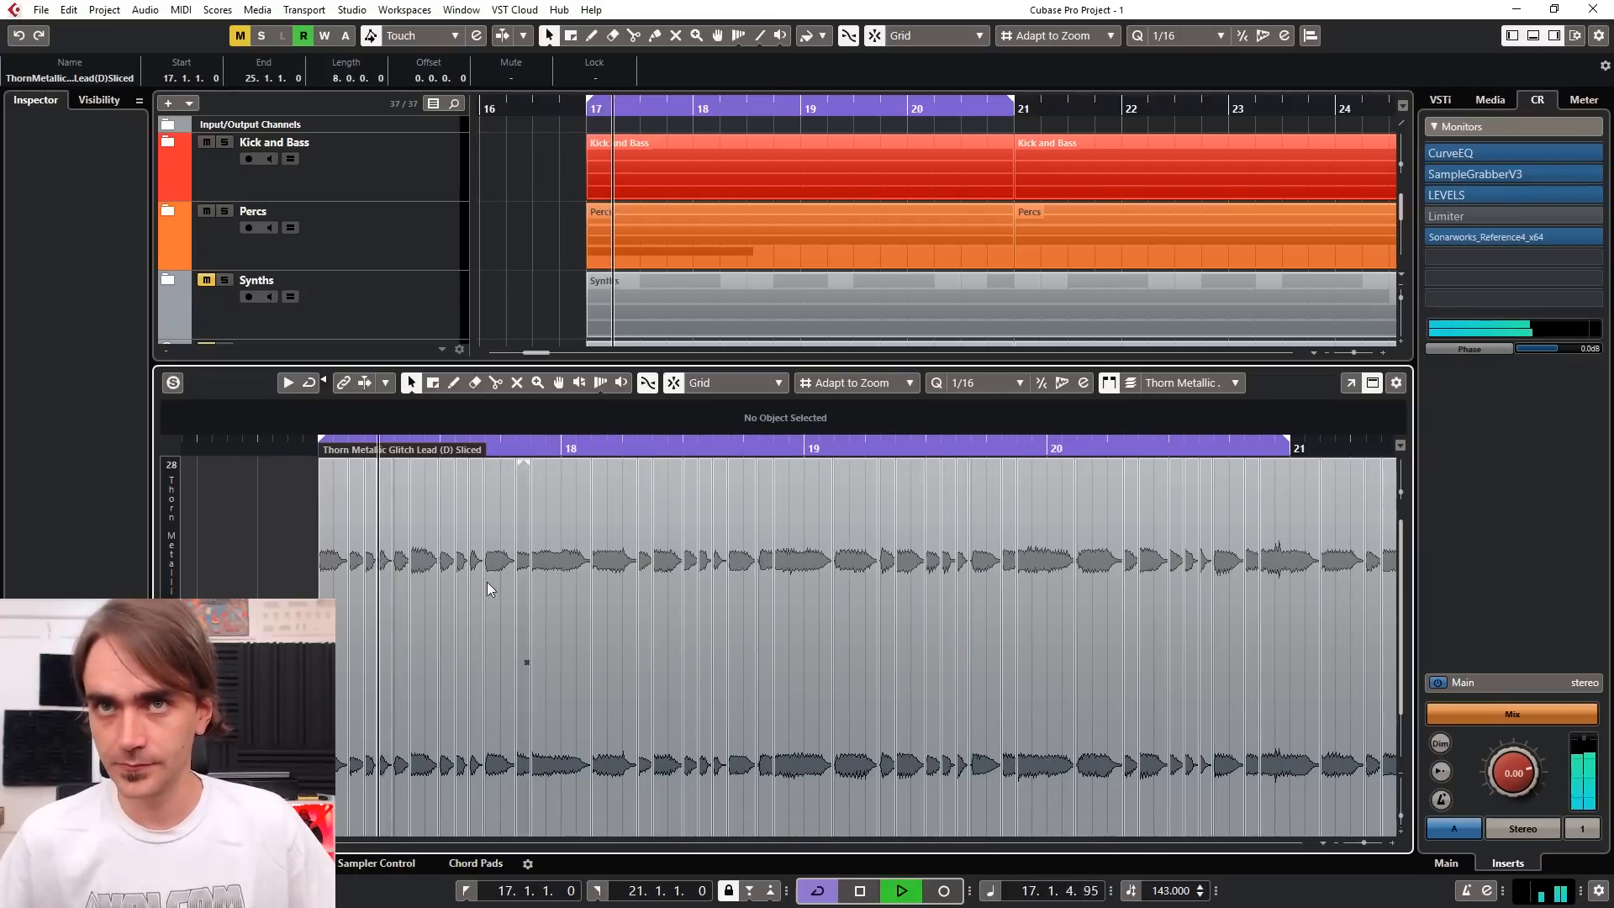
{"action": "scroll", "coordinate": [523, 652], "scroll_direction": "up", "scroll_amount": 3}
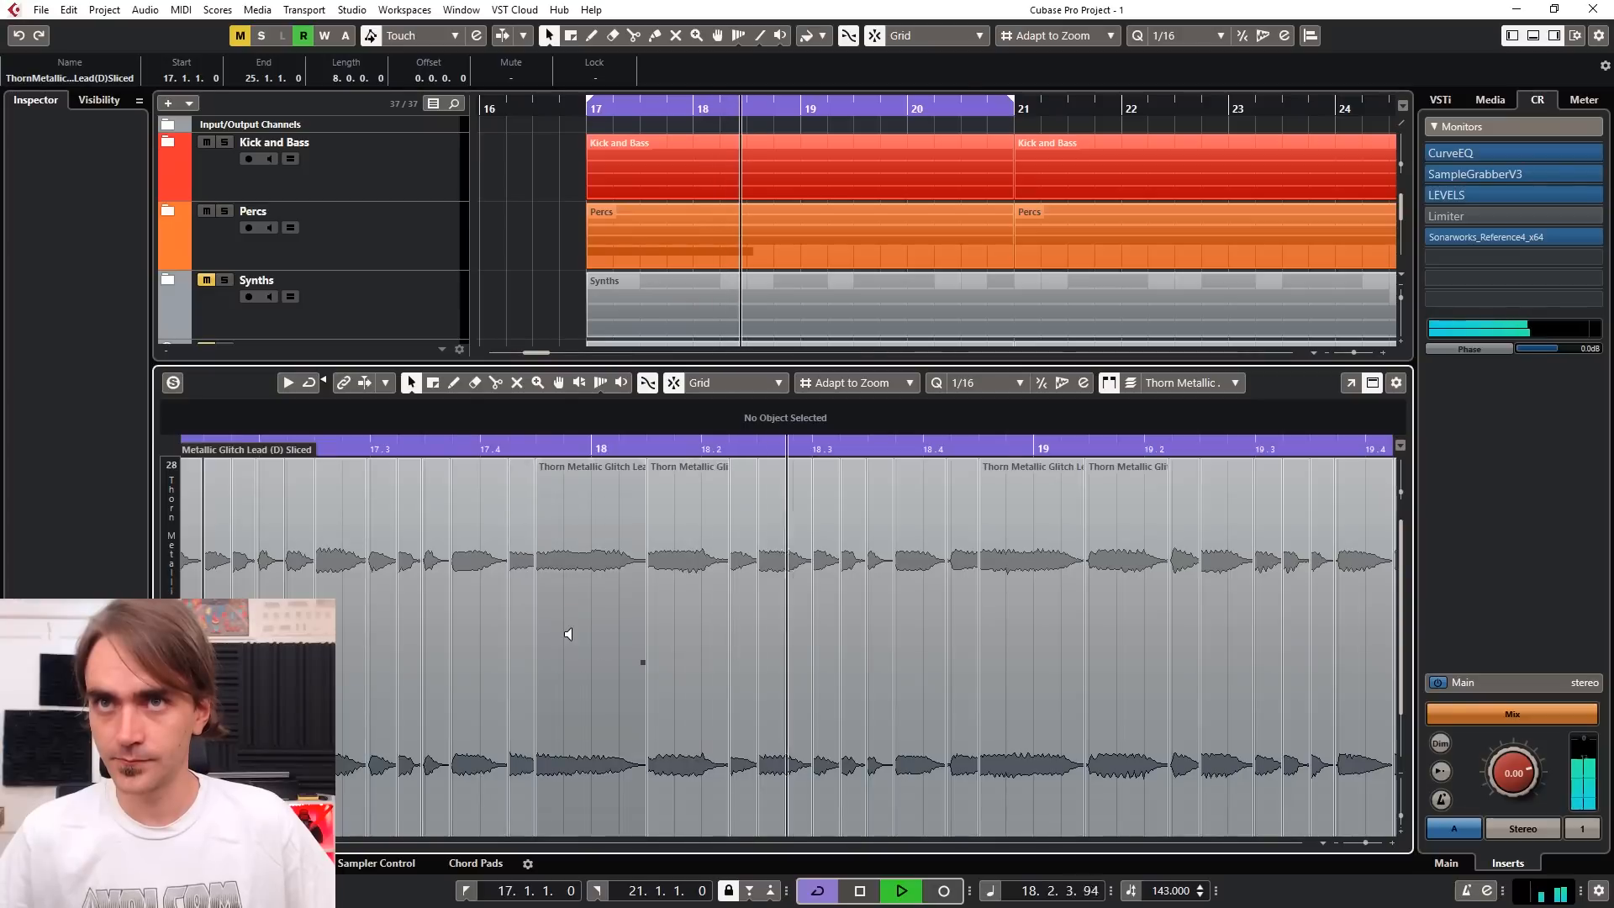
{"action": "scroll", "coordinate": [568, 634], "scroll_direction": "down", "scroll_amount": 2}
{"action": "key", "text": "space"}
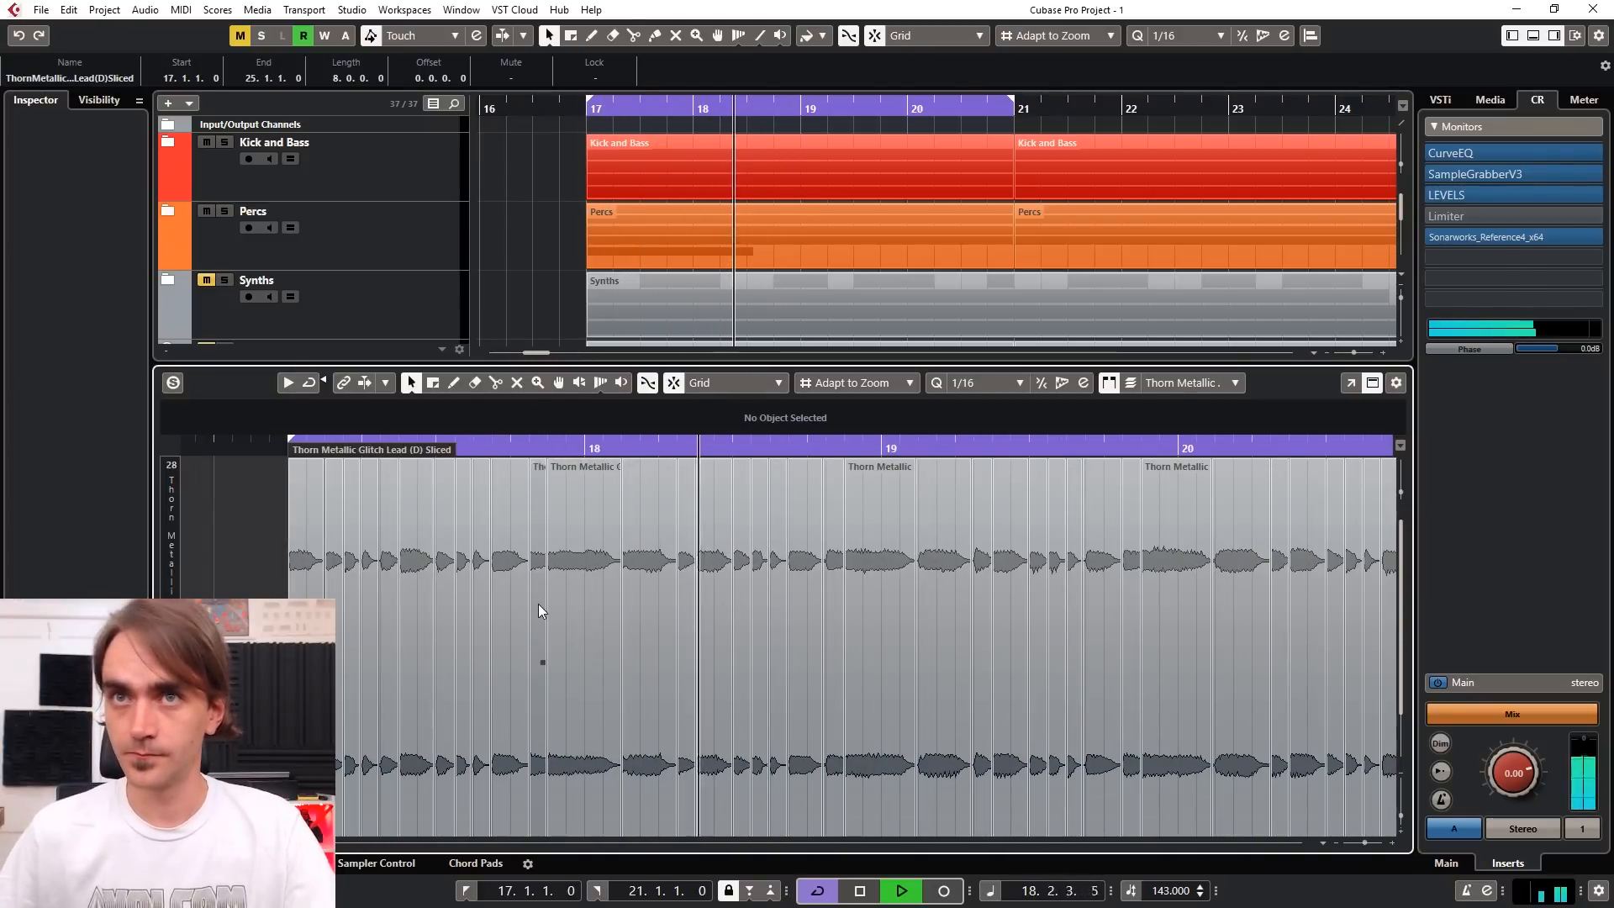
{"action": "key", "text": "space"}
{"action": "key", "text": "space"}
{"action": "scroll", "coordinate": [513, 605], "scroll_direction": "up", "scroll_amount": 1}
Step: Delete the short slice just before 17.4.2.117 and place copies of two short slices from 17.4.1.0
{"action": "left_click", "coordinate": [517, 620]}
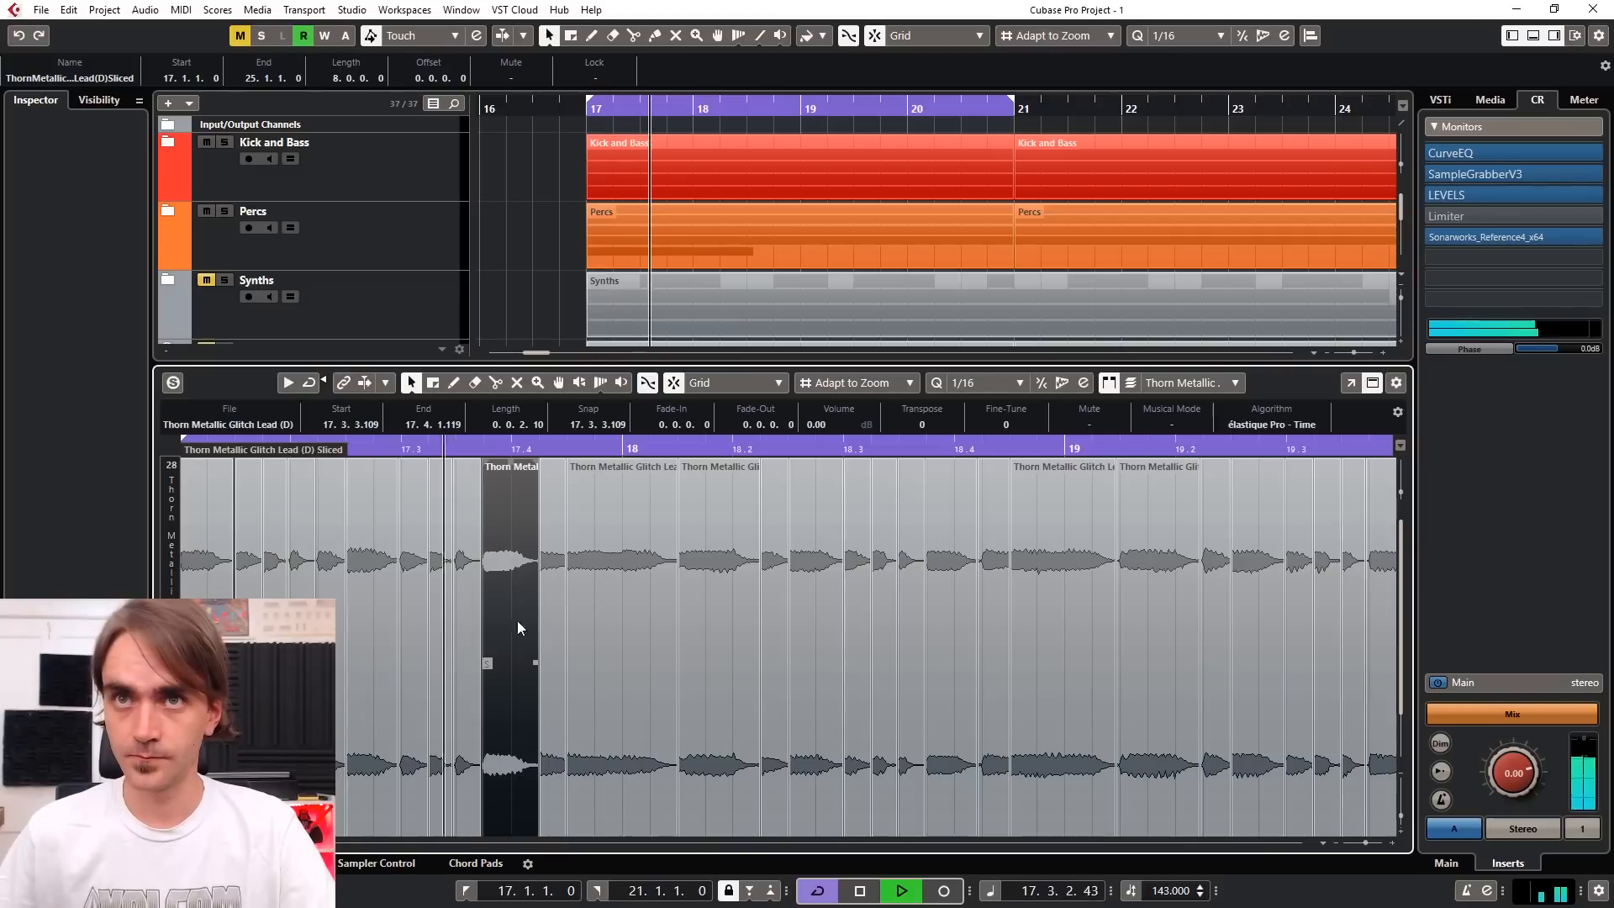
{"action": "left_click", "coordinate": [547, 789]}
{"action": "key", "text": "Delete"}
{"action": "key", "text": "space"}
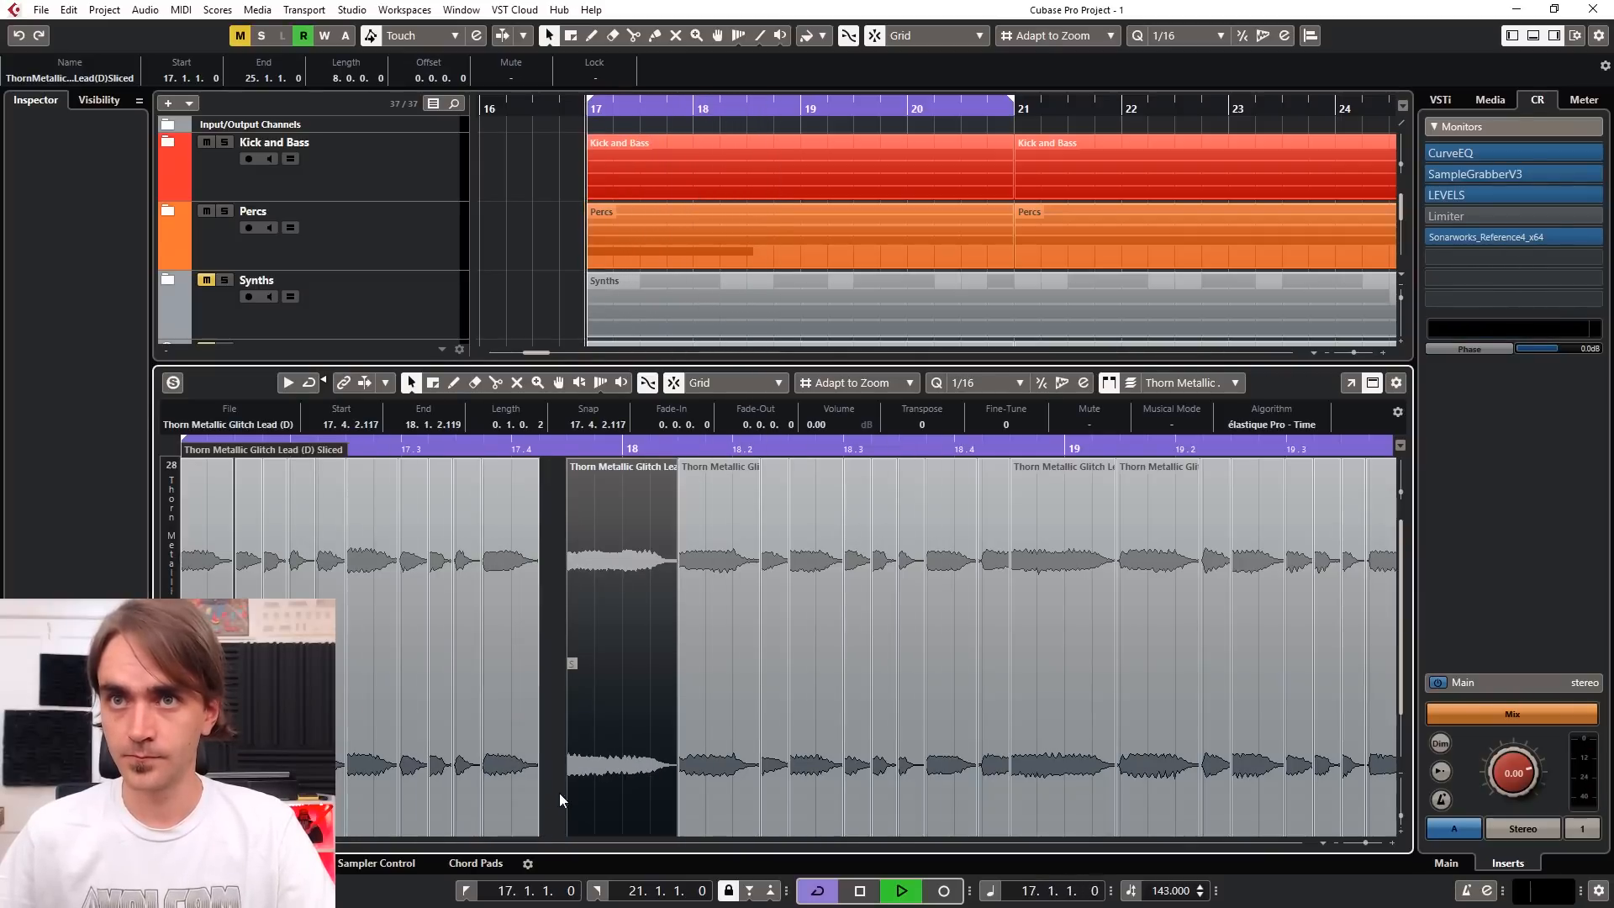
{"action": "scroll", "coordinate": [558, 794], "scroll_direction": "down", "scroll_amount": 1}
{"action": "key", "text": "space"}
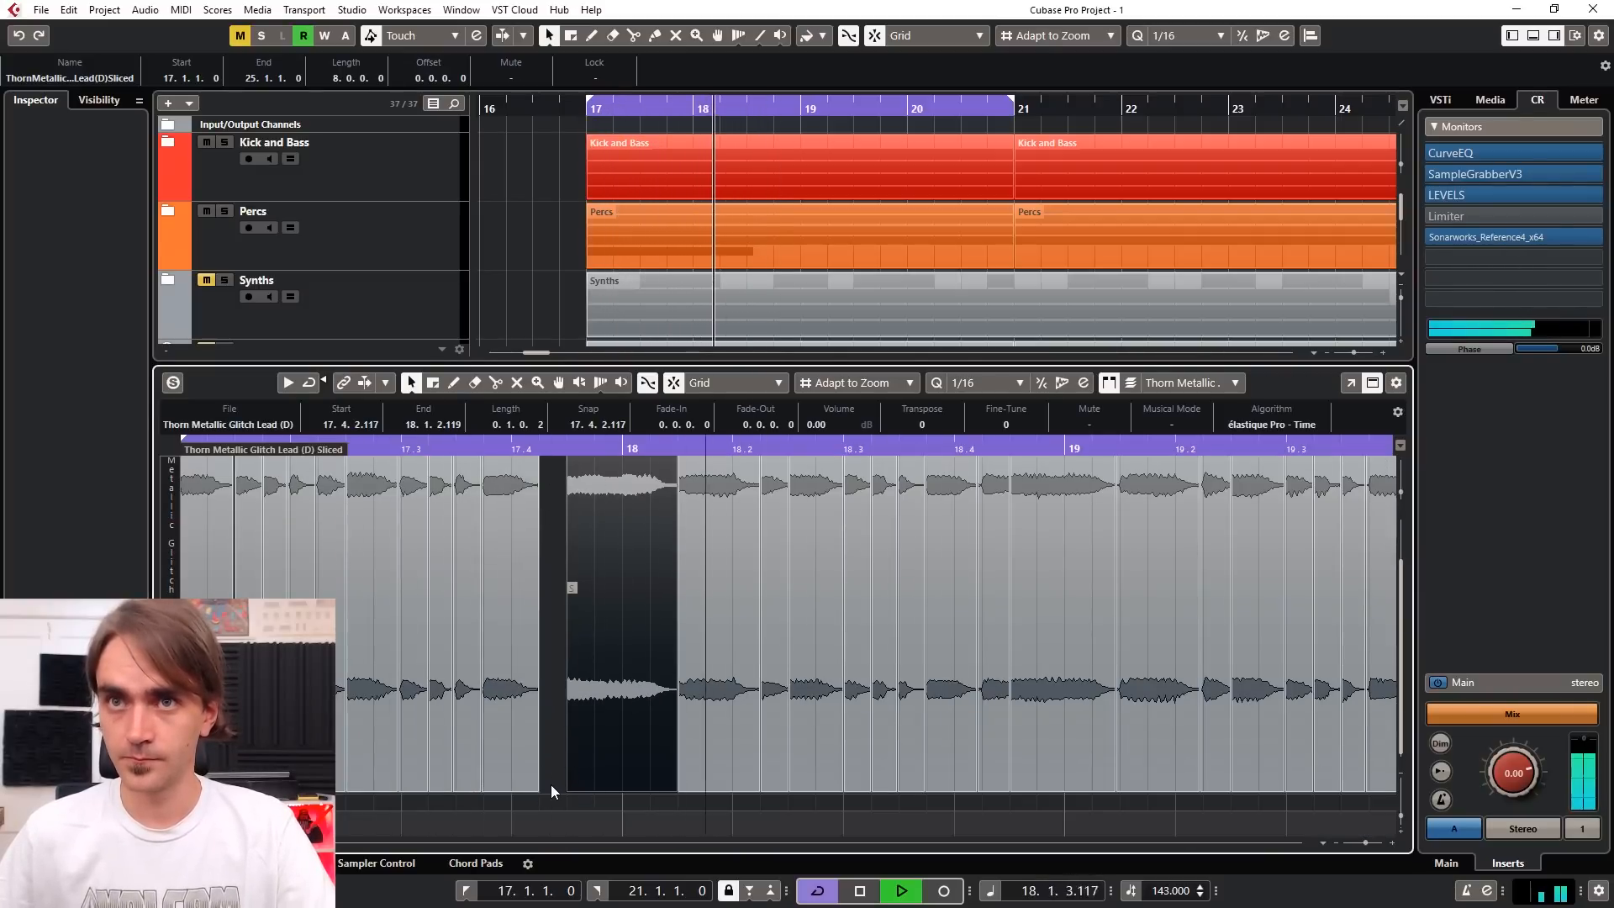
{"action": "mouse_move", "coordinate": [531, 787]}
{"action": "left_mouse_down"}
{"action": "mouse_move", "coordinate": [453, 770]}
{"action": "mouse_move", "coordinate": [528, 770]}
{"action": "left_mouse_up"}
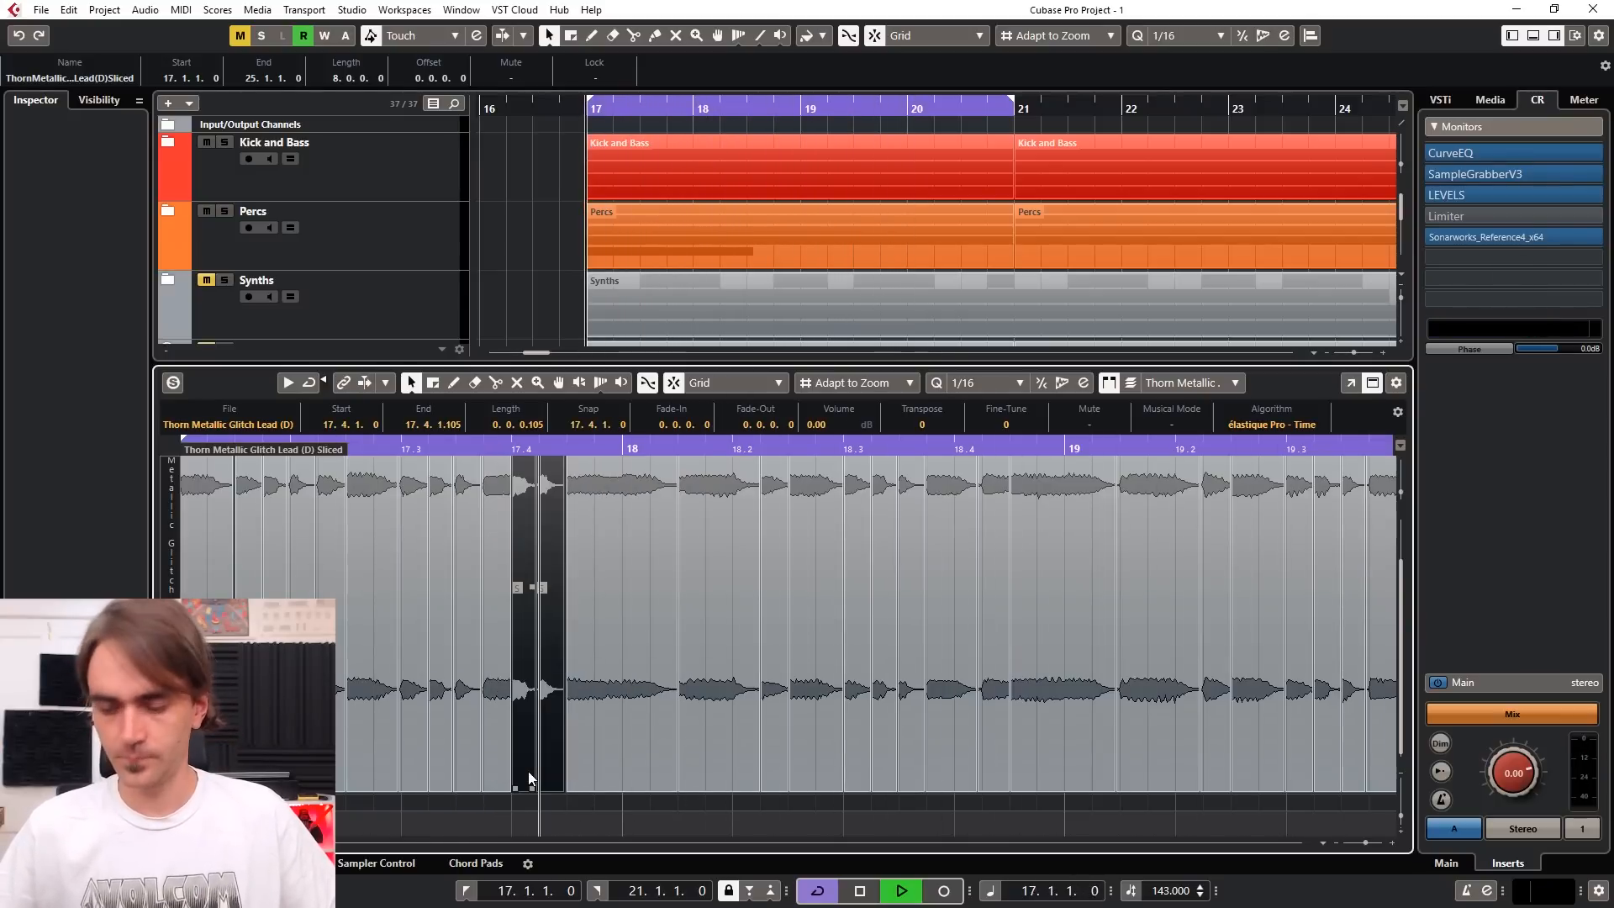
Step: Listen from bar 17 and delete the slice running from 18.1.2.119 to 18.2.1.119
{"action": "scroll", "coordinate": [588, 770], "scroll_direction": "down", "scroll_amount": 2}
{"action": "left_click_drag", "start_coordinate": [726, 728], "coordinate": [669, 745]}
{"action": "key", "text": "space"}
{"action": "key", "text": "space"}
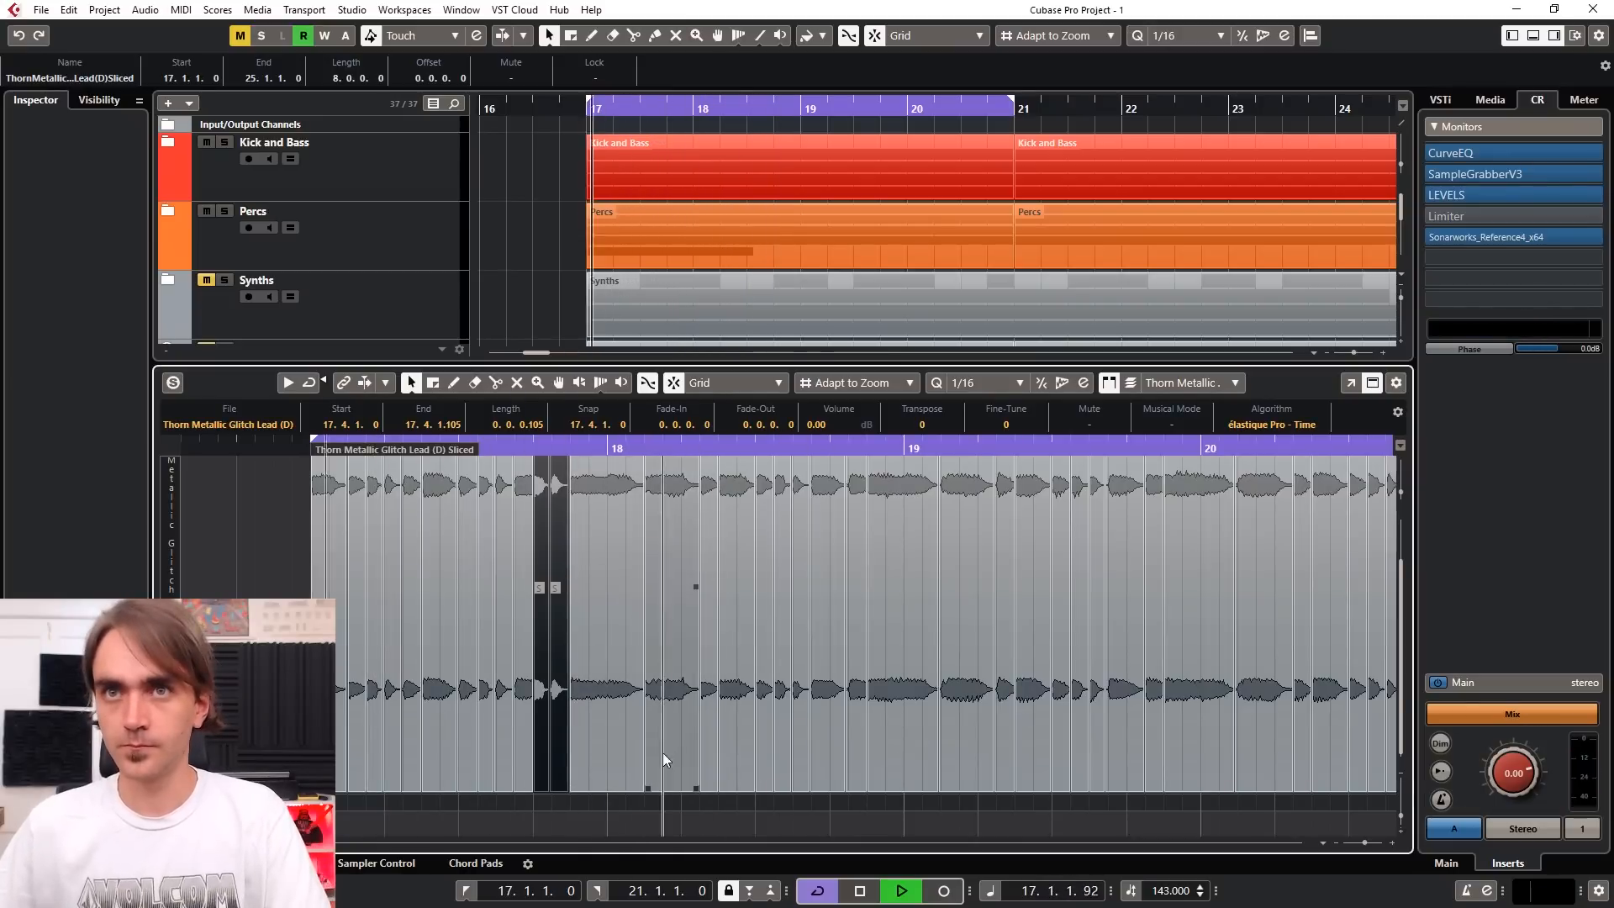
{"action": "left_click", "coordinate": [667, 749]}
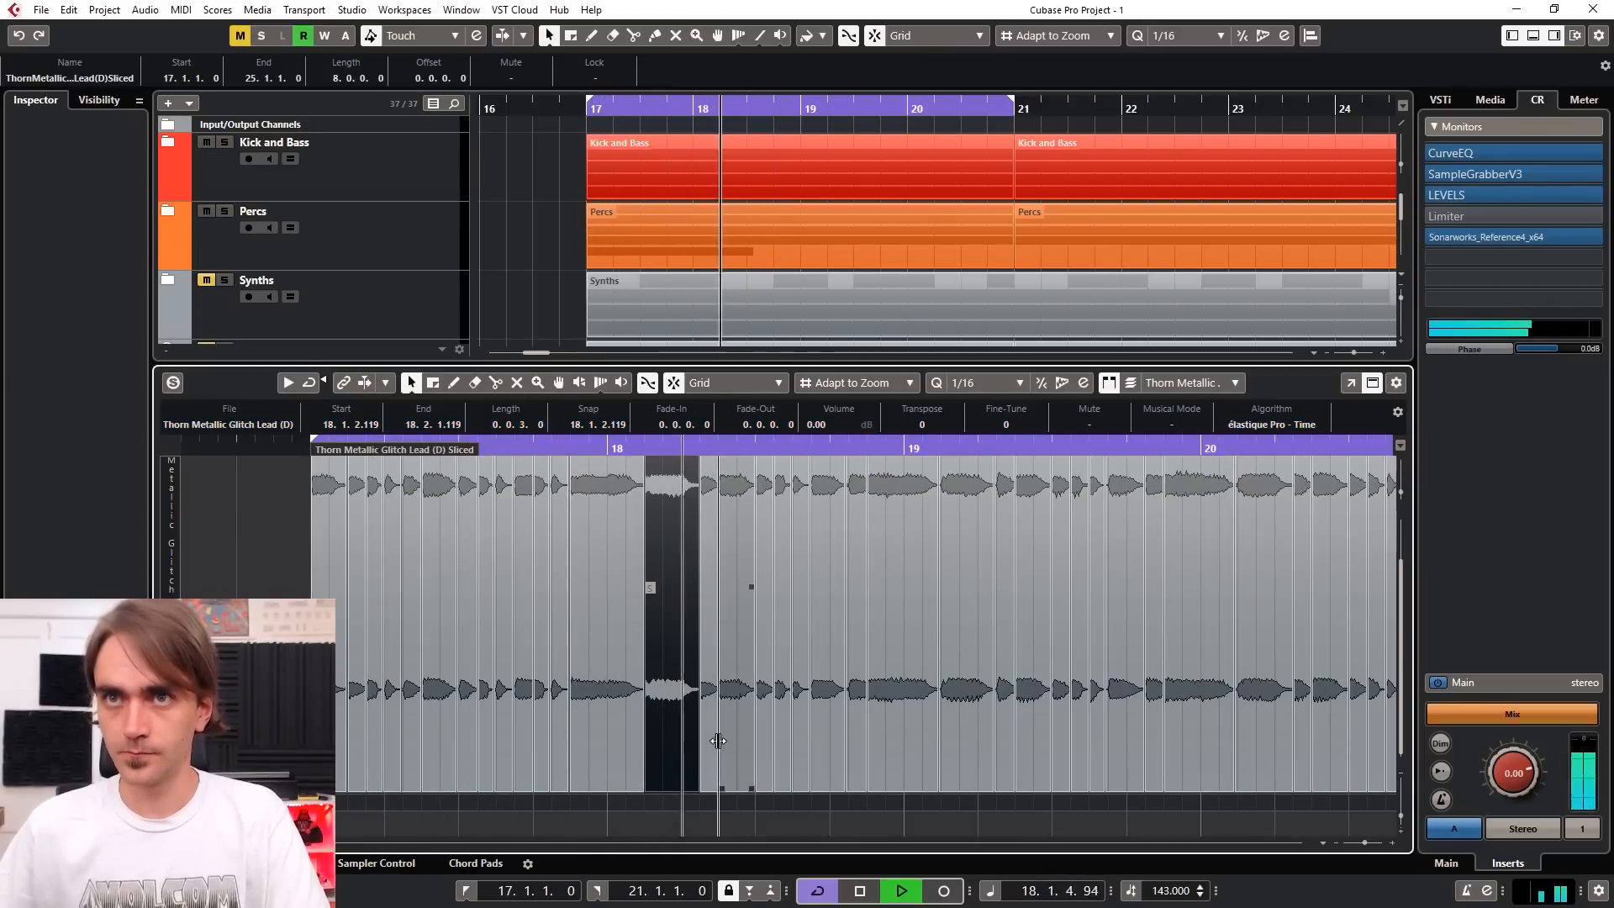
{"action": "key", "text": "space"}
{"action": "key", "text": "Delete"}
{"action": "key", "text": "space"}
Step: Try deleting the group of slices from 18.2.1.119 to 18.4.2.119 during playback, and undo the deletion
{"action": "left_click_drag", "start_coordinate": [674, 801], "coordinate": [869, 708]}
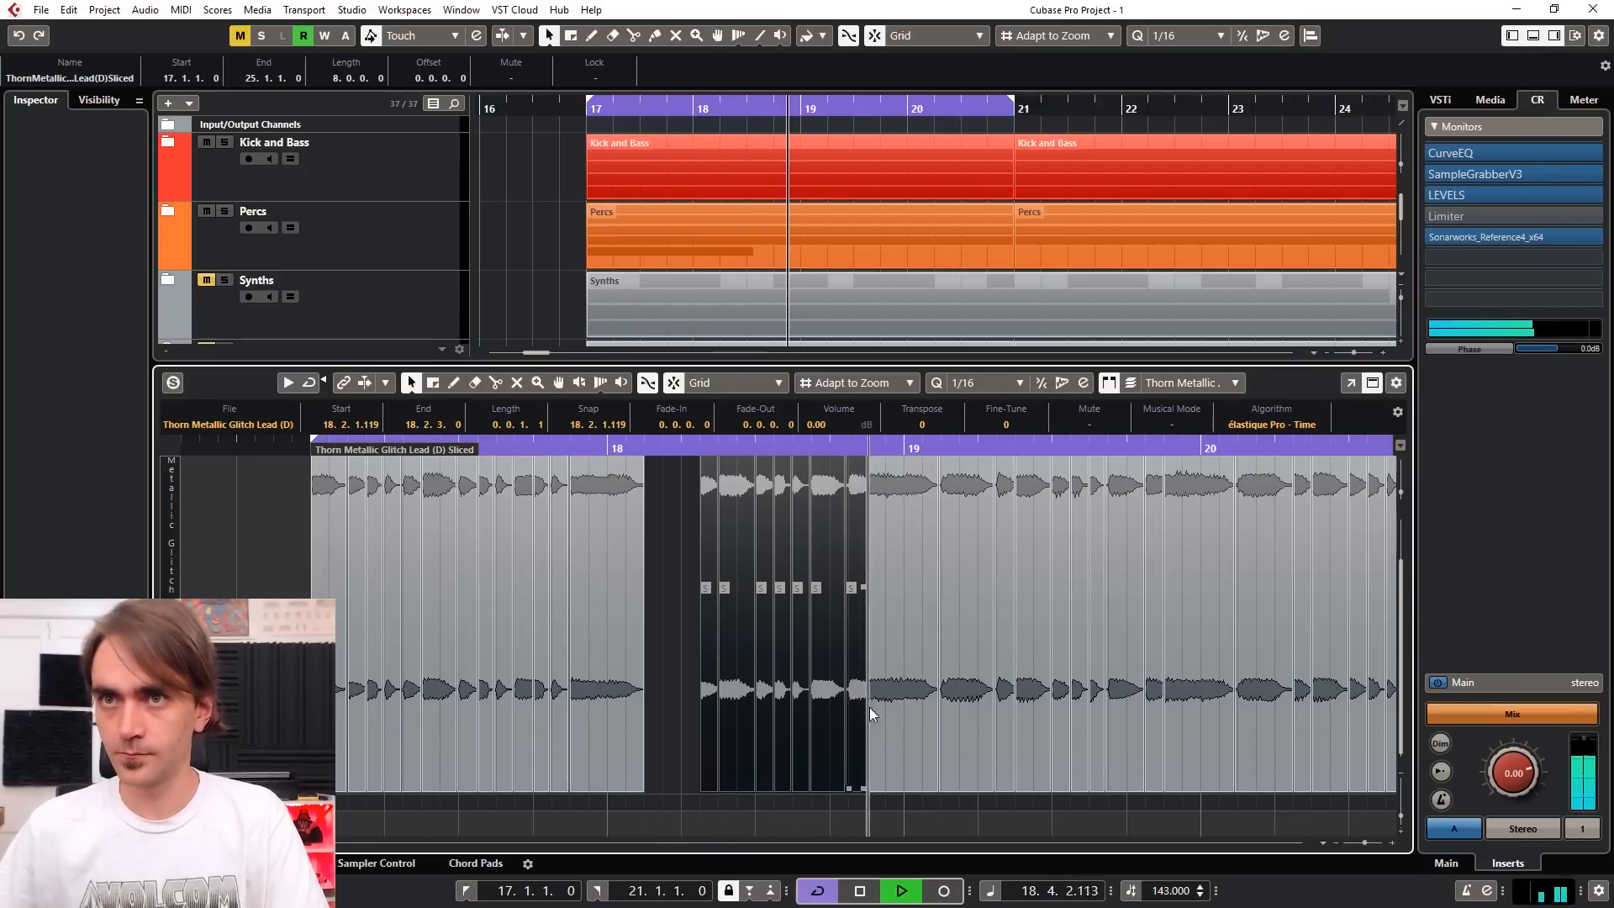
{"action": "key", "text": "space"}
{"action": "key", "text": "Delete"}
{"action": "key", "text": "space"}
{"action": "key", "text": "ctrl+z"}
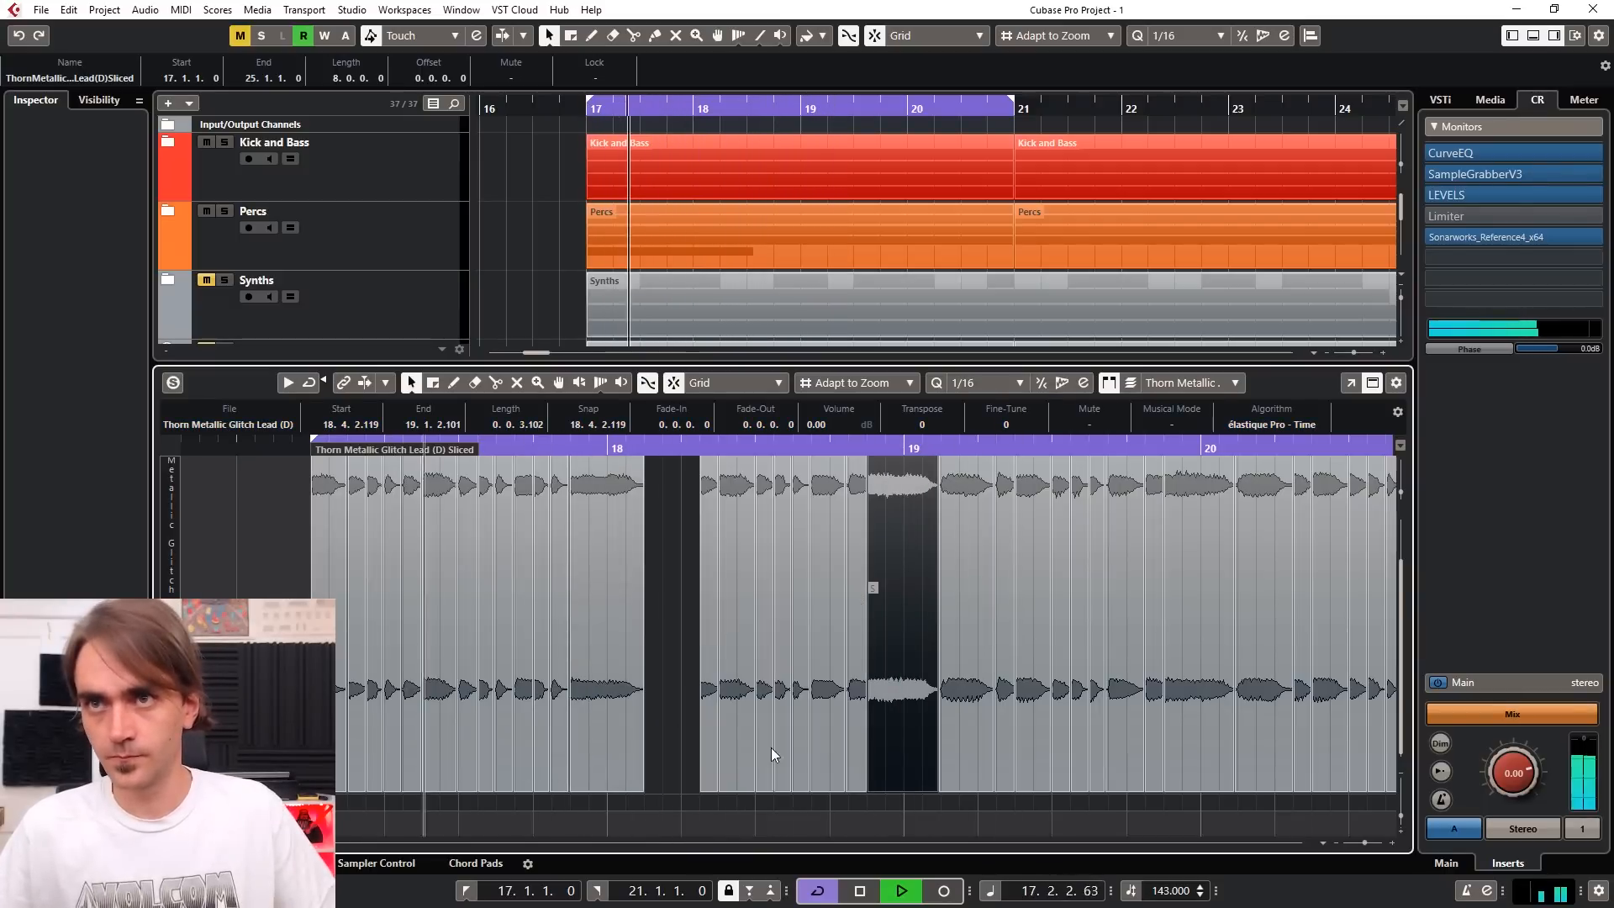
Step: Delete the slices from 18.1.2.119 to 18.4.1.99 and fill the gap with copies of the short bar 17 slices
{"action": "left_click_drag", "start_coordinate": [819, 810], "coordinate": [691, 734]}
{"action": "key", "text": "Delete"}
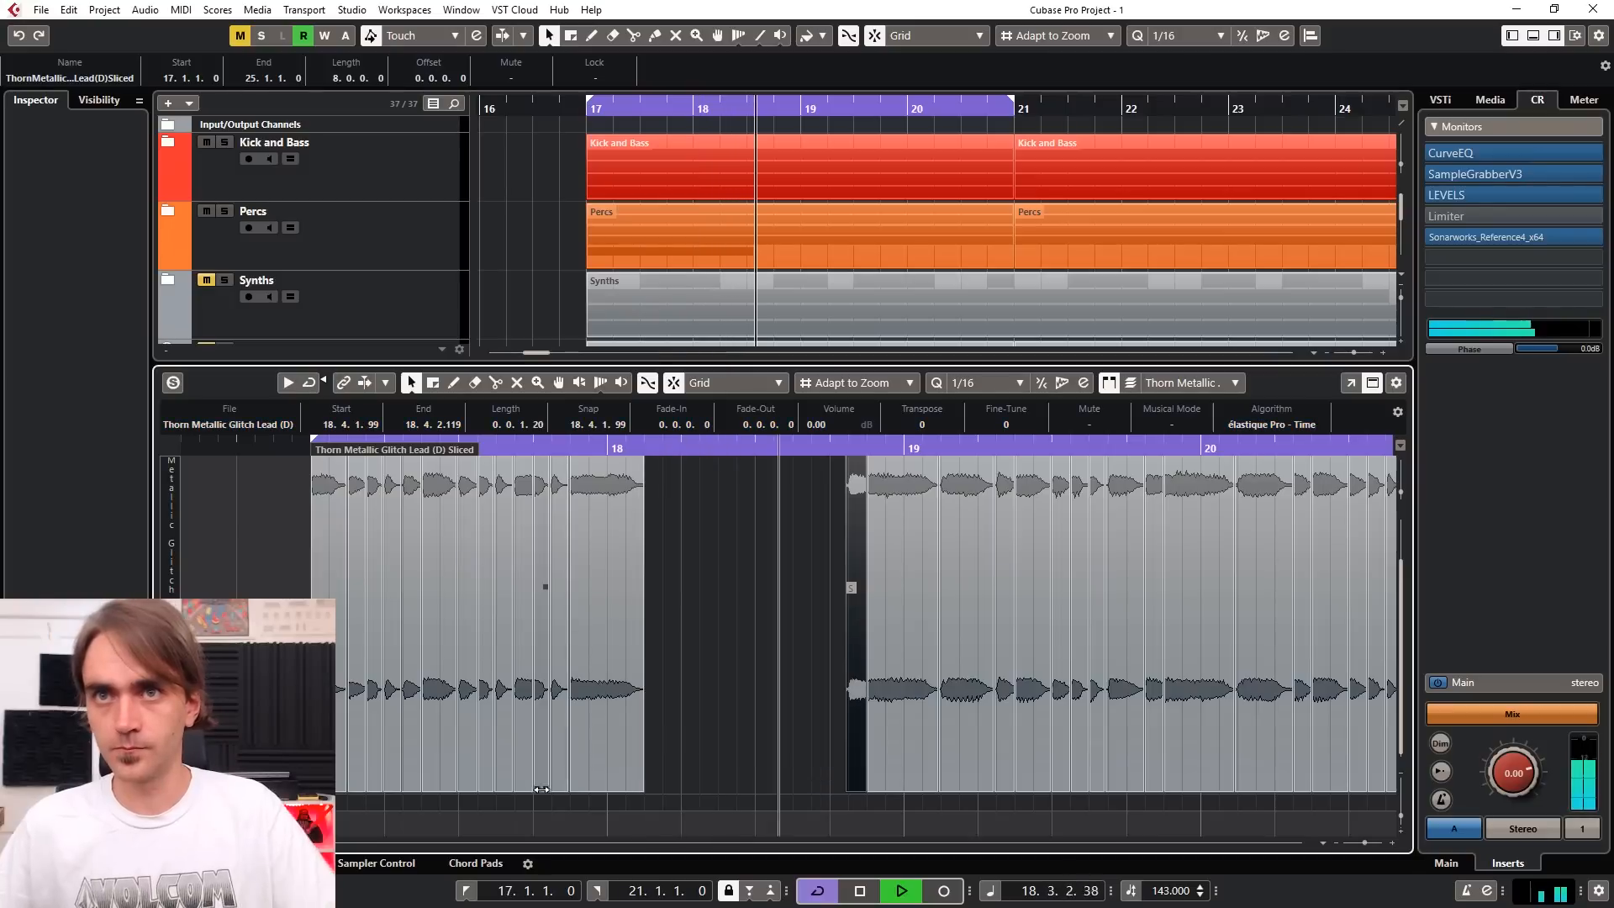
{"action": "left_click_drag", "start_coordinate": [542, 803], "coordinate": [659, 711]}
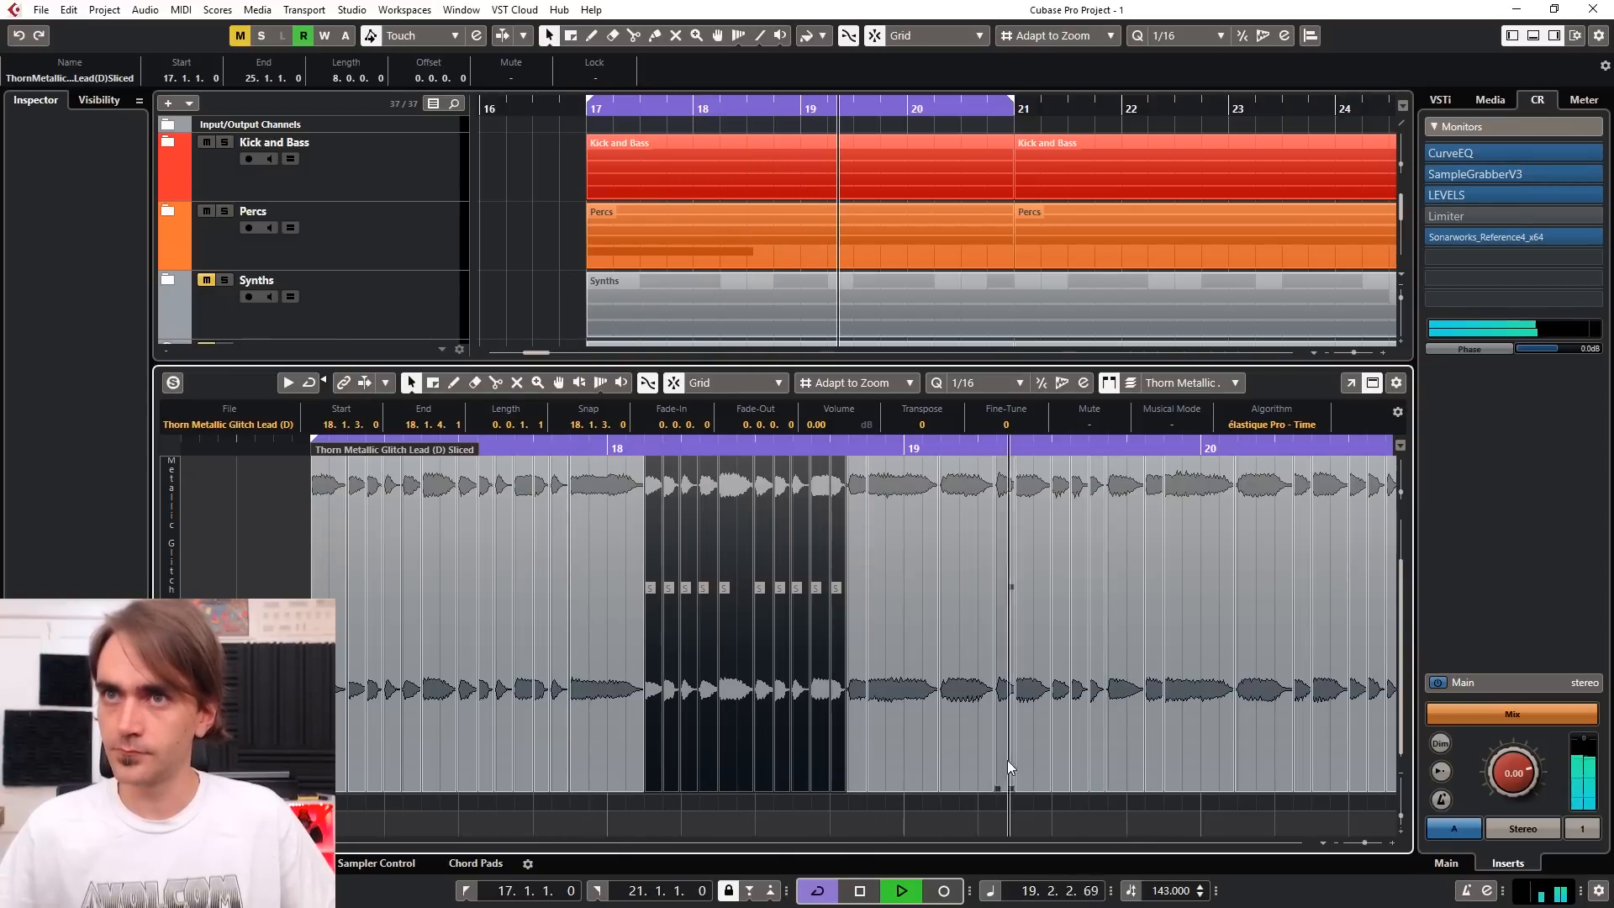
Step: Delete the old slices from just after 19.1 through the start of bar 21
{"action": "scroll", "coordinate": [1006, 760], "scroll_direction": "right", "scroll_amount": 1}
{"action": "scroll", "coordinate": [889, 783], "scroll_direction": "down", "scroll_amount": 2}
{"action": "left_click", "coordinate": [857, 816]}
{"action": "left_click_drag", "start_coordinate": [855, 812], "coordinate": [1185, 695]}
{"action": "key", "text": "Delete"}
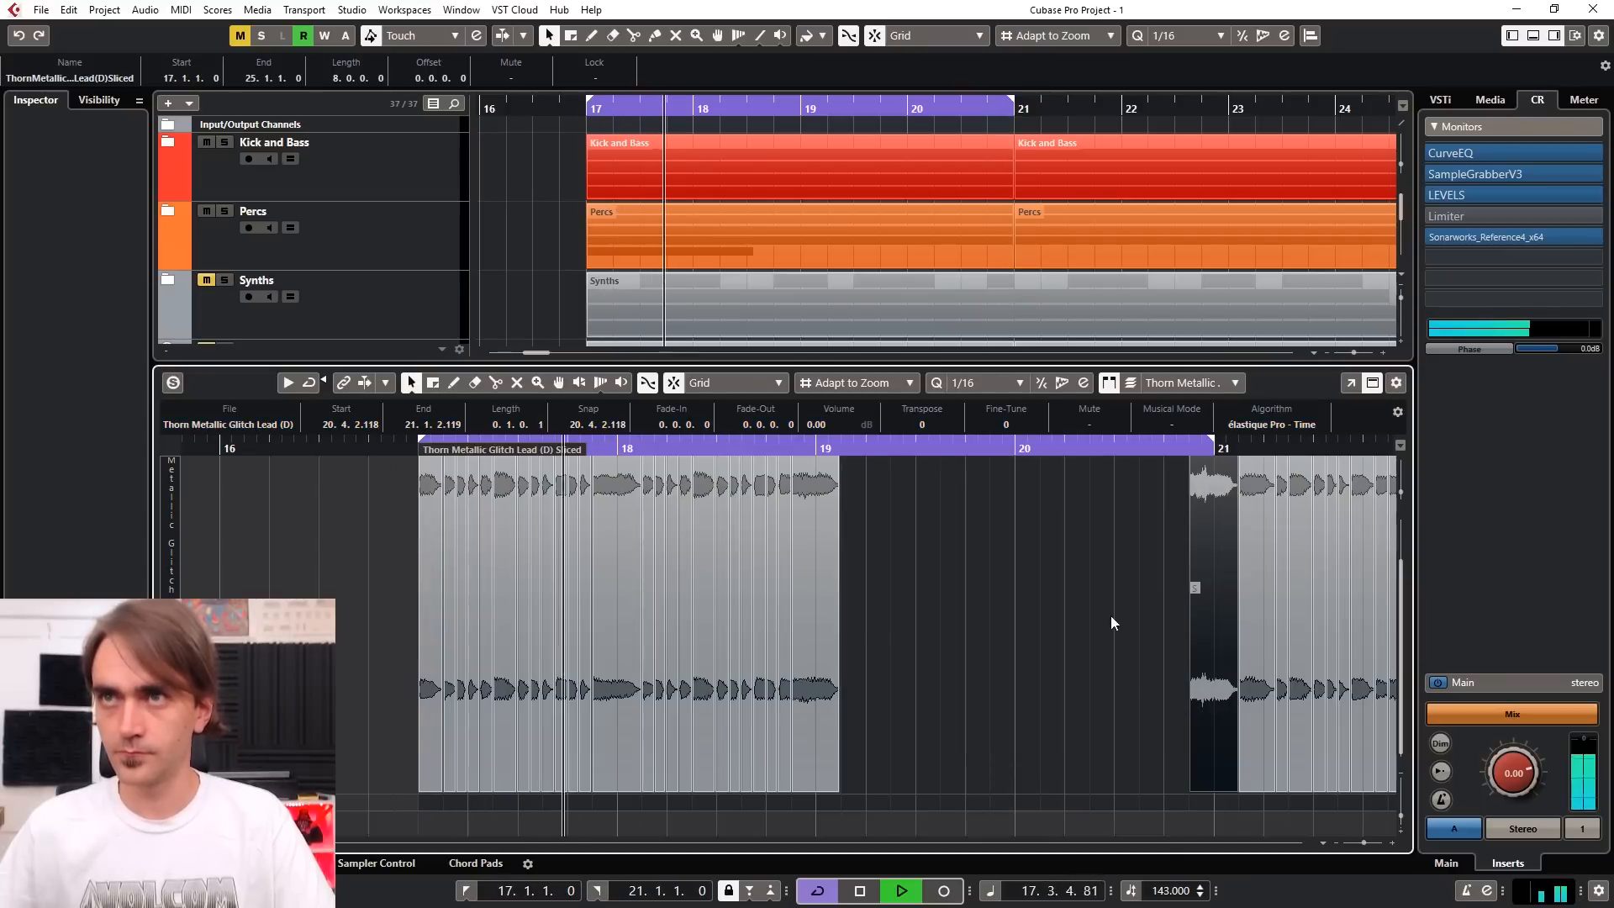
{"action": "left_click_drag", "start_coordinate": [1112, 616], "coordinate": [1251, 647]}
{"action": "key", "text": "Delete"}
Step: Duplicate all the edited slices from bar 17 to just after 19.1 and start the copy at 19.1.3.0
{"action": "left_click_drag", "start_coordinate": [892, 590], "coordinate": [426, 622]}
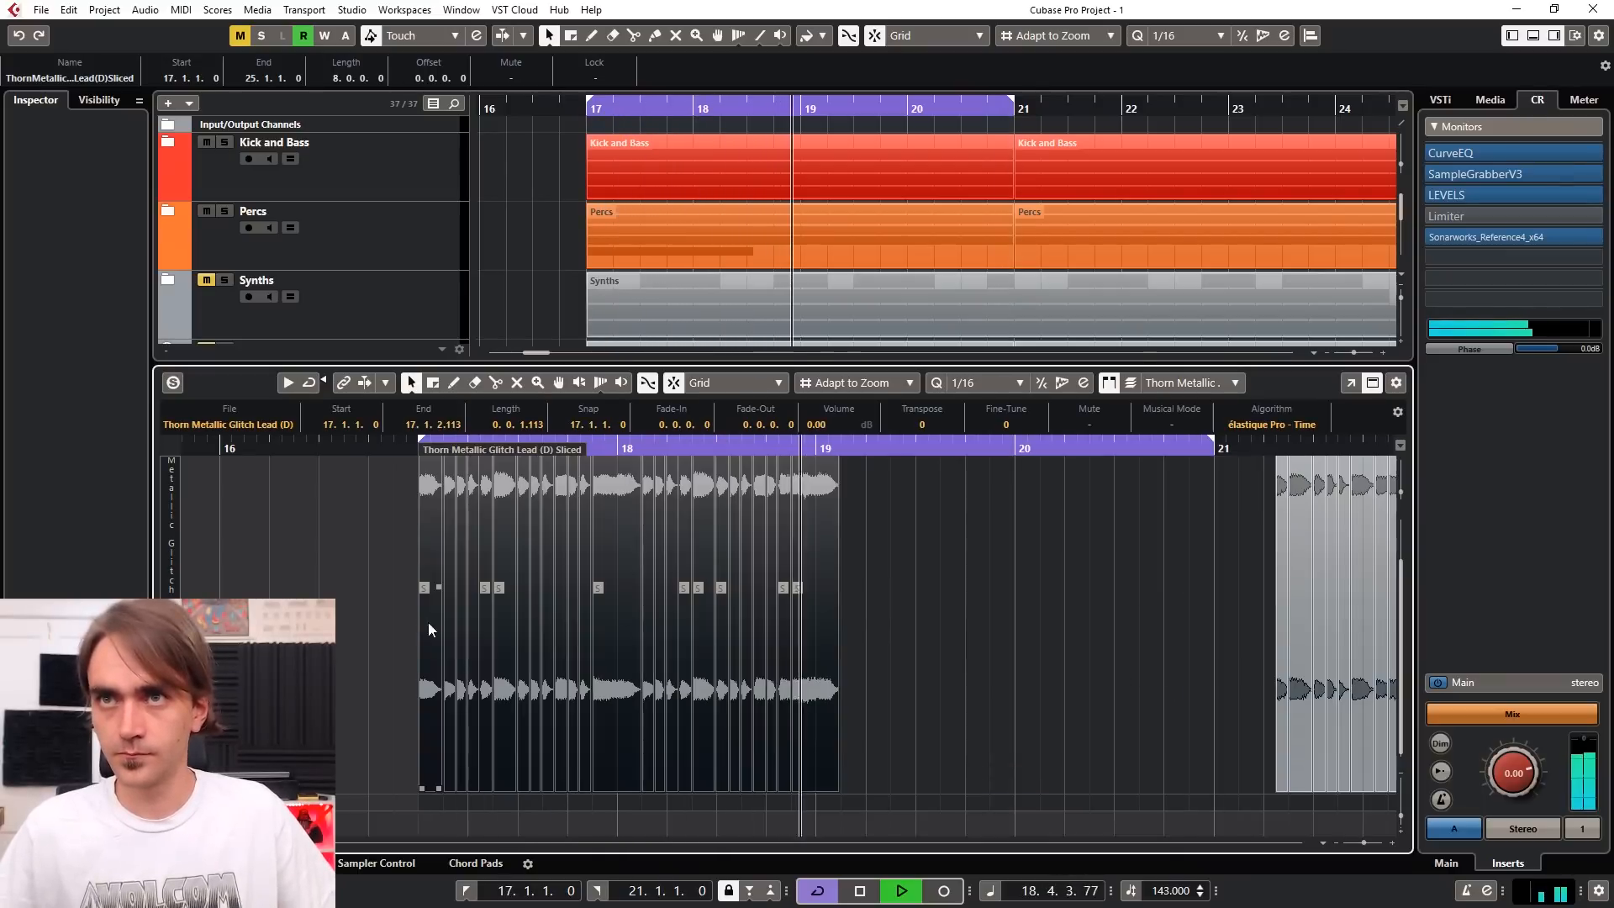
{"action": "left_click_drag", "start_coordinate": [1030, 613], "coordinate": [444, 744]}
{"action": "key", "text": "ctrl+d"}
{"action": "scroll", "coordinate": [799, 684], "scroll_direction": "up", "scroll_amount": 3}
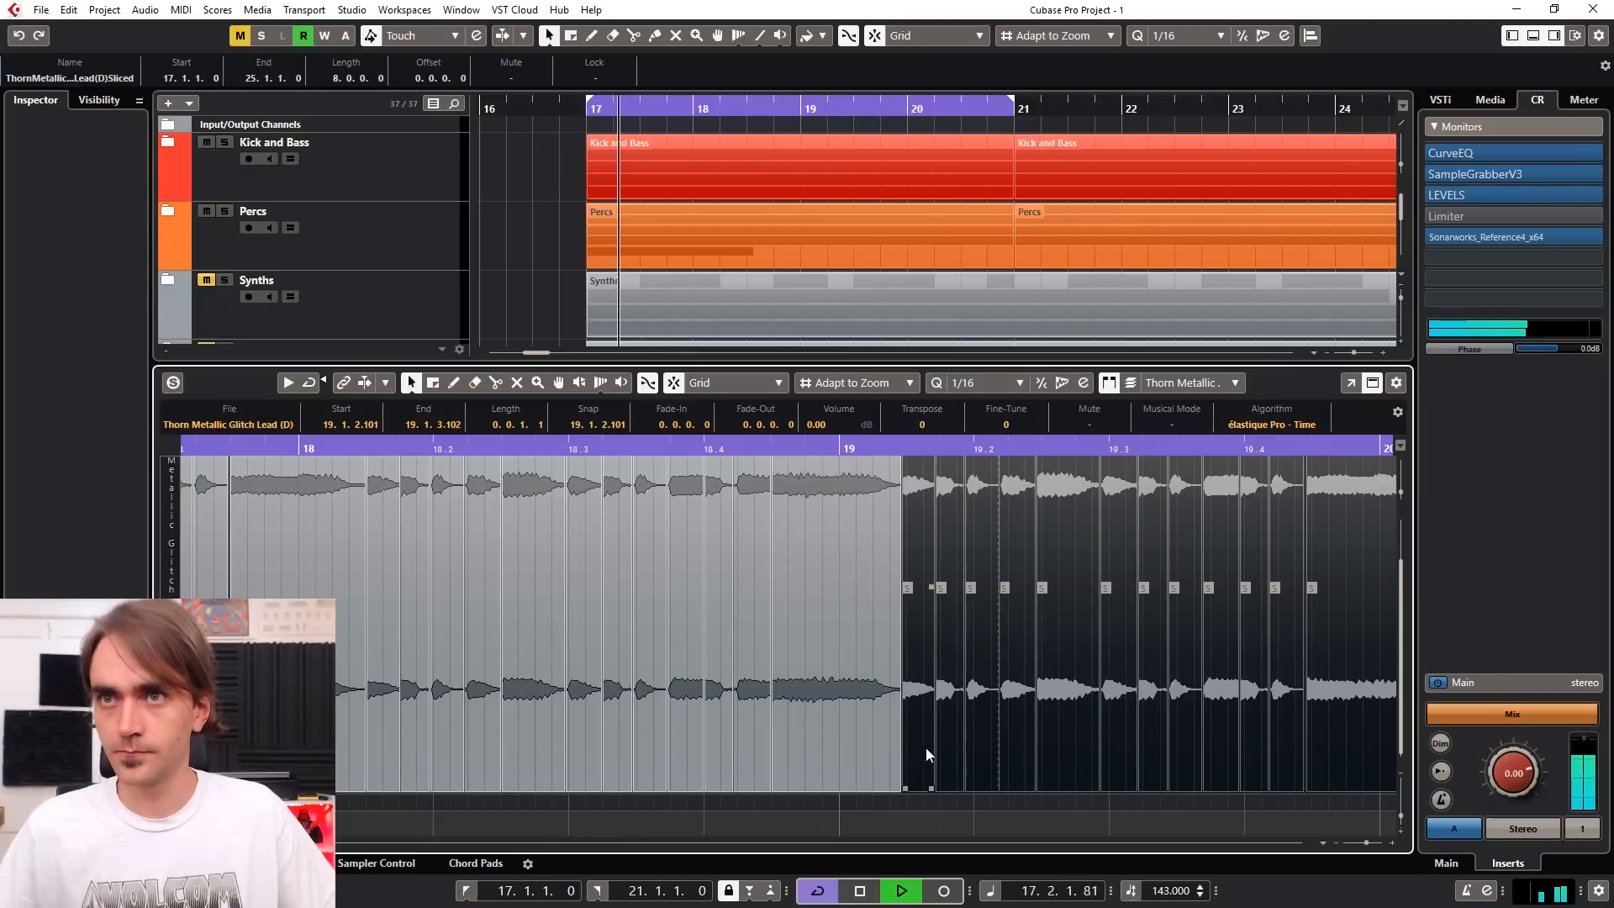
{"action": "left_click_drag", "start_coordinate": [918, 739], "coordinate": [924, 738]}
{"action": "scroll", "coordinate": [924, 739], "scroll_direction": "down", "scroll_amount": 4}
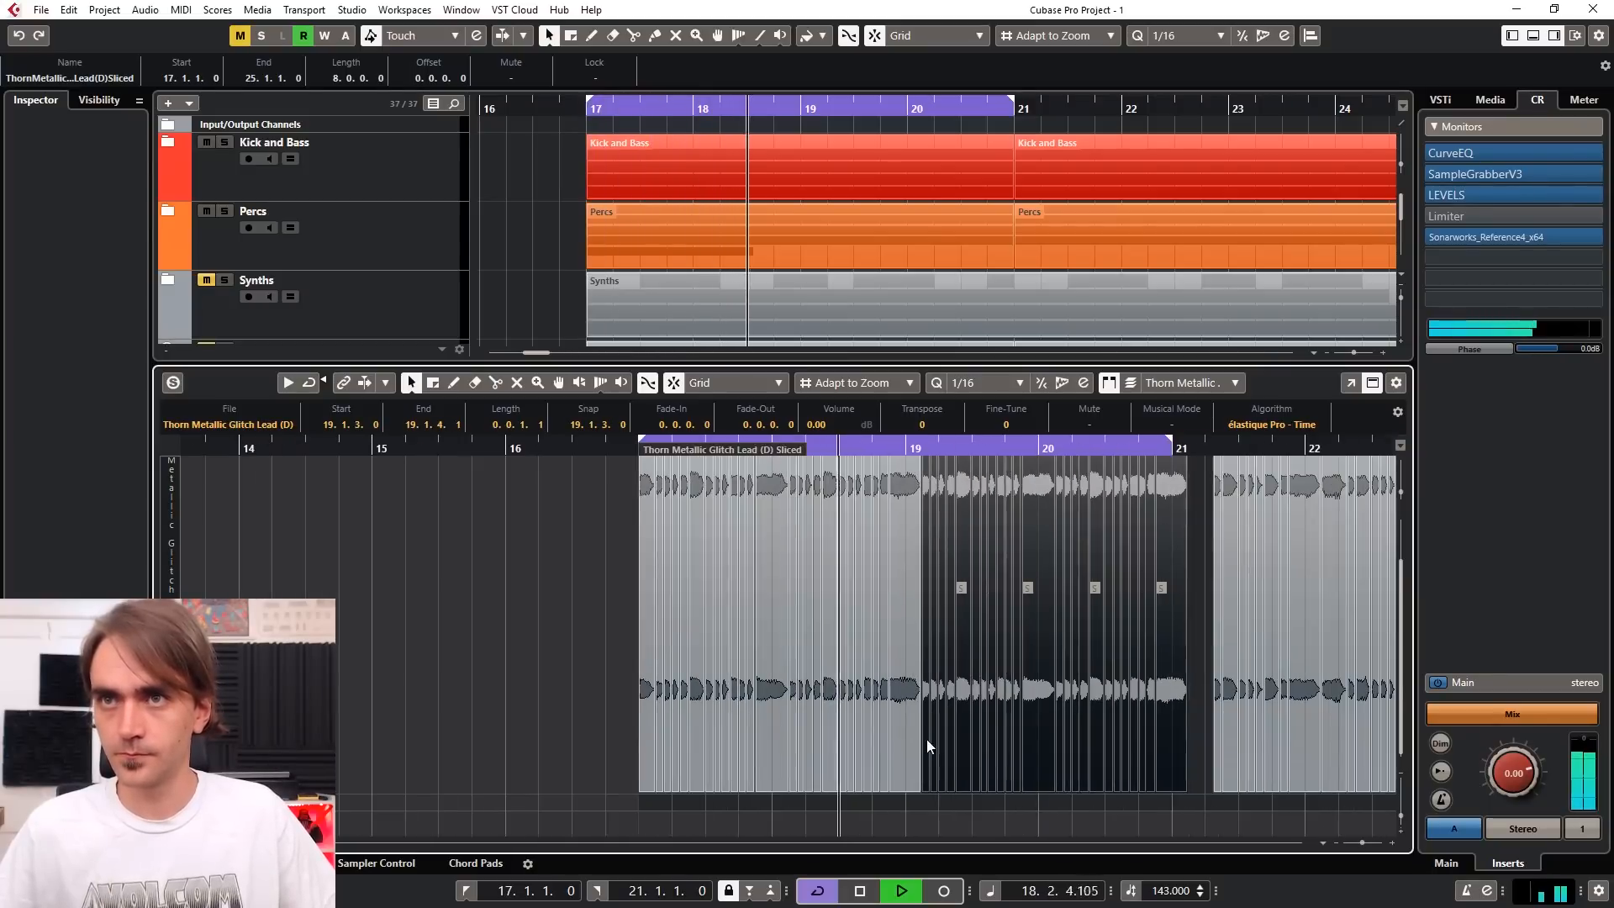
Step: Delete the last long slice crossing bar 21 and the short slice at 20.4.1.99
{"action": "left_click", "coordinate": [955, 836]}
{"action": "scroll", "coordinate": [937, 773], "scroll_direction": "up", "scroll_amount": 4}
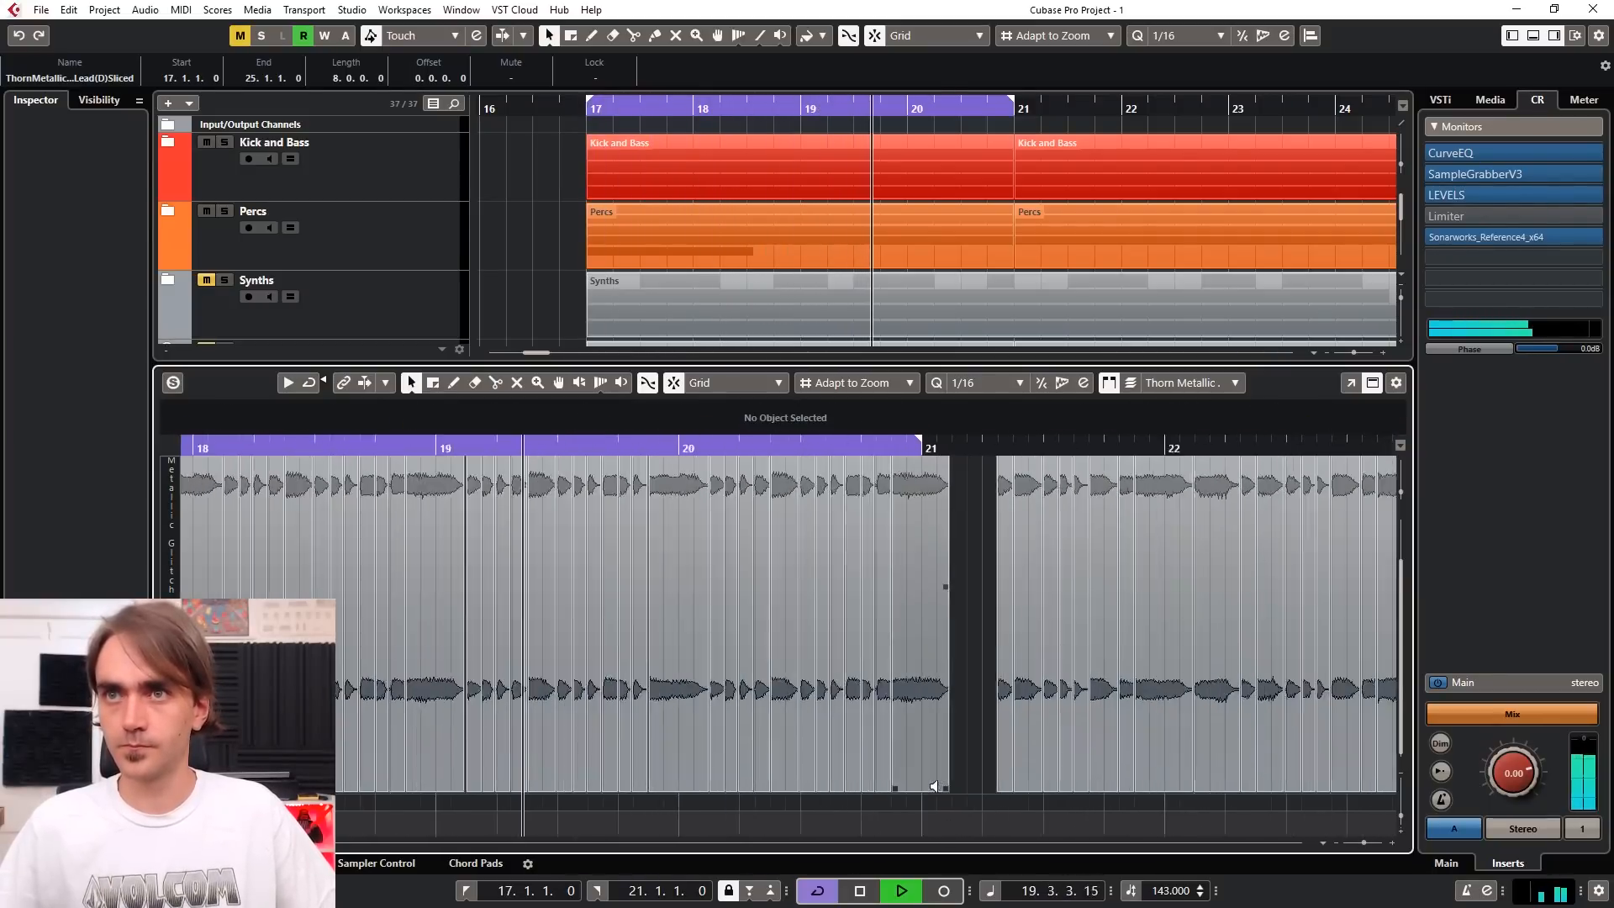
{"action": "left_click", "coordinate": [891, 761]}
{"action": "key", "text": "Delete"}
{"action": "left_click", "coordinate": [851, 753]}
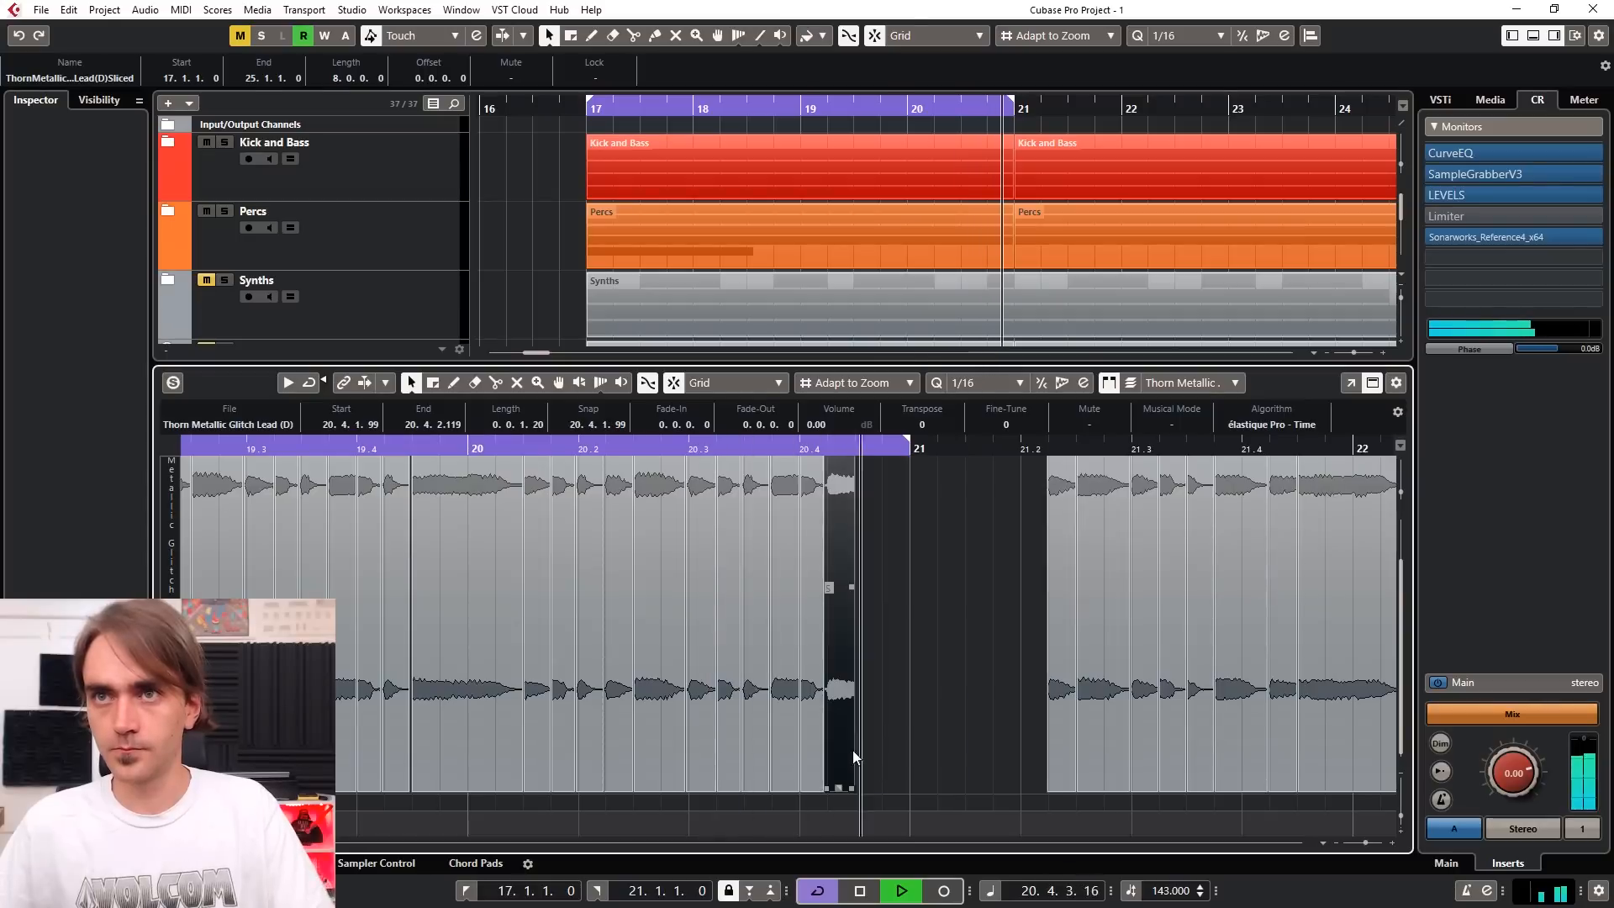
{"action": "key", "text": "Delete"}
Step: Copy the short slice at 20.4.1.0 to the next sixteenth and place copies of that pair from 20.4.3.0
{"action": "left_click", "coordinate": [819, 748]}
{"action": "left_click_drag", "start_coordinate": [818, 788], "coordinate": [826, 773]}
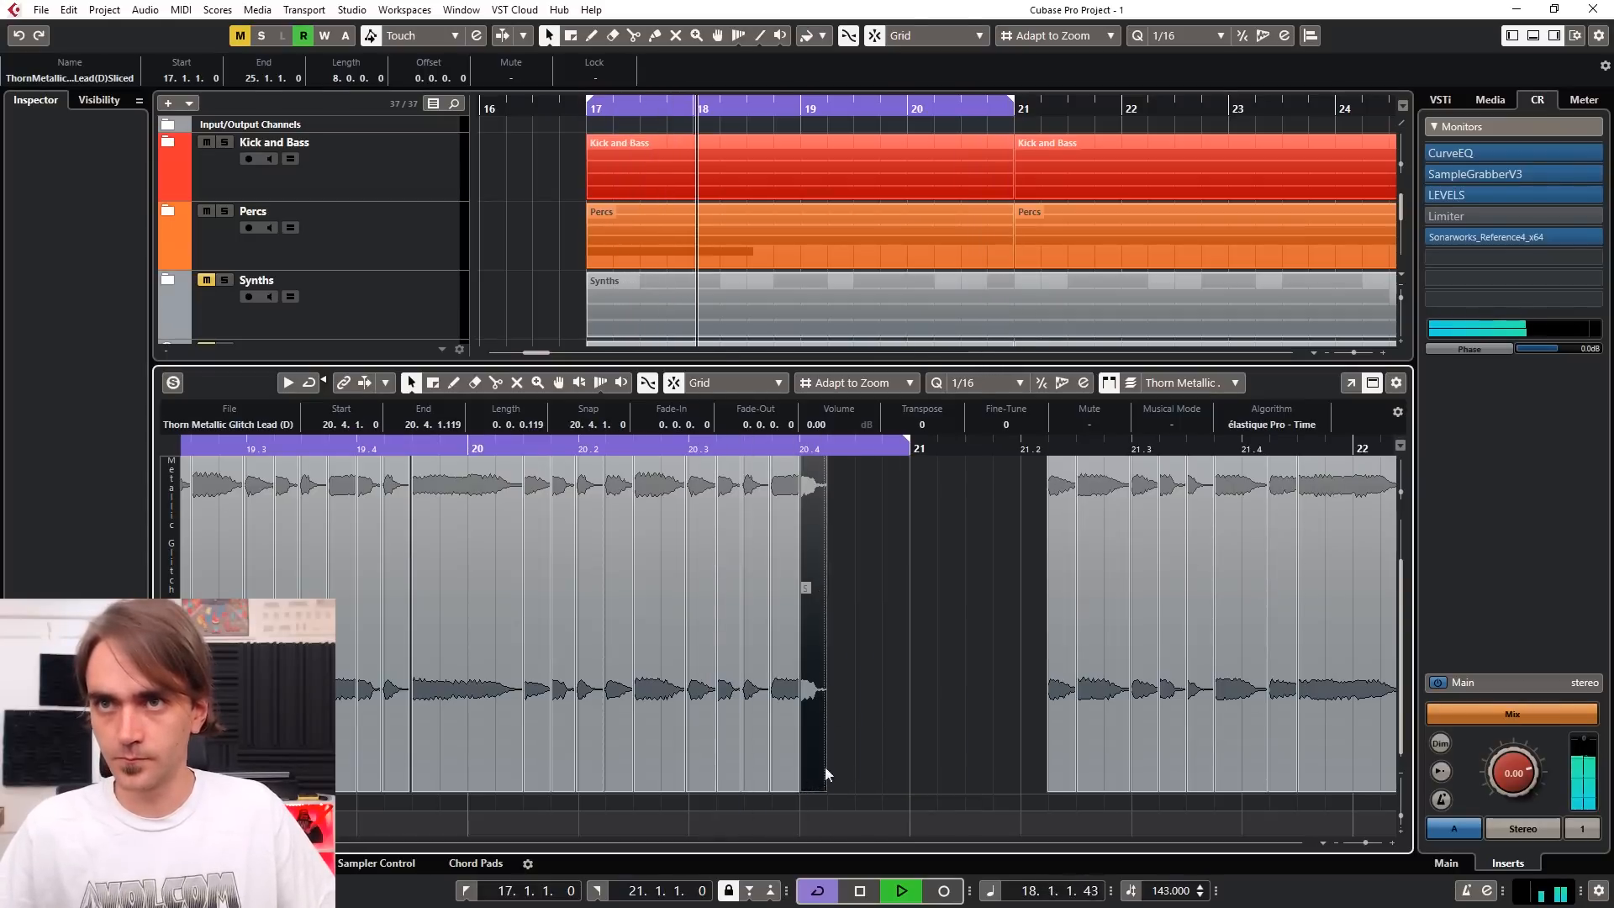
{"action": "scroll", "coordinate": [832, 482], "scroll_direction": "up", "scroll_amount": 2}
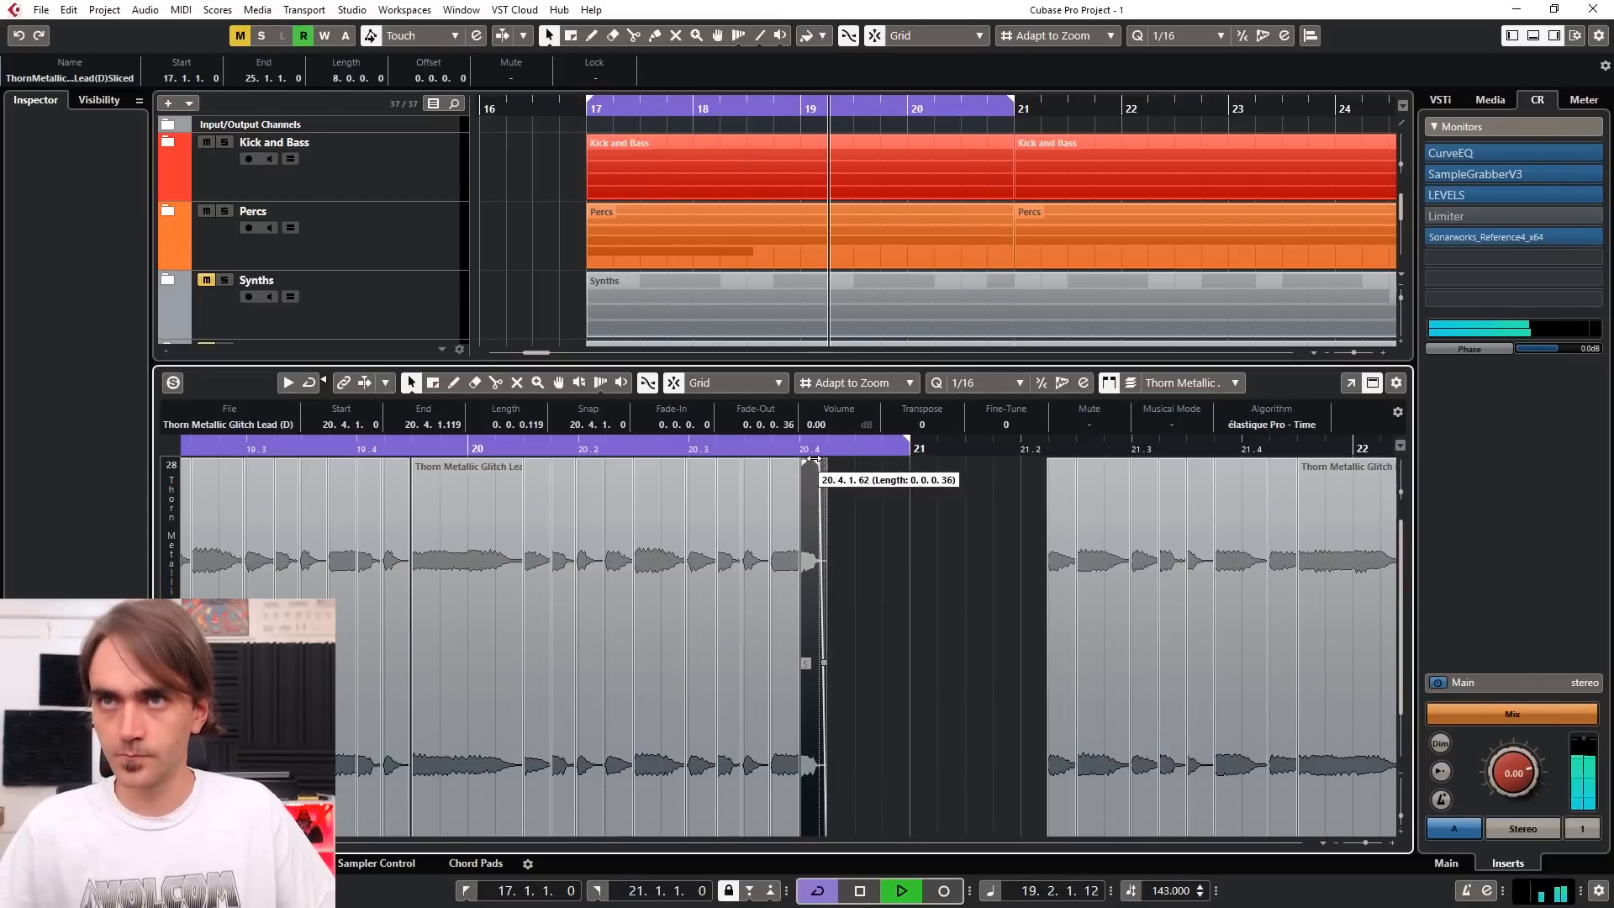
{"action": "left_click_drag", "start_coordinate": [817, 580], "coordinate": [856, 587]}
{"action": "left_click_drag", "start_coordinate": [886, 552], "coordinate": [802, 602]}
{"action": "left_click_drag", "start_coordinate": [804, 603], "coordinate": [851, 603]}
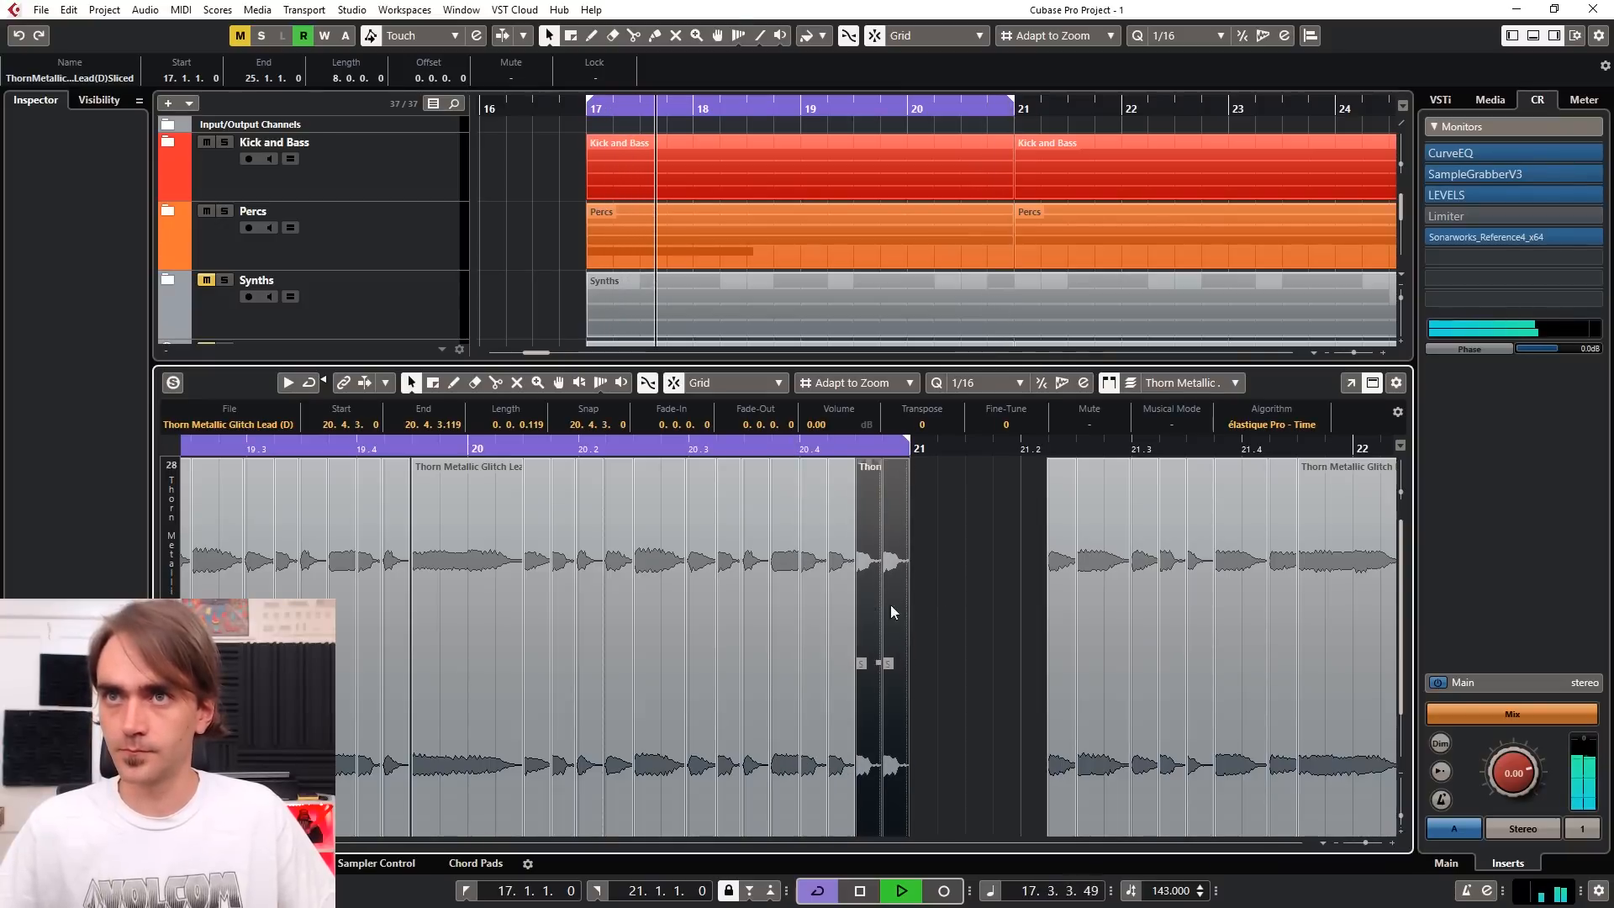
Step: Delete all remaining slices after bar 21
{"action": "scroll", "coordinate": [930, 599], "scroll_direction": "down", "scroll_amount": 4}
{"action": "scroll", "coordinate": [932, 598], "scroll_direction": "left", "scroll_amount": 2}
{"action": "scroll", "coordinate": [932, 598], "scroll_direction": "down", "scroll_amount": 3}
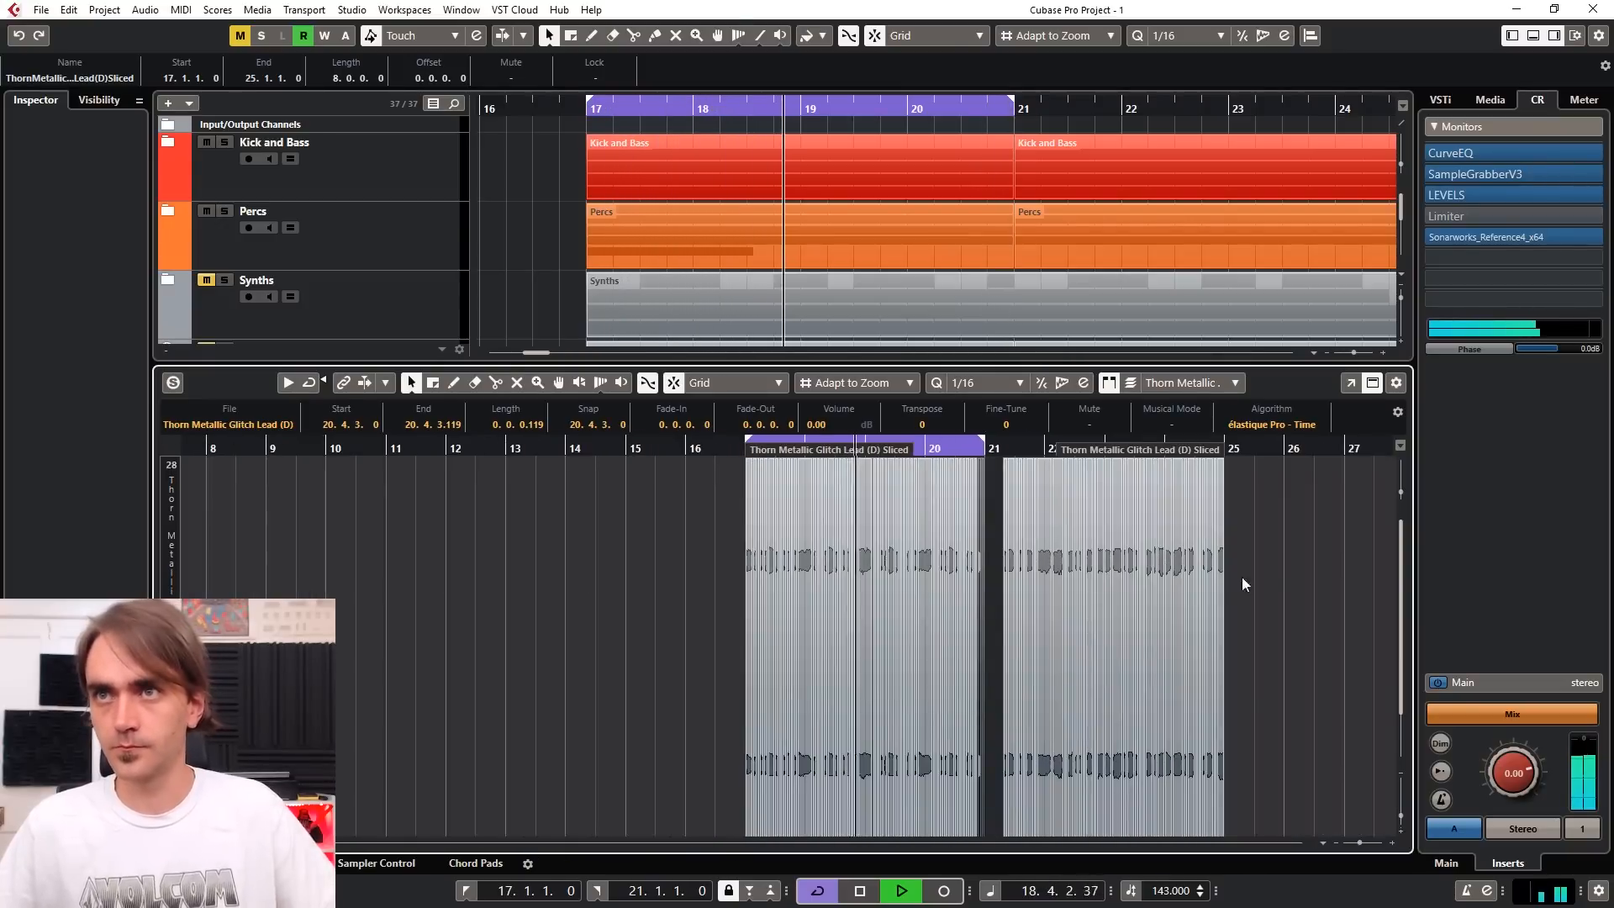
{"action": "left_click_drag", "start_coordinate": [1292, 561], "coordinate": [999, 668]}
{"action": "key", "text": "Delete"}
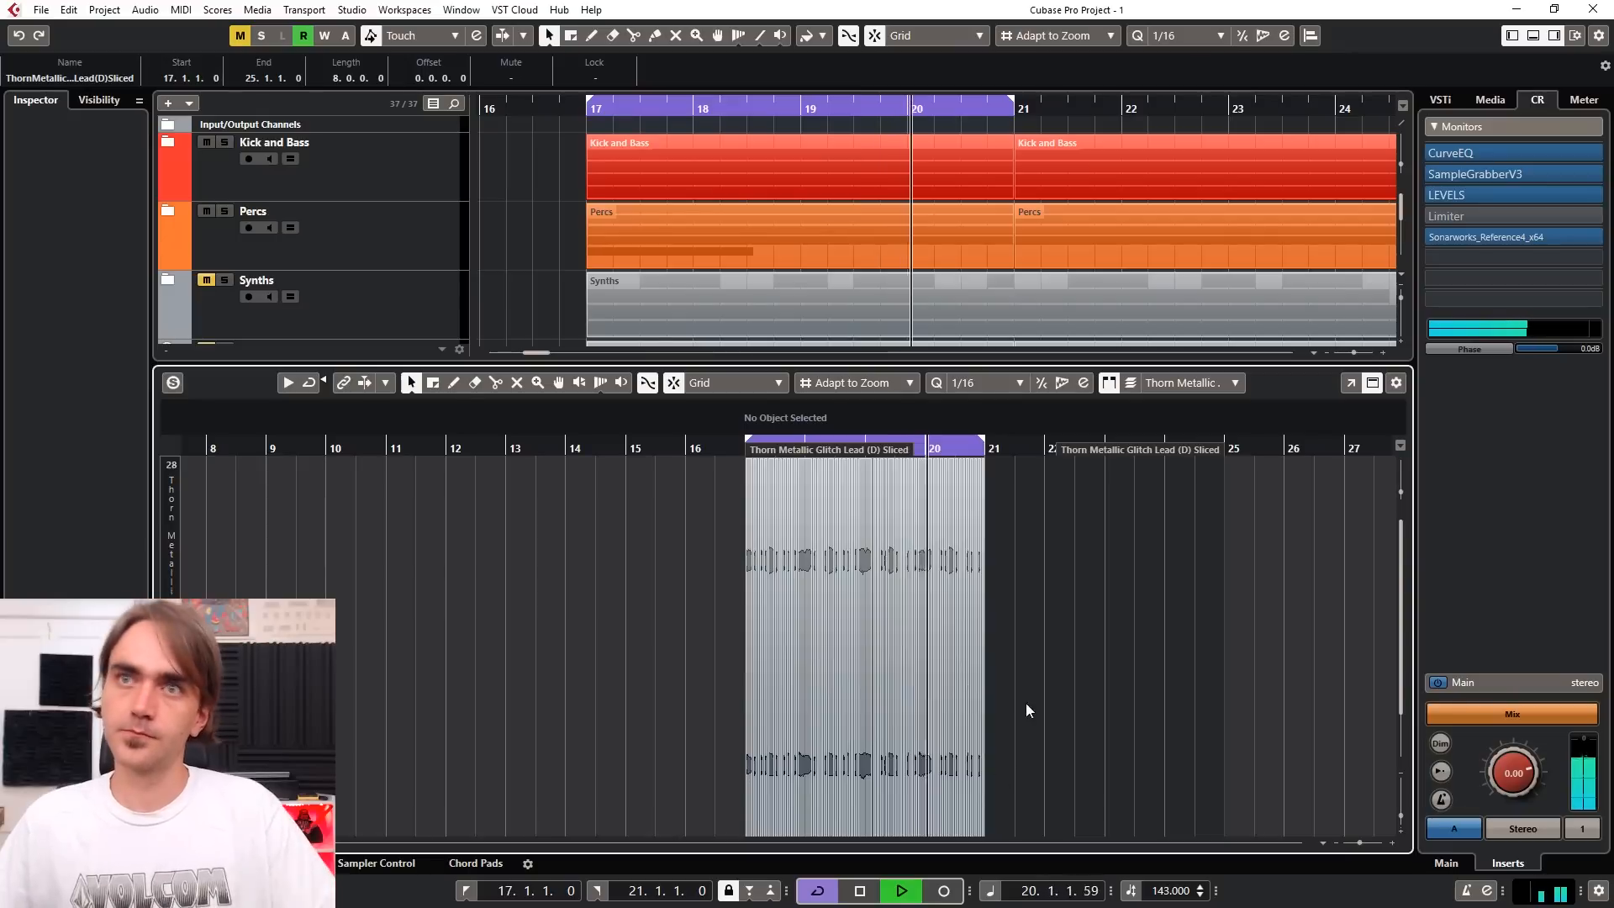
{"action": "scroll", "coordinate": [1024, 704], "scroll_direction": "up", "scroll_amount": 4}
{"action": "scroll", "coordinate": [824, 685], "scroll_direction": "down", "scroll_amount": 2}
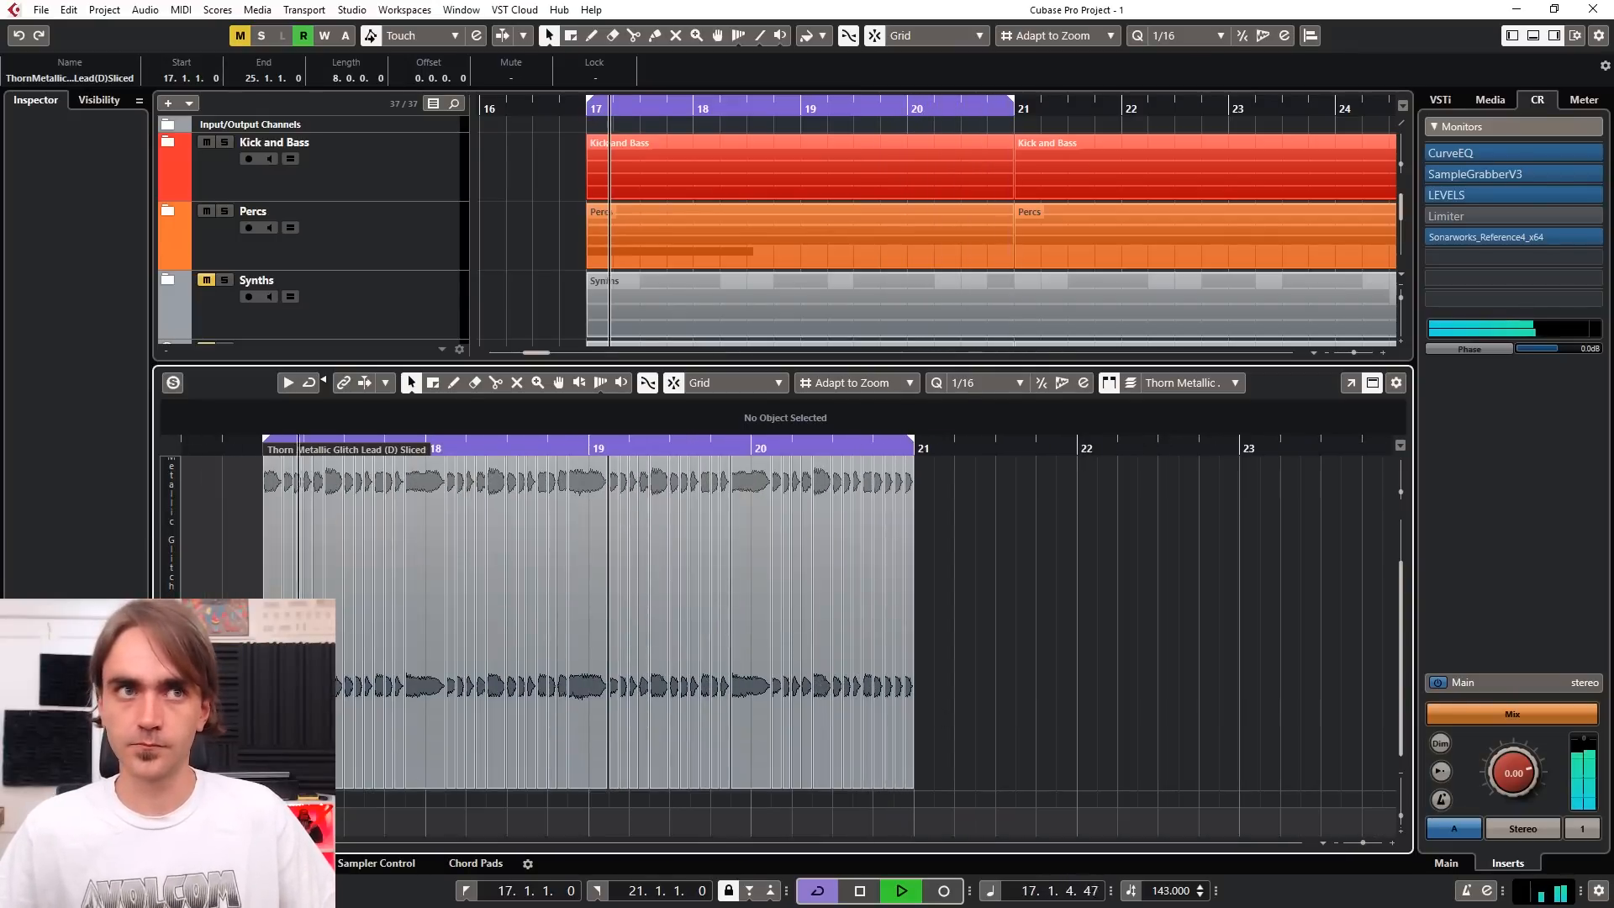
Step: Return to the full arrangement, shorten the sliced part to four bars ending at bar 21, and repeat it three times
{"action": "left_click", "coordinate": [166, 863]}
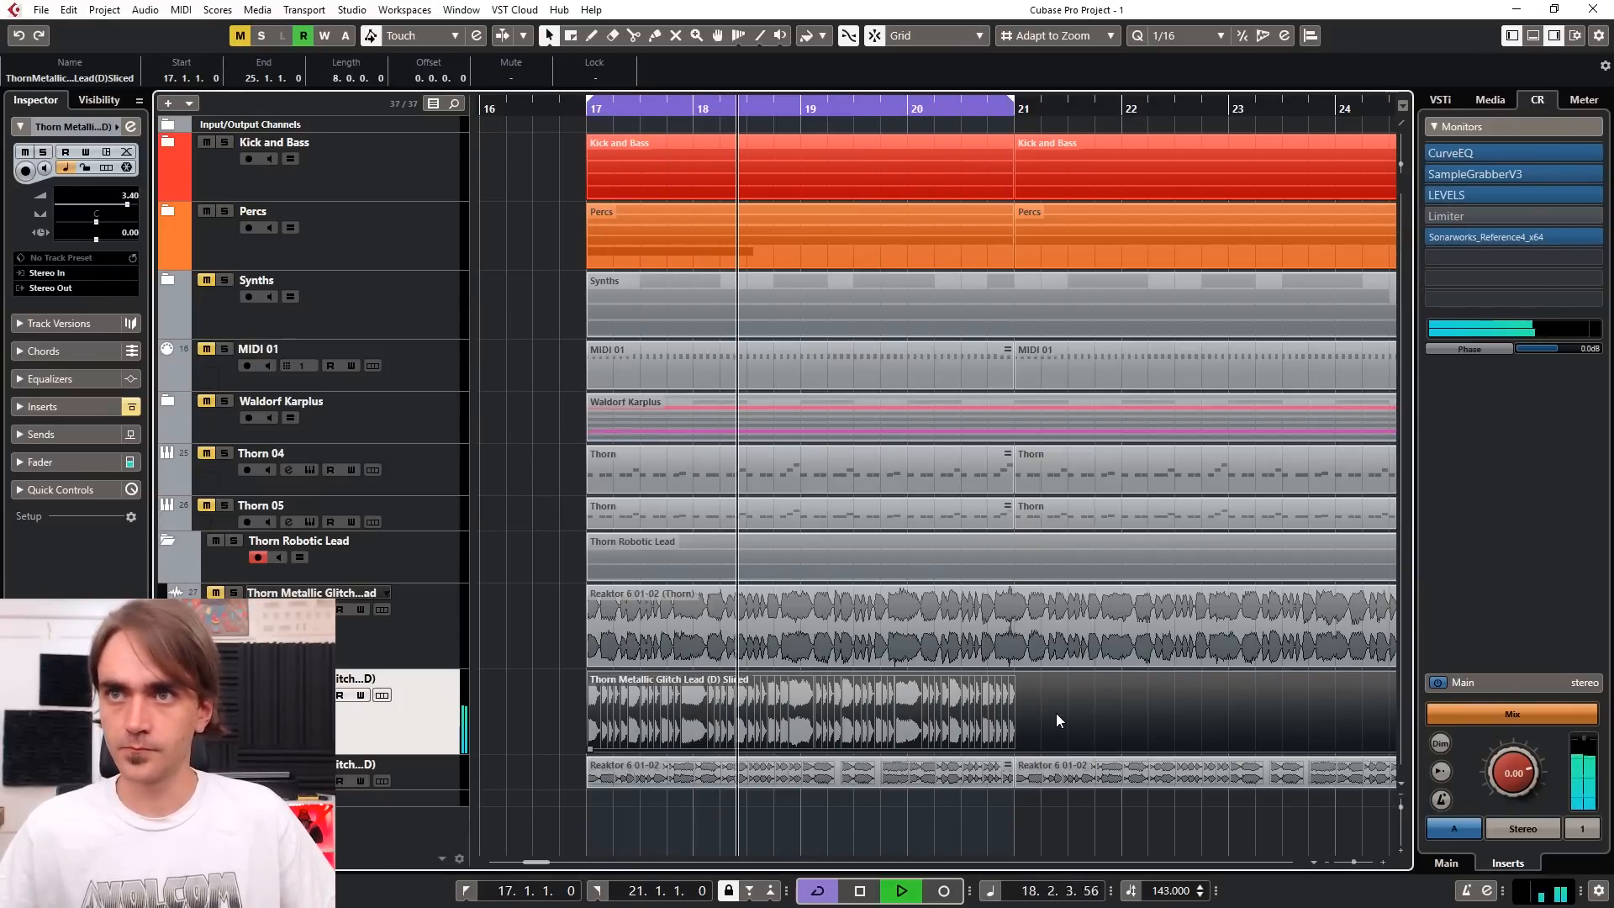
{"action": "scroll", "coordinate": [1054, 713], "scroll_direction": "down", "scroll_amount": 4}
{"action": "left_click_drag", "start_coordinate": [1015, 745], "coordinate": [822, 733]}
{"action": "scroll", "coordinate": [822, 732], "scroll_direction": "up", "scroll_amount": 2}
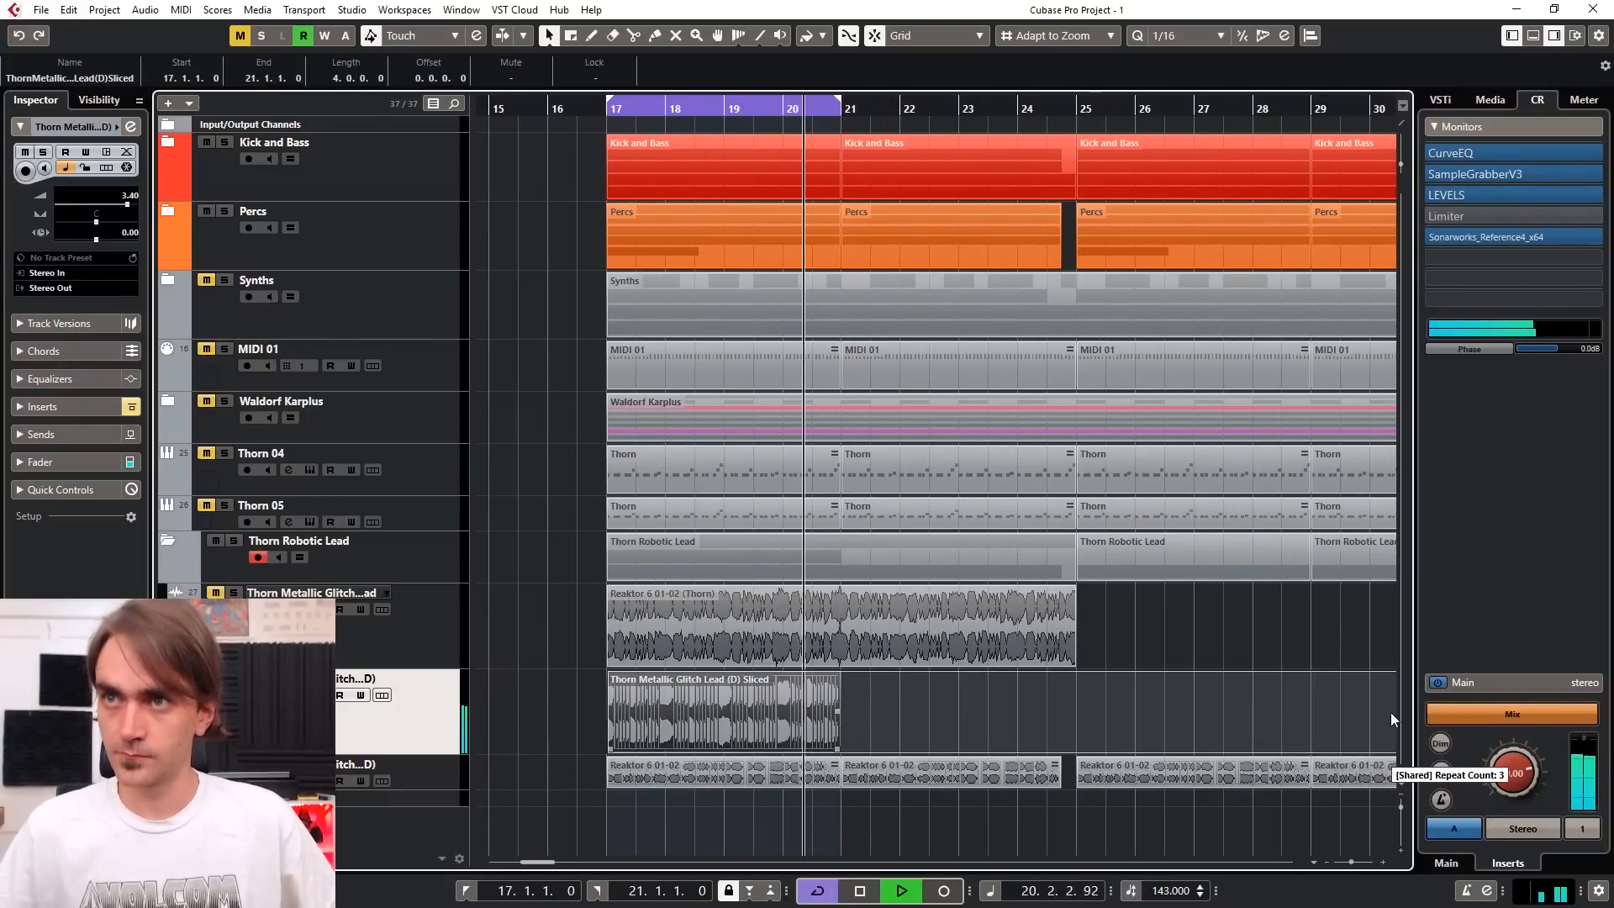
{"action": "mouse_move", "coordinate": [1390, 713]}
{"action": "left_mouse_down"}
{"action": "mouse_move", "coordinate": [1319, 711]}
{"action": "mouse_move", "coordinate": [1369, 714]}
{"action": "left_mouse_up"}
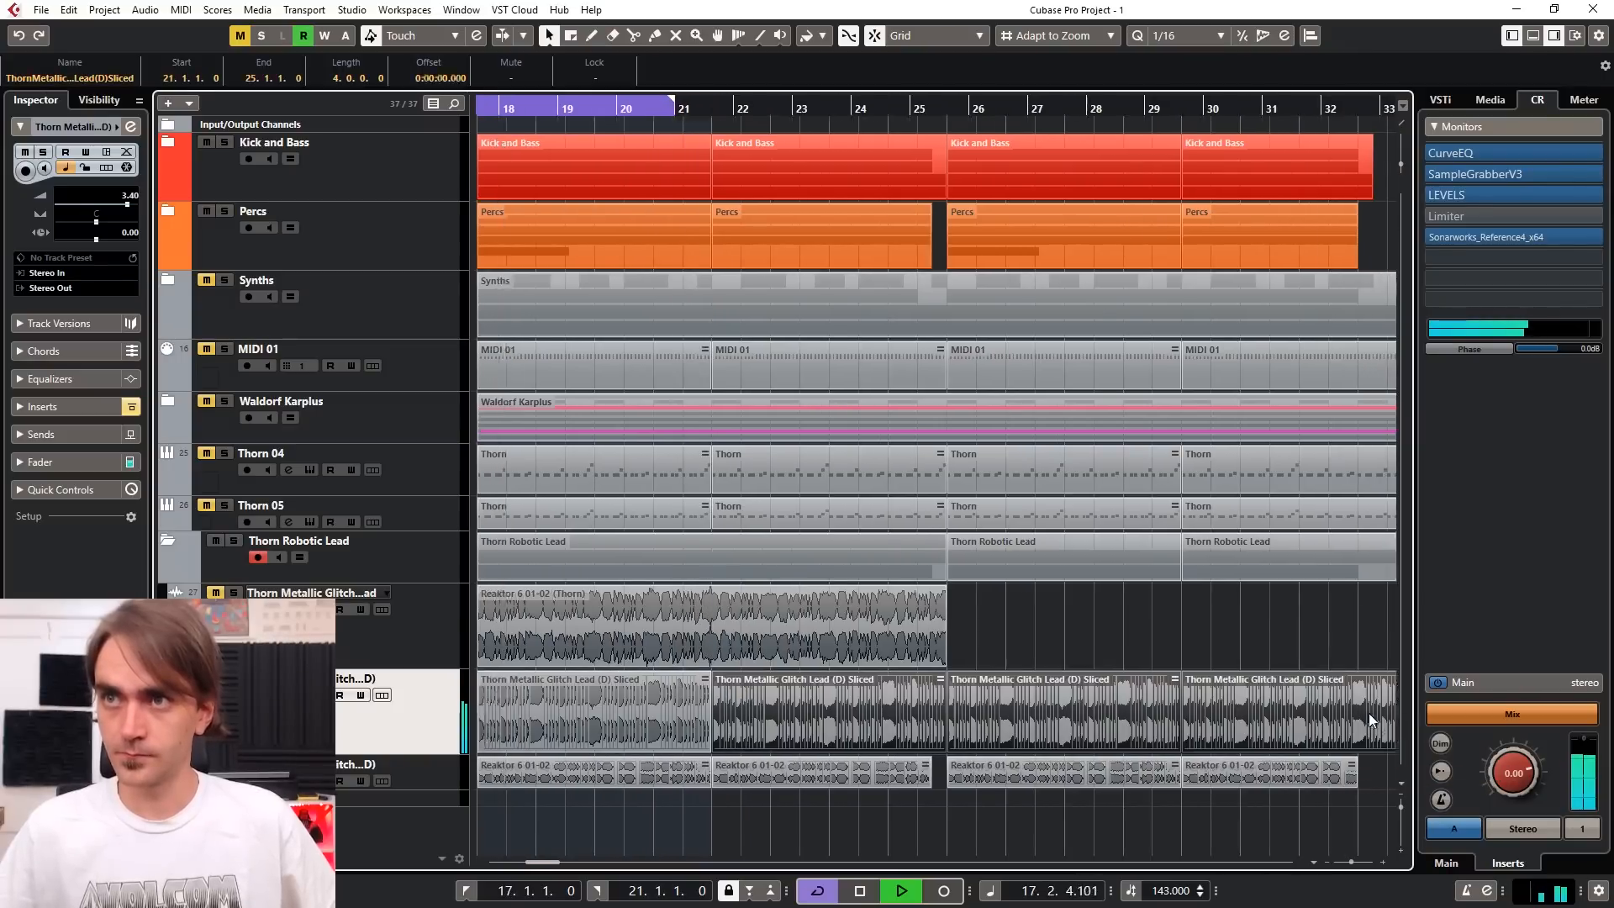
{"action": "scroll", "coordinate": [790, 730], "scroll_direction": "down", "scroll_amount": 2}
{"action": "scroll", "coordinate": [773, 729], "scroll_direction": "left", "scroll_amount": 2}
{"action": "scroll", "coordinate": [844, 724], "scroll_direction": "right", "scroll_amount": 2}
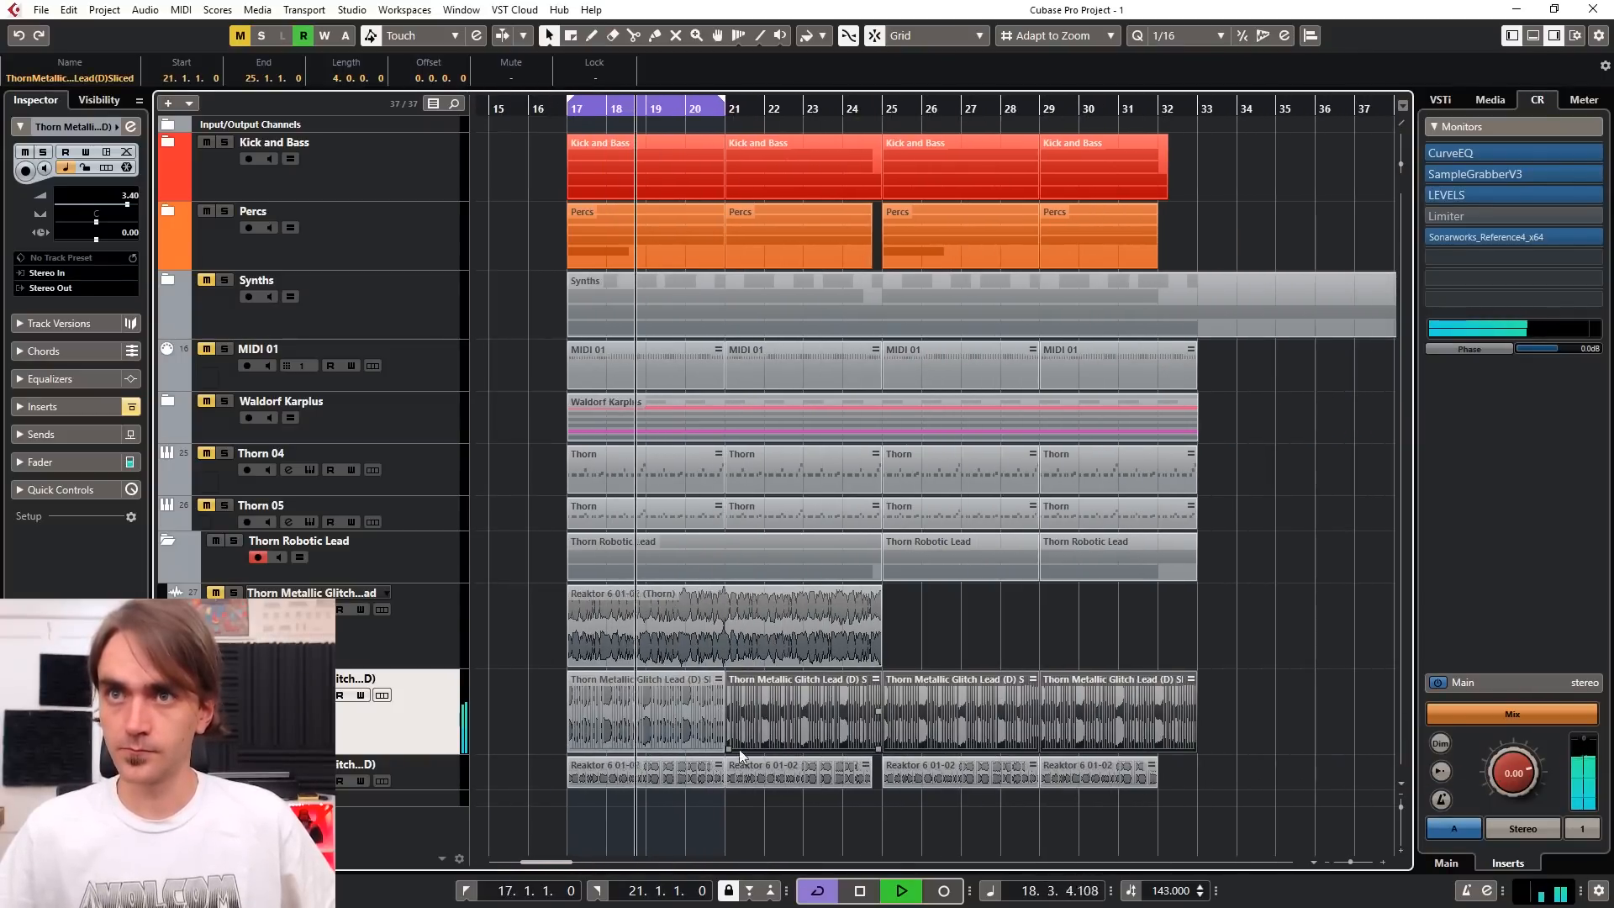
Step: Extend the loop range to 25.1.1.0 and trim the sliced part at bar 21 to end at 24.3.4.119
{"action": "left_click", "coordinate": [612, 726]}
{"action": "scroll", "coordinate": [609, 727], "scroll_direction": "up", "scroll_amount": 2}
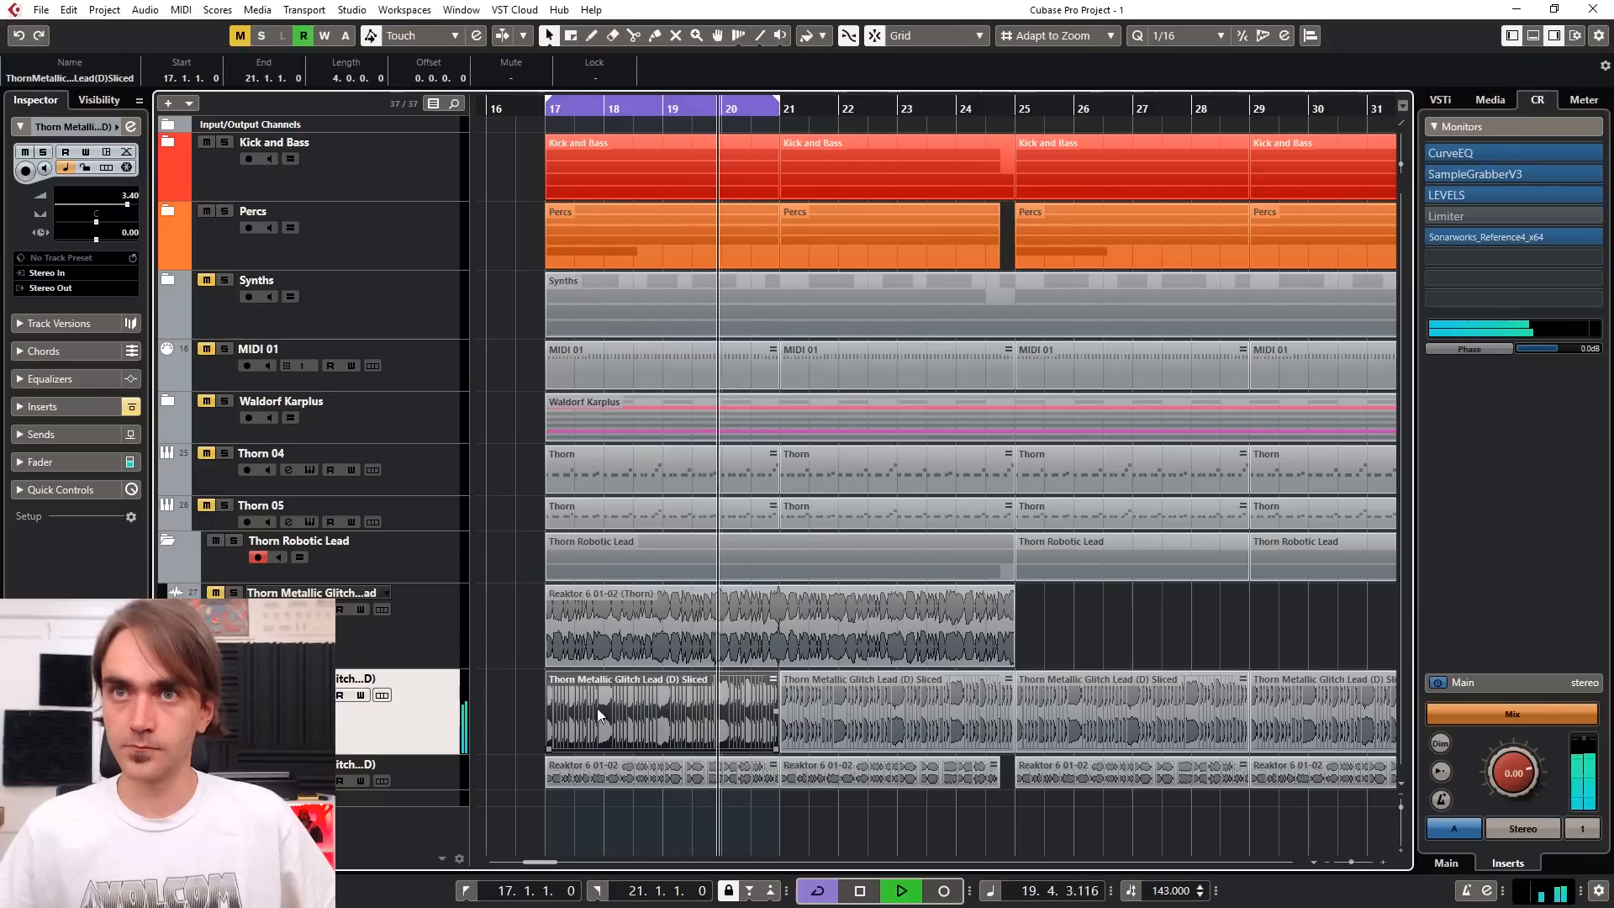
{"action": "left_click_drag", "start_coordinate": [777, 107], "coordinate": [1013, 114]}
{"action": "left_click", "coordinate": [943, 714]}
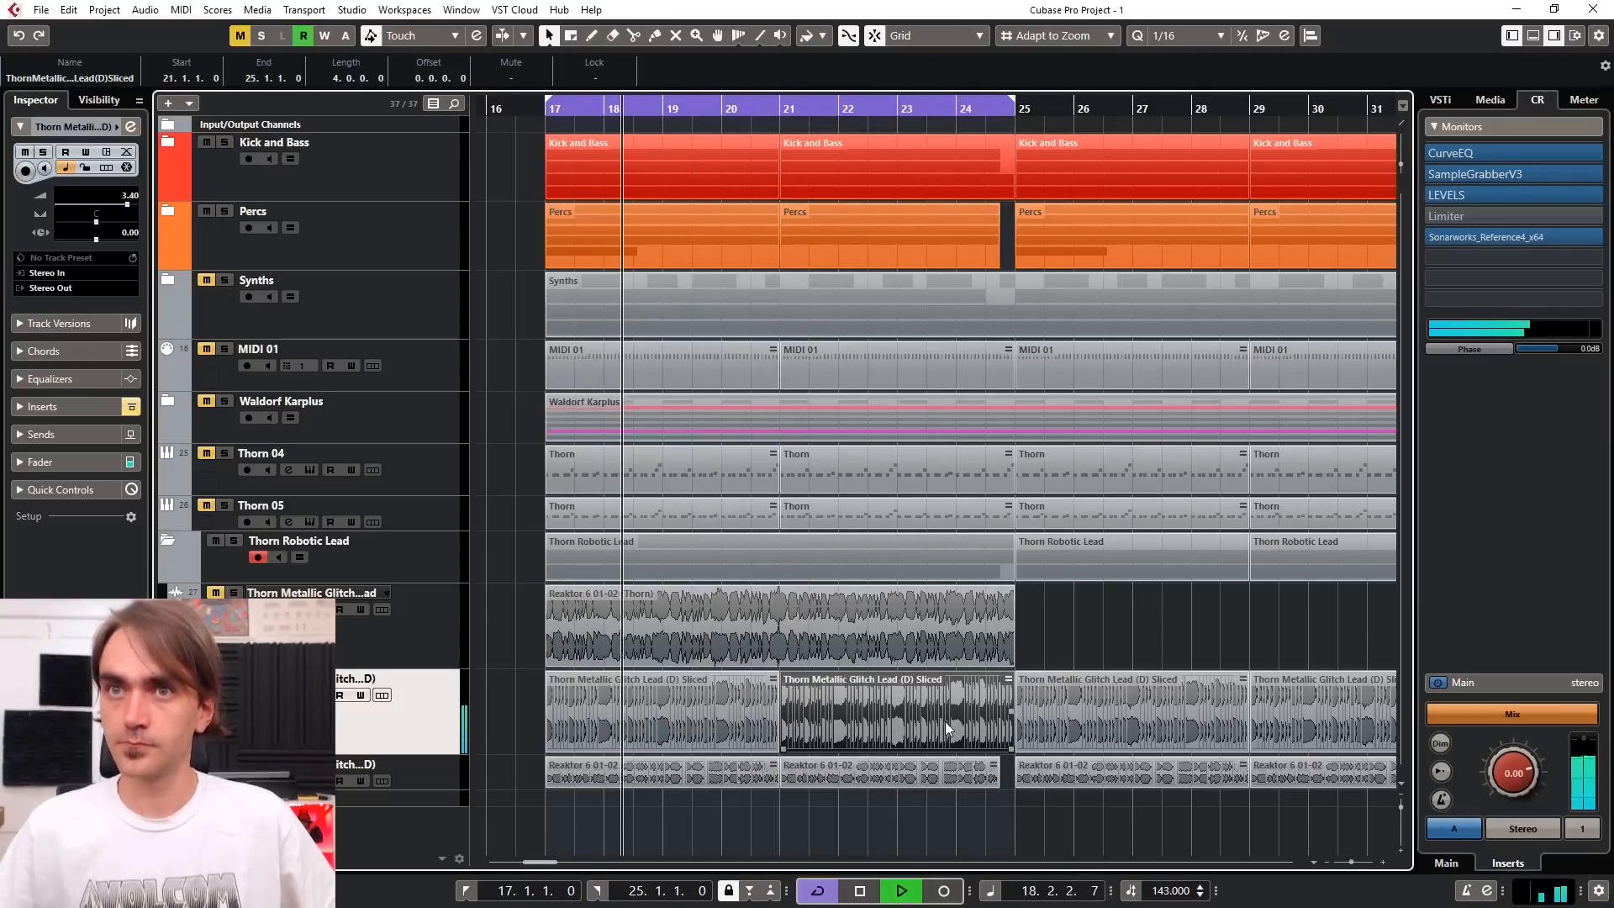
{"action": "scroll", "coordinate": [998, 738], "scroll_direction": "up", "scroll_amount": 3}
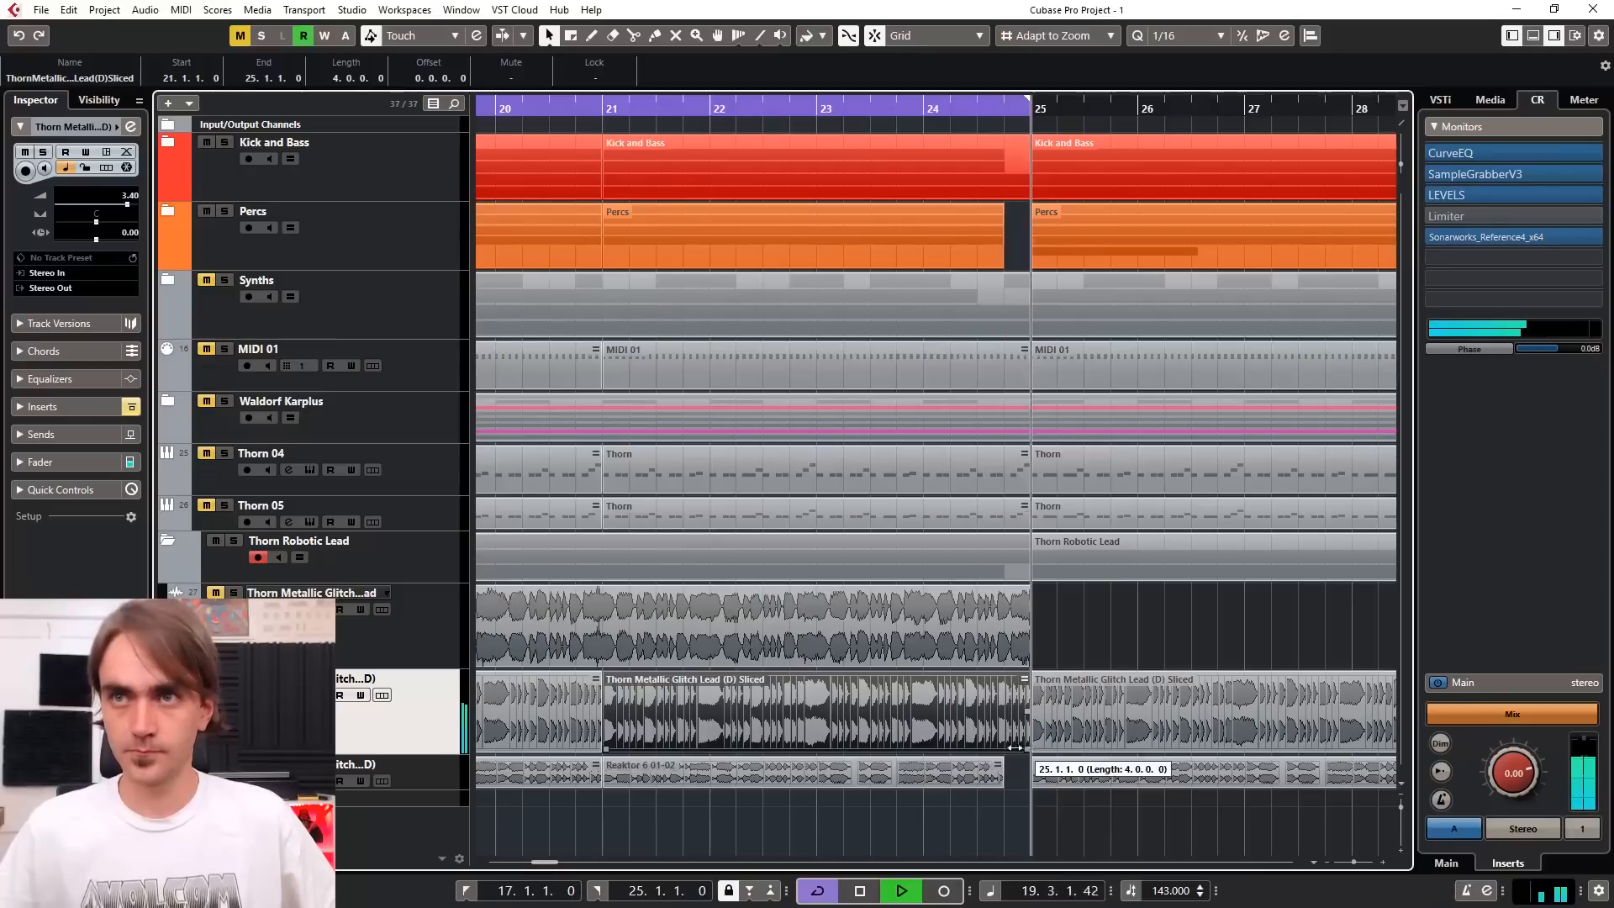
{"action": "left_click_drag", "start_coordinate": [1014, 747], "coordinate": [1002, 747]}
{"action": "scroll", "coordinate": [983, 740], "scroll_direction": "right", "scroll_amount": 2}
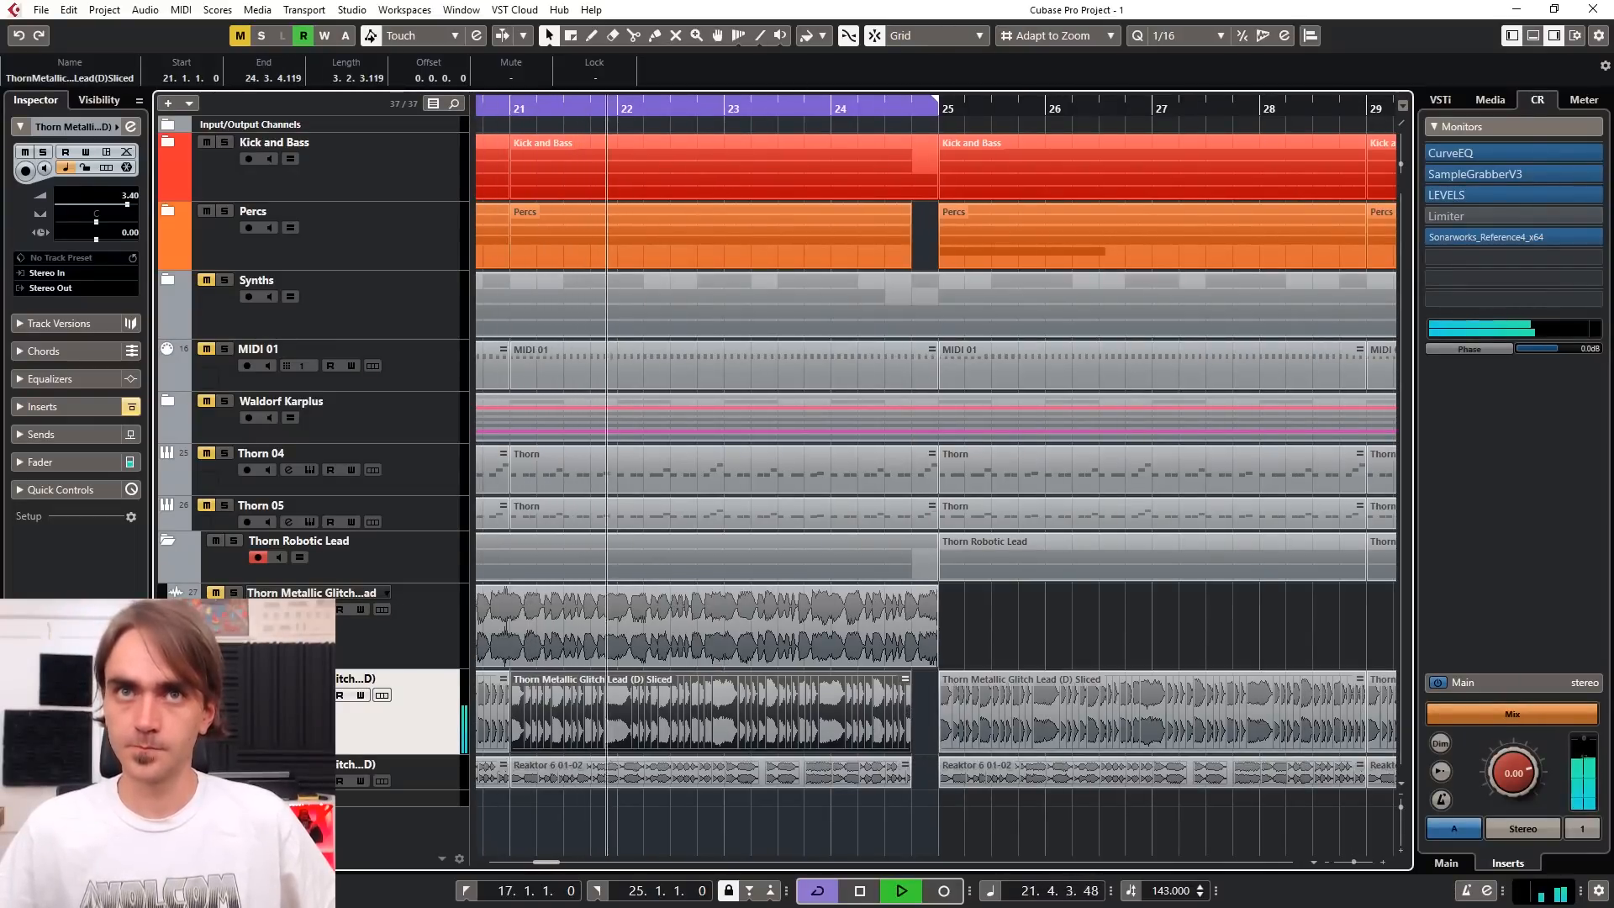
Step: Colorize the sliced part at bar 21 yellow
{"action": "right_click", "coordinate": [185, 710]}
{"action": "key", "text": "Escape"}
{"action": "left_click", "coordinate": [824, 36]}
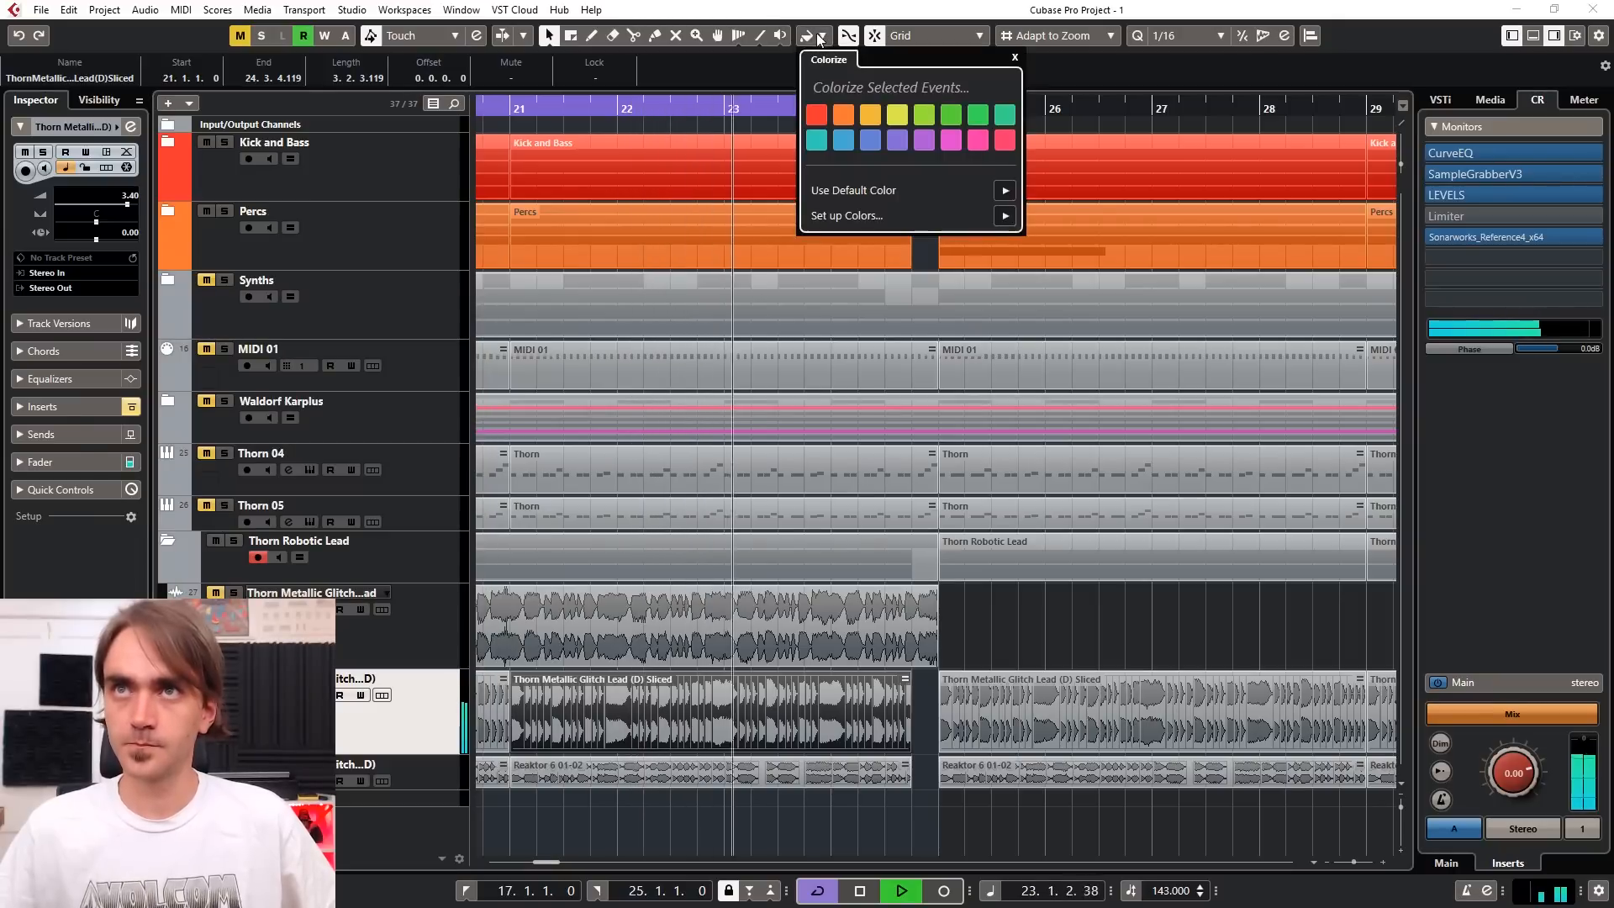
{"action": "left_click", "coordinate": [897, 115]}
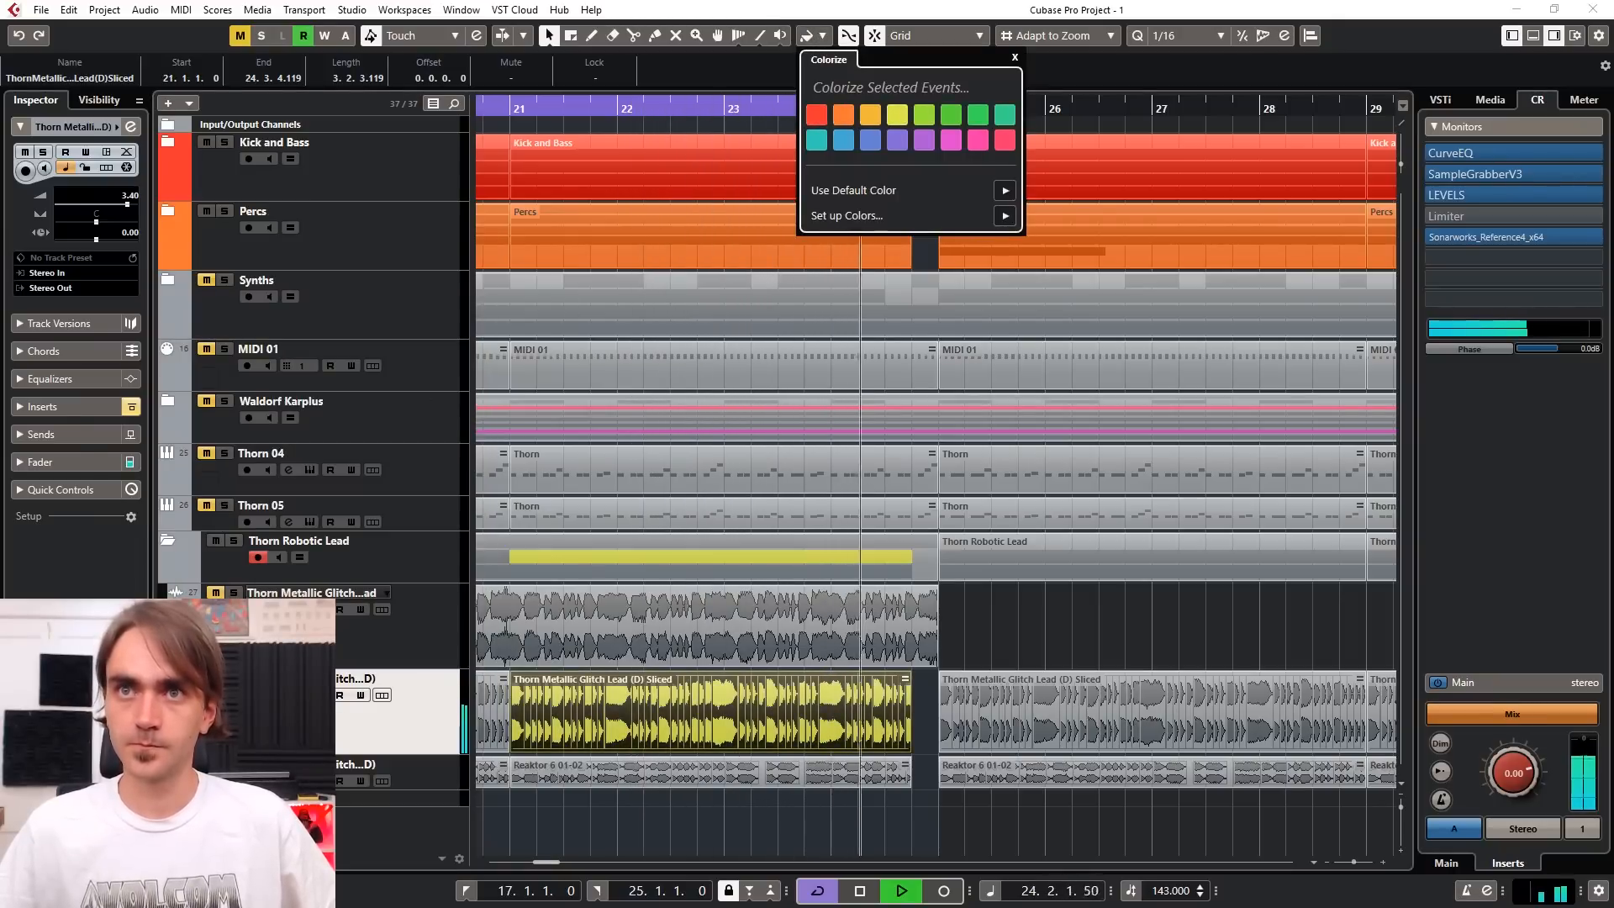
{"action": "left_click", "coordinate": [807, 771]}
{"action": "left_click", "coordinate": [924, 829]}
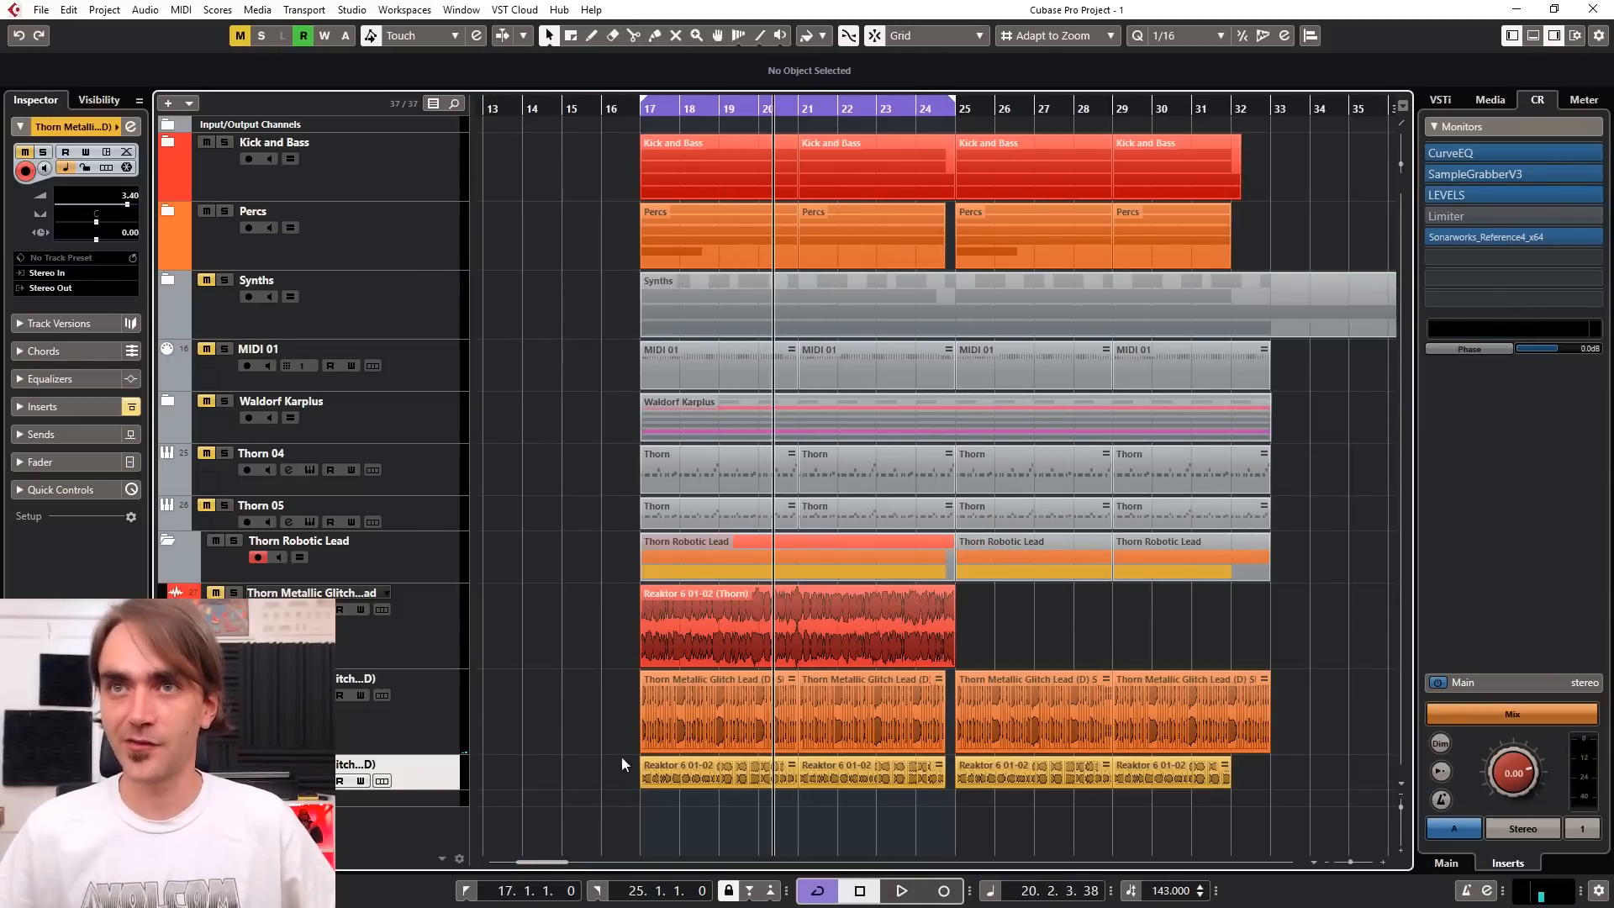
Step: Bounce the Thorn audio event on the duplicated Thorn Metallic Glitch Lead track
{"action": "scroll", "coordinate": [645, 752], "scroll_direction": "up", "scroll_amount": 4}
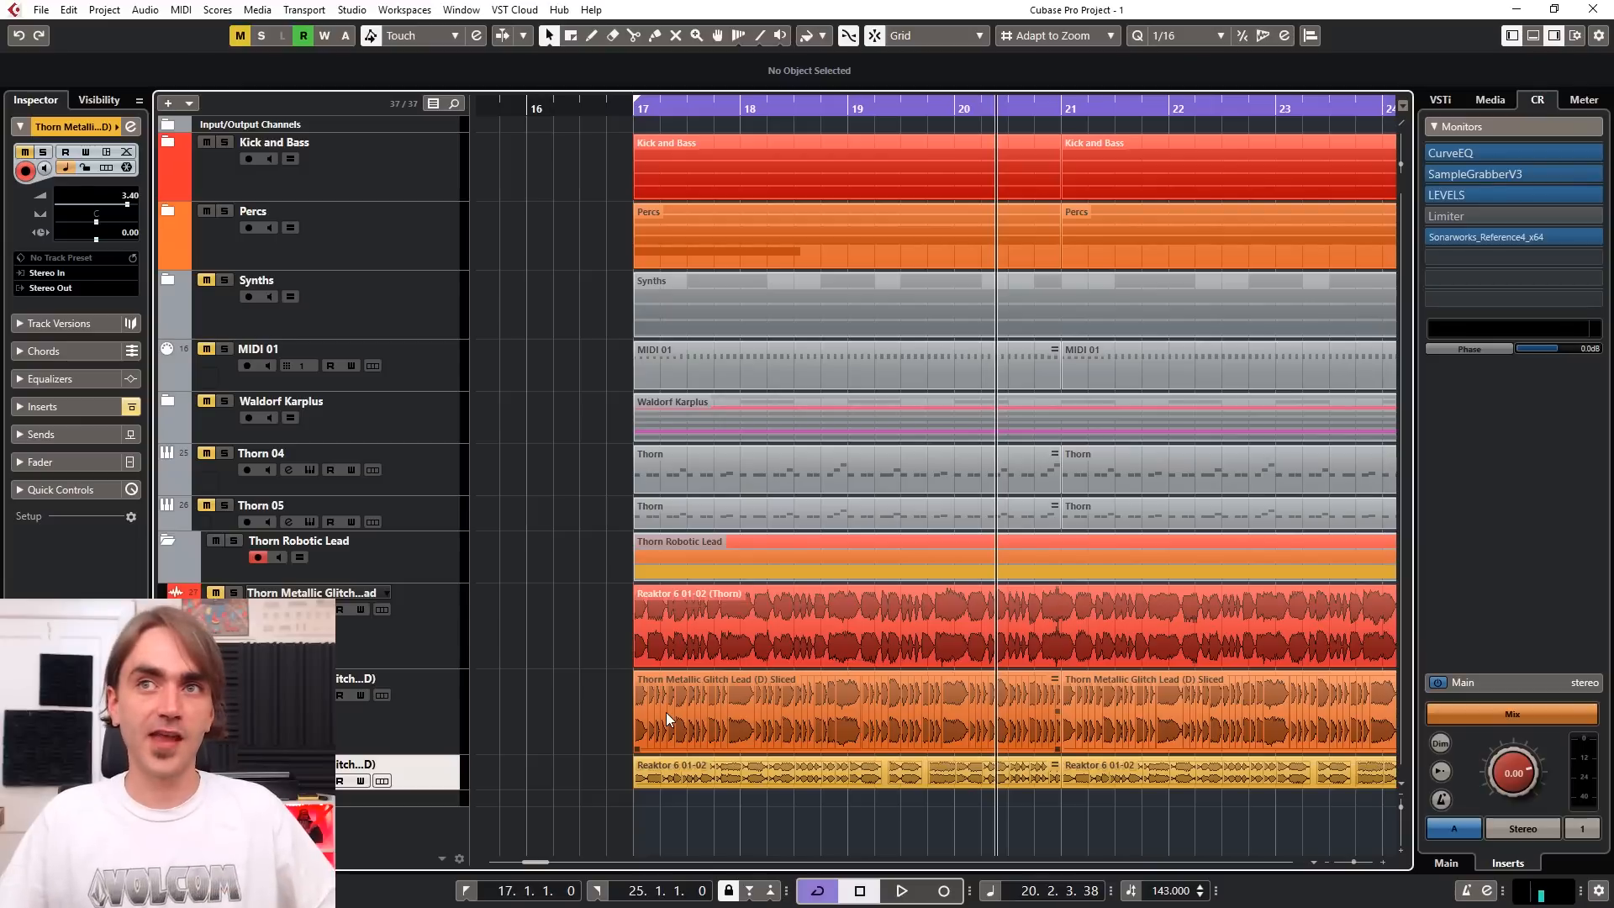
{"action": "right_click", "coordinate": [767, 627]}
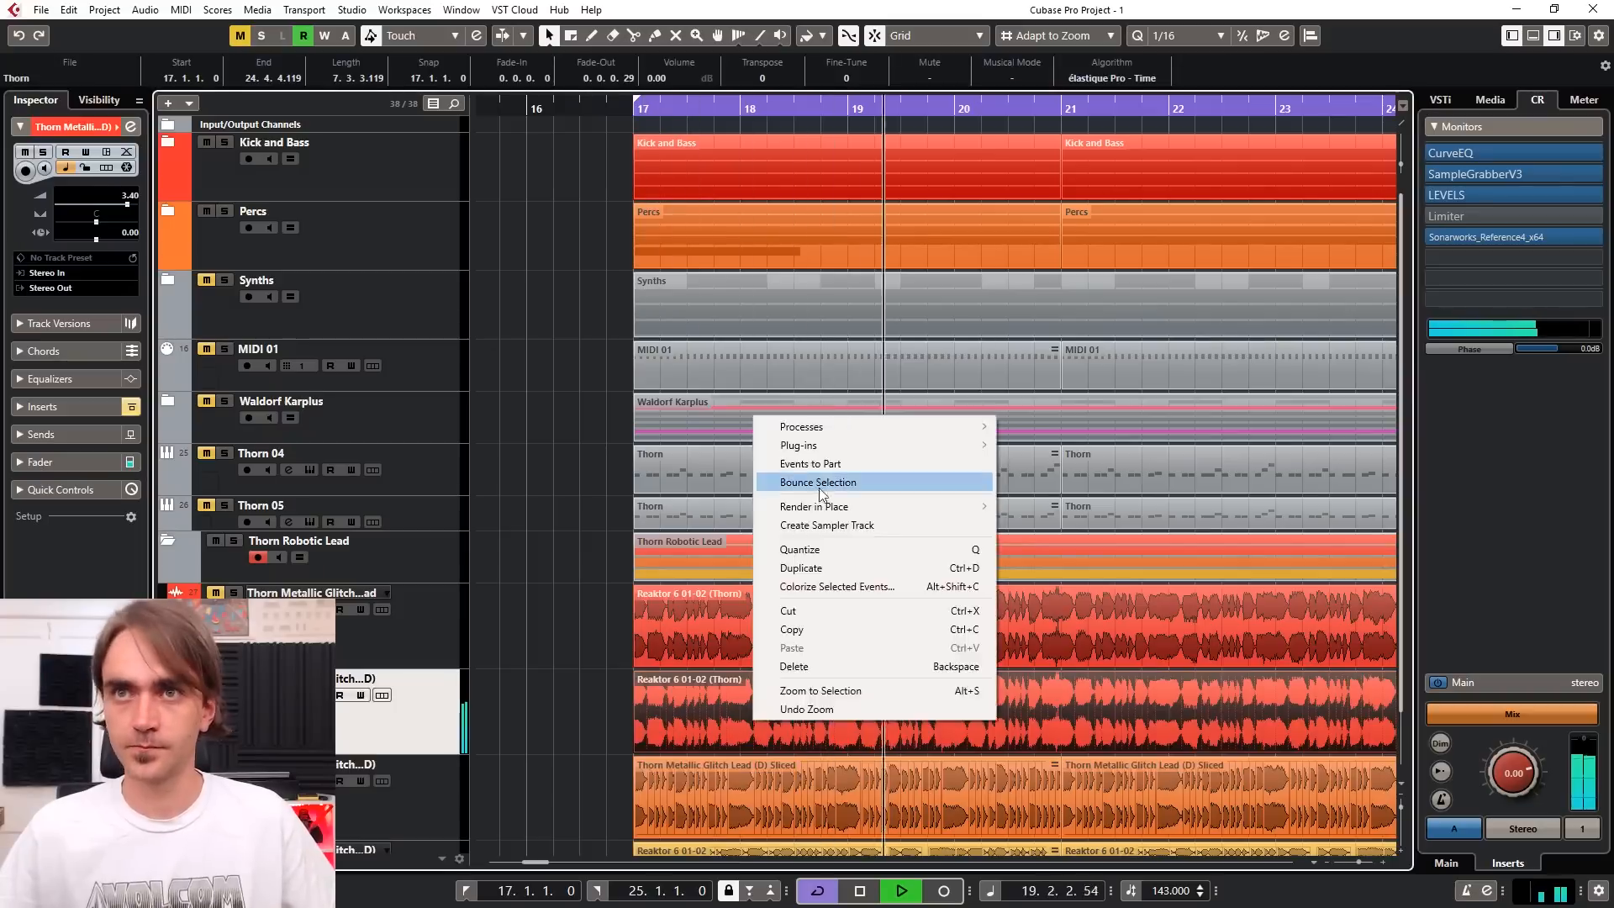
{"action": "left_click", "coordinate": [902, 480]}
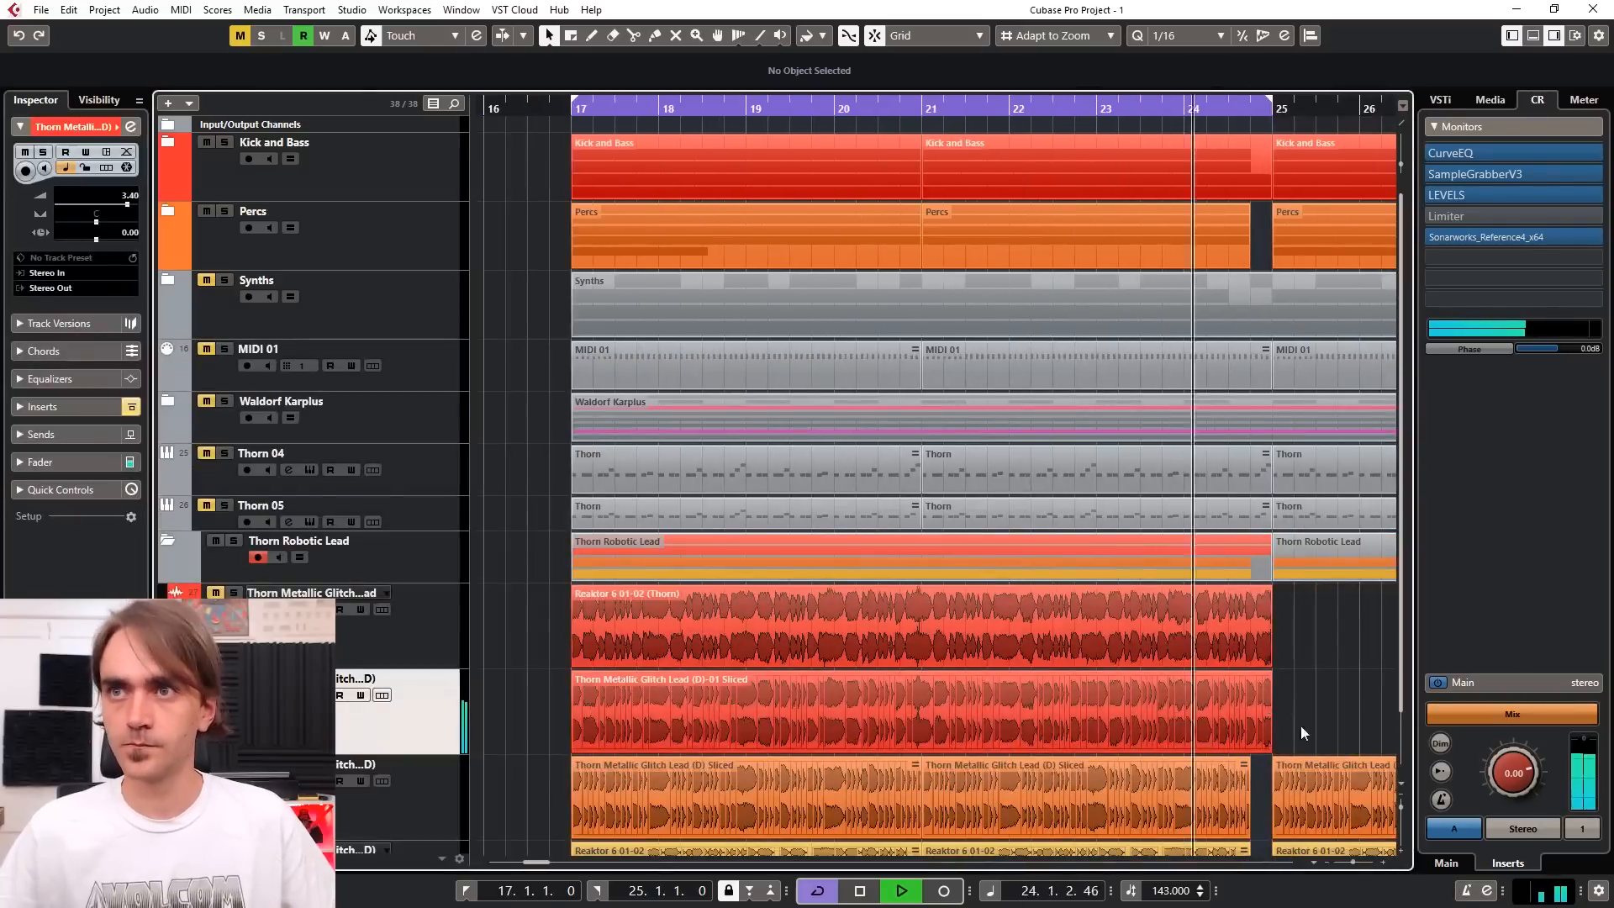
Step: Open the newly sliced part for editing and delete unwanted slices between 18.2 and 18.4
{"action": "double_click", "coordinate": [1210, 725]}
{"action": "scroll", "coordinate": [768, 713], "scroll_direction": "down", "scroll_amount": 3}
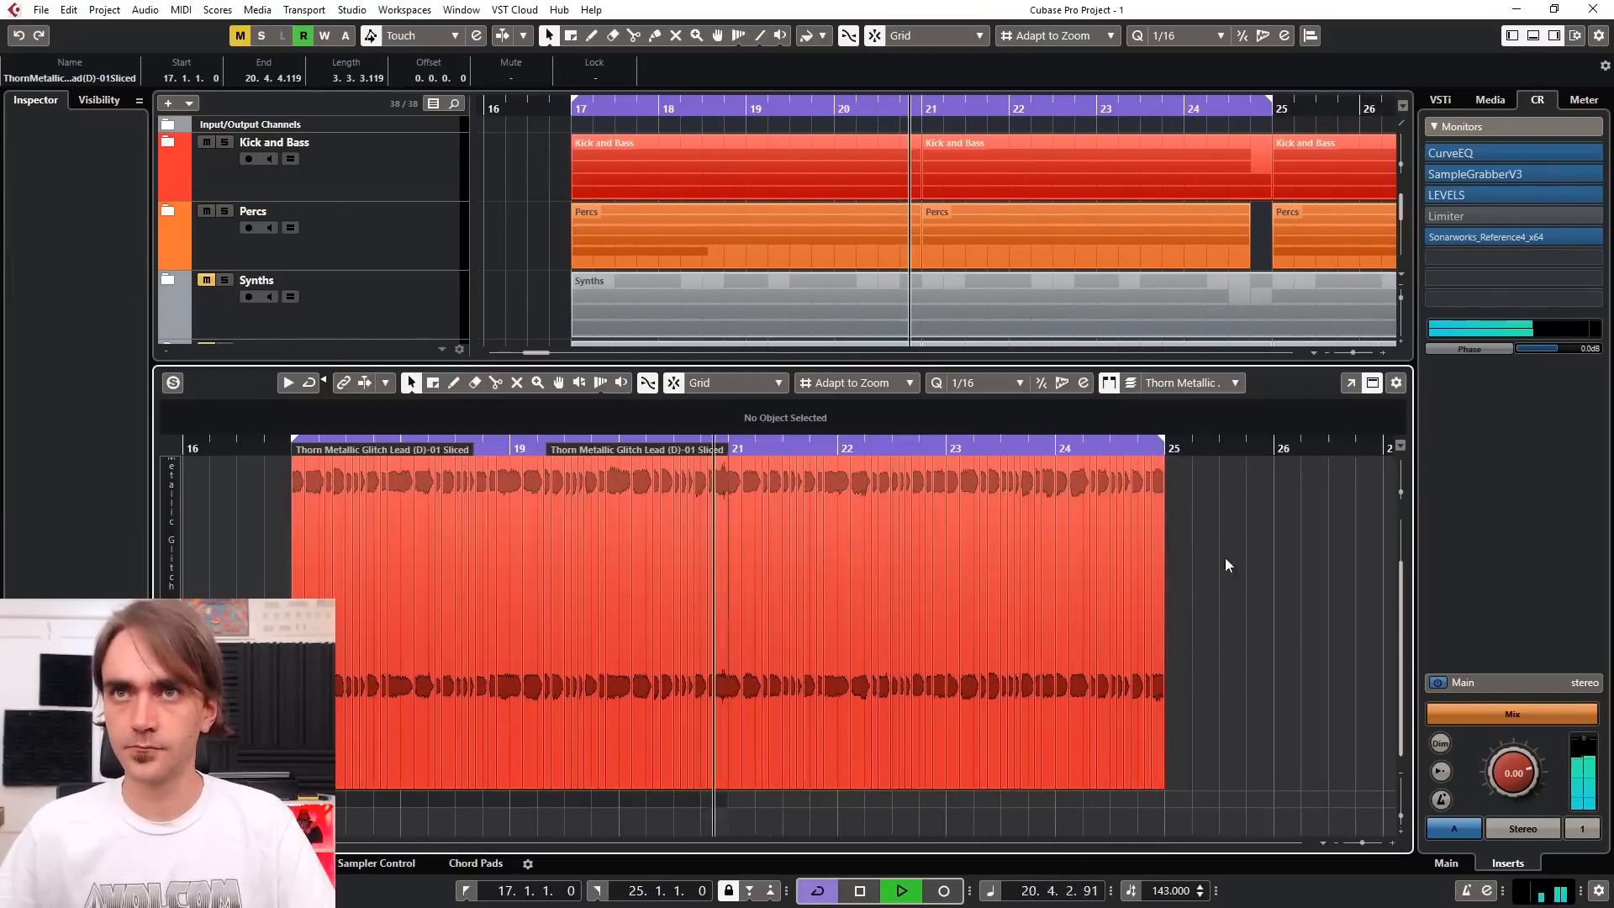
{"action": "scroll", "coordinate": [1225, 562], "scroll_direction": "up", "scroll_amount": 6}
{"action": "left_click_drag", "start_coordinate": [737, 784], "coordinate": [730, 785]}
{"action": "scroll", "coordinate": [729, 722], "scroll_direction": "down", "scroll_amount": 6}
{"action": "scroll", "coordinate": [365, 722], "scroll_direction": "up", "scroll_amount": 6}
{"action": "left_click", "coordinate": [714, 736]}
{"action": "left_click", "coordinate": [788, 736]}
{"action": "key", "text": "Delete"}
Step: Delete unwanted slices in bar 19 and select the short slice at 19.3.2.119
{"action": "scroll", "coordinate": [891, 736], "scroll_direction": "down", "scroll_amount": 3}
{"action": "left_click", "coordinate": [1122, 731]}
{"action": "key", "text": "Delete"}
{"action": "left_click", "coordinate": [1097, 786]}
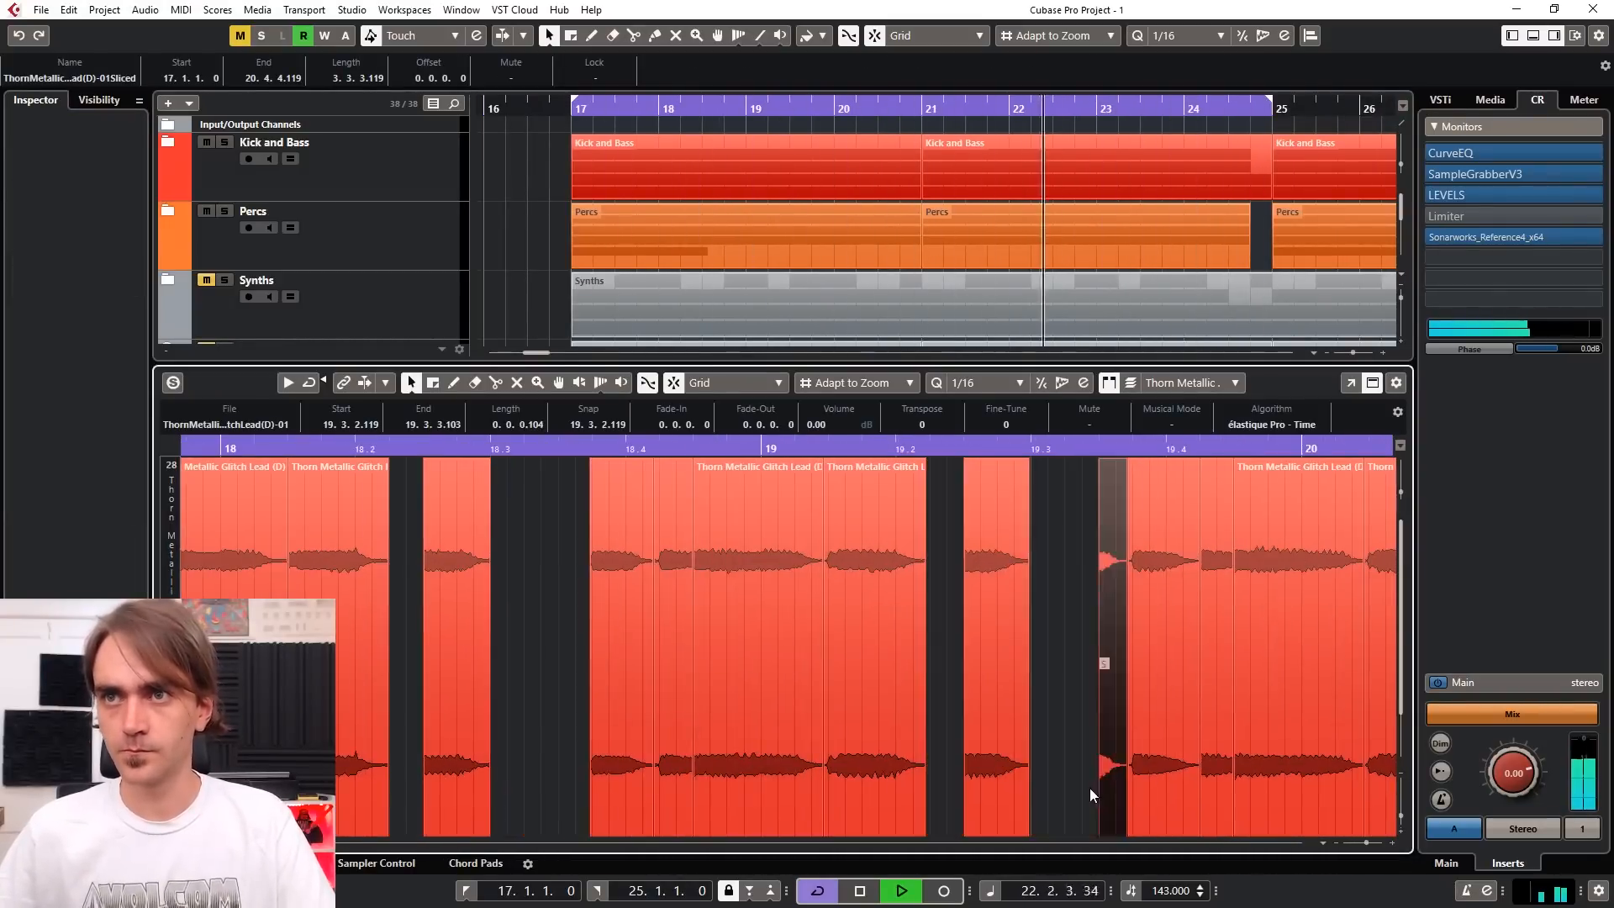
{"action": "left_click", "coordinate": [1097, 772]}
Step: Copy the short slice at 17.2.2.0 into the gap at 18.2.2.0
{"action": "scroll", "coordinate": [800, 733], "scroll_direction": "down", "scroll_amount": 4}
{"action": "scroll", "coordinate": [800, 733], "scroll_direction": "down", "scroll_amount": 1}
{"action": "left_click_drag", "start_coordinate": [538, 749], "coordinate": [738, 749]}
{"action": "left_click_drag", "start_coordinate": [601, 745], "coordinate": [736, 744]}
{"action": "left_click_drag", "start_coordinate": [649, 725], "coordinate": [1009, 725]}
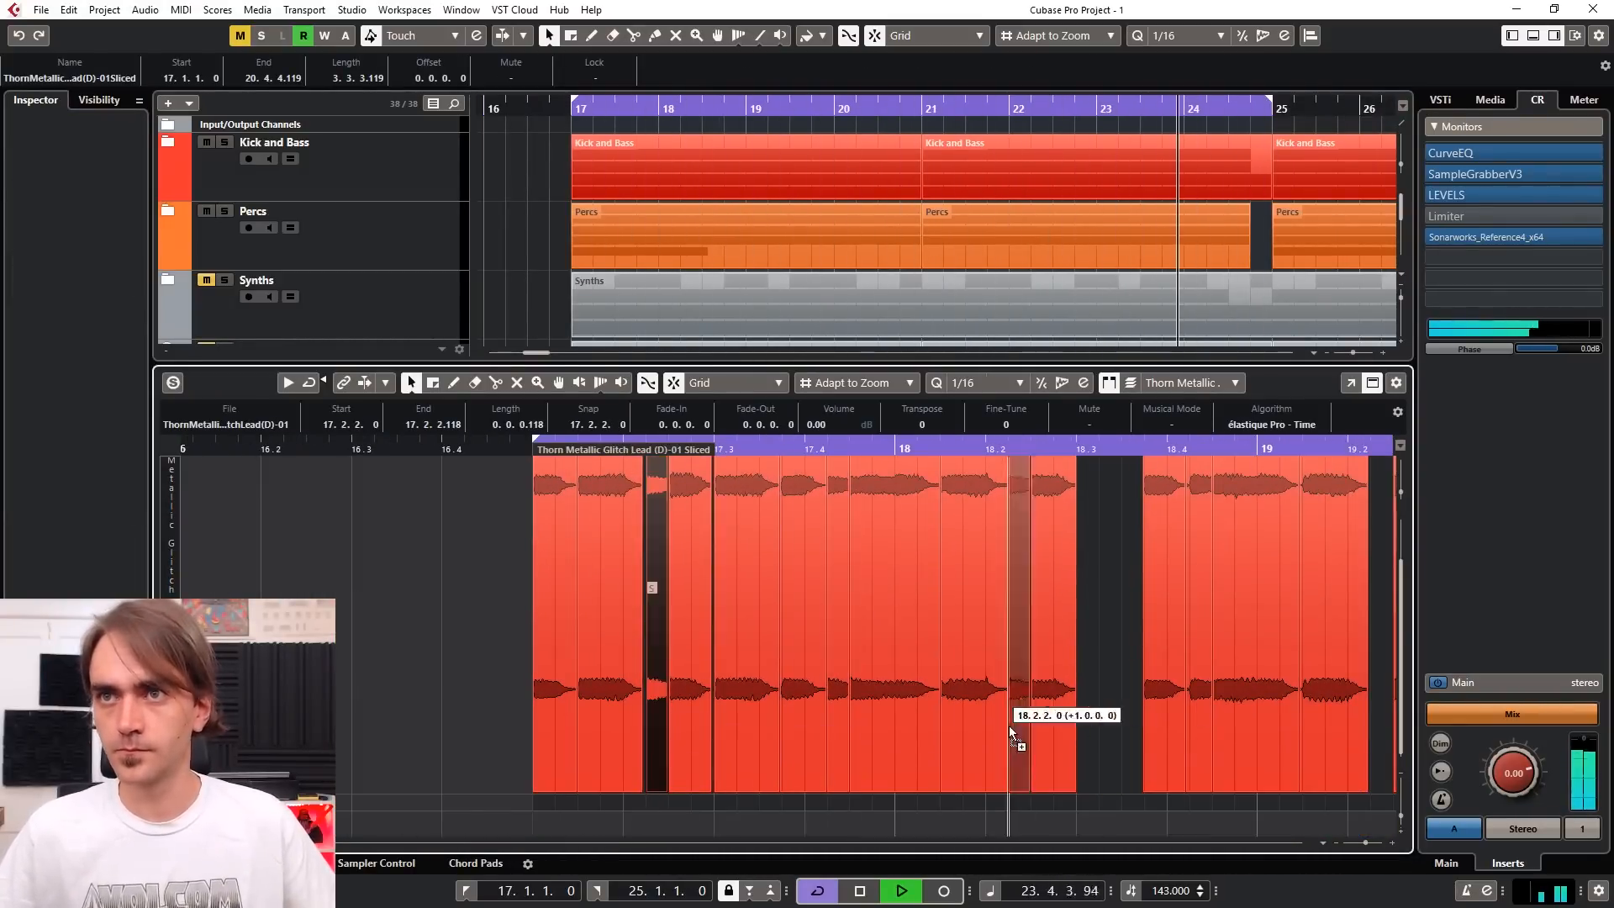
Step: Copy groups of edited slices forward to fill the remaining gaps towards bar 21
{"action": "scroll", "coordinate": [1009, 714], "scroll_direction": "down", "scroll_amount": 2}
{"action": "left_click_drag", "start_coordinate": [817, 695], "coordinate": [1047, 728]}
{"action": "scroll", "coordinate": [1094, 727], "scroll_direction": "right", "scroll_amount": 3}
{"action": "scroll", "coordinate": [1052, 728], "scroll_direction": "up", "scroll_amount": 1}
{"action": "left_click_drag", "start_coordinate": [1252, 733], "coordinate": [1122, 732]}
{"action": "mouse_move", "coordinate": [1189, 737]}
{"action": "left_mouse_down"}
{"action": "mouse_move", "coordinate": [1167, 736]}
{"action": "mouse_move", "coordinate": [1199, 736]}
{"action": "left_mouse_up"}
{"action": "scroll", "coordinate": [1256, 757], "scroll_direction": "up", "scroll_amount": 2}
Step: Delete the surplus slices near and beyond bar 21 and finish the part with a short slice copy at 20.4.4.0
{"action": "left_click_drag", "start_coordinate": [1256, 786], "coordinate": [1238, 739]}
{"action": "left_click", "coordinate": [1339, 689]}
{"action": "left_click_drag", "start_coordinate": [1339, 689], "coordinate": [1204, 731]}
{"action": "key", "text": "Delete"}
{"action": "left_click_drag", "start_coordinate": [1186, 790], "coordinate": [1184, 790]}
{"action": "left_click", "coordinate": [1055, 725]}
{"action": "key", "text": "Delete"}
{"action": "left_click_drag", "start_coordinate": [853, 721], "coordinate": [1061, 713]}
{"action": "scroll", "coordinate": [1131, 673], "scroll_direction": "down", "scroll_amount": 3}
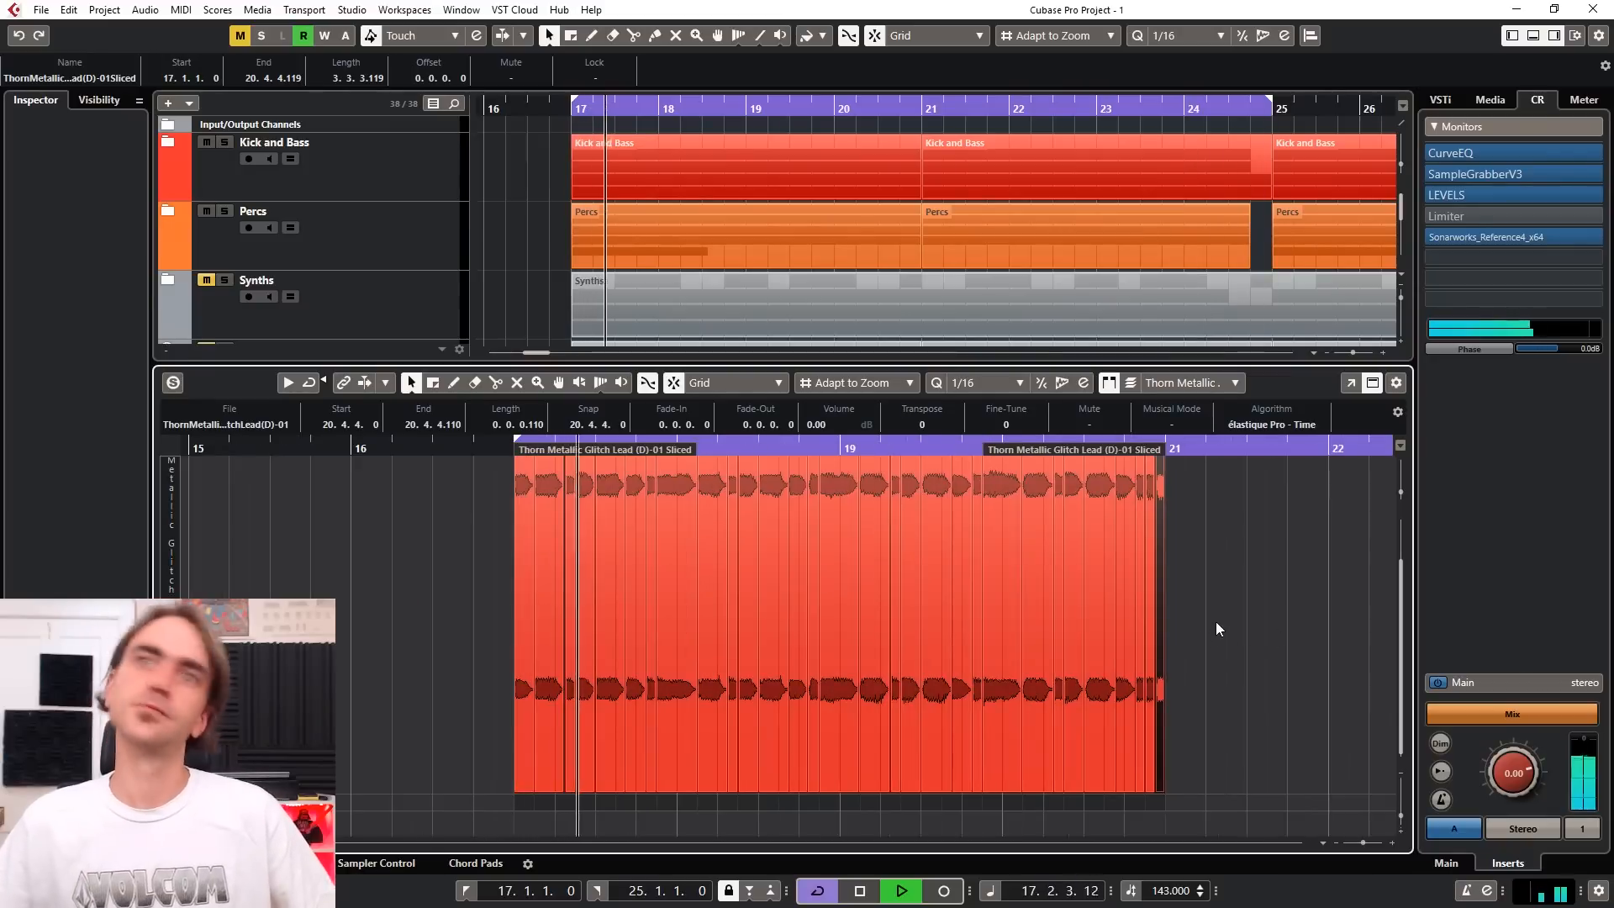
{"action": "scroll", "coordinate": [1198, 624], "scroll_direction": "down", "scroll_amount": 2}
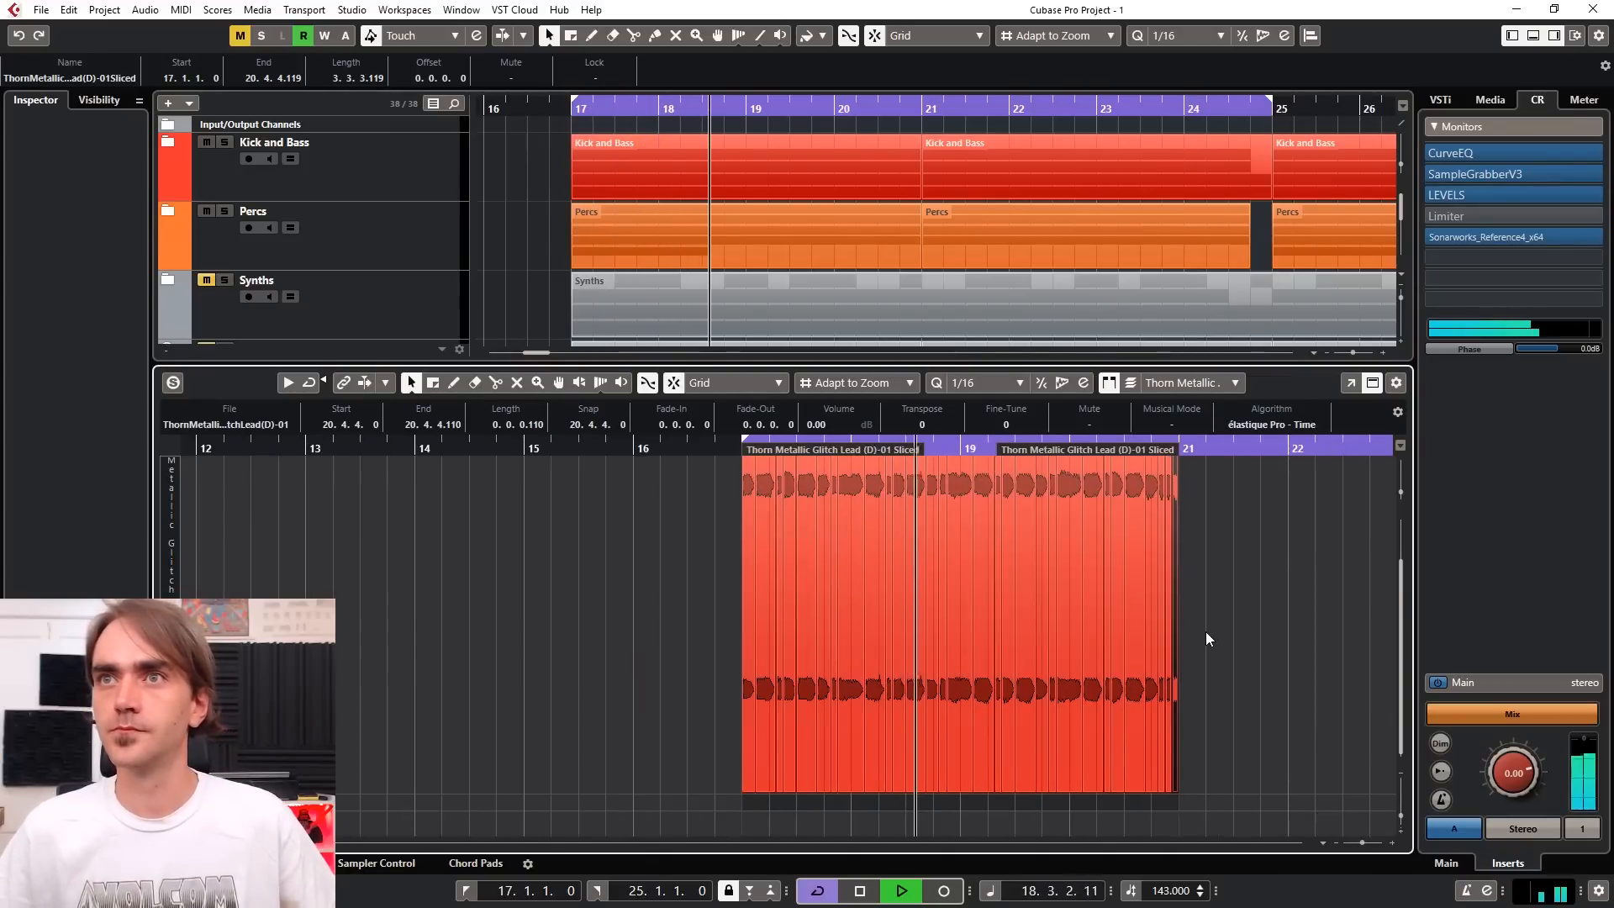
{"action": "scroll", "coordinate": [1205, 638], "scroll_direction": "down", "scroll_amount": 3}
{"action": "scroll", "coordinate": [1232, 637], "scroll_direction": "right", "scroll_amount": 3}
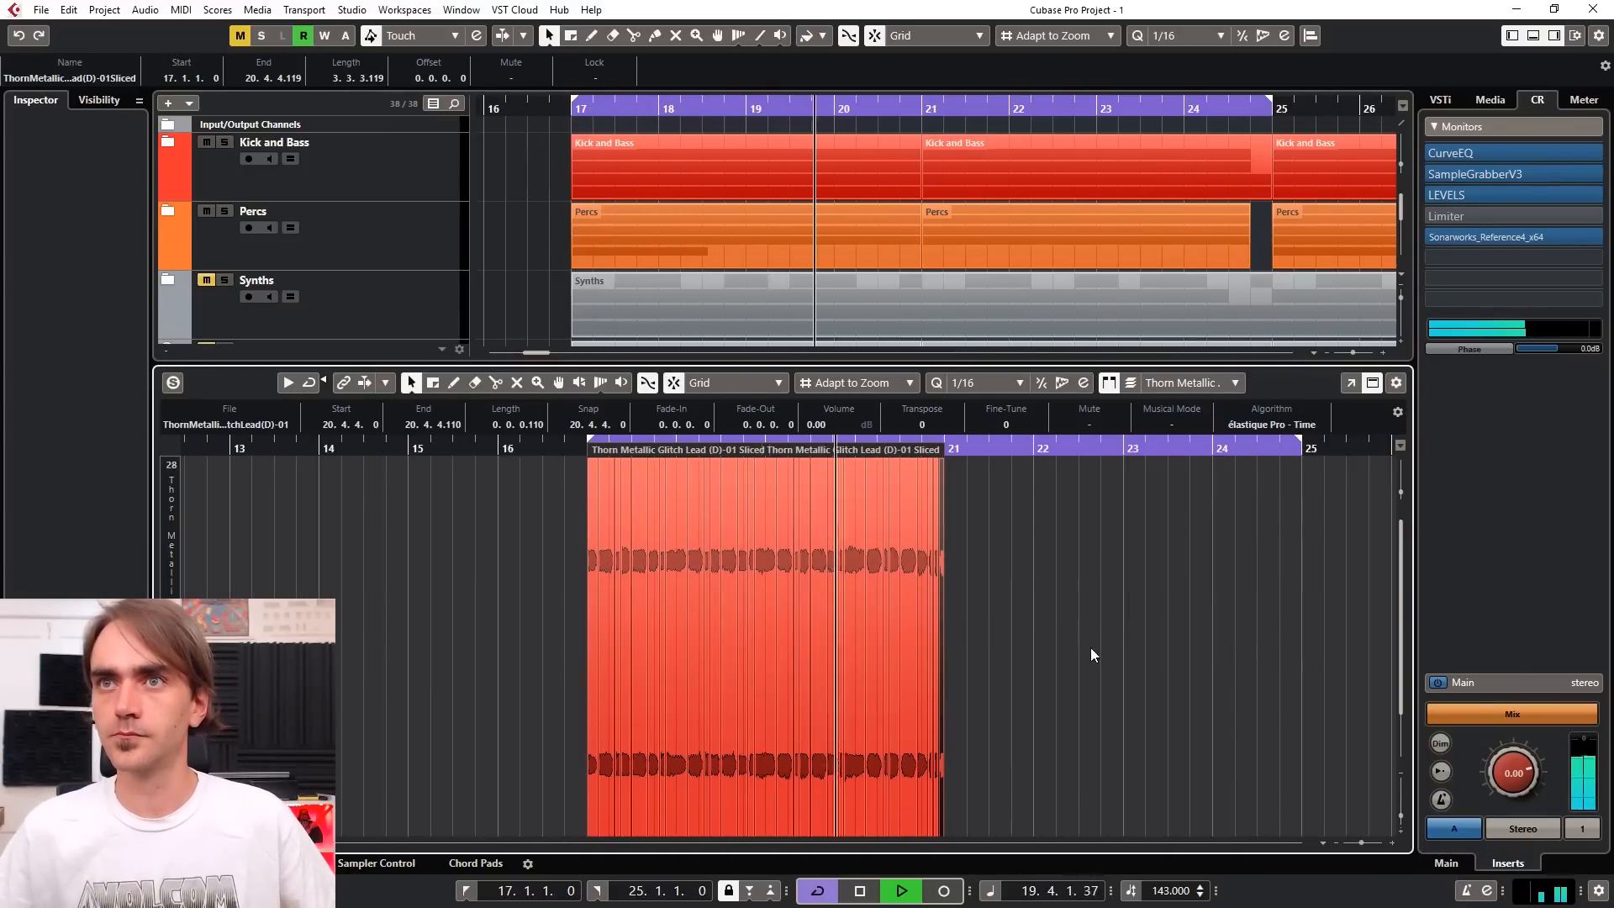
{"action": "scroll", "coordinate": [1090, 654], "scroll_direction": "up", "scroll_amount": 2}
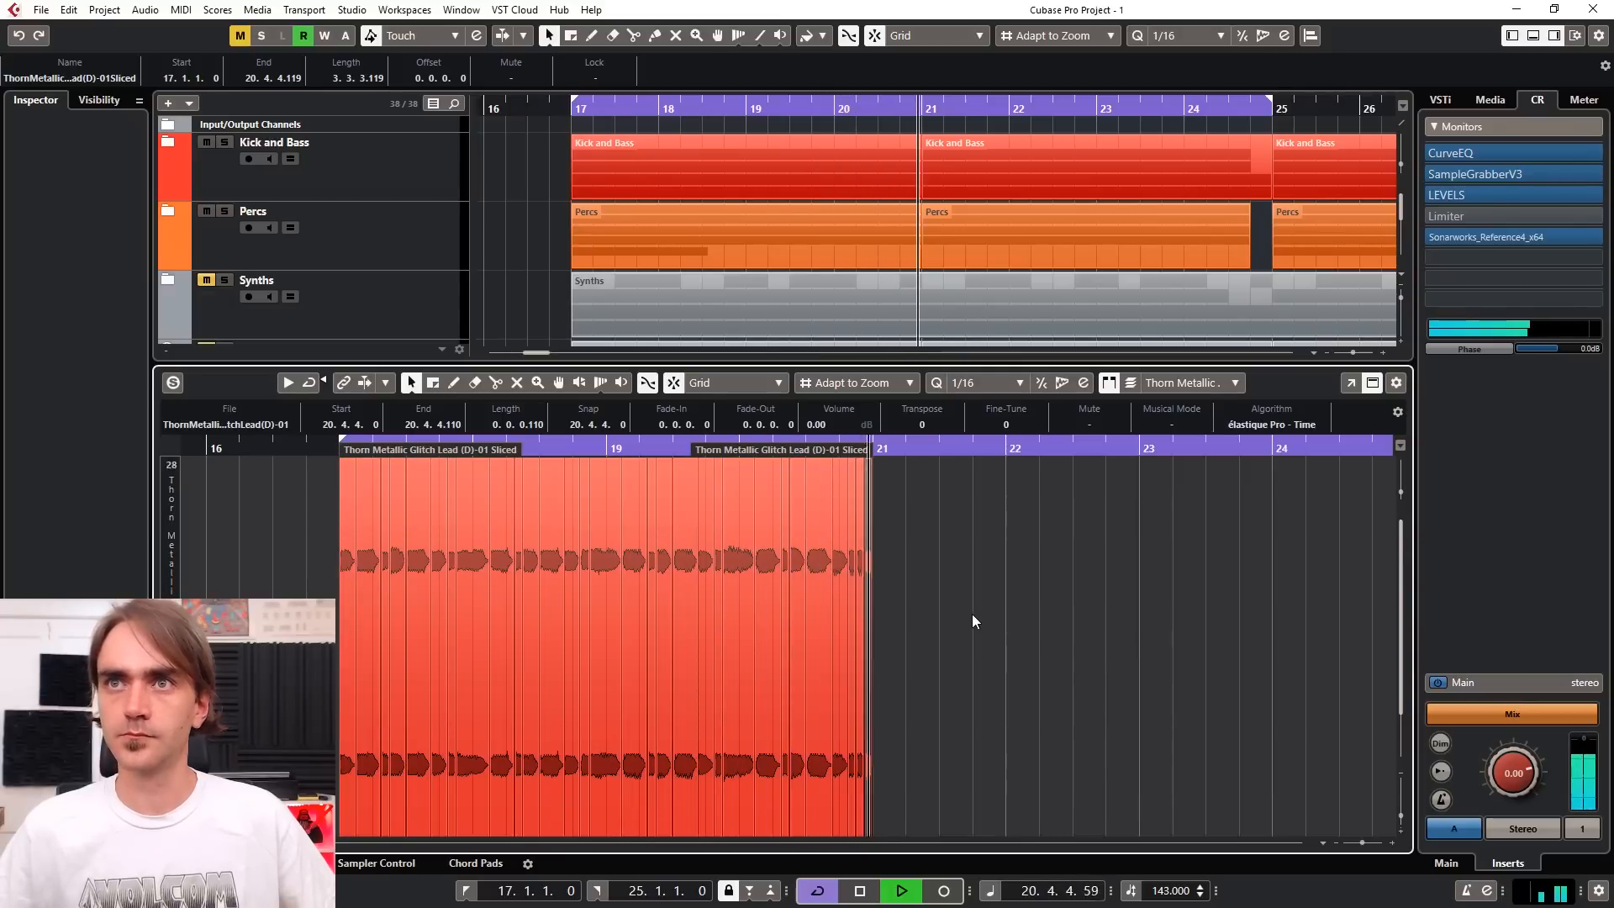
Step: Stop playback, select all slices in the four-bar part and give them a fade-out of 0.0.0.8
{"action": "left_click", "coordinate": [1051, 622]}
{"action": "key", "text": "space"}
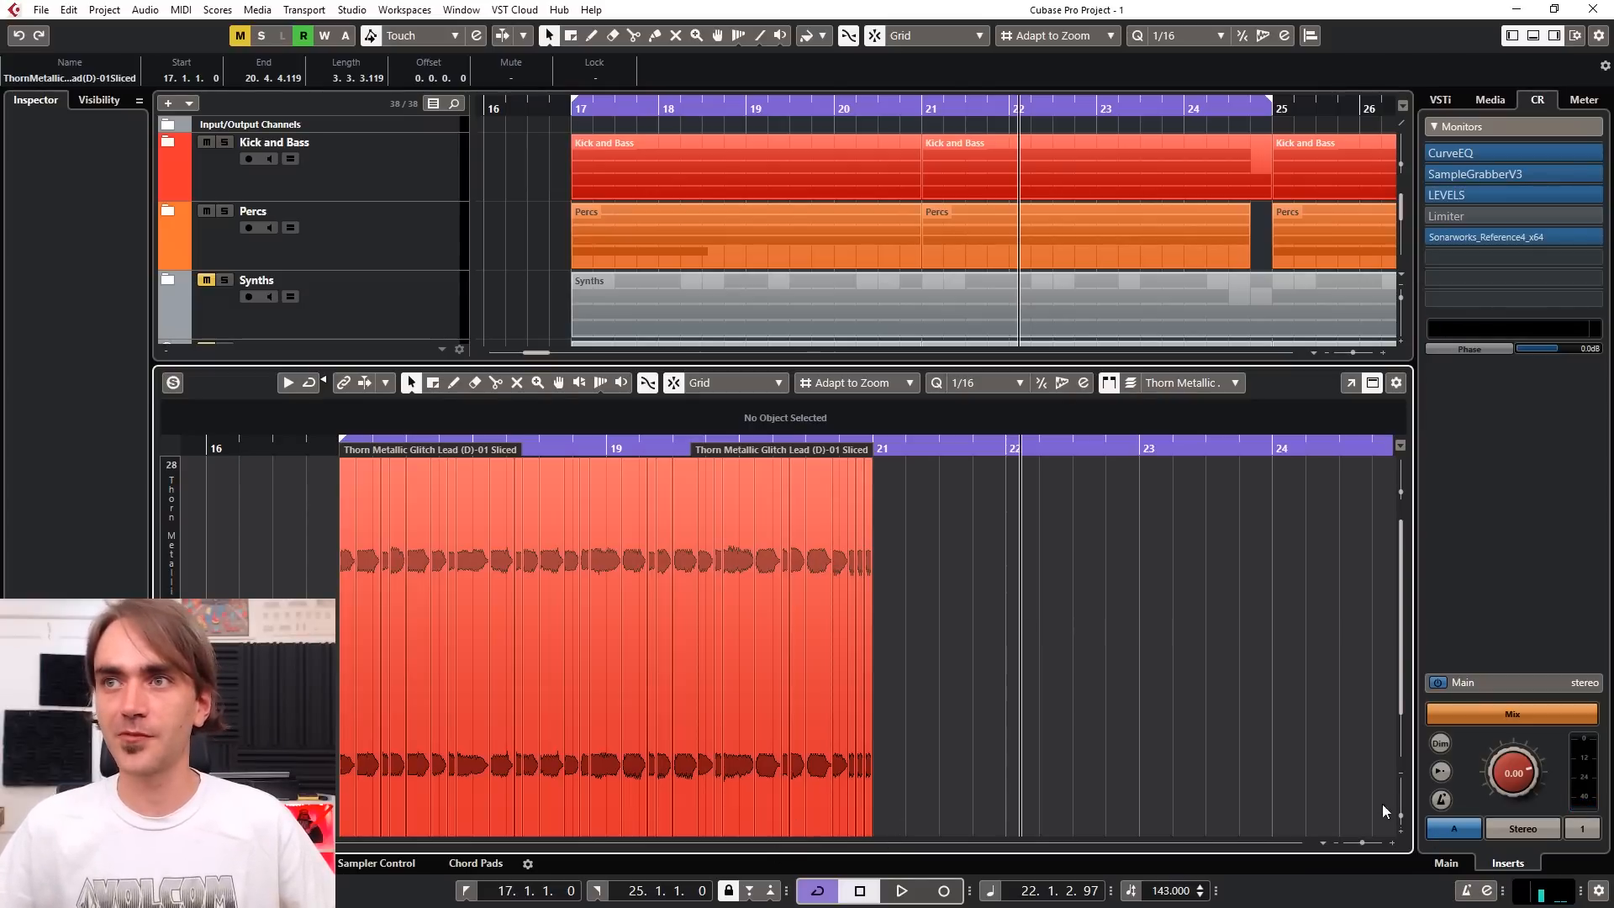
{"action": "left_click_drag", "start_coordinate": [1400, 815], "coordinate": [1400, 804]}
{"action": "left_click_drag", "start_coordinate": [956, 546], "coordinate": [187, 577]}
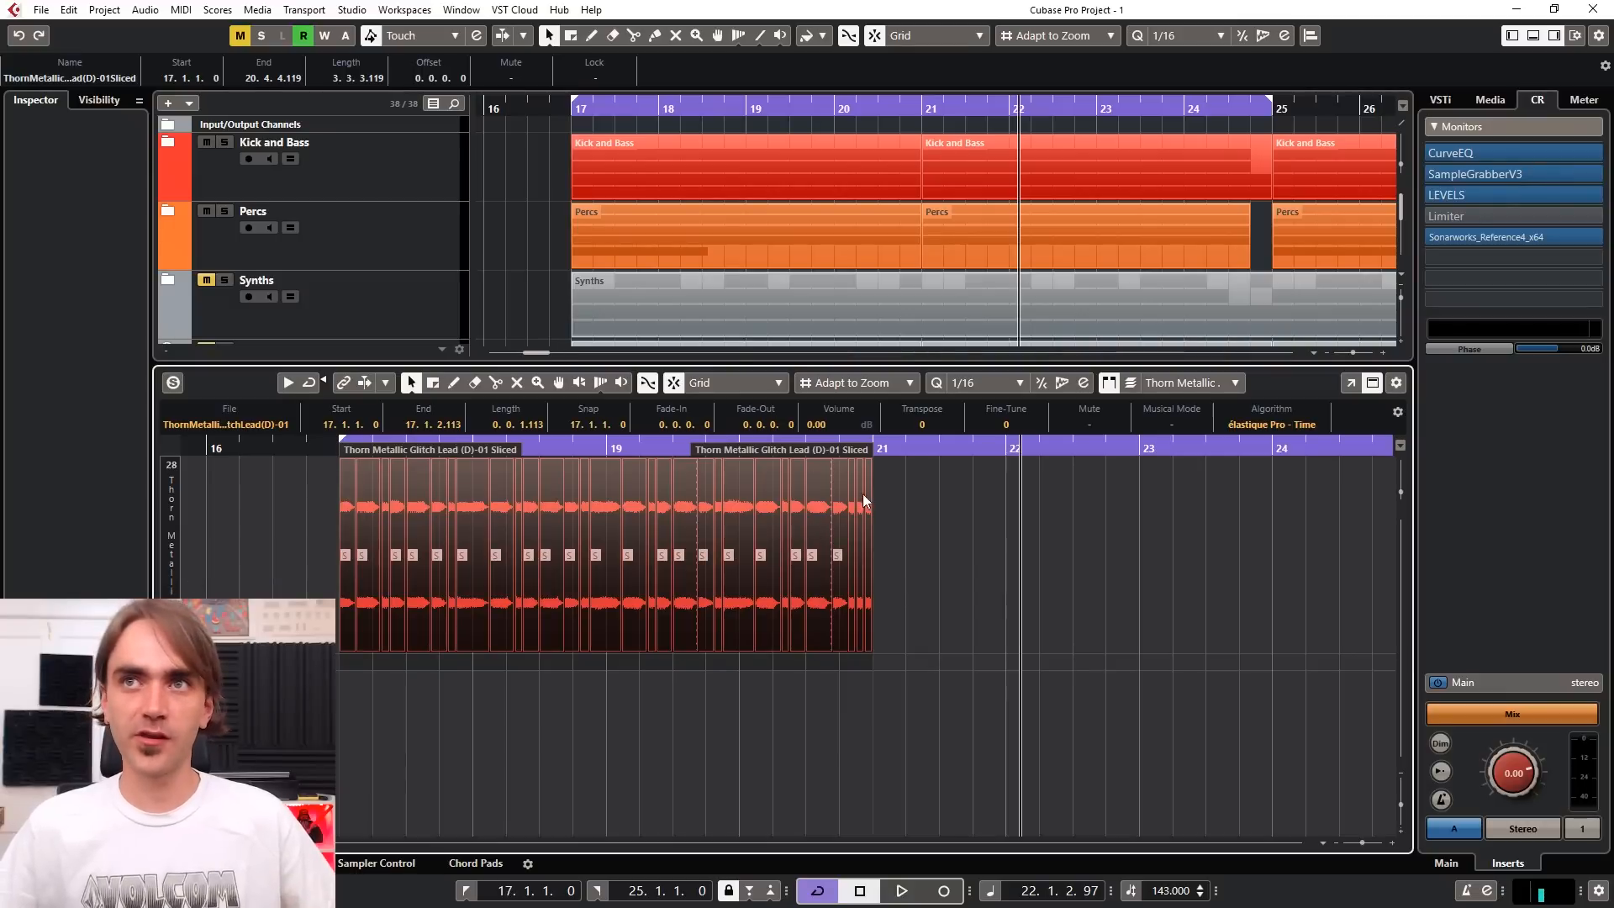
{"action": "scroll", "coordinate": [866, 502], "scroll_direction": "up", "scroll_amount": 2}
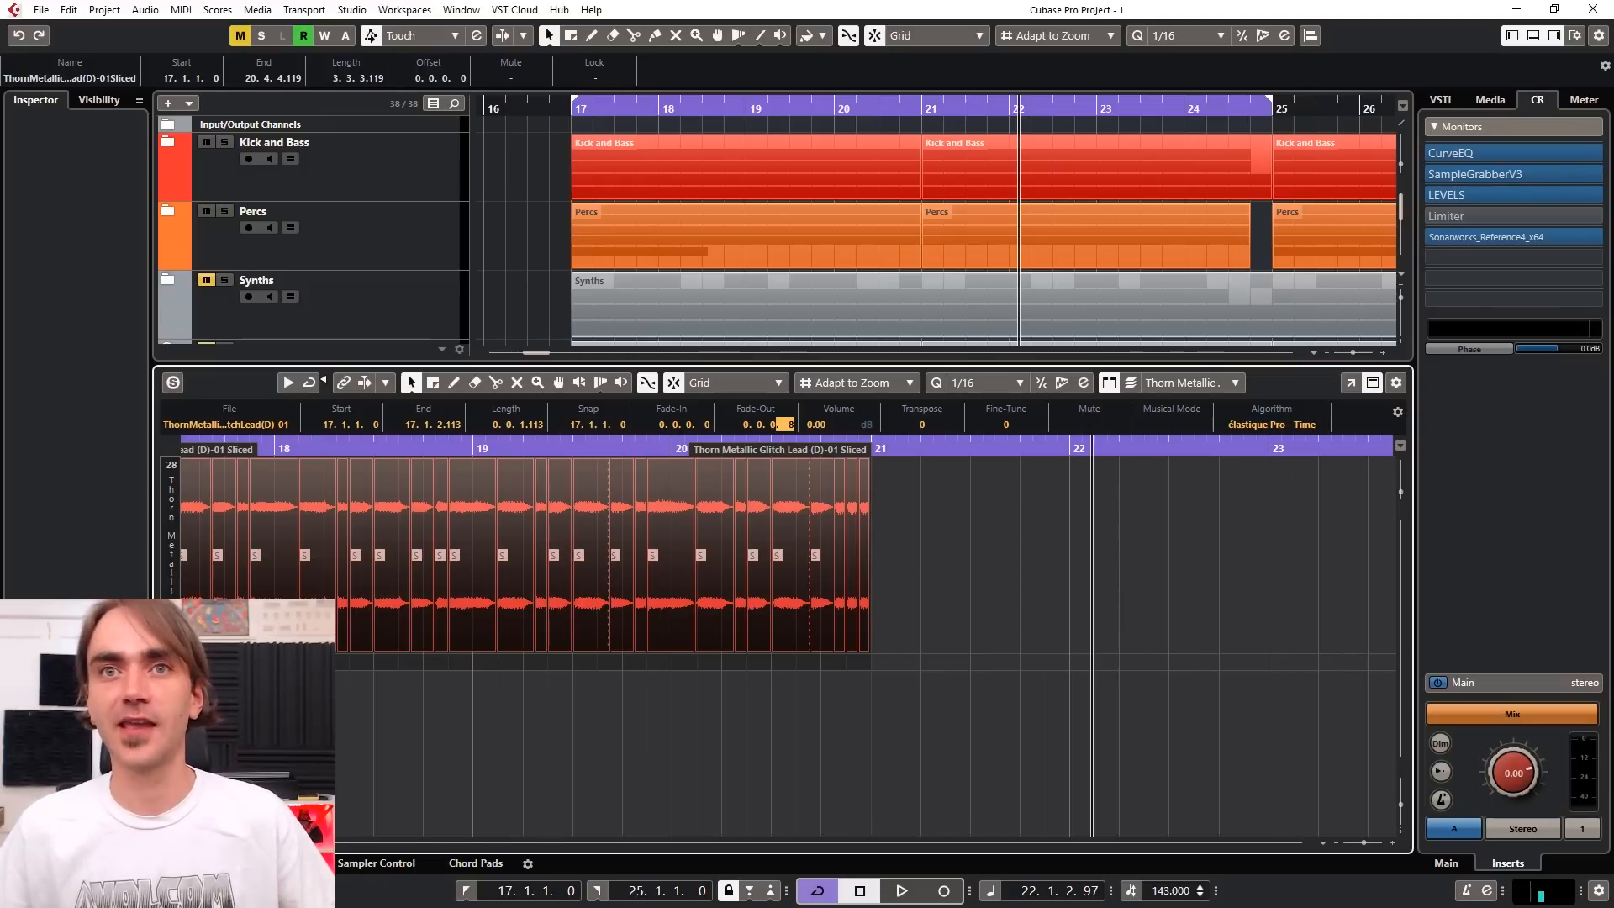
{"action": "key", "text": "Return"}
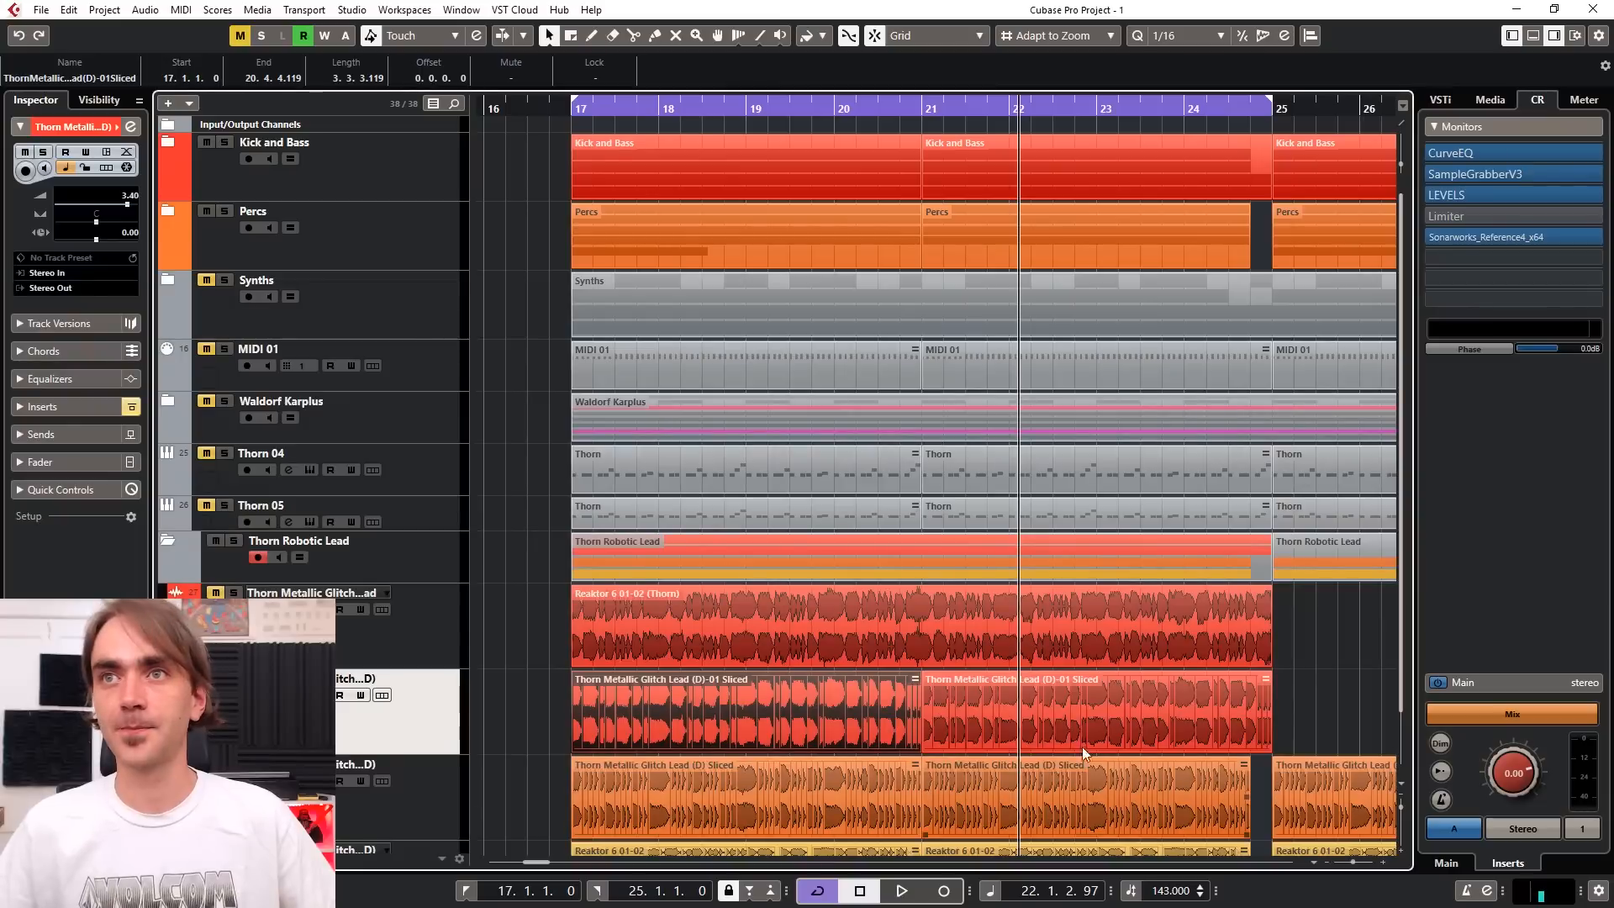
Step: Shorten the second Thorn Metallic Glitch Lead (D)-01 Sliced part, starting at bar 21, so it ends at 24.4.1.0, and clear the selection
{"action": "left_click", "coordinate": [1292, 694]}
{"action": "scroll", "coordinate": [1293, 696], "scroll_direction": "down", "scroll_amount": 2}
{"action": "scroll", "coordinate": [1289, 700], "scroll_direction": "right", "scroll_amount": 2}
{"action": "scroll", "coordinate": [1088, 754], "scroll_direction": "up", "scroll_amount": 3}
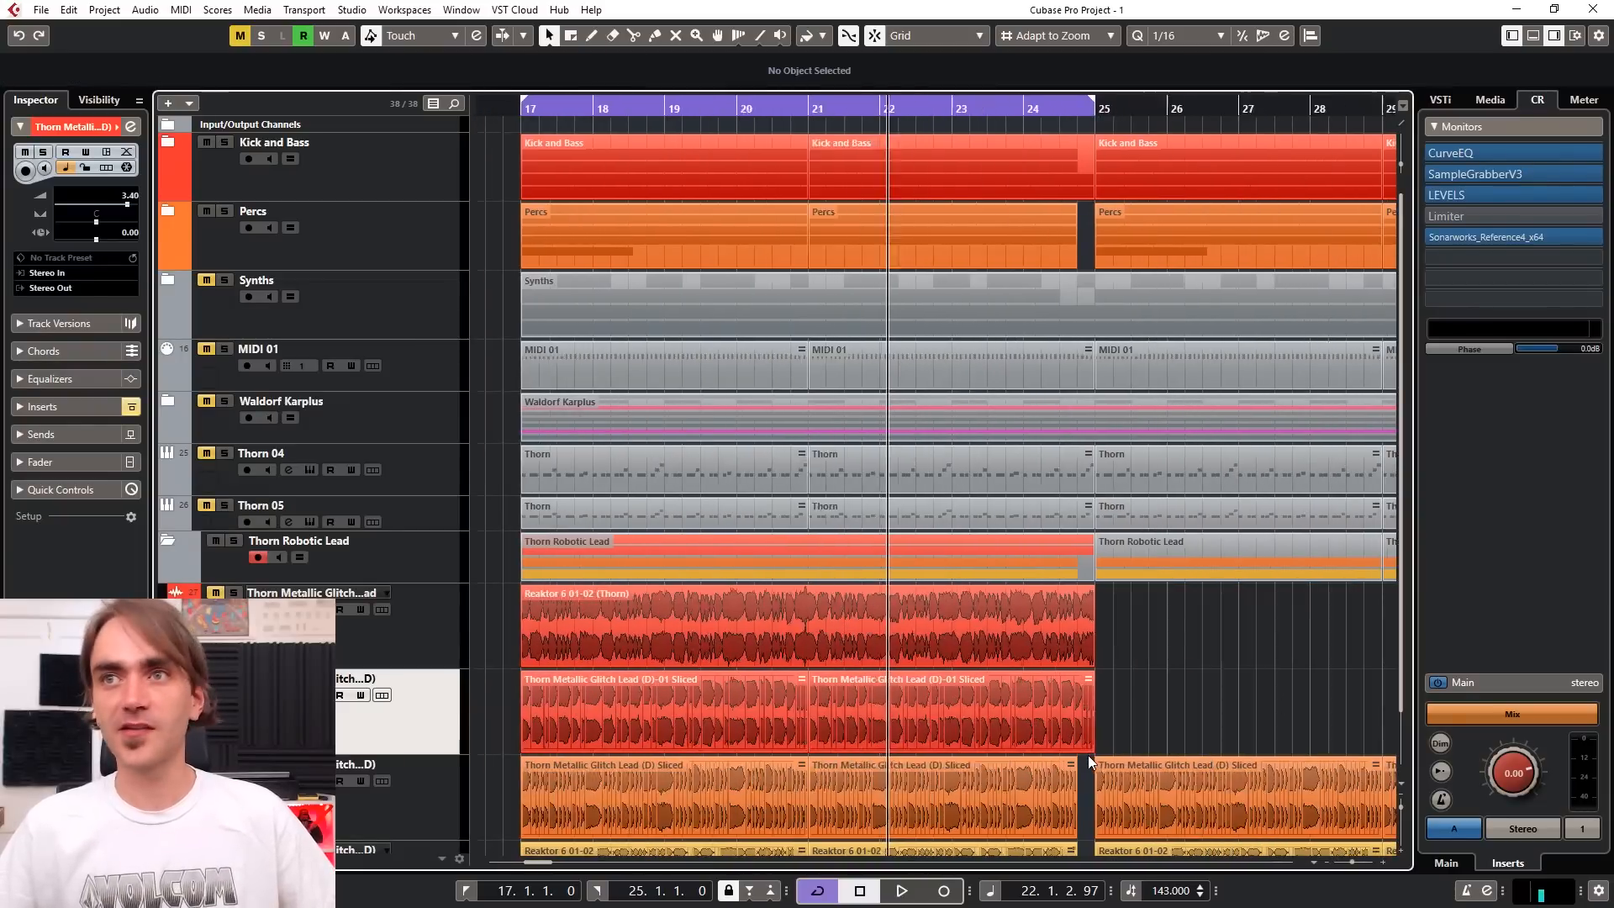
{"action": "left_click_drag", "start_coordinate": [1092, 749], "coordinate": [1062, 749]}
{"action": "scroll", "coordinate": [1116, 694], "scroll_direction": "down", "scroll_amount": 3}
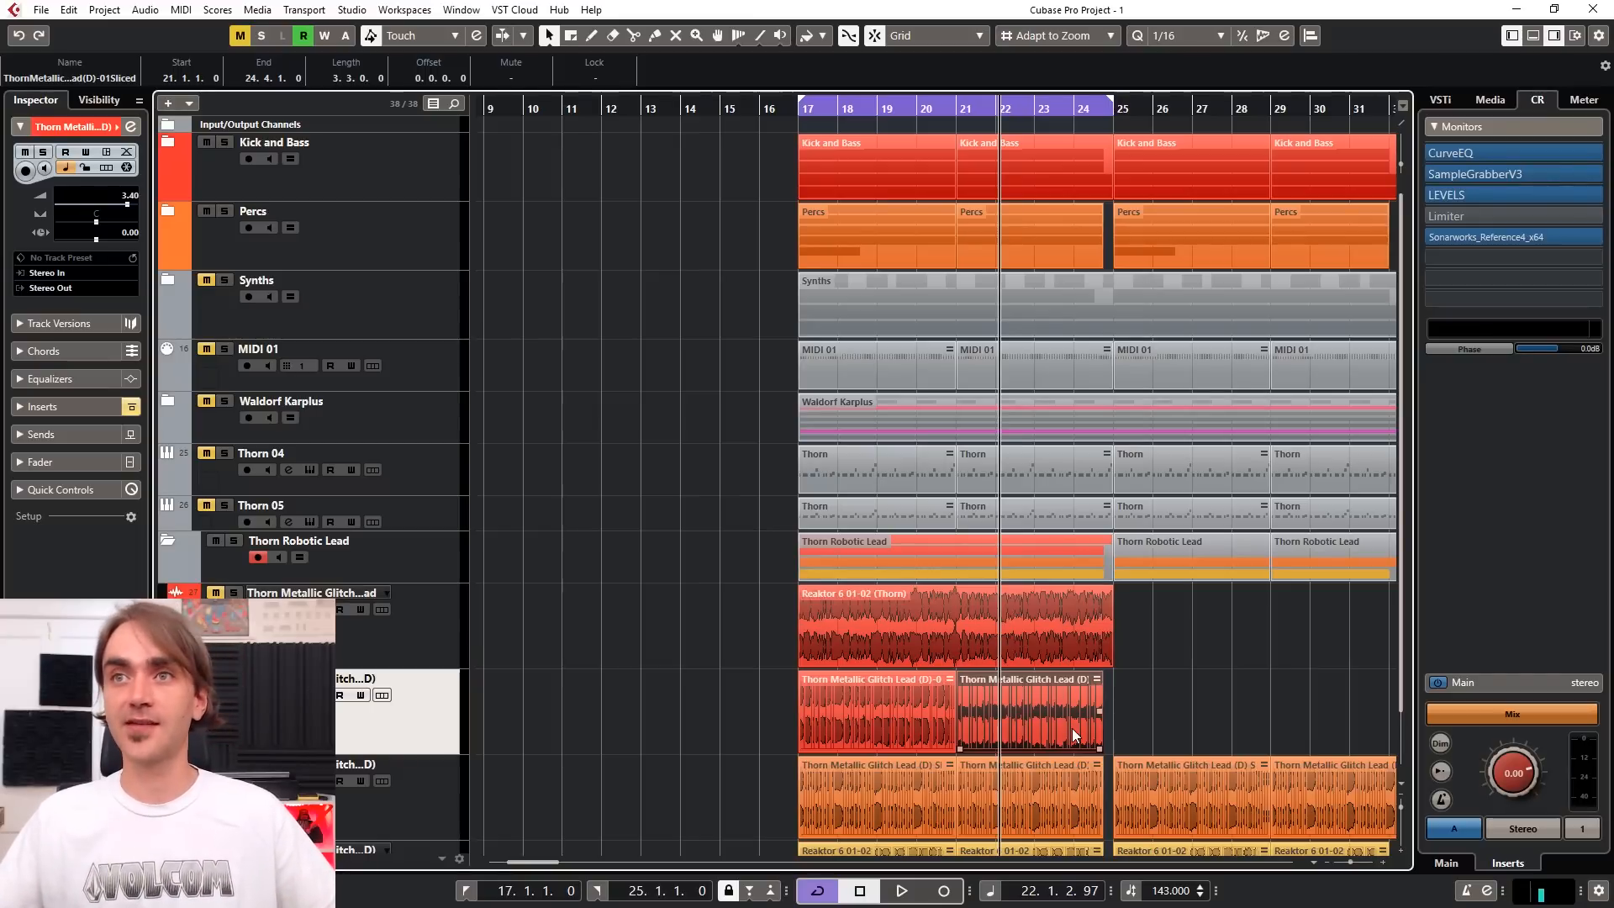
{"action": "scroll", "coordinate": [953, 649], "scroll_direction": "down", "scroll_amount": 1}
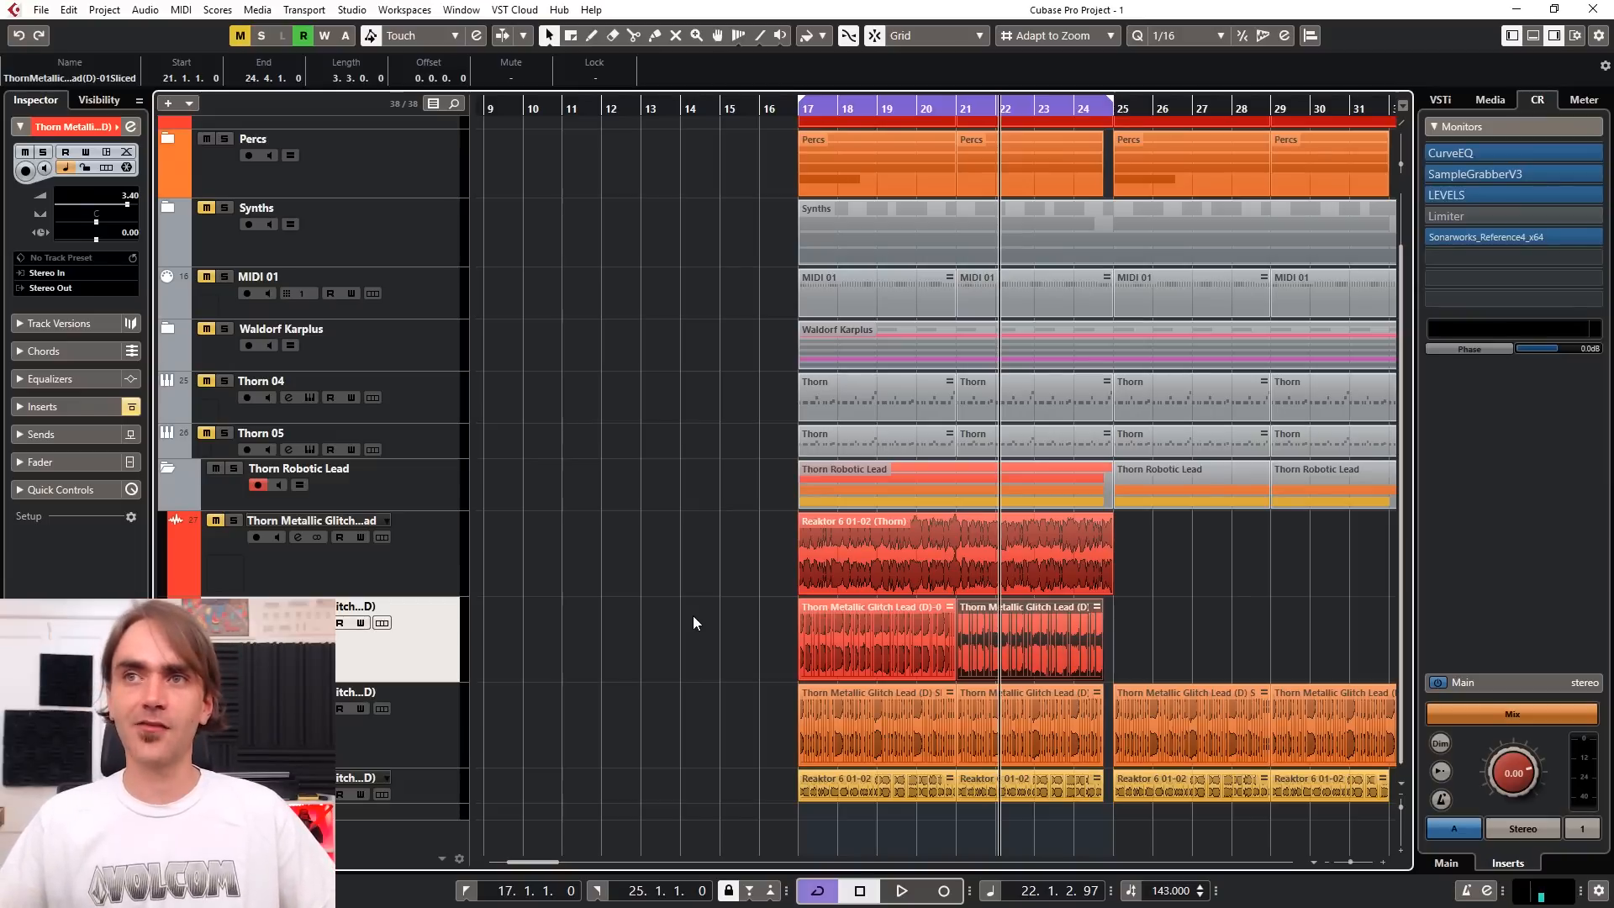
{"action": "left_click", "coordinate": [279, 541]}
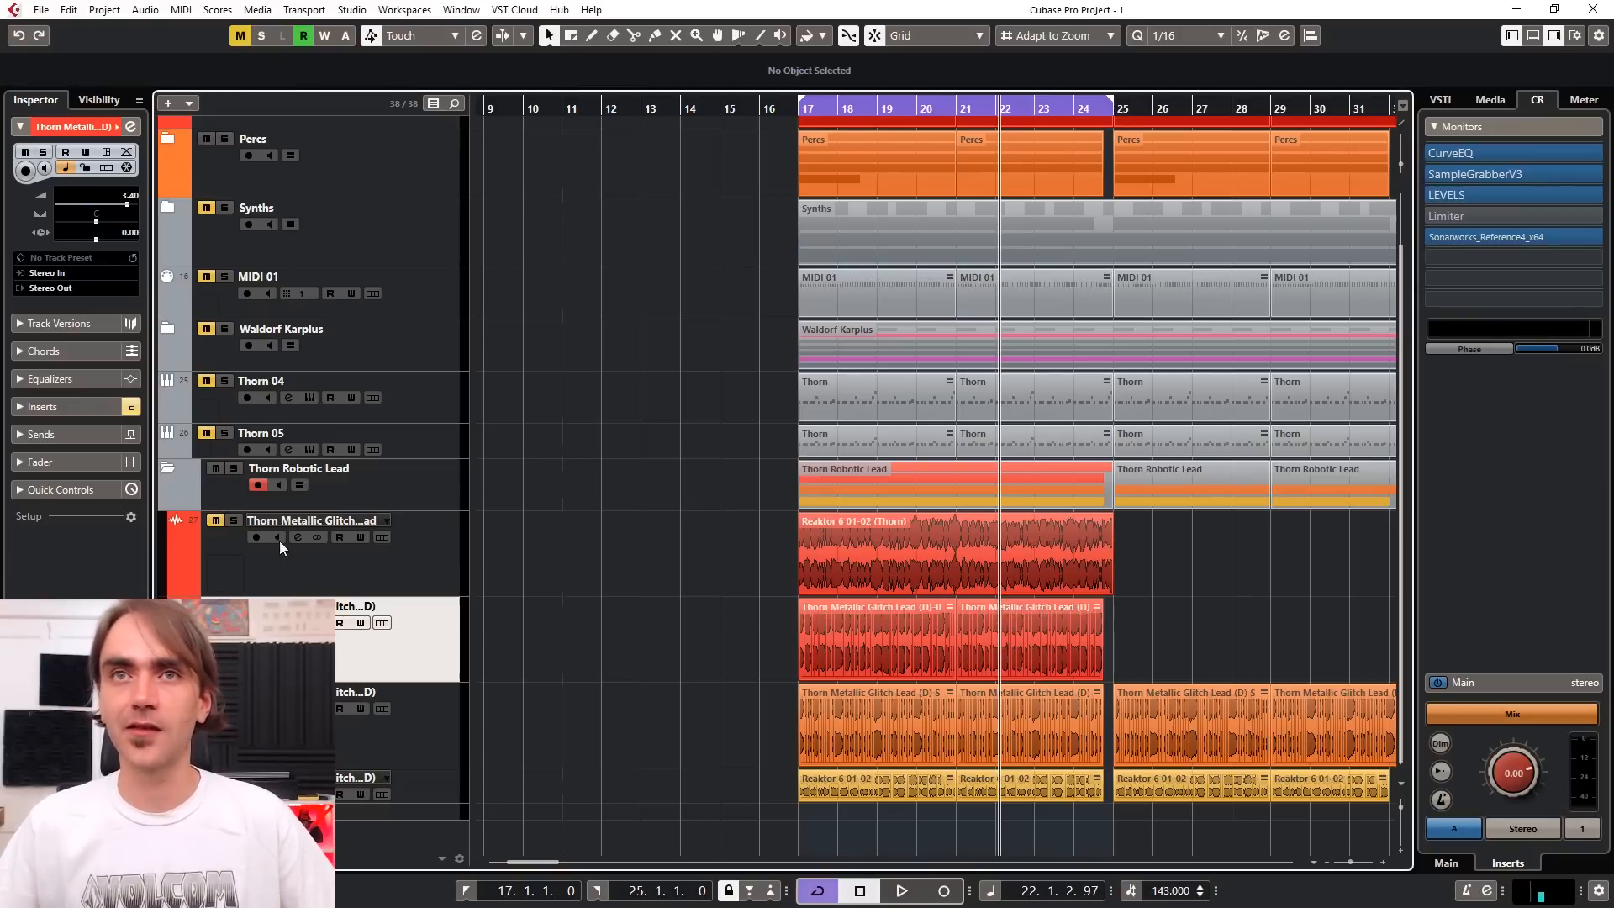